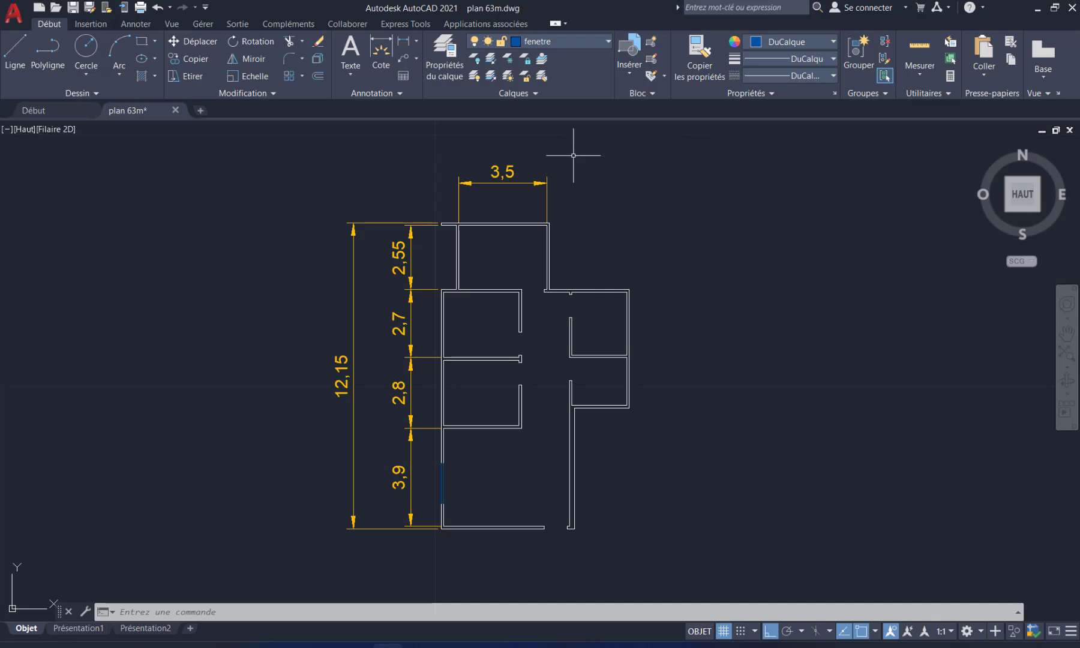
- Delete all existing dimensions above and beside the floor plan
left_click(578, 150)
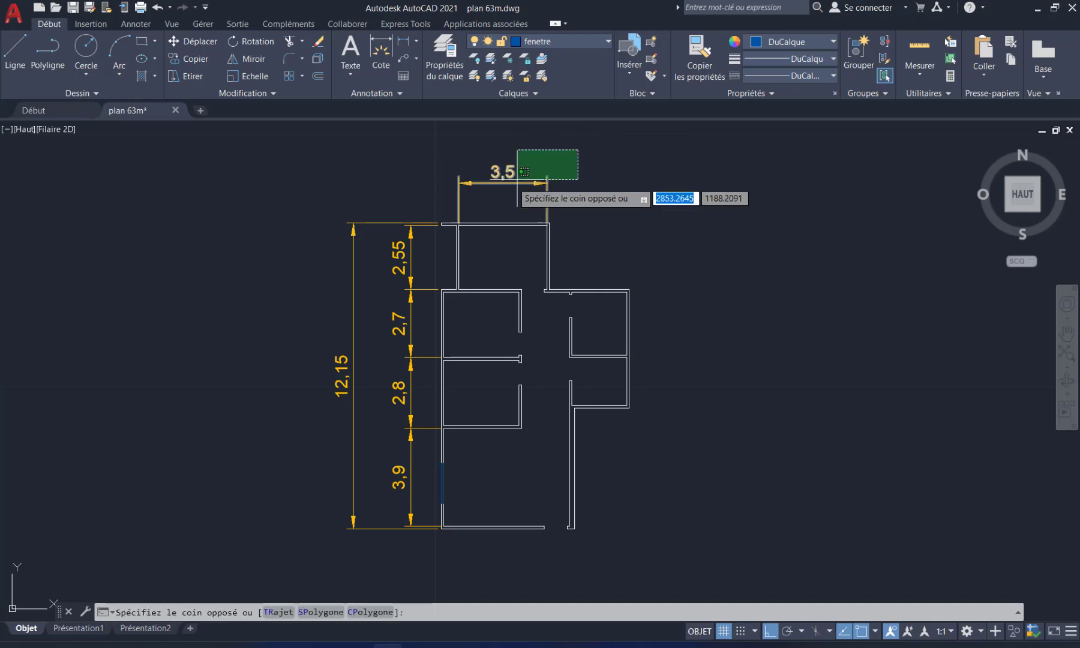
left_click(421, 176)
key("Delete")
left_click(423, 206)
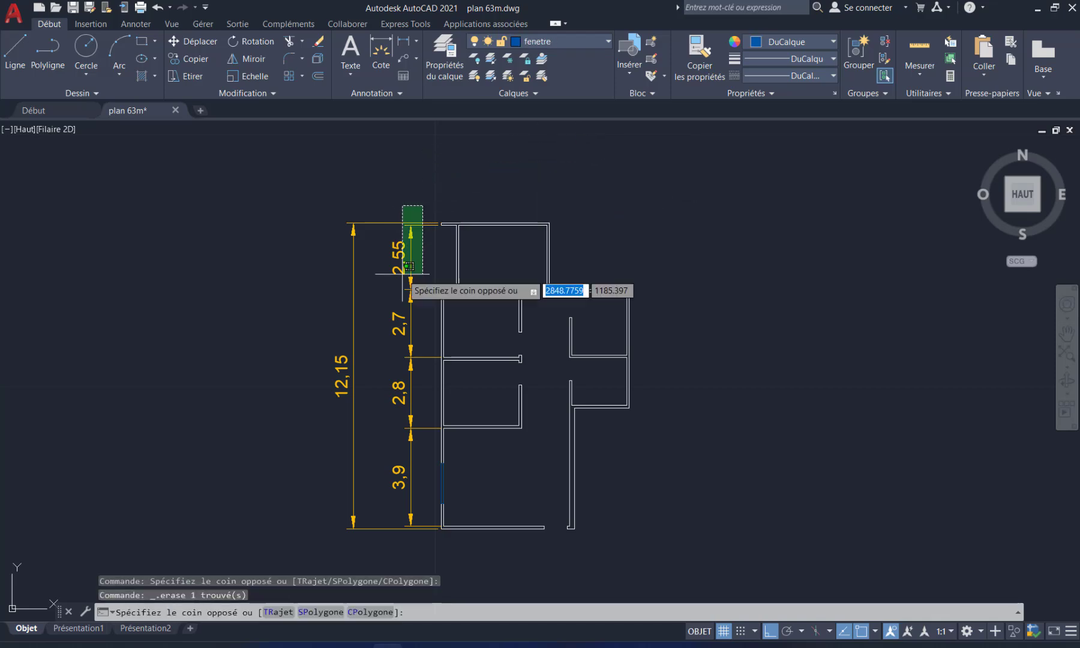
left_click(317, 534)
key("Delete")
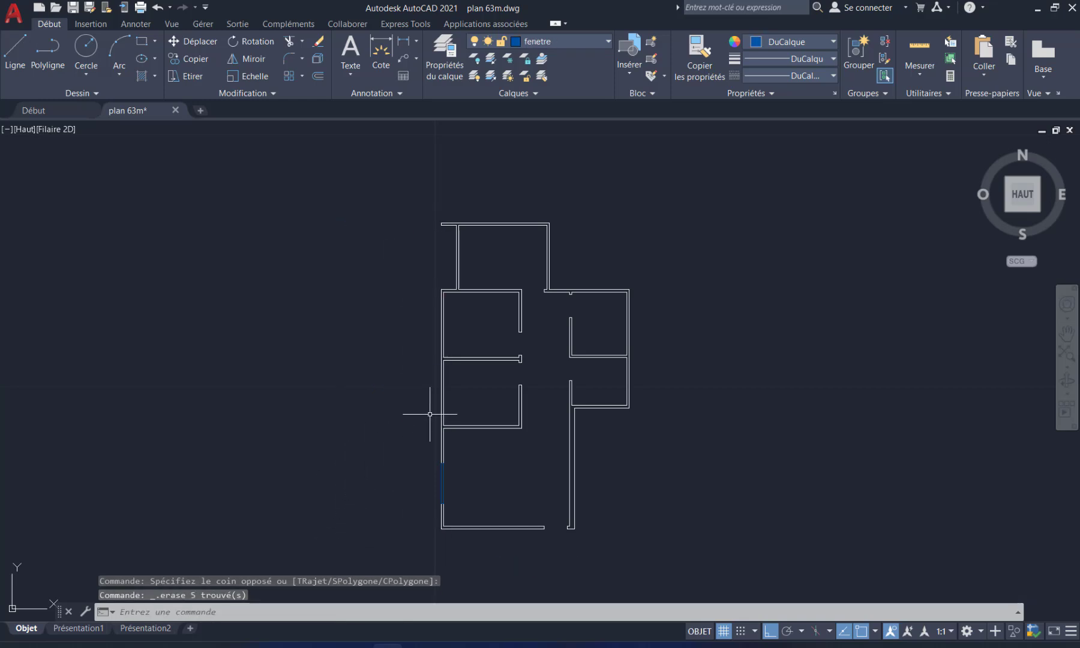
- Add a linear dimension across the full outer width of the plan's lower wall, with Ortho off, placed about 2.28 below the wall
mouse_move(434, 415)
middle_mouse_down()
mouse_move(342, 369)
mouse_move(332, 386)
mouse_move(378, 418)
middle_mouse_up()
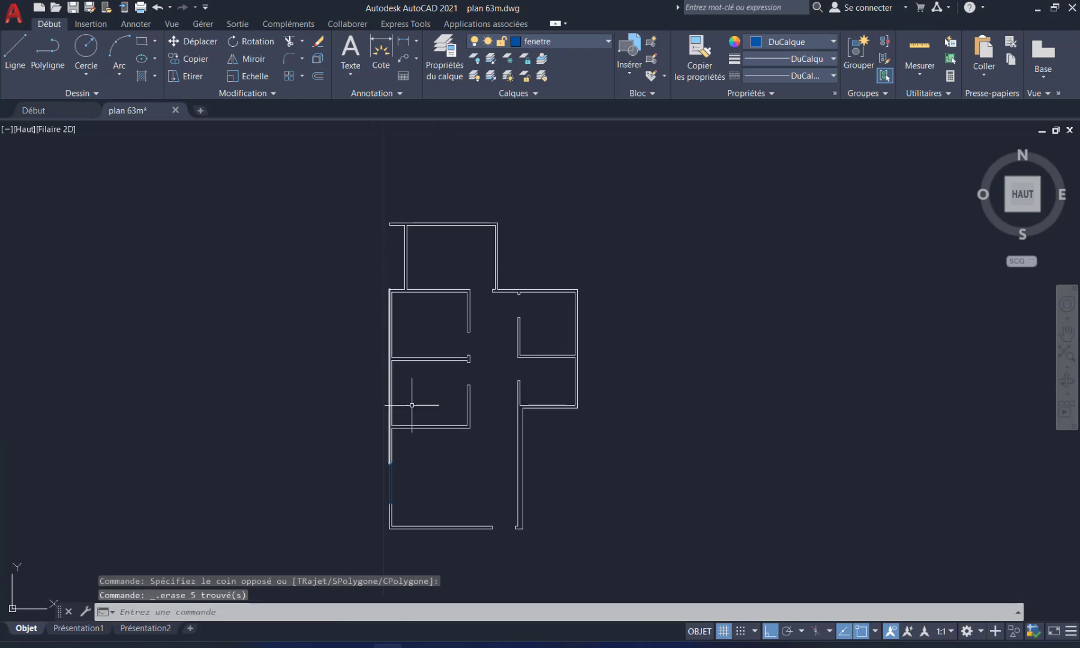
scroll(434, 434, "up", 3)
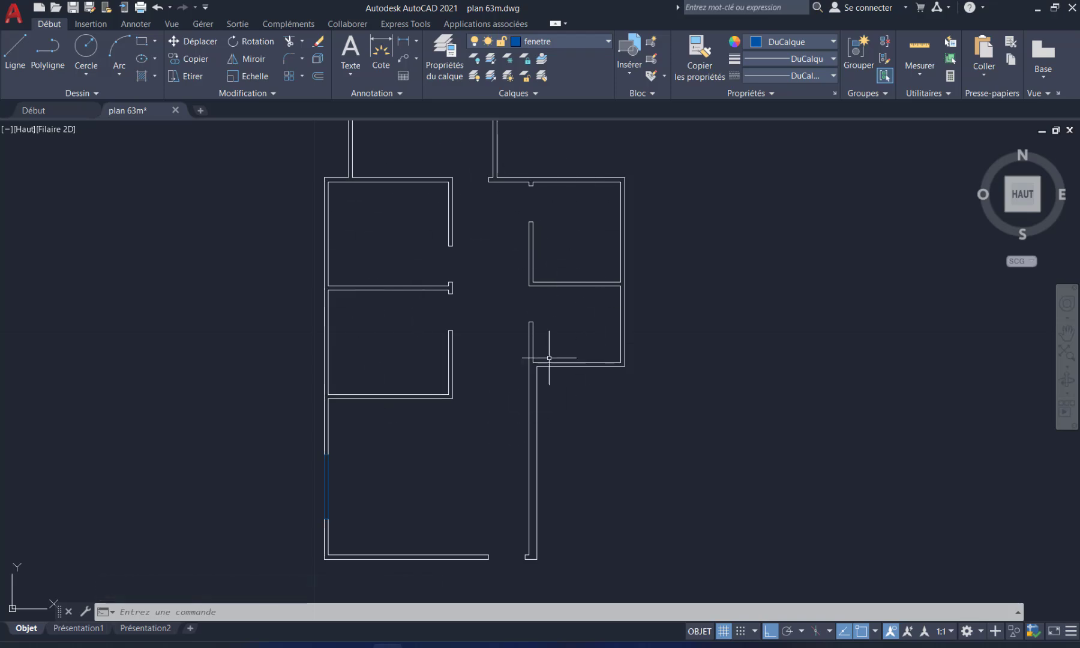
middle_click_drag(468, 356, 431, 342)
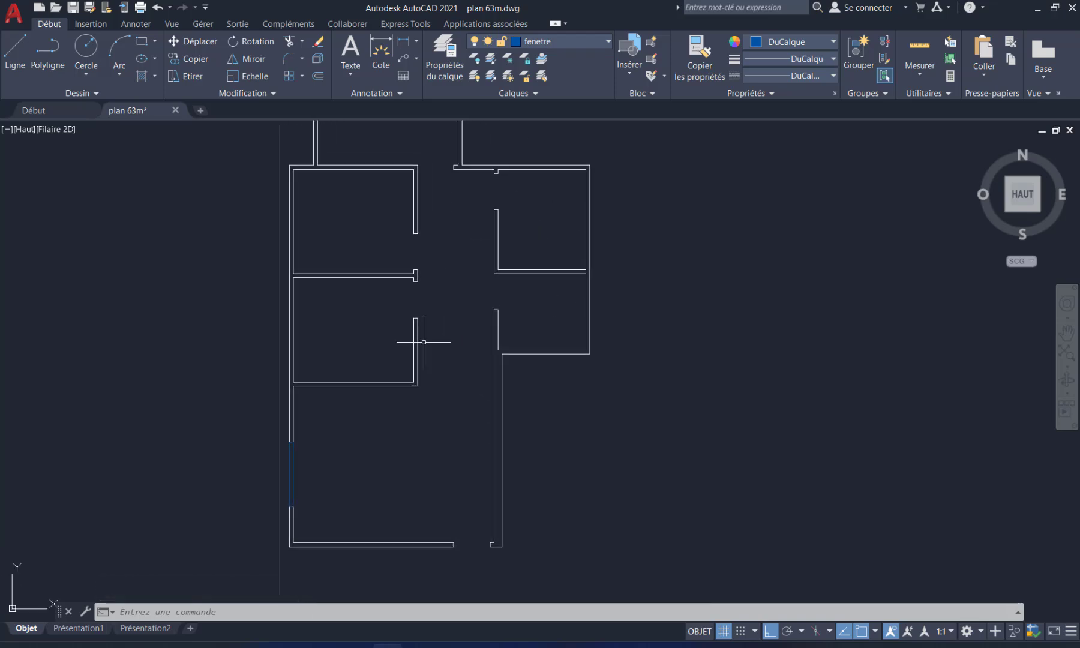
left_click(137, 24)
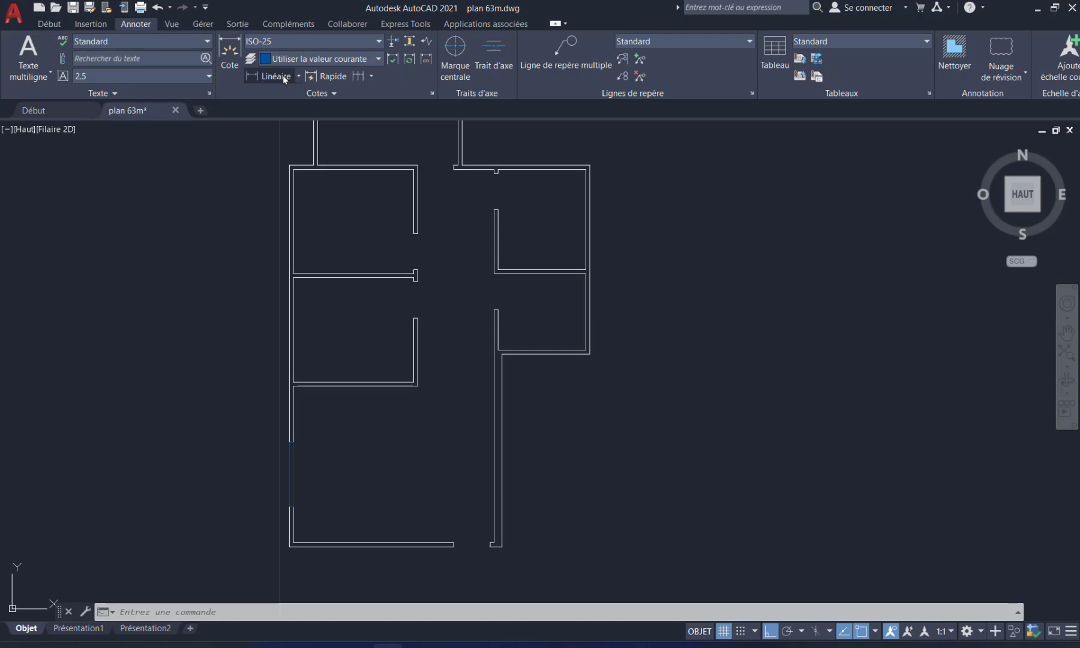
left_click(299, 76)
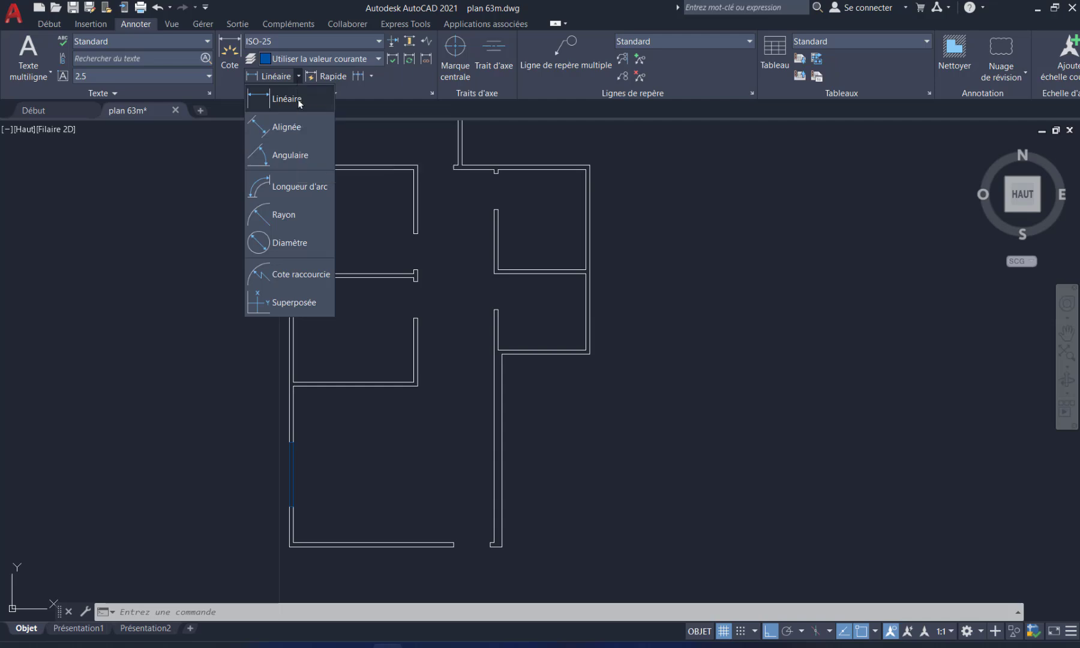
left_click(298, 99)
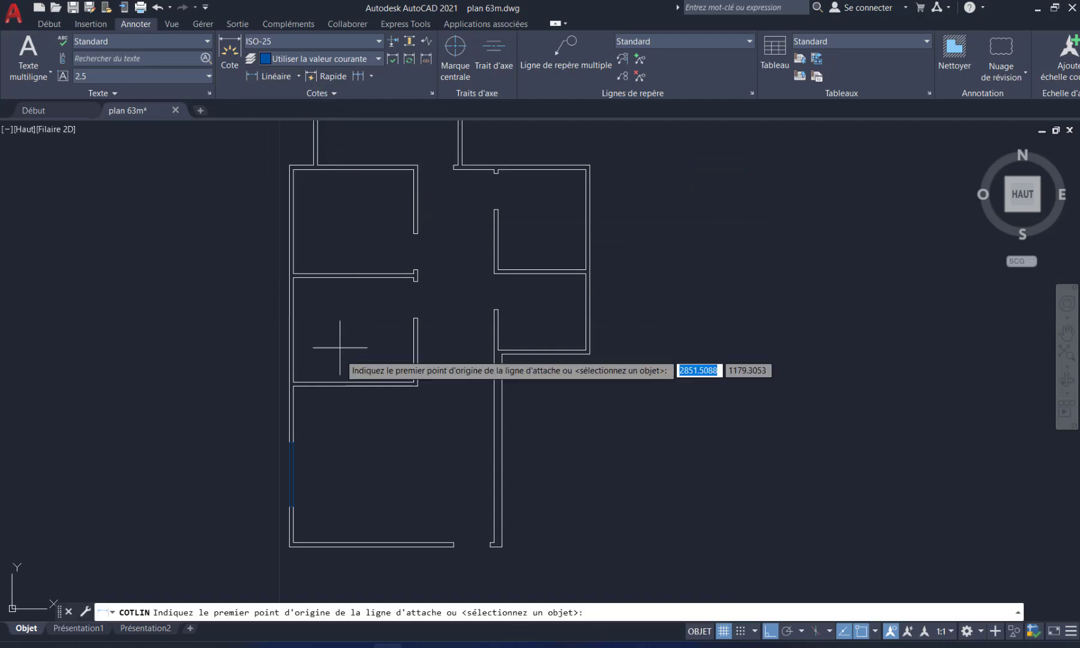
mouse_move(330, 455)
middle_mouse_down()
mouse_move(371, 436)
mouse_move(357, 451)
mouse_move(211, 479)
middle_mouse_up()
scroll(372, 439, "up", 4)
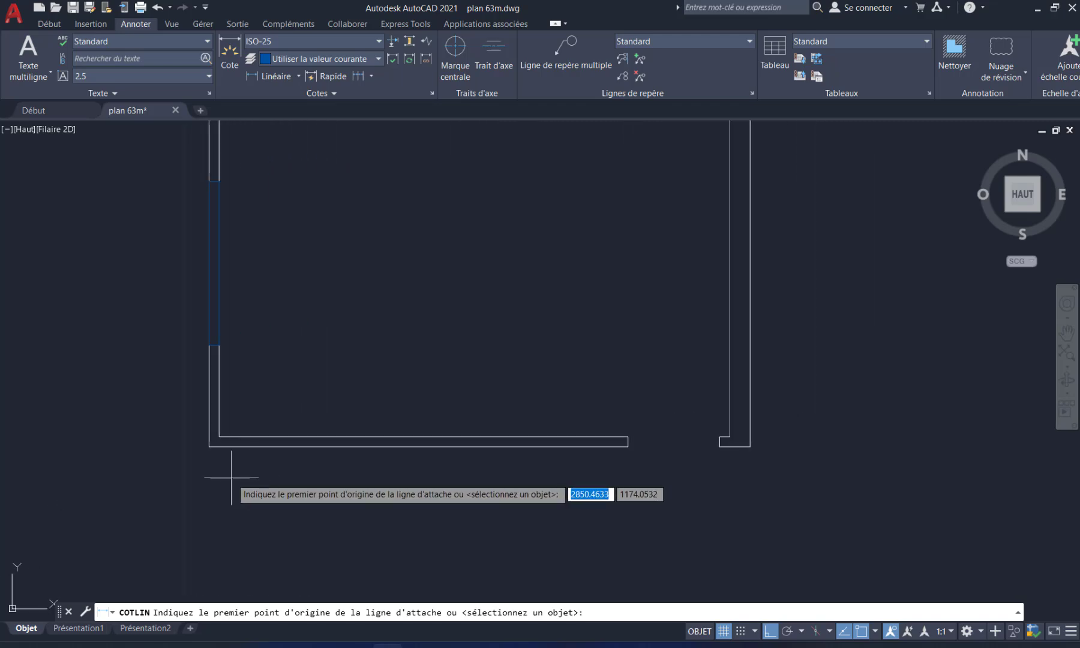
left_click(209, 447)
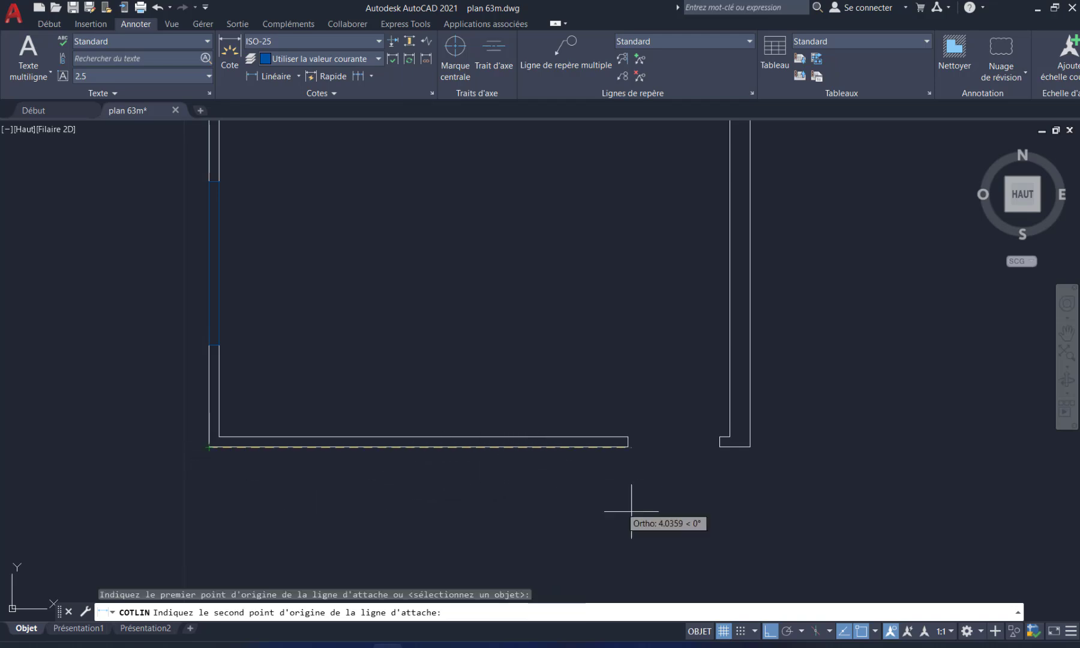
left_click(770, 631)
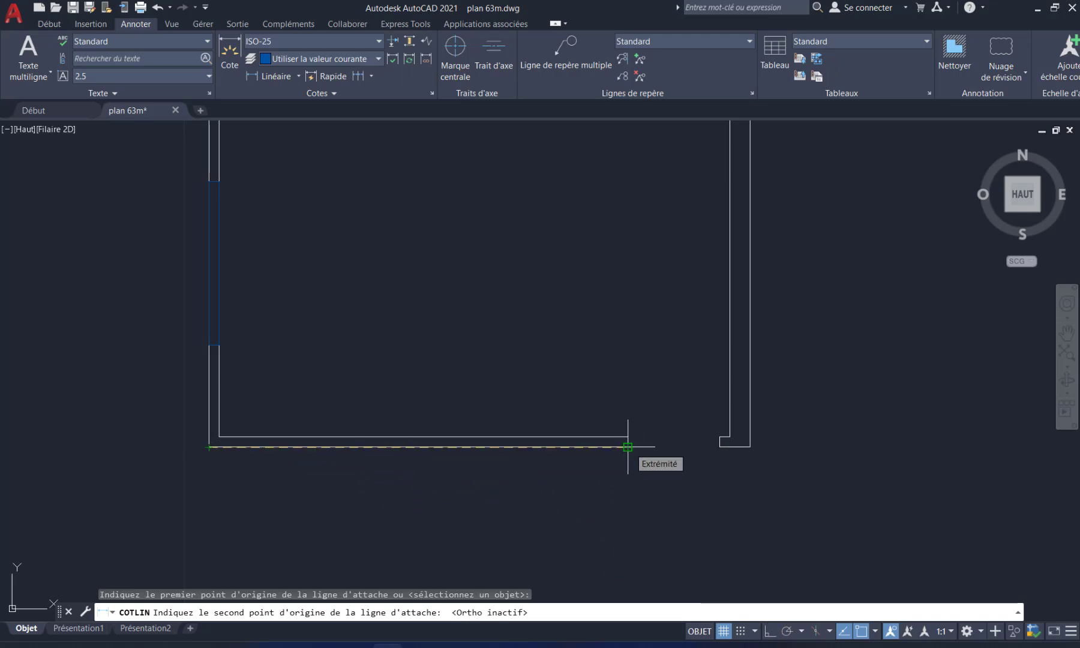
left_click(749, 447)
middle_click_drag(731, 503, 698, 377)
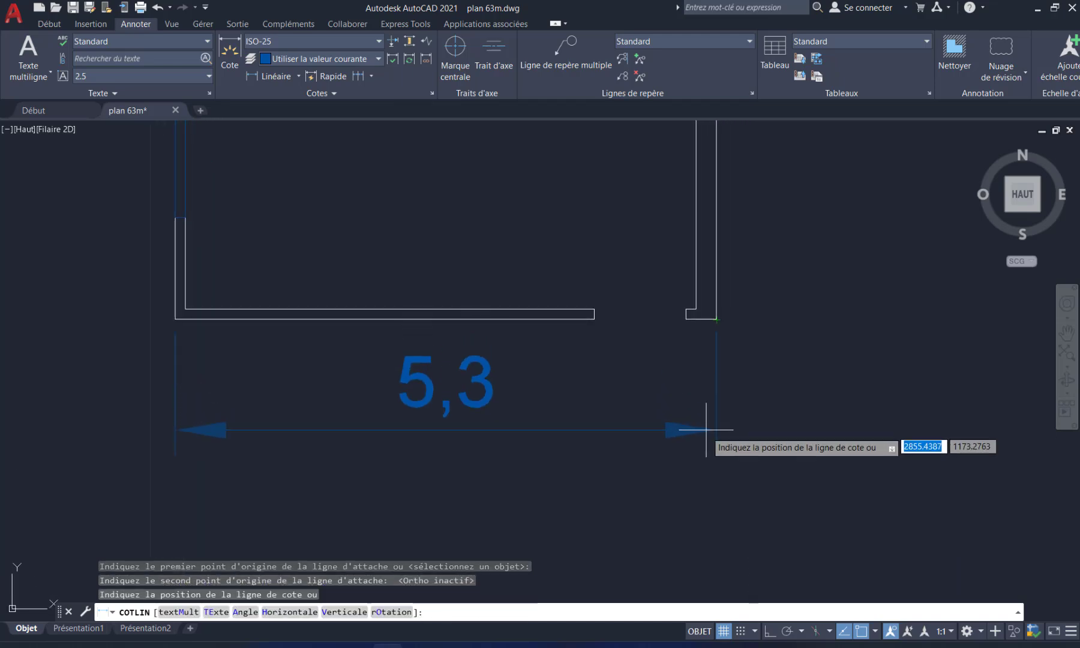
middle_click_drag(733, 587, 711, 516)
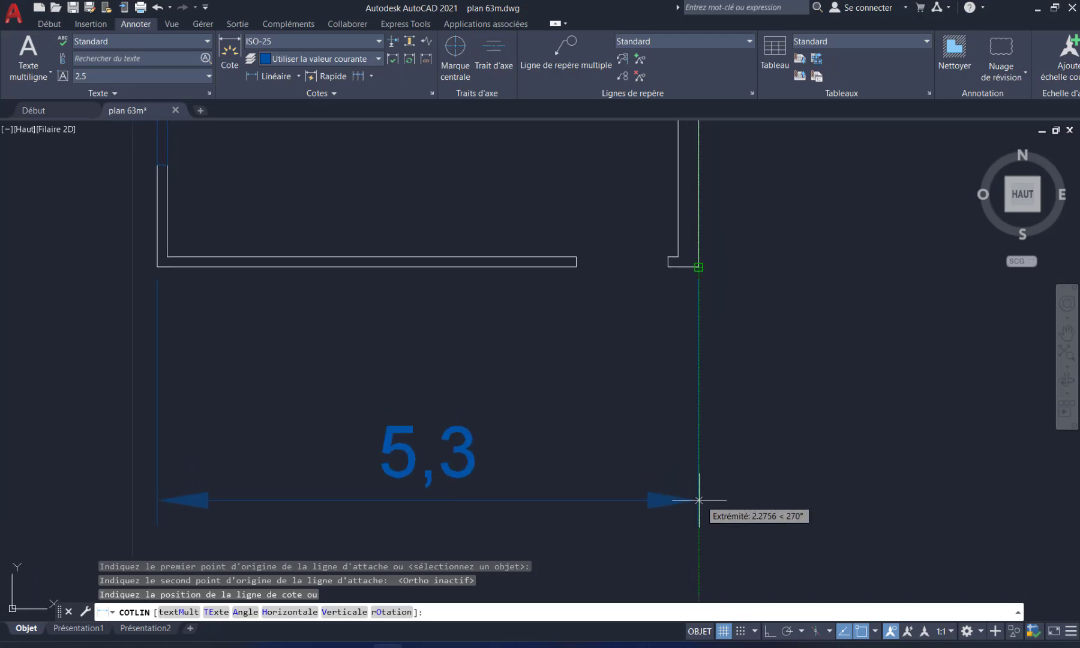
left_click(699, 501)
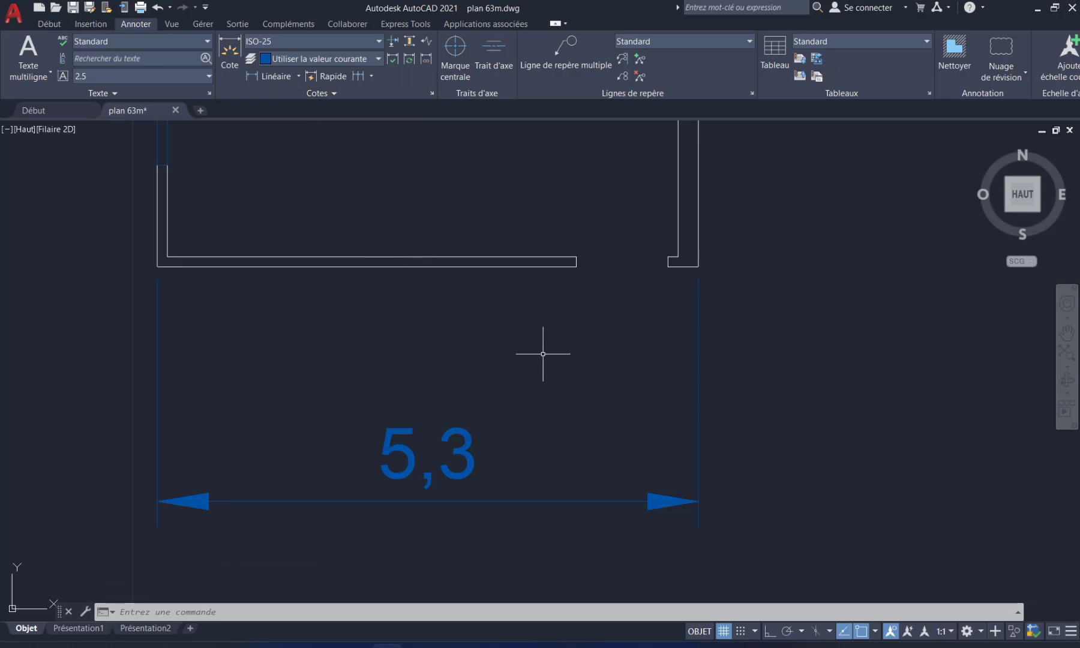
- Add a linear dimension across the door opening in the lower wall, placed about 0.66 below the wall
key("Return")
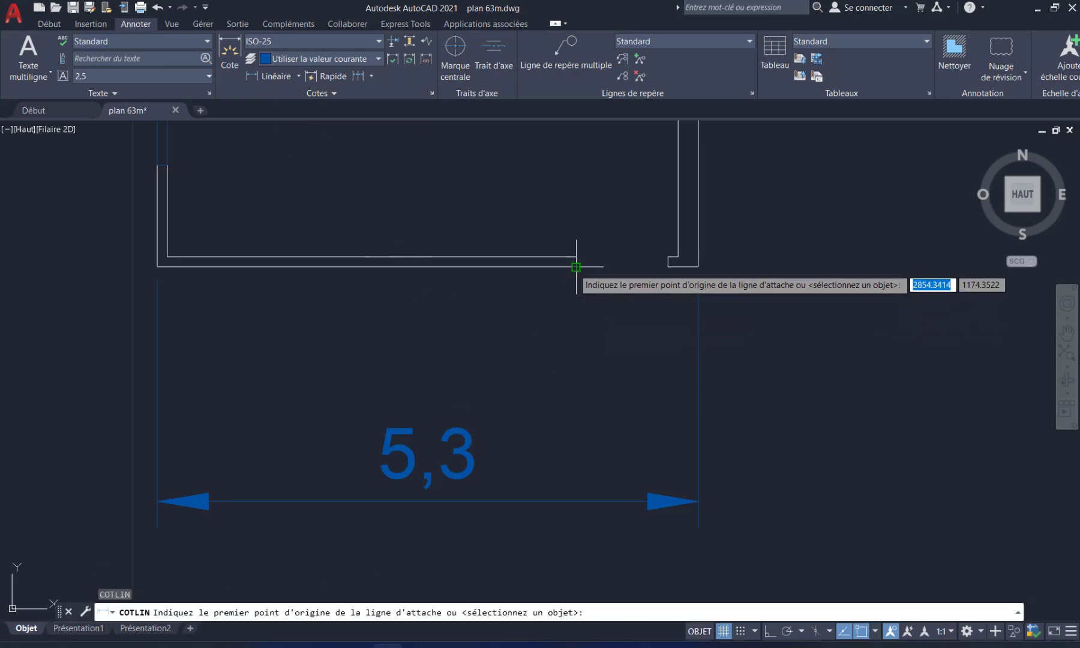
left_click(576, 266)
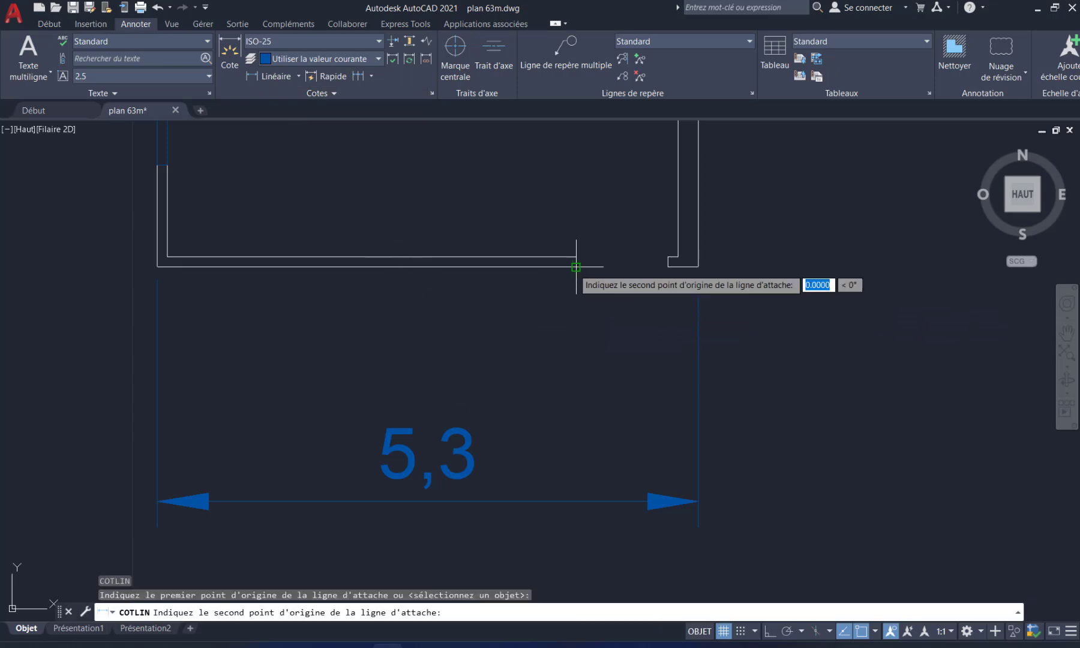
left_click(668, 267)
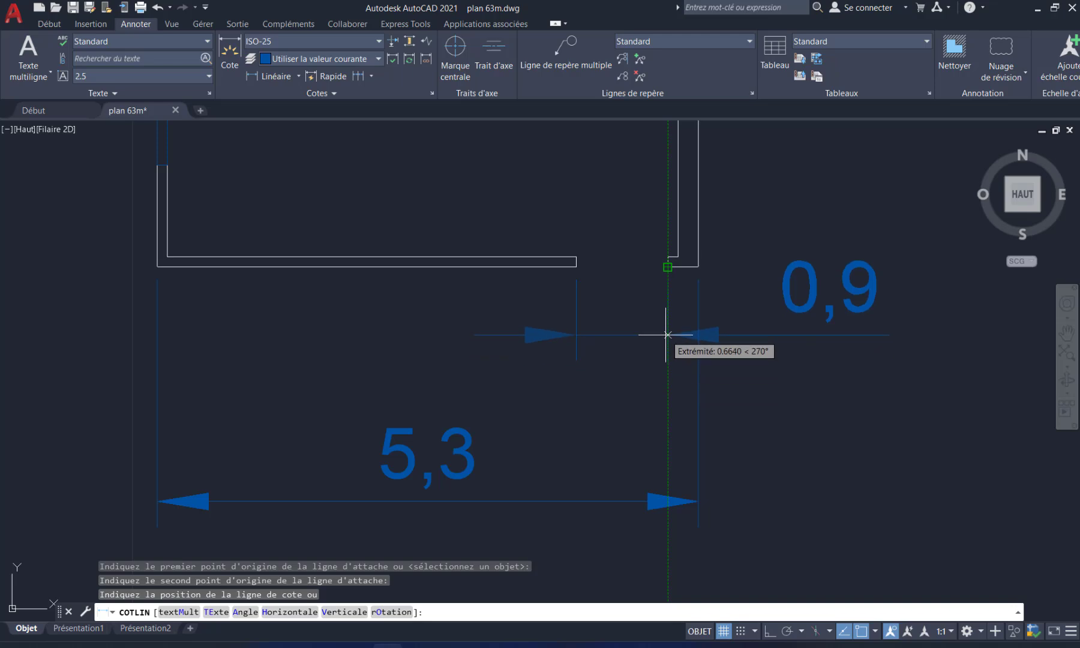
left_click(666, 334)
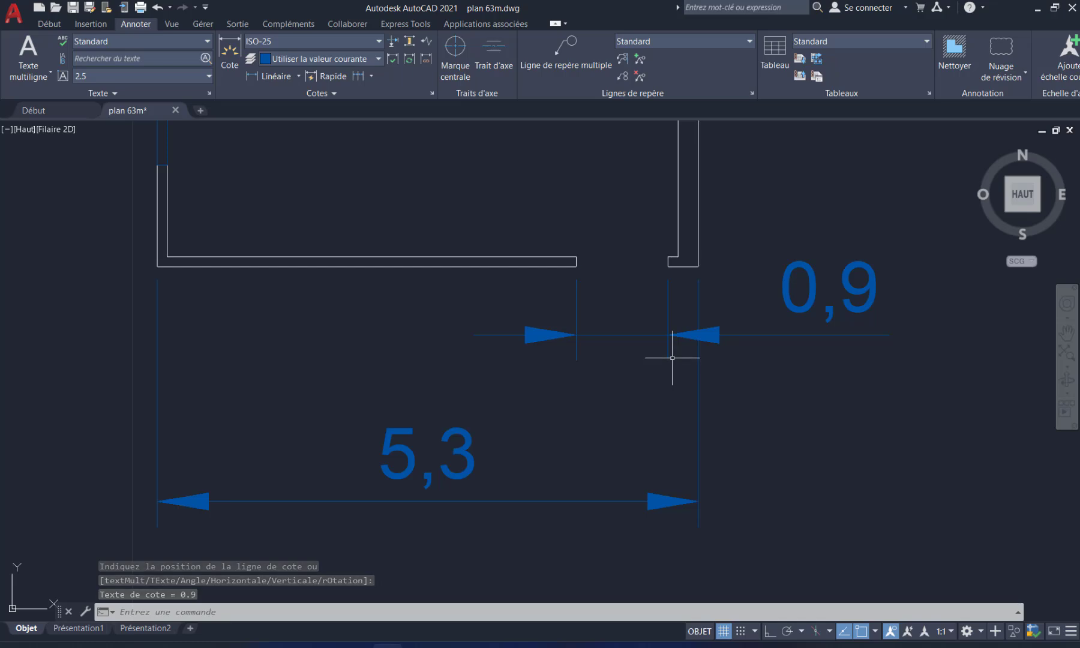
- Dimension the short wall segment between the door opening and the outer corner, in line with the opening's dimension
key("Return")
left_click(667, 266)
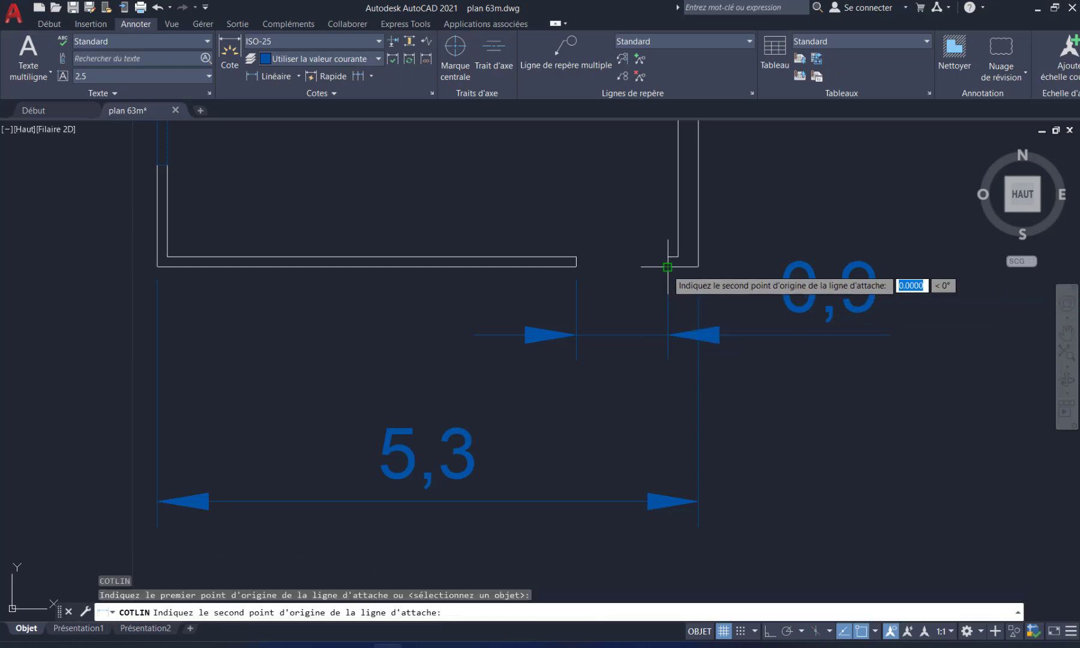
left_click(699, 267)
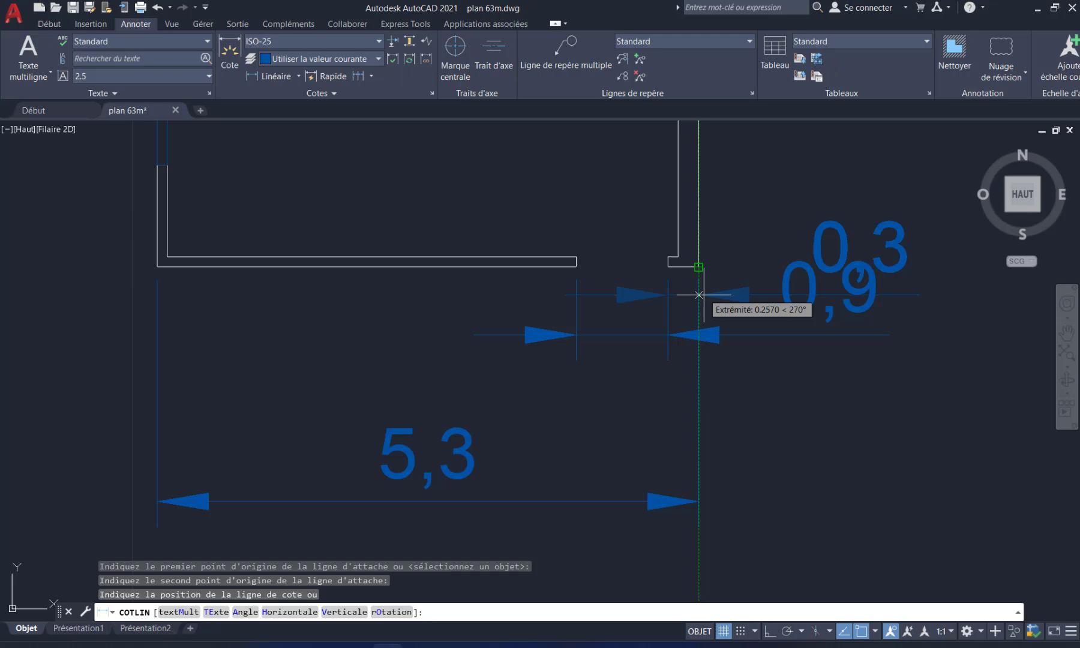
left_click(715, 335)
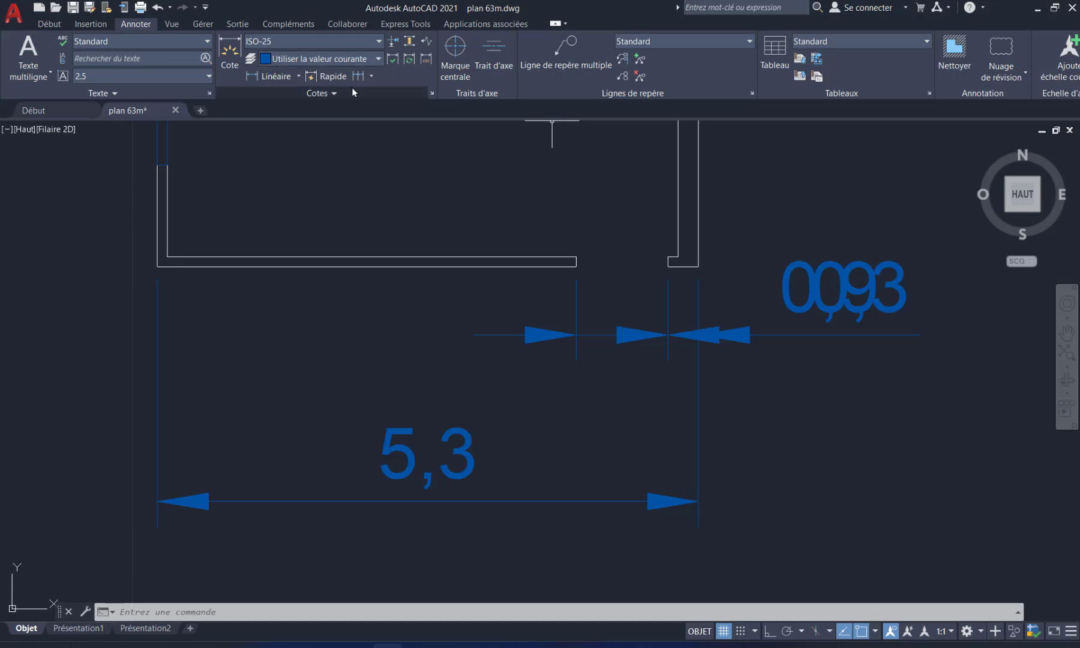
- Modify the ISO-25 dimension style to suppress both extension lines (Ligne d'attache 1 and 2)
left_click(432, 93)
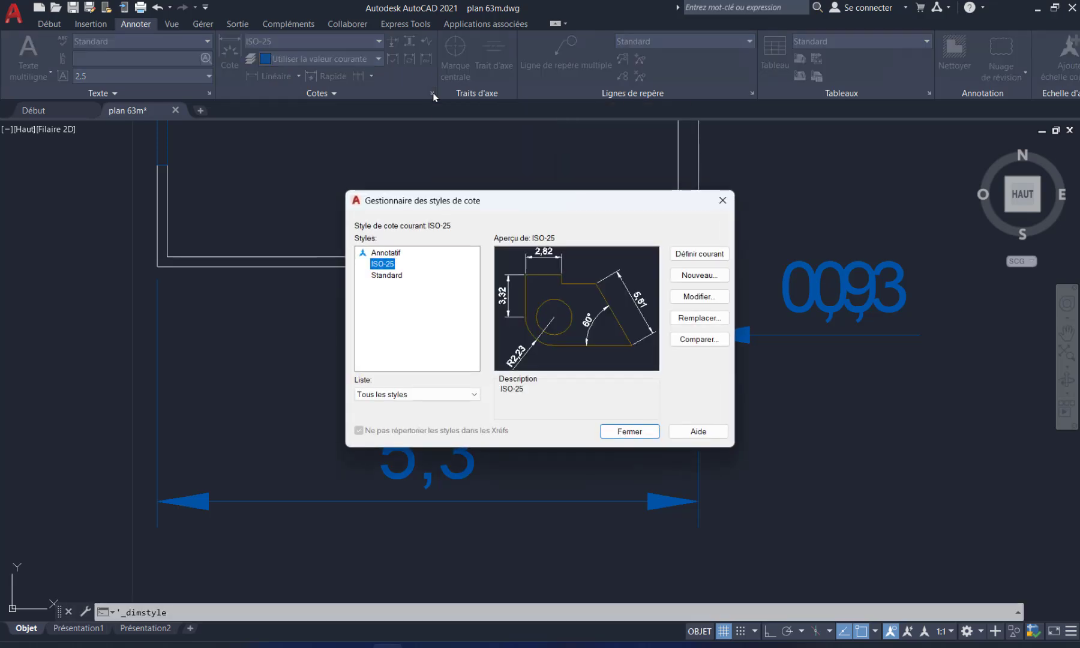
left_click_drag(513, 203, 639, 75)
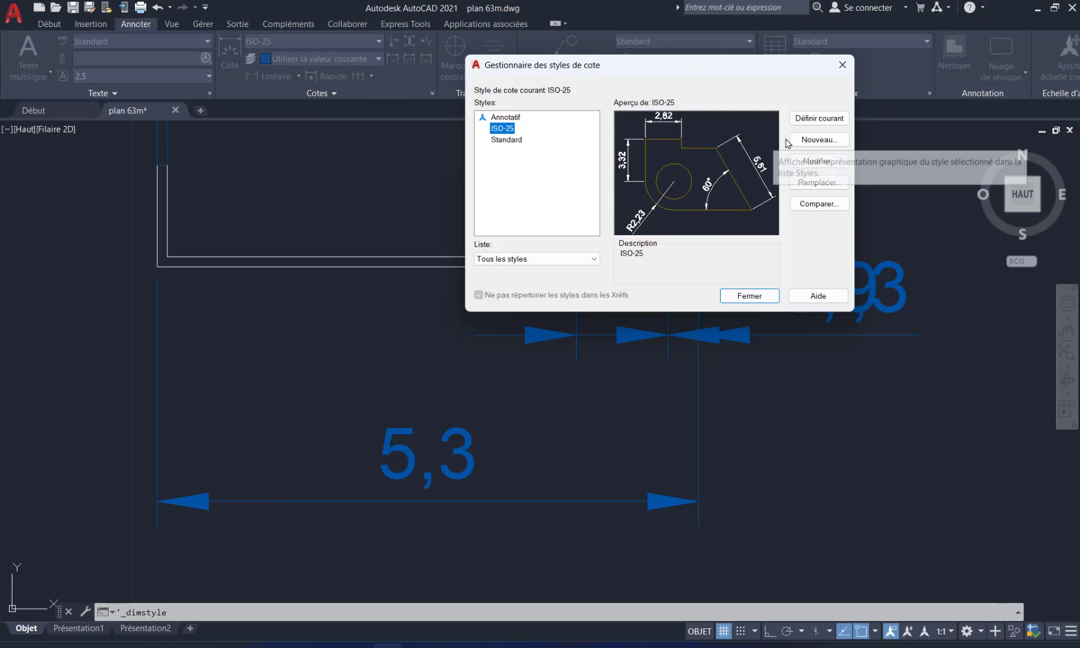
left_click(818, 162)
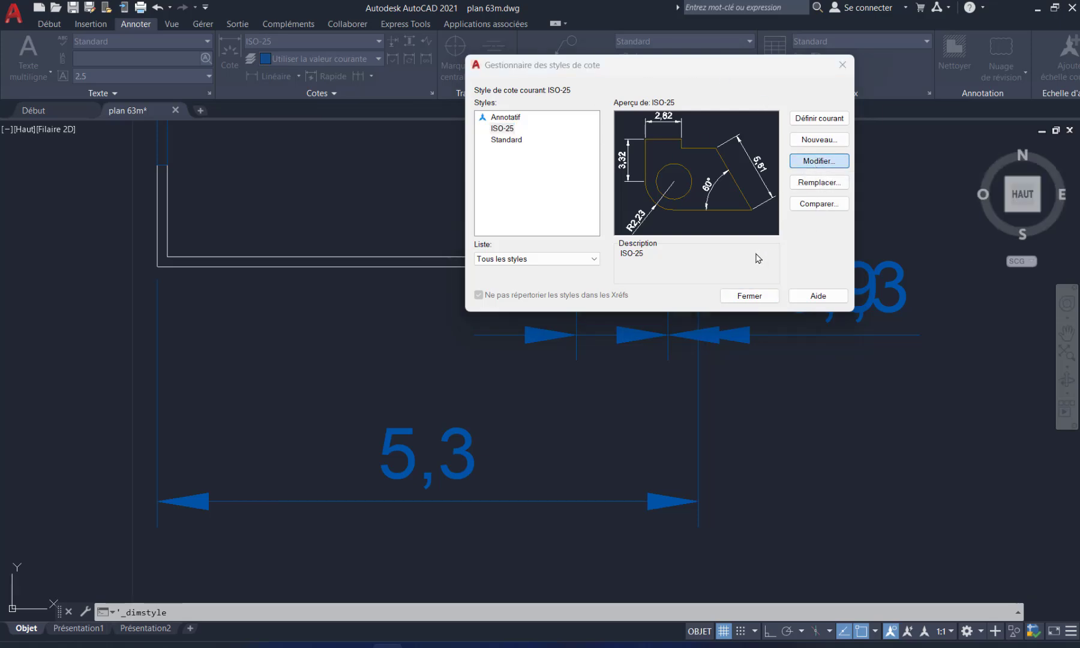
left_click_drag(688, 156, 779, 48)
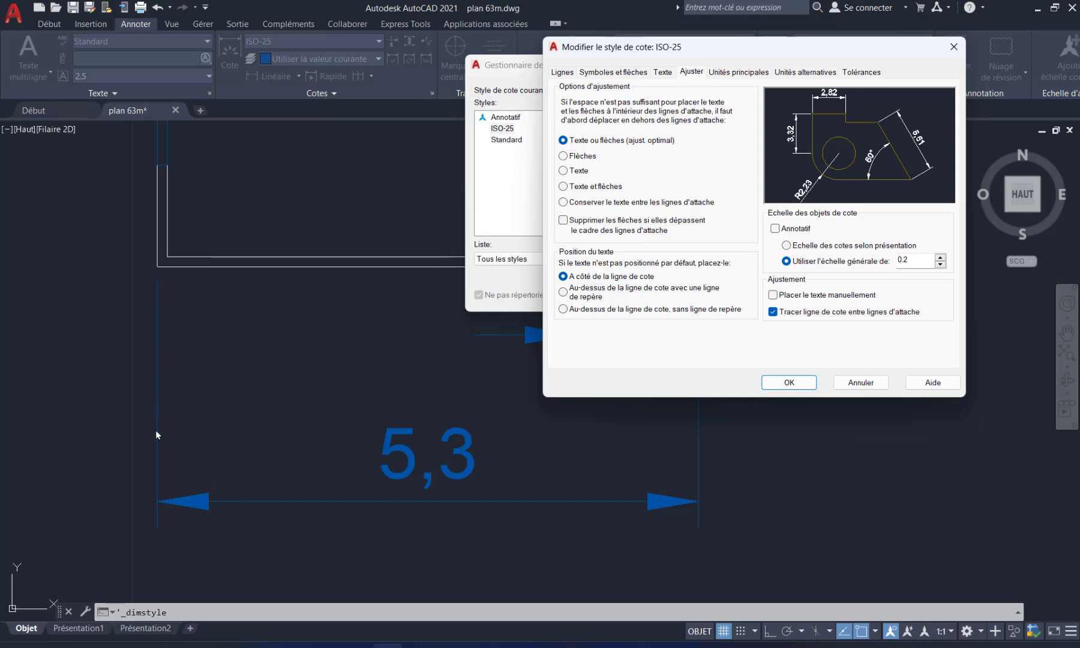
left_click(563, 72)
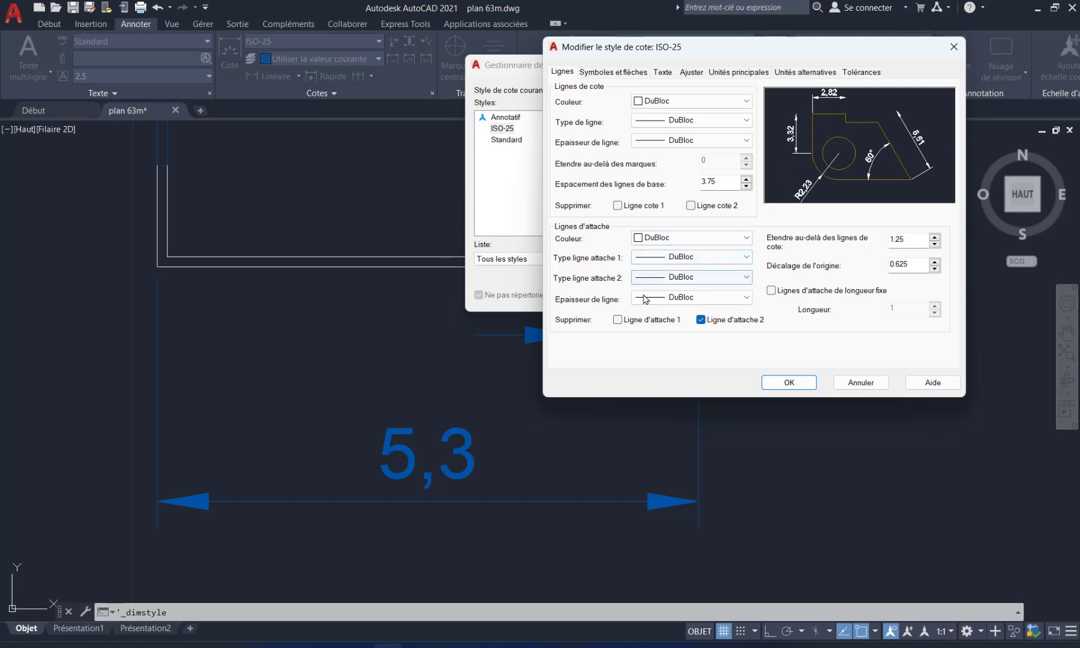
left_click(618, 320)
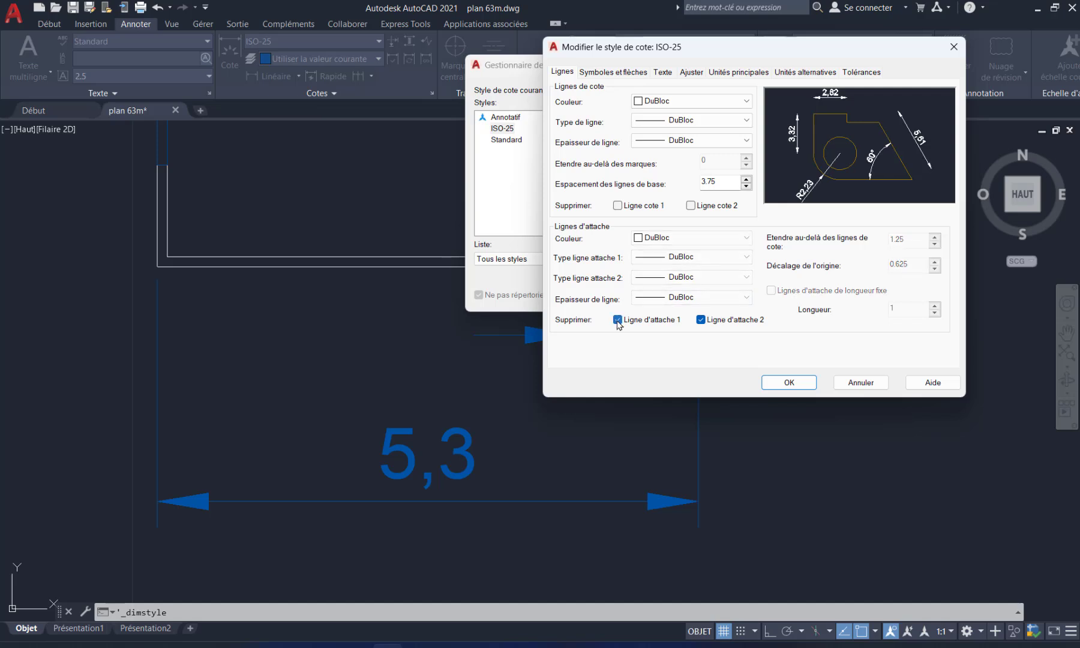
left_click(617, 320)
left_click(618, 320)
- Suppress both dimension lines (Ligne cote 1 and 2) in the ISO-25 style and apply the changes to the drawing
left_click(690, 206)
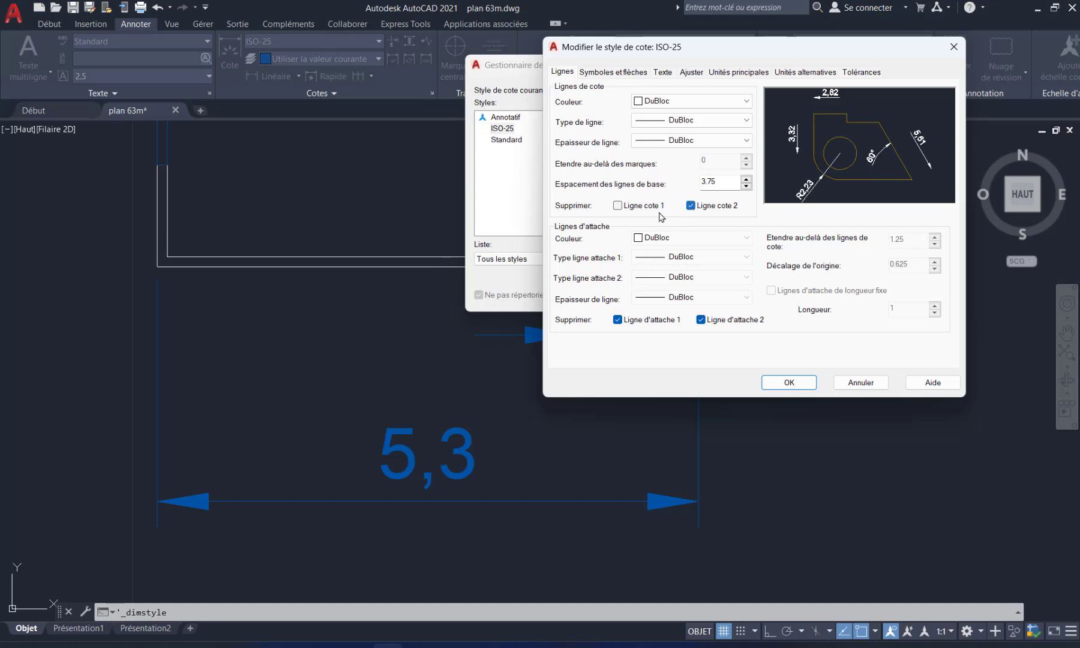
left_click(618, 206)
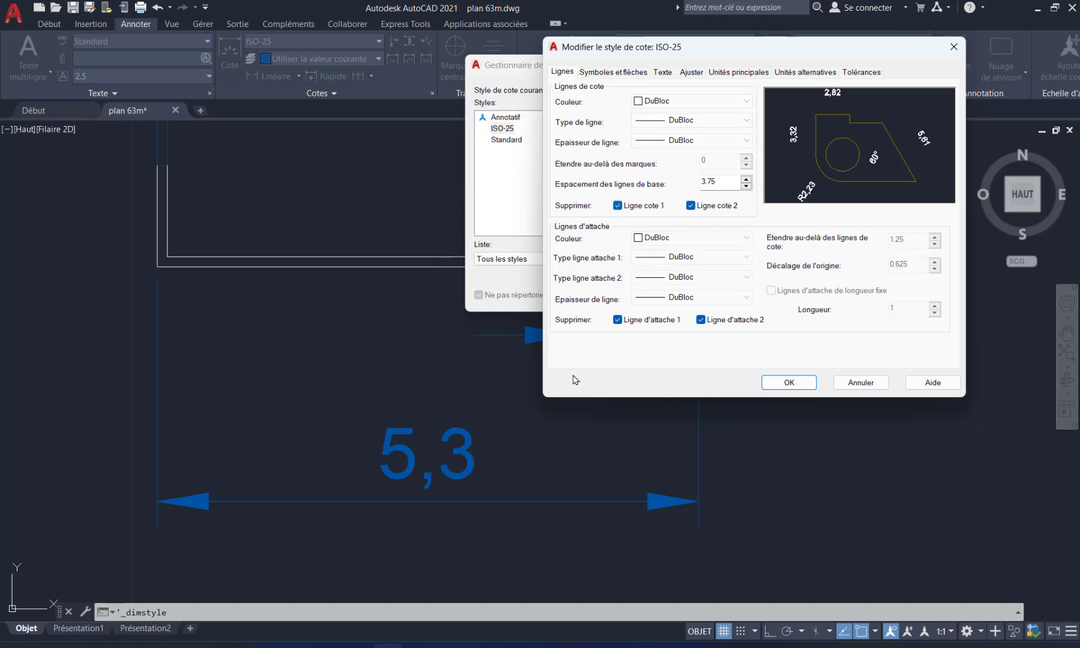
left_click(768, 380)
left_click(746, 296)
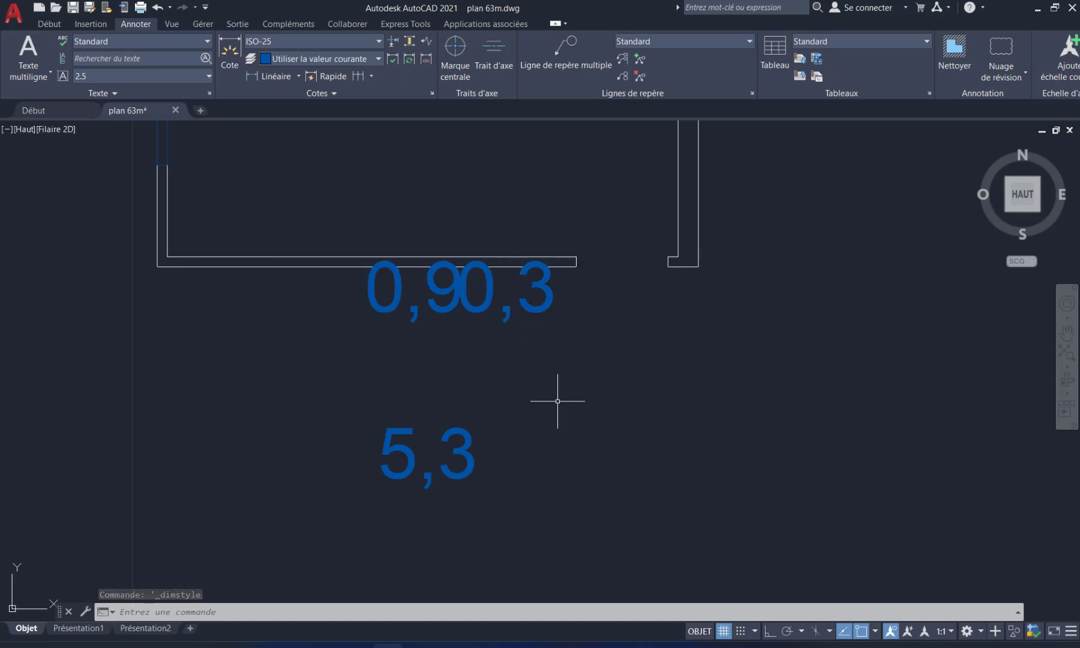
- Modify the ISO-25 dimension style to stop suppressing both dimension lines (Ligne cote 1 and 2)
left_click(432, 93)
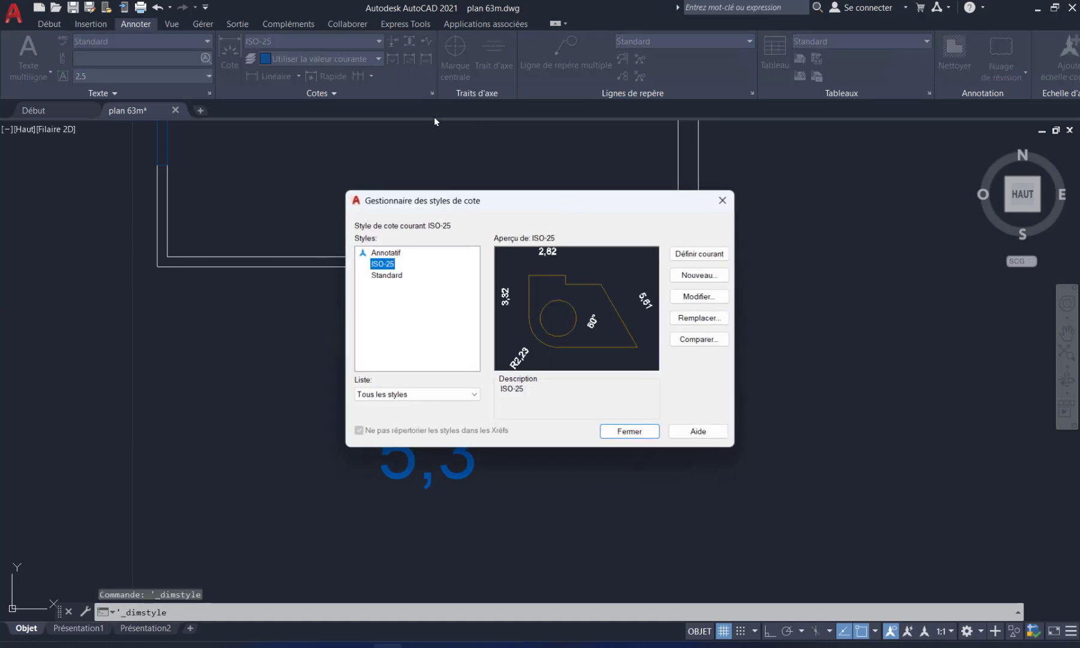
left_click(694, 297)
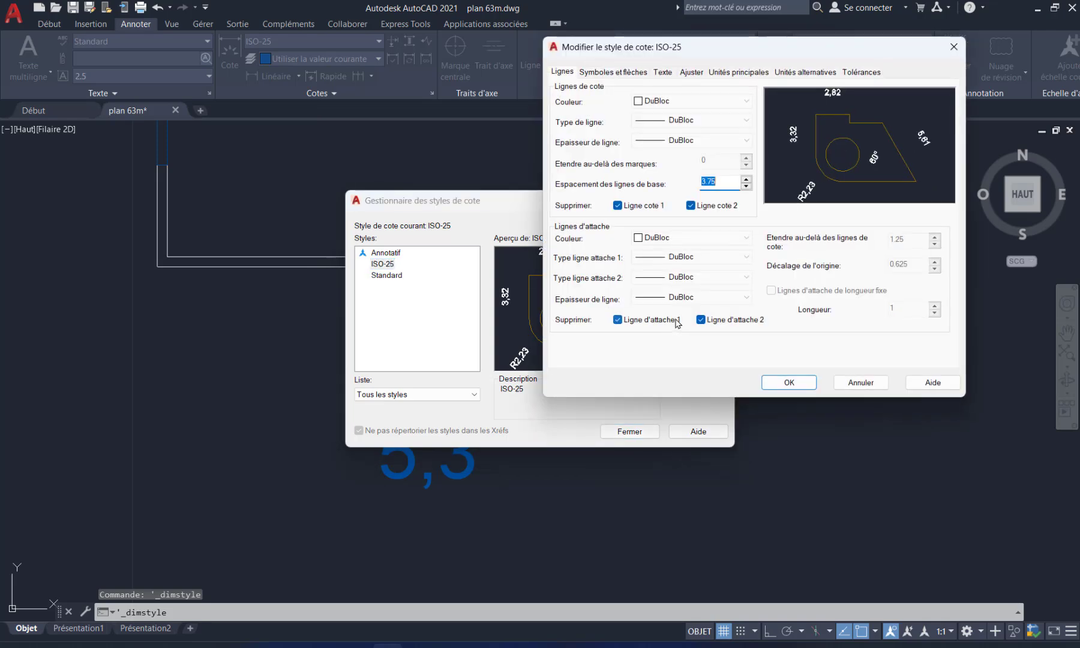
left_click(690, 205)
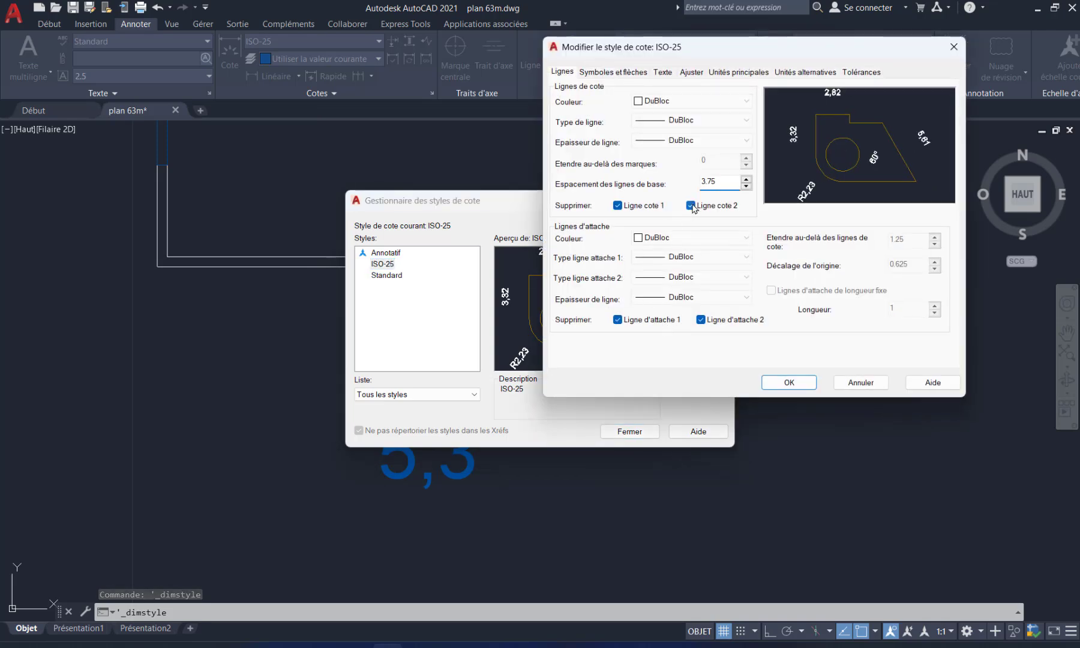
left_click(617, 205)
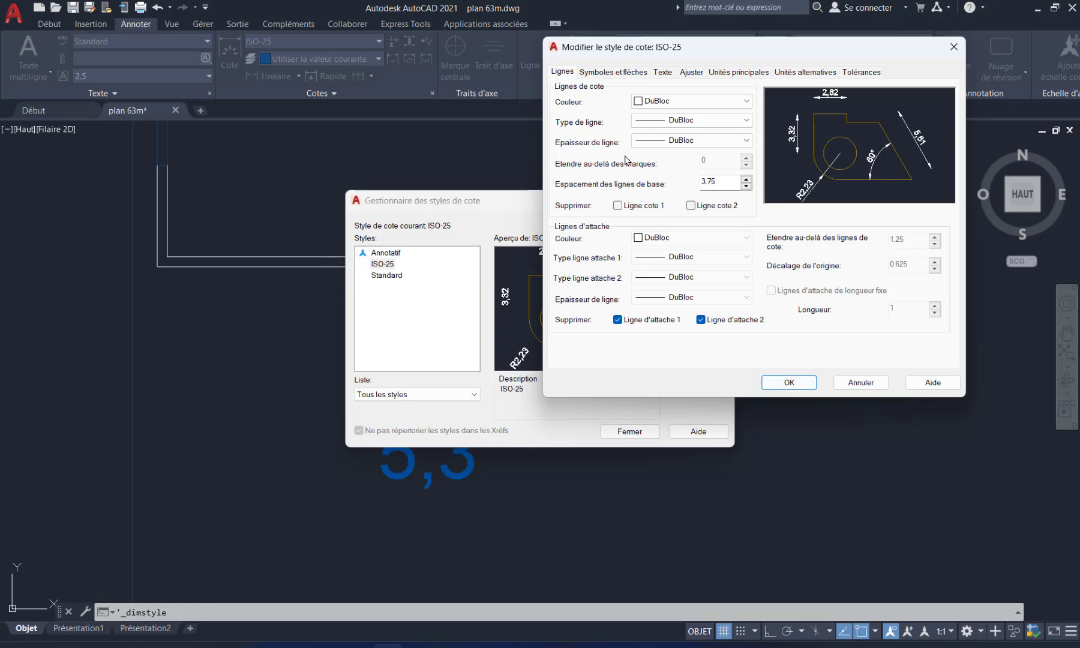
- Set the ISO-25 arrowheads to Fermée vide, the arrow size to 1 and the centre marks to Ligne, and apply the changes
left_click(607, 72)
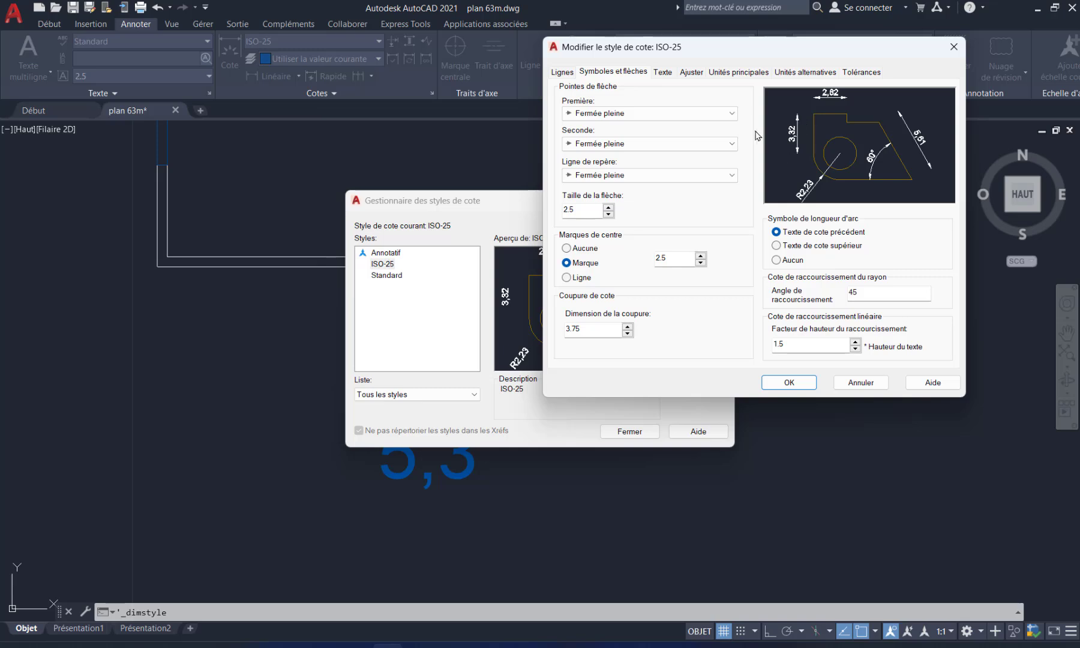
left_click(732, 114)
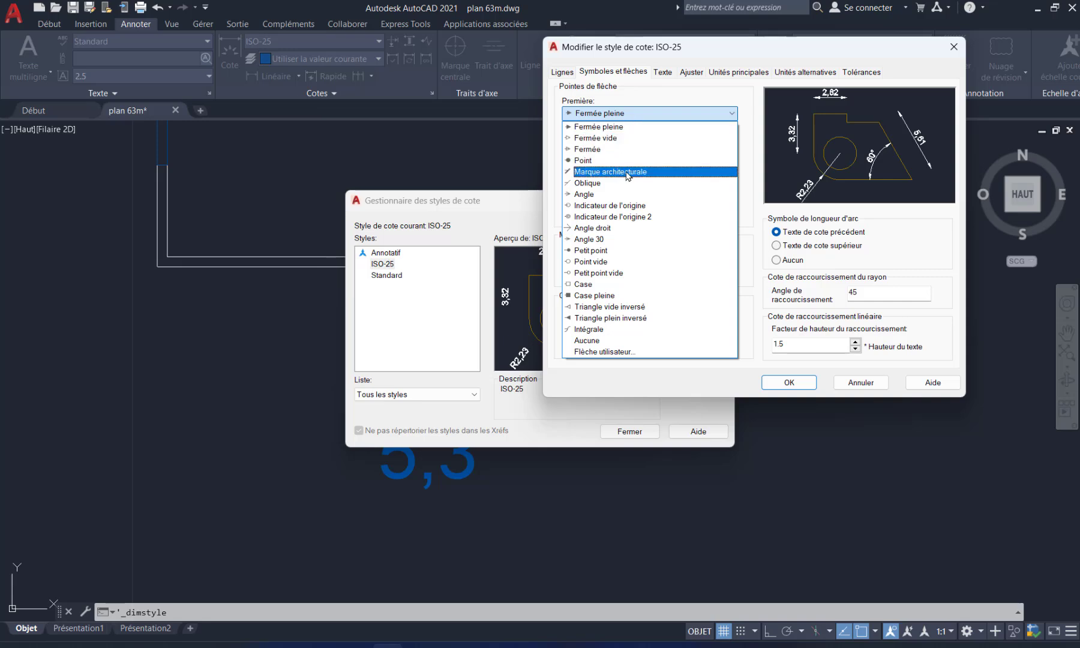
left_click(602, 138)
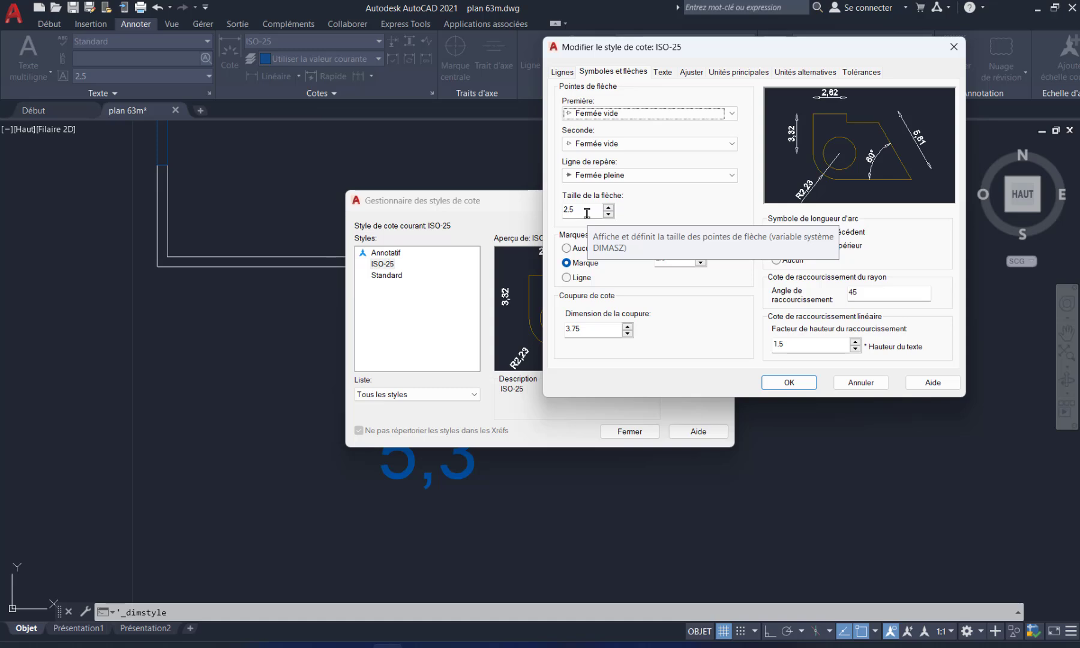
left_click_drag(587, 213, 546, 207)
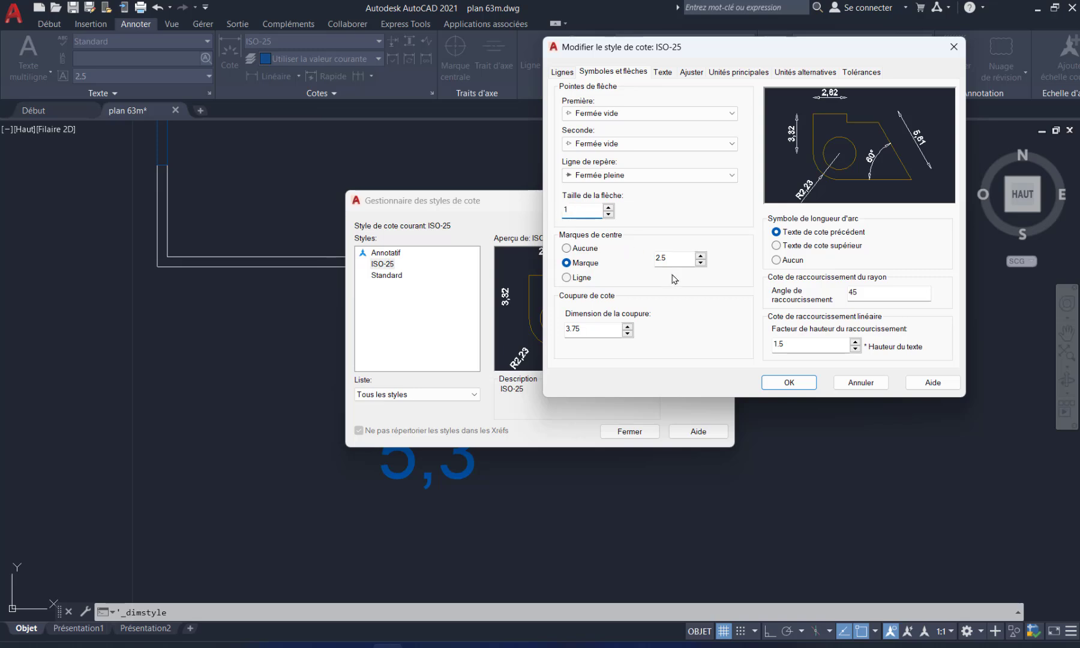
left_click(795, 386)
left_click(628, 432)
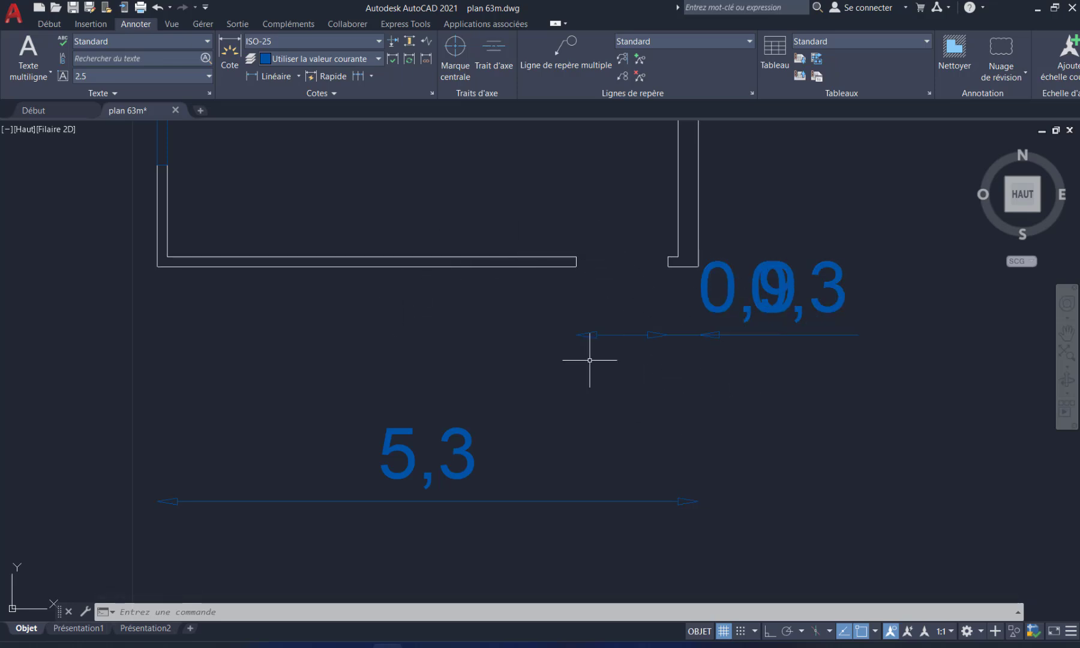
- Set the ISO-25 dimension style's text height to 1 and apply it to the drawing
left_click(431, 92)
left_click(687, 300)
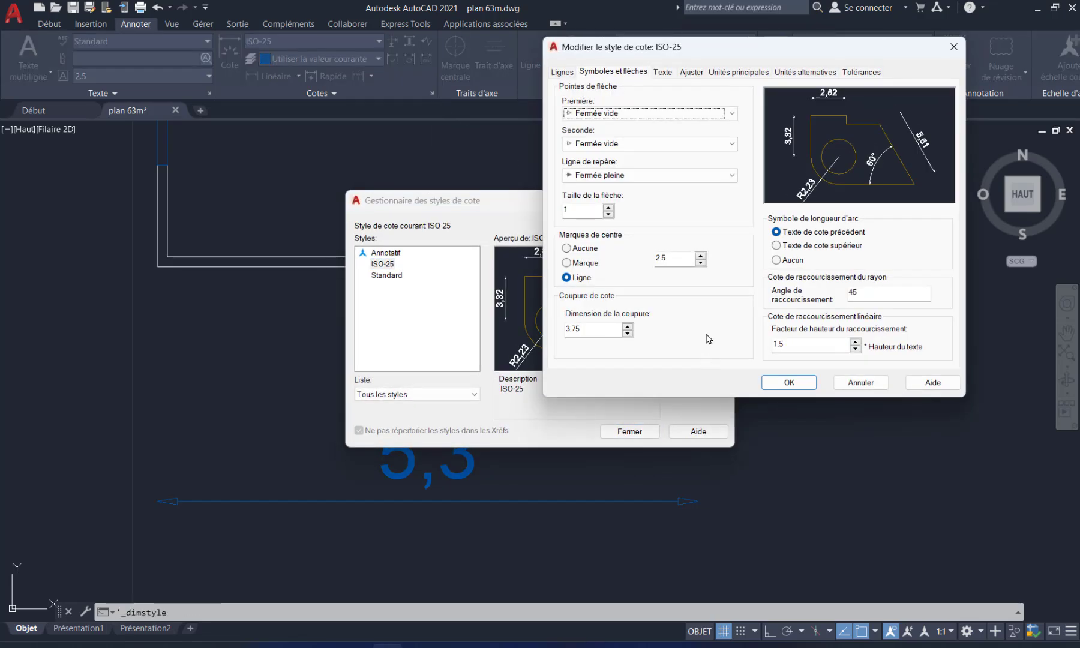
left_click(664, 73)
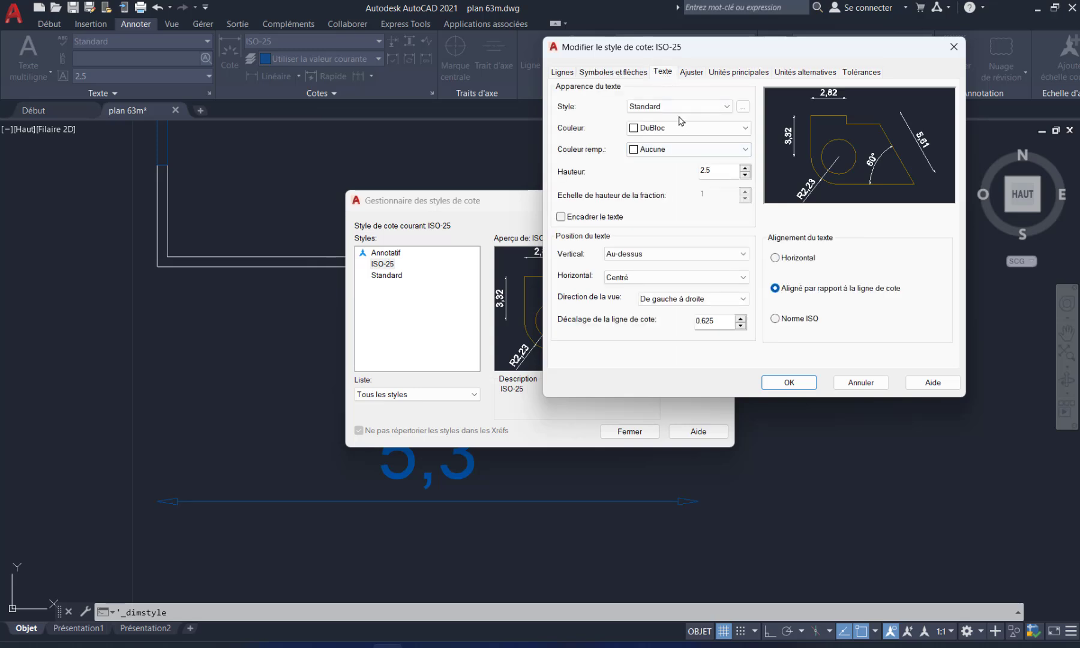
left_click(719, 170)
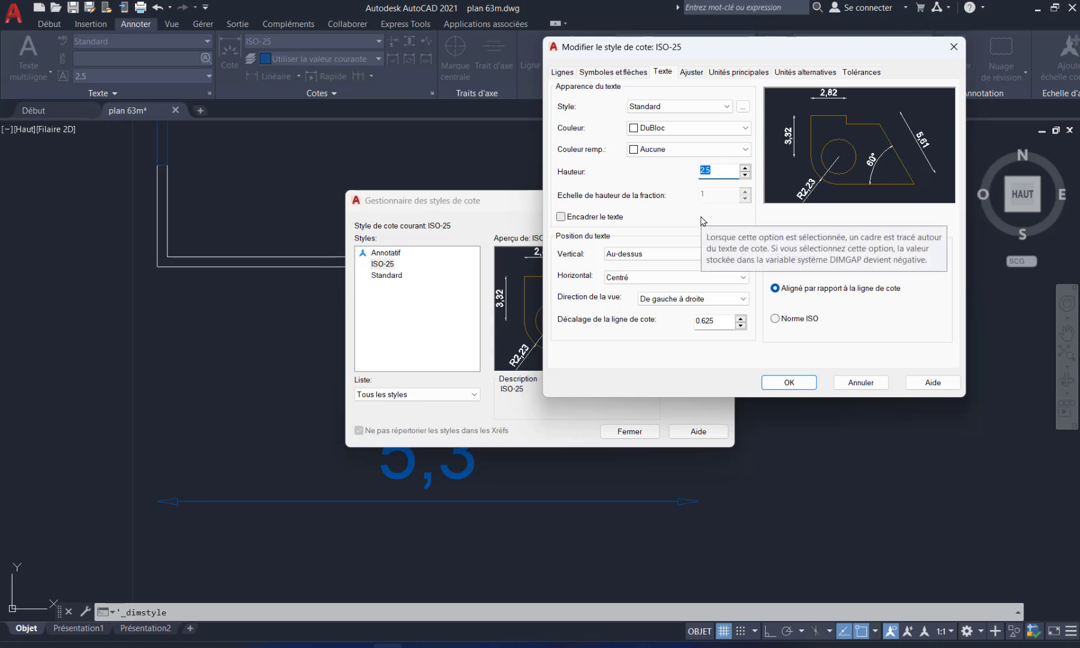
type("1")
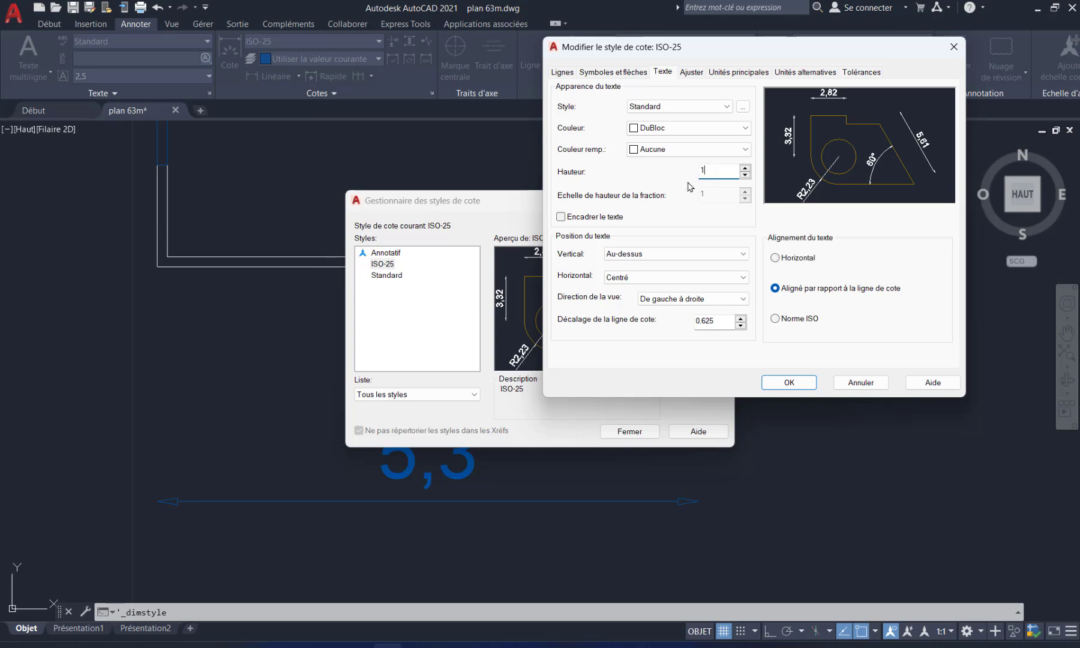
left_click(800, 382)
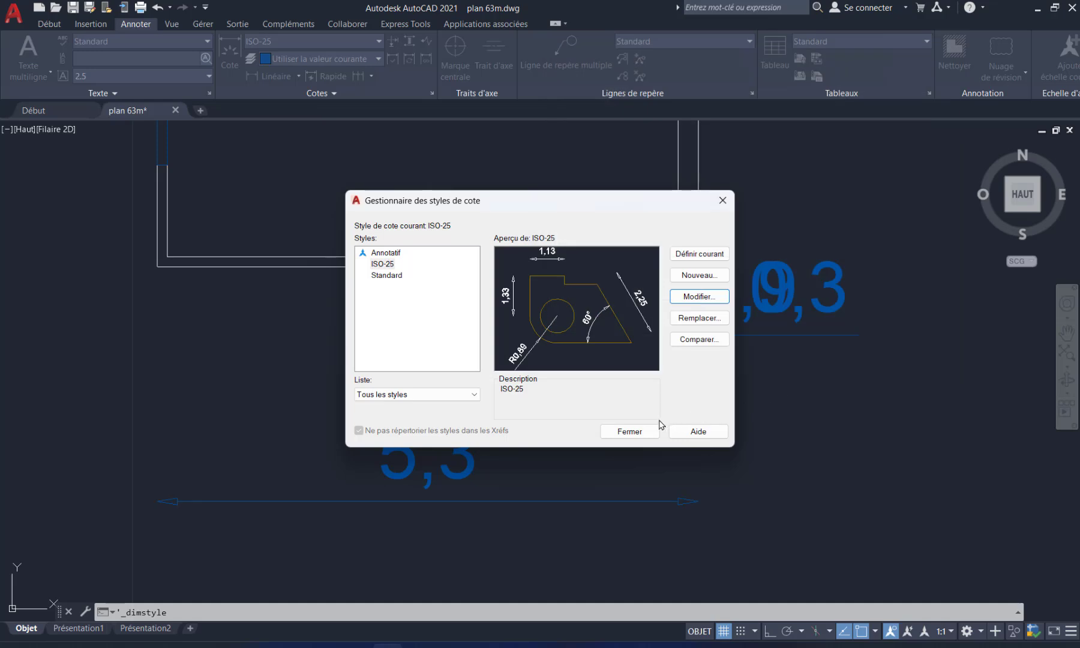
left_click(630, 432)
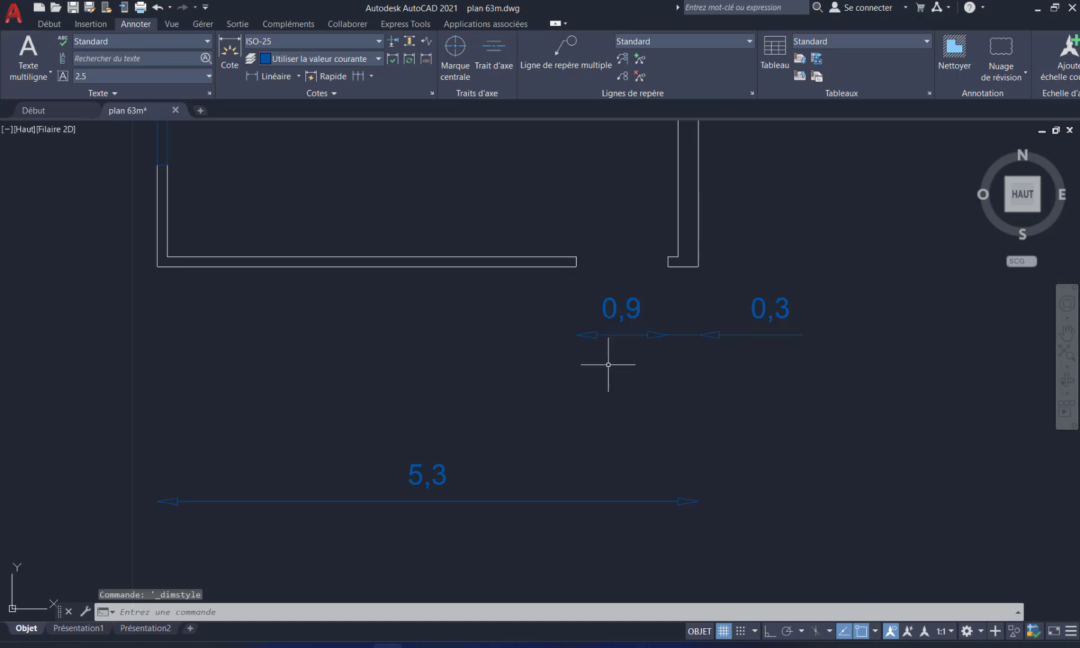
- Erase the three existing dimensions below the plan's lower wall
scroll(642, 365, "down", 3)
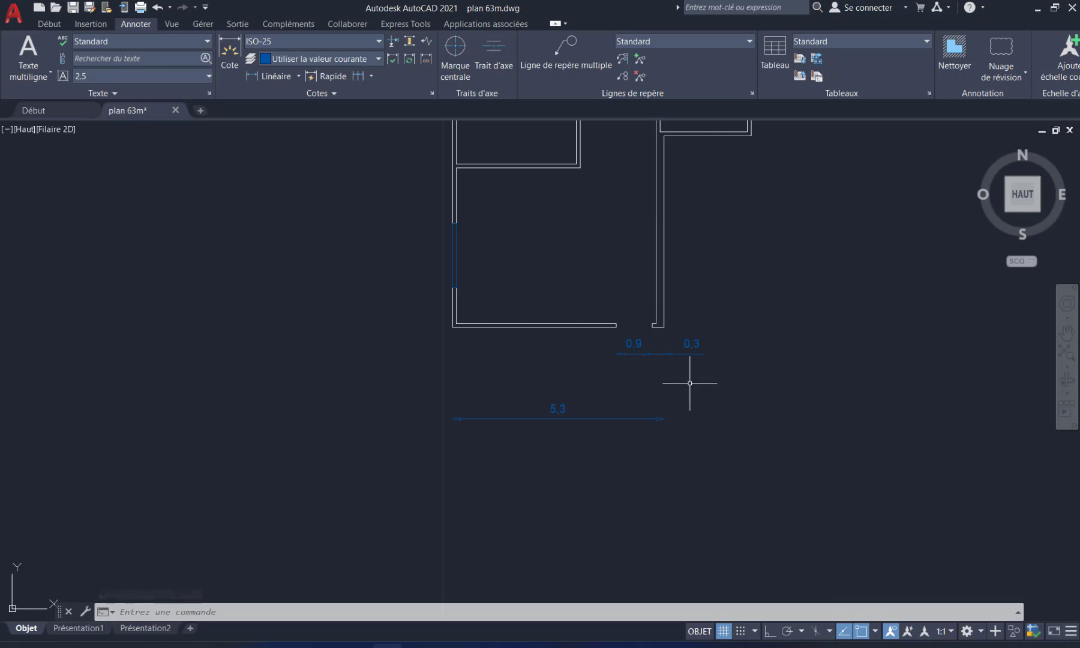
middle_click_drag(688, 382, 635, 410)
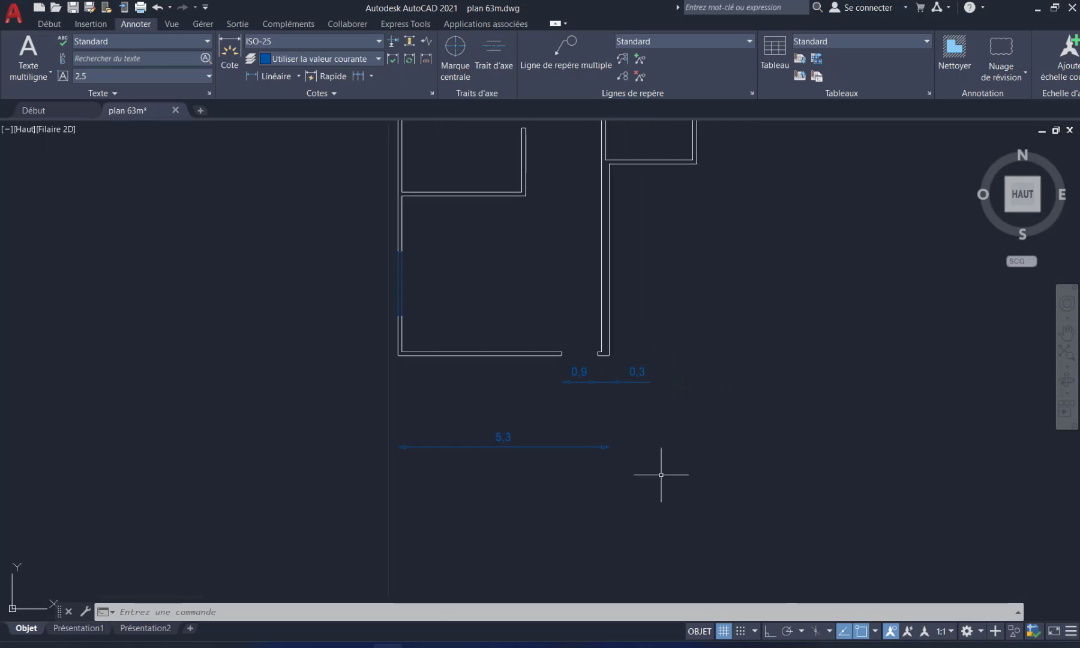
left_click(693, 498)
left_click(333, 346)
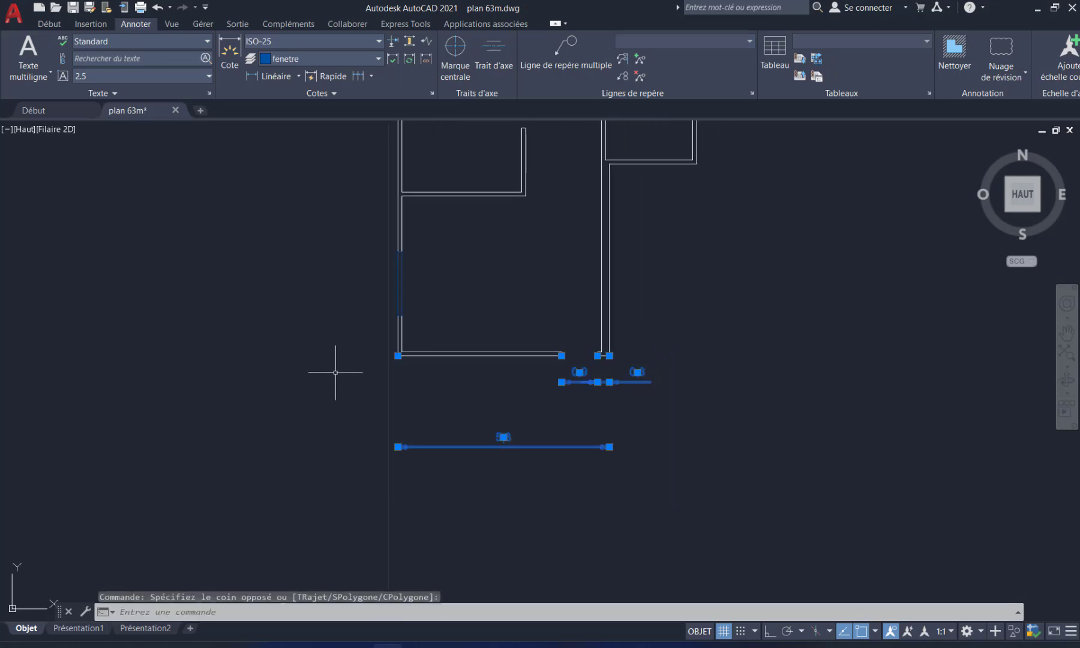
key("Delete")
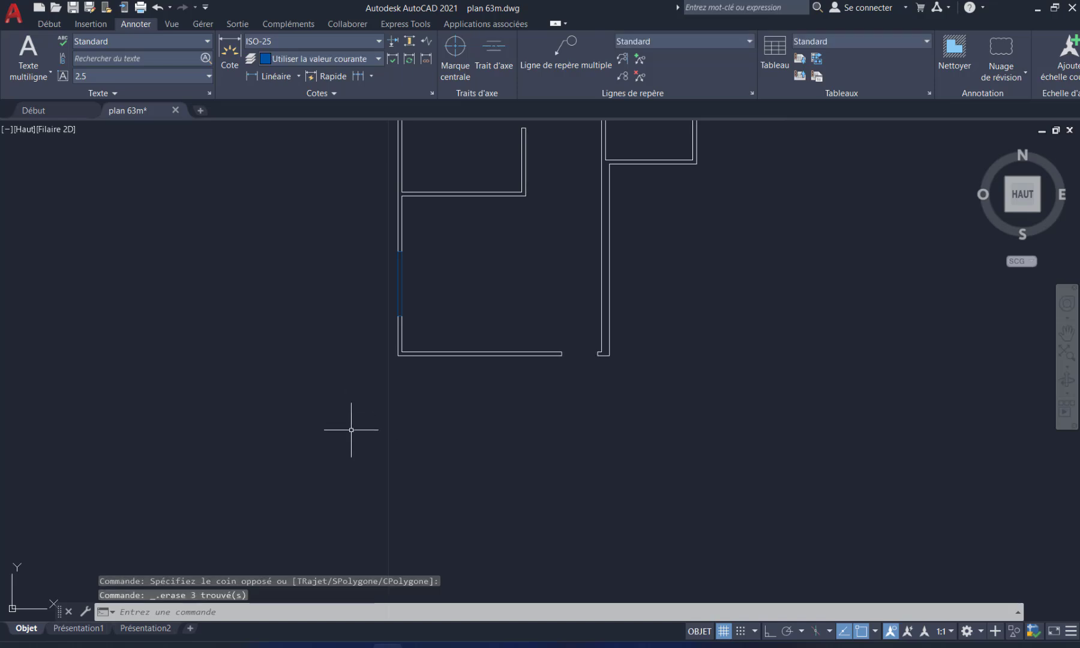
- Add an overall linear dimension between the lower wall's two outer corners, placed well below the wall
left_click(228, 53)
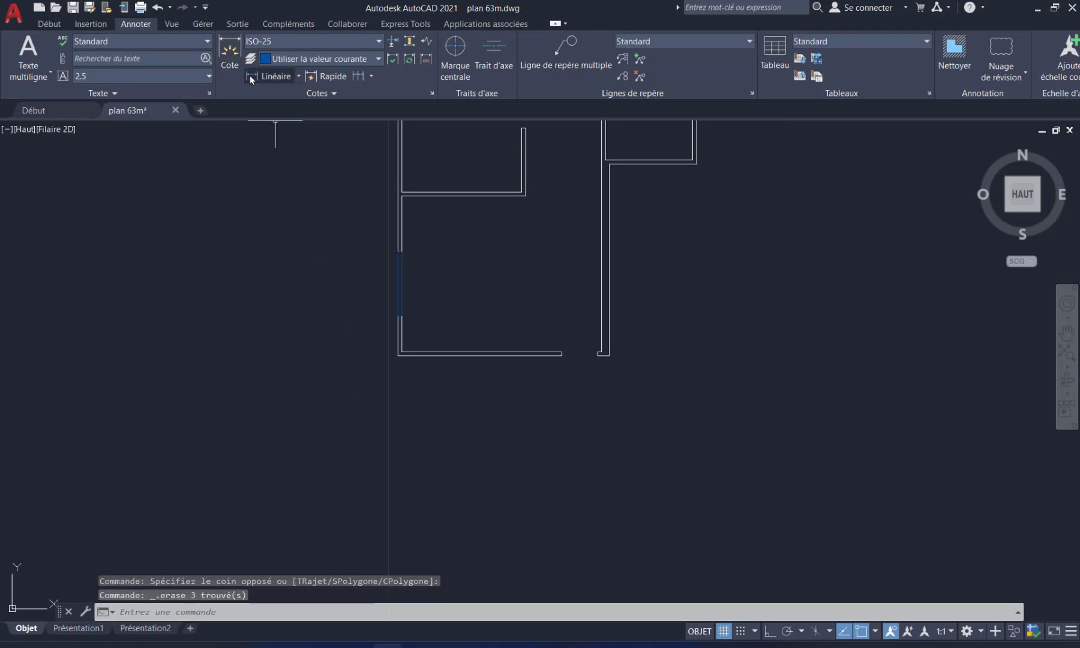
left_click(398, 356)
left_click(609, 356)
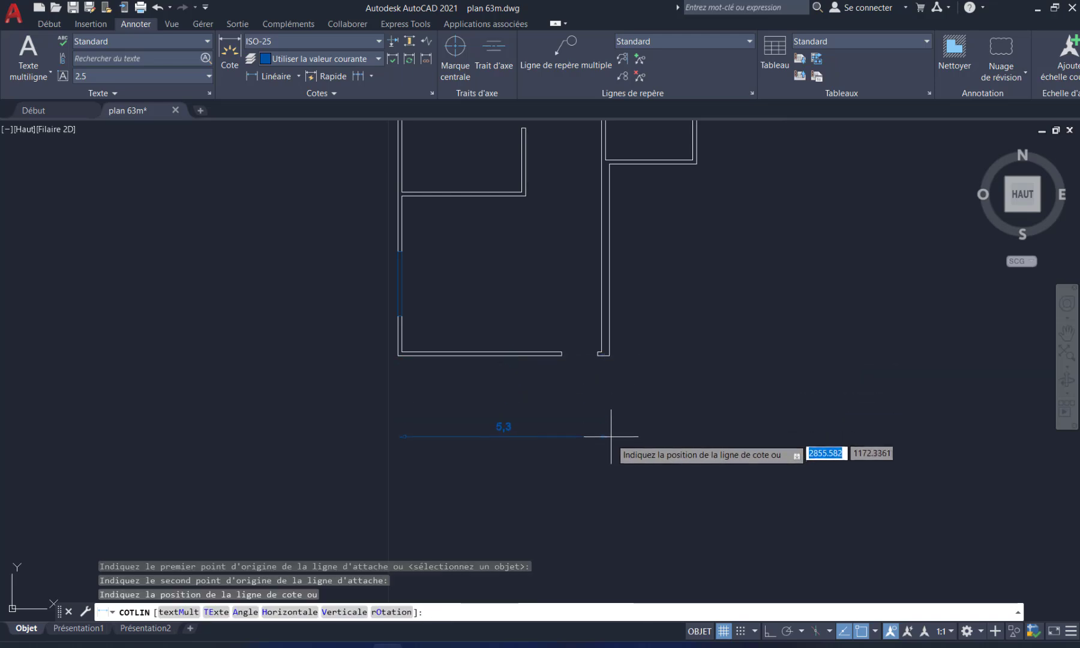
left_click(613, 464)
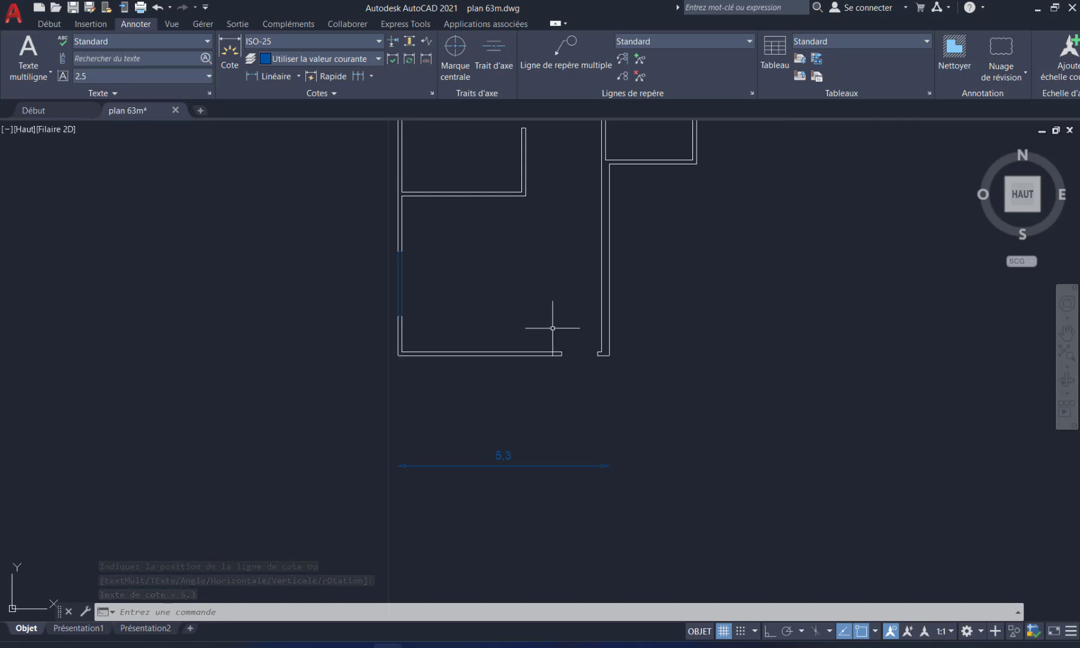
- Dimension the short wall segment between the door opening and the outer corner, with the dimension line on the wall's outer edge
key("Return")
scroll(594, 345, "up", 3)
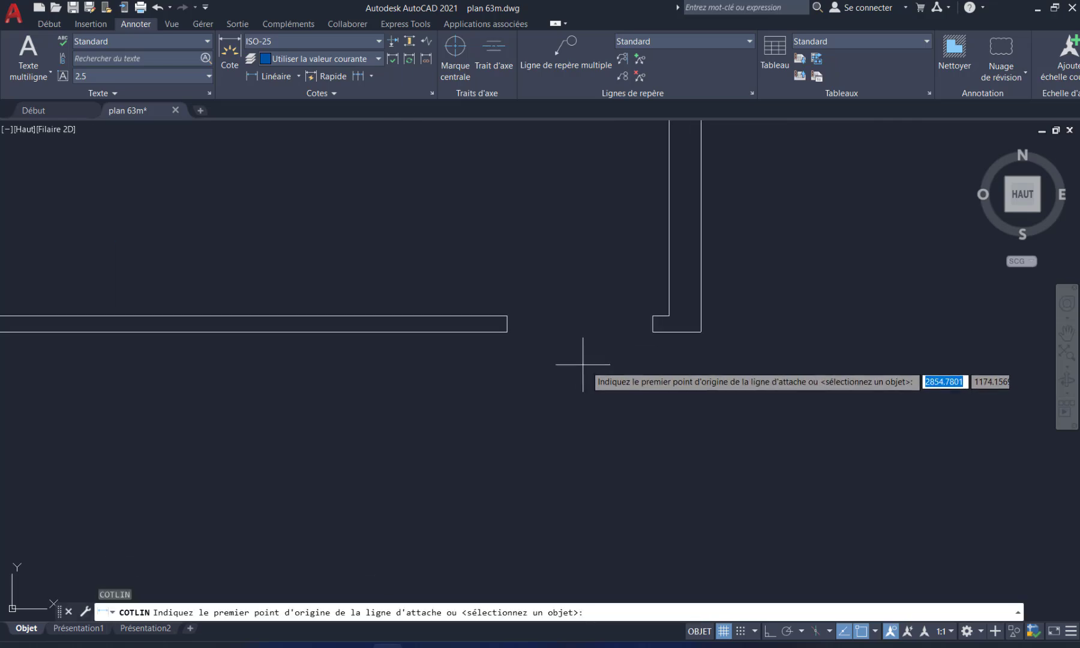
left_click(653, 332)
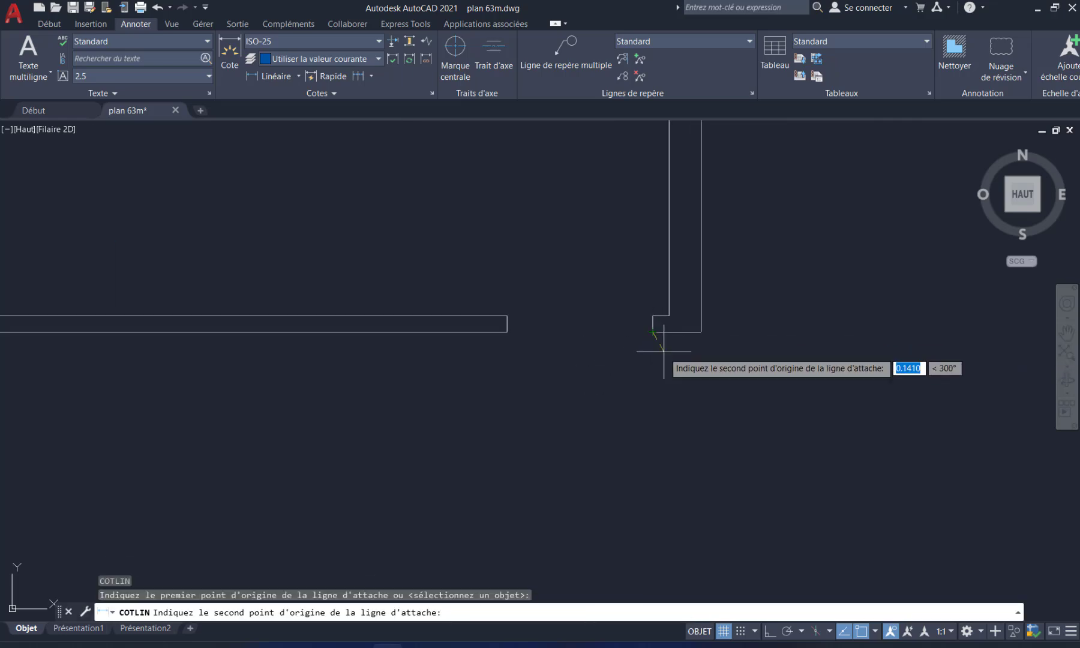
left_click(700, 332)
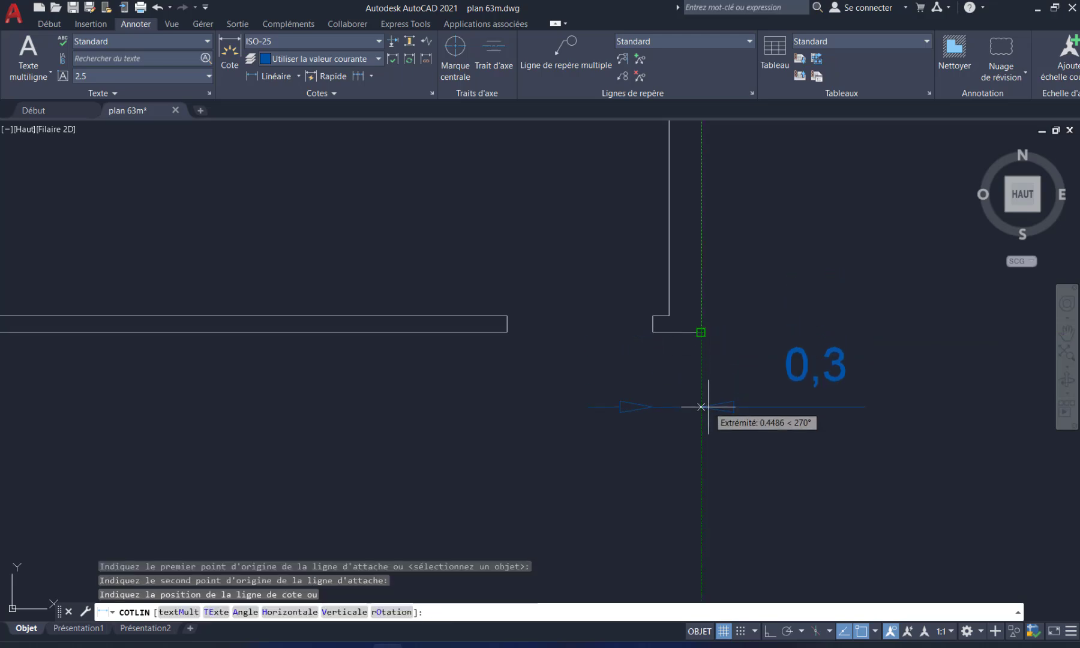
left_click(700, 332)
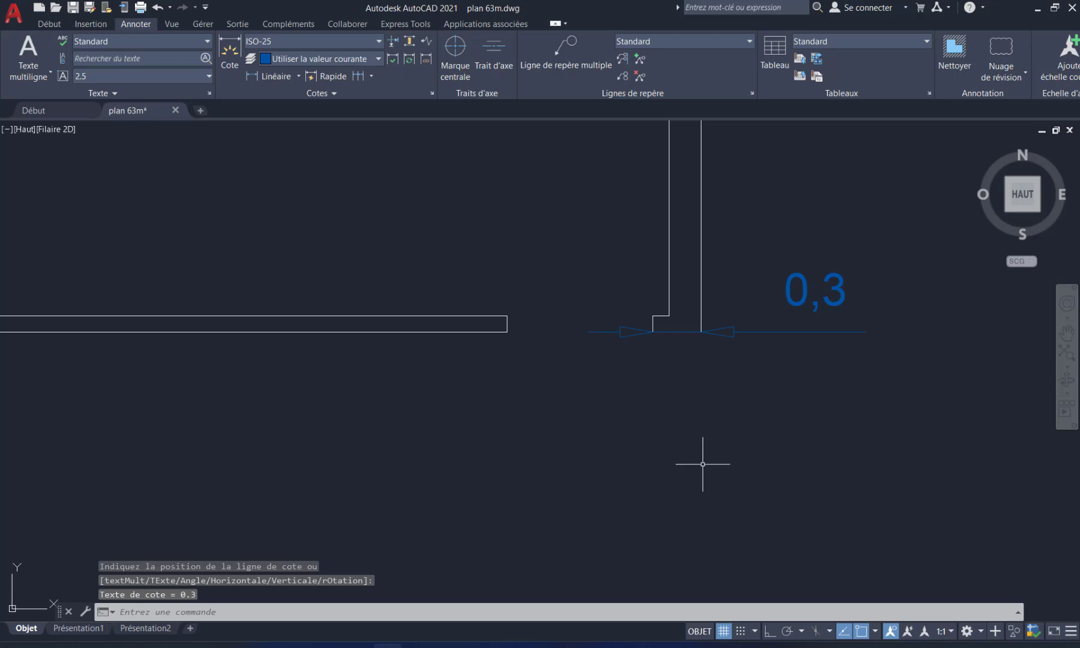
- Add a linear dimension across the door opening in the lower wall, placed below the wall
key("Return")
left_click(652, 332)
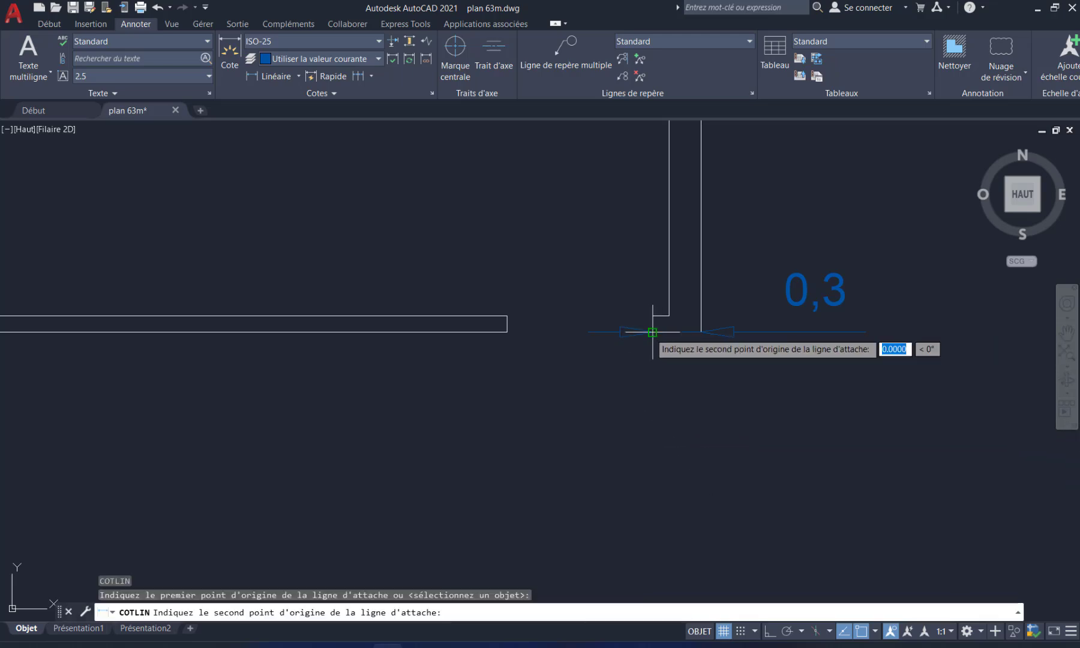
left_click(507, 332)
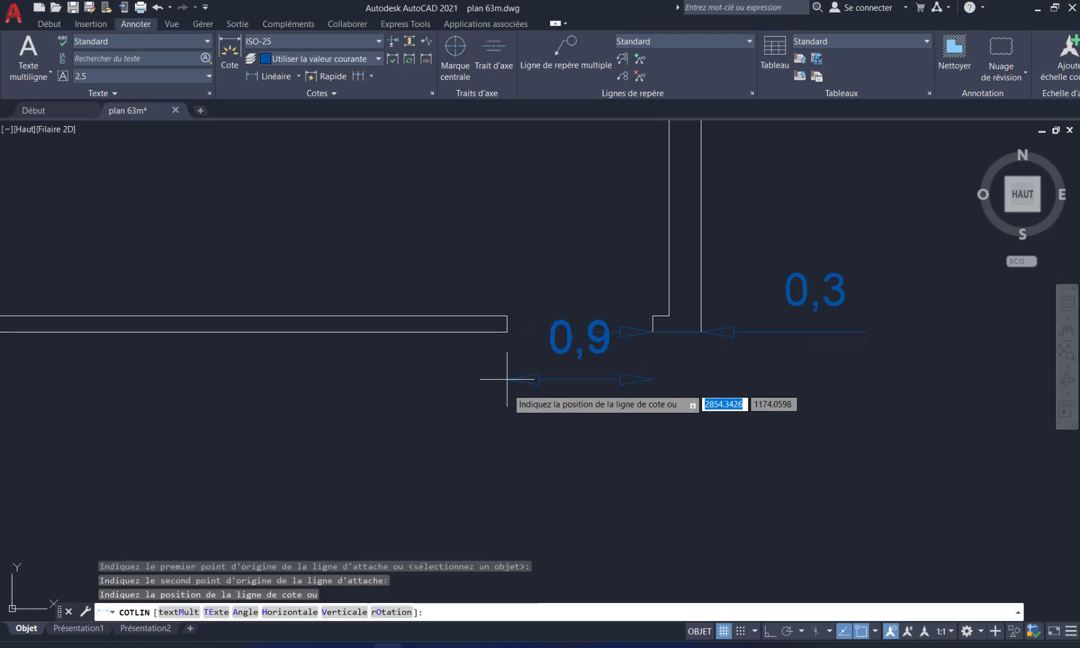
left_click(508, 473)
- Add an overall vertical linear dimension between the plan's upper-left and lower-left outer corners, placed well outside the left wall
scroll(577, 517, "down", 6)
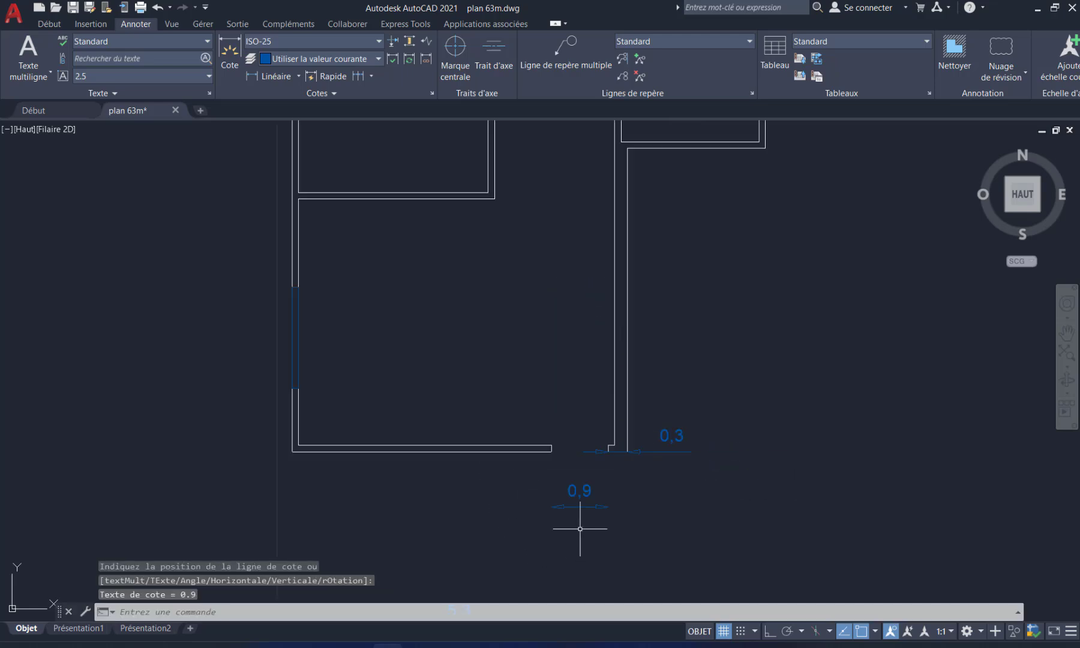
middle_click_drag(574, 551, 572, 511)
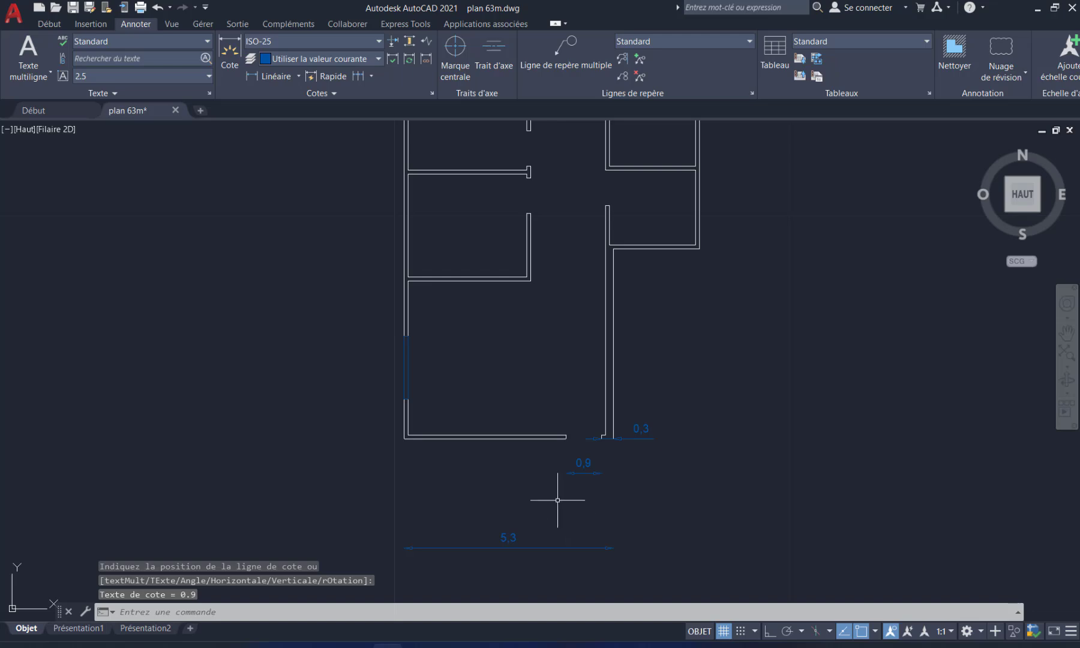
middle_click_drag(451, 277, 591, 373)
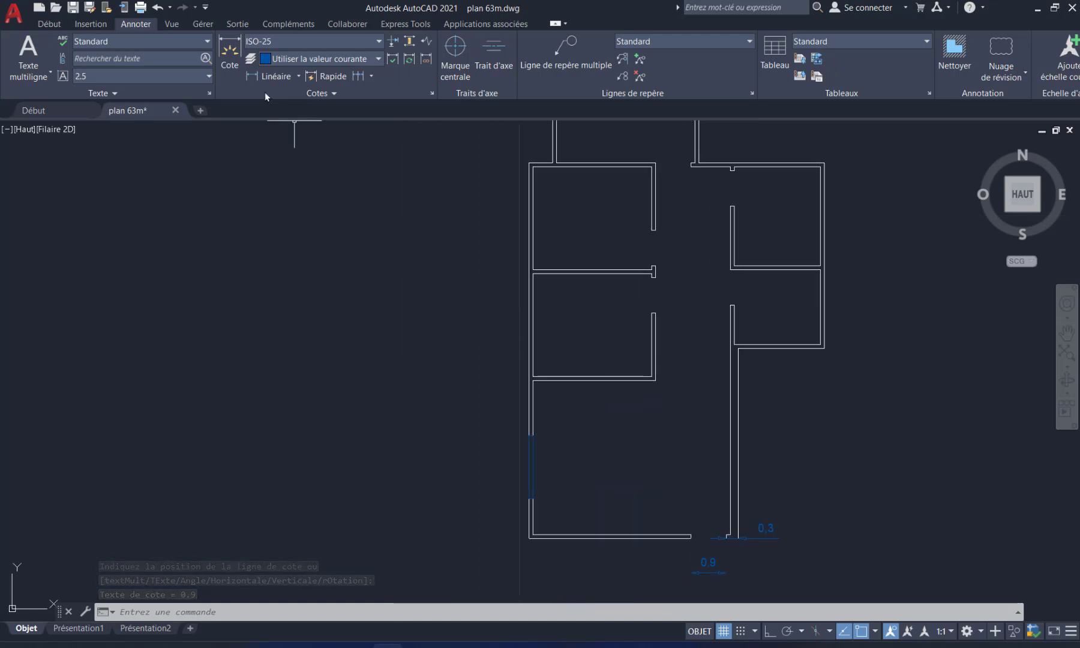
left_click(261, 73)
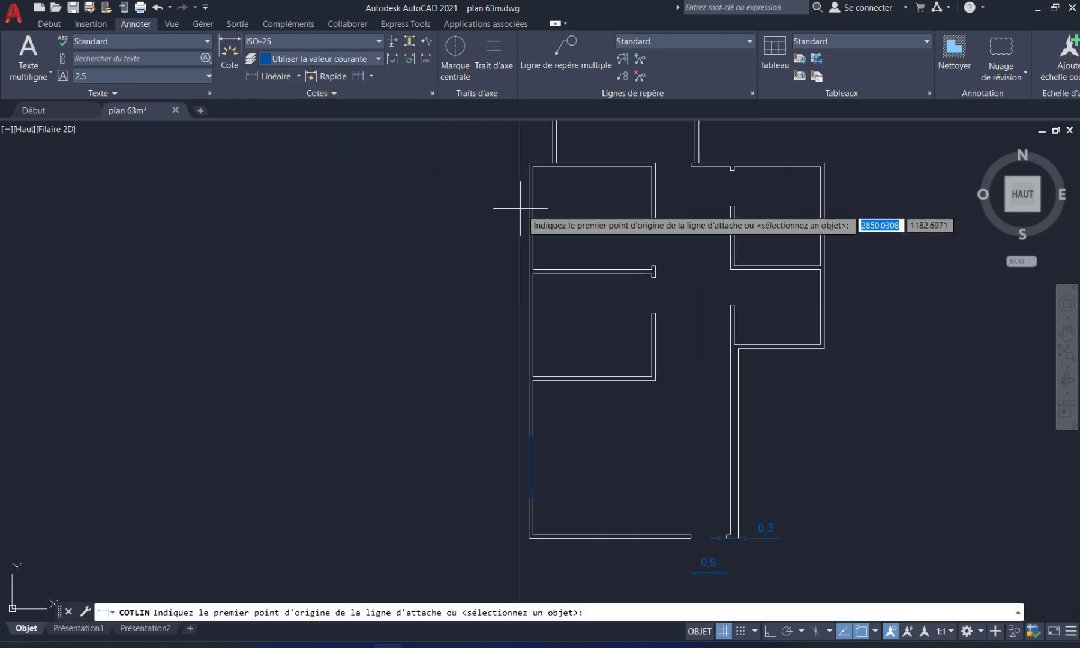
mouse_move(521, 208)
middle_mouse_down()
mouse_move(542, 243)
mouse_move(542, 335)
middle_mouse_up()
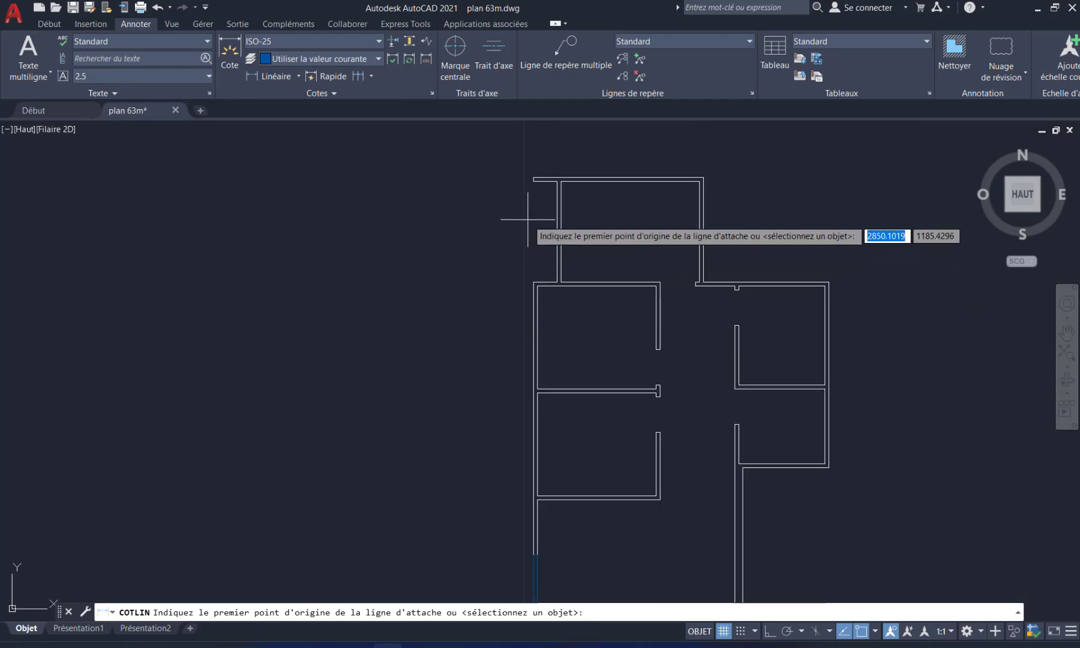
scroll(528, 219, "up", 4)
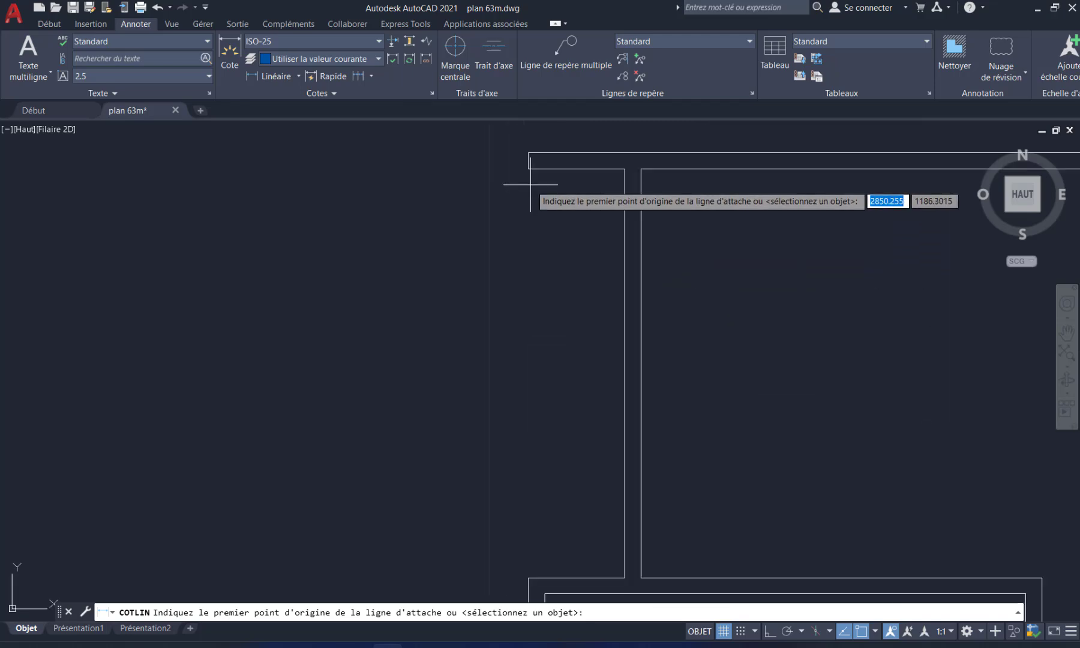
left_click(528, 152)
scroll(528, 323, "down", 6)
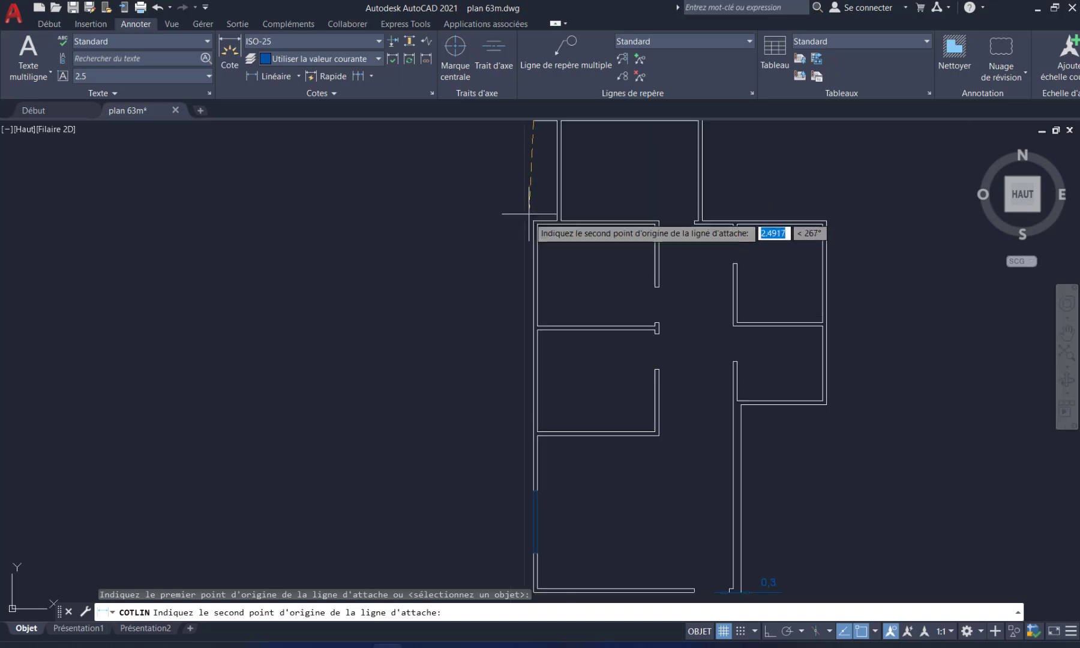
scroll(534, 235, "up", 8)
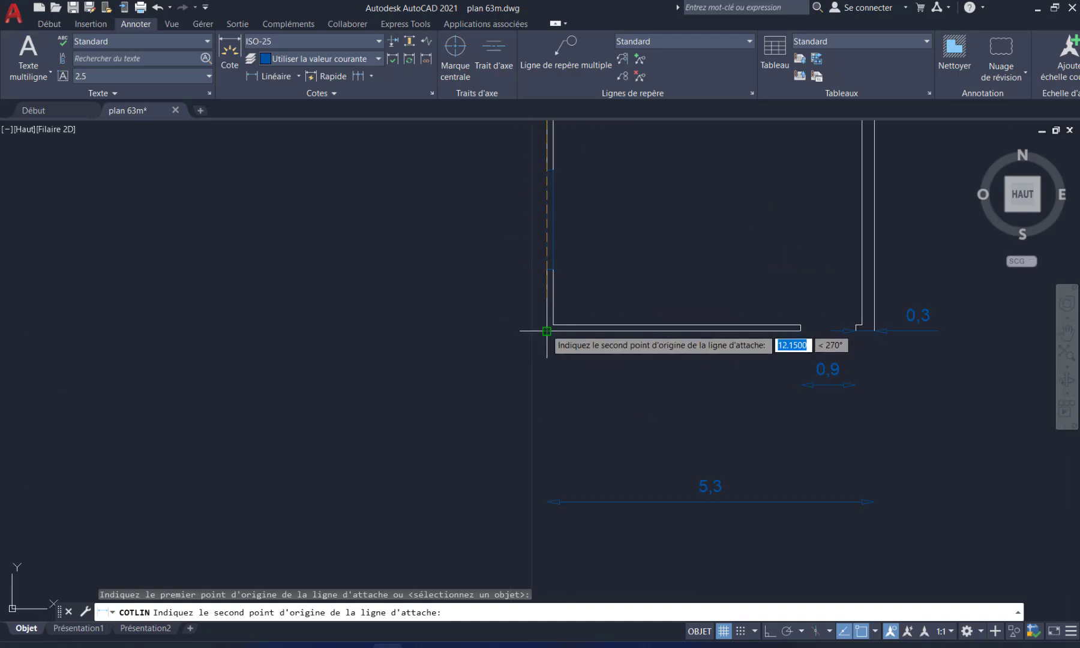
left_click(547, 330)
mouse_move(424, 325)
middle_mouse_down()
mouse_move(388, 364)
mouse_move(384, 429)
middle_mouse_up()
scroll(384, 429, "down", 7)
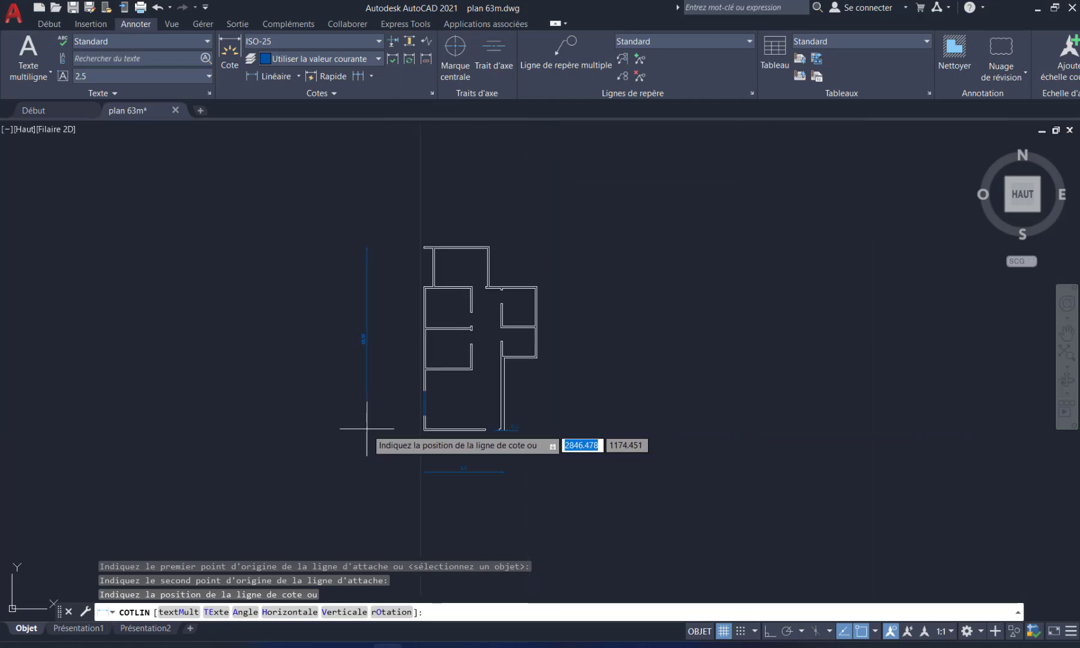
left_click(367, 428)
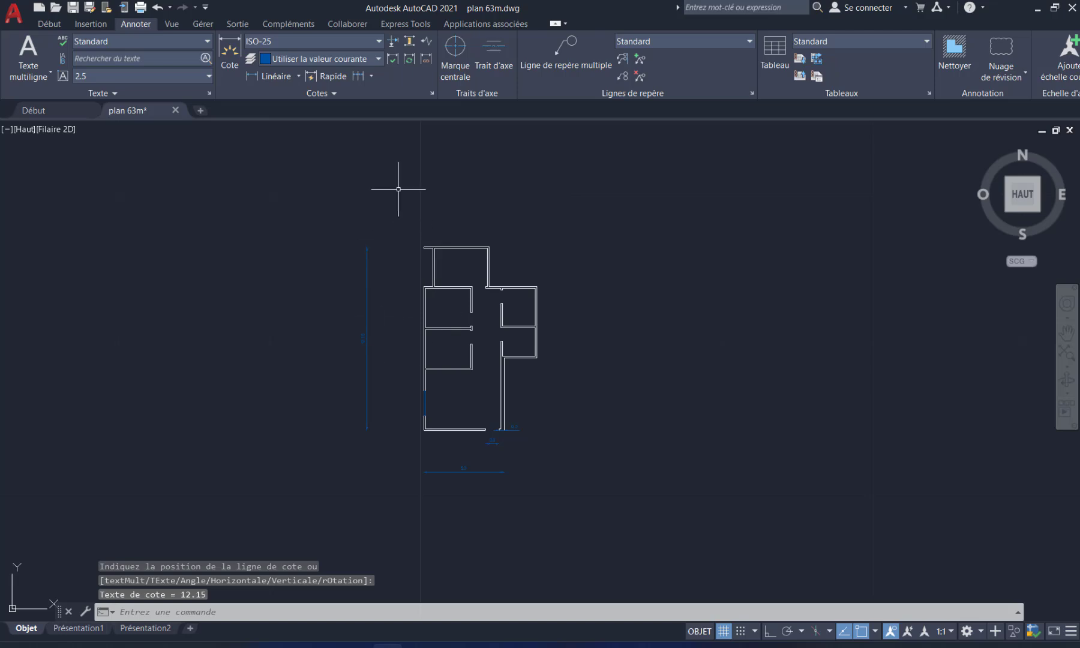
- Add a vertical linear dimension from the upper wall's left end to the outer corner below it, placed between the plan and the overall dimension
key("Return")
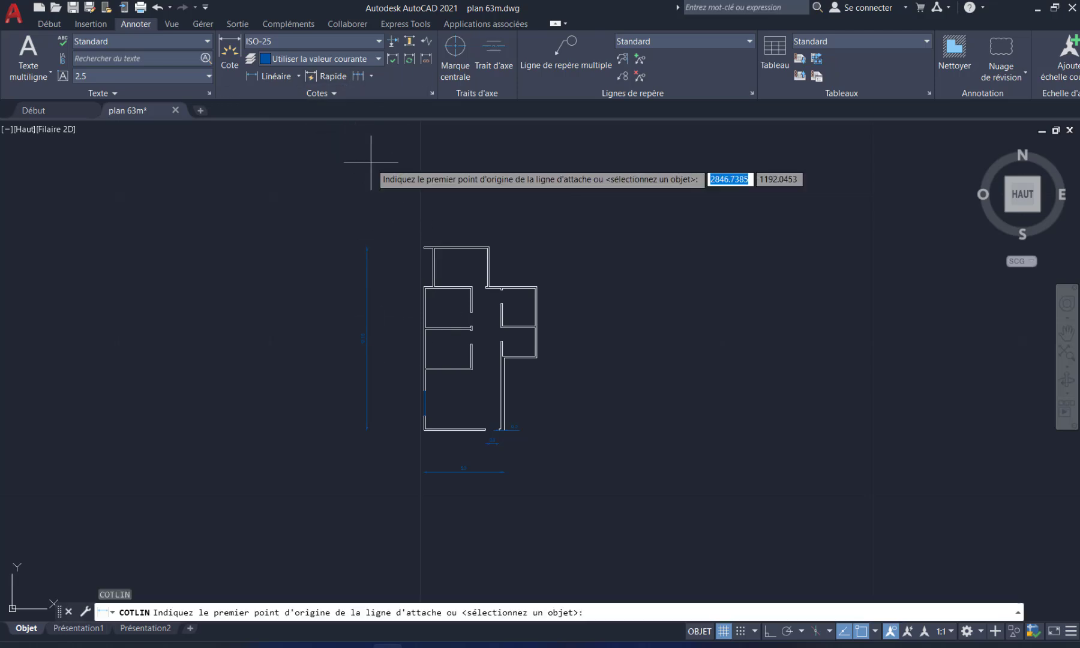
scroll(427, 240, "up", 8)
middle_click_drag(372, 240, 430, 243)
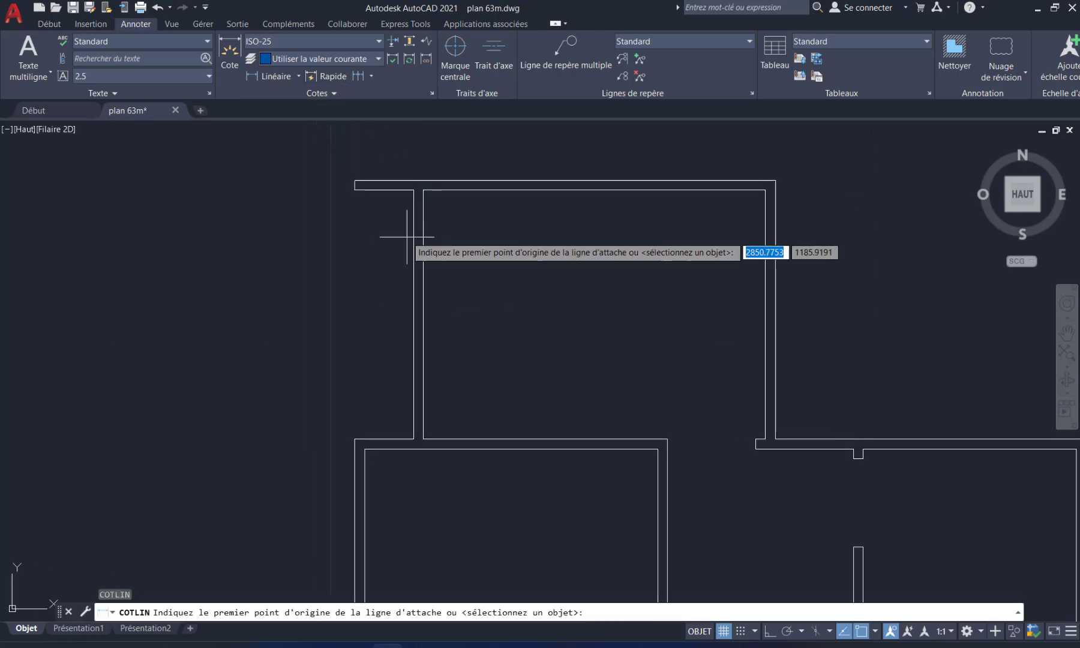
left_click(355, 180)
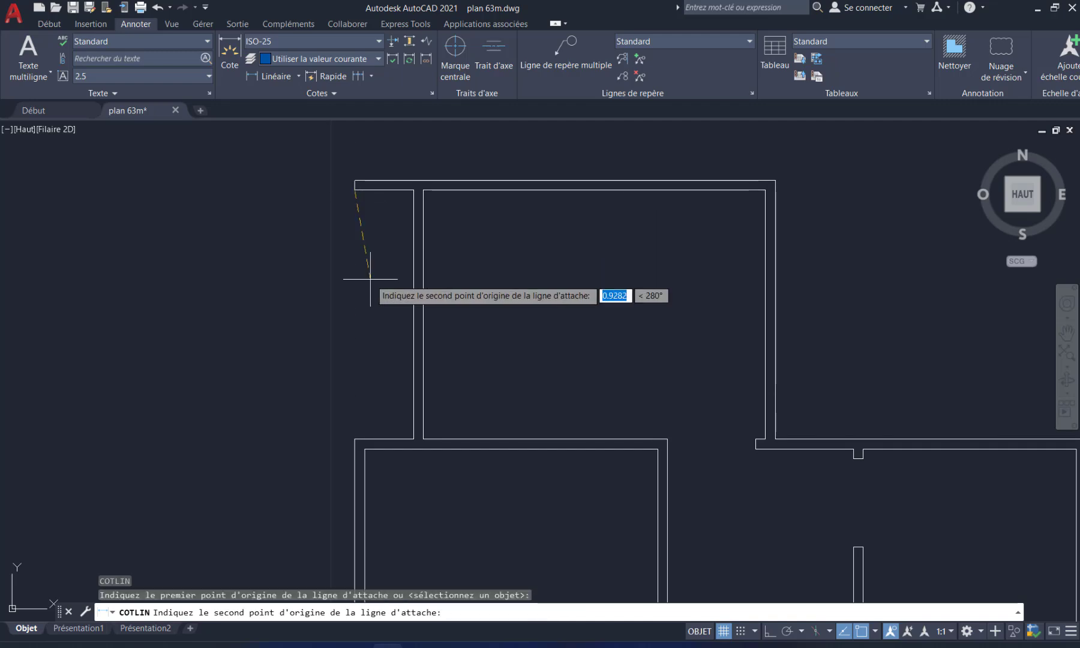
left_click(354, 439)
scroll(289, 427, "down", 4)
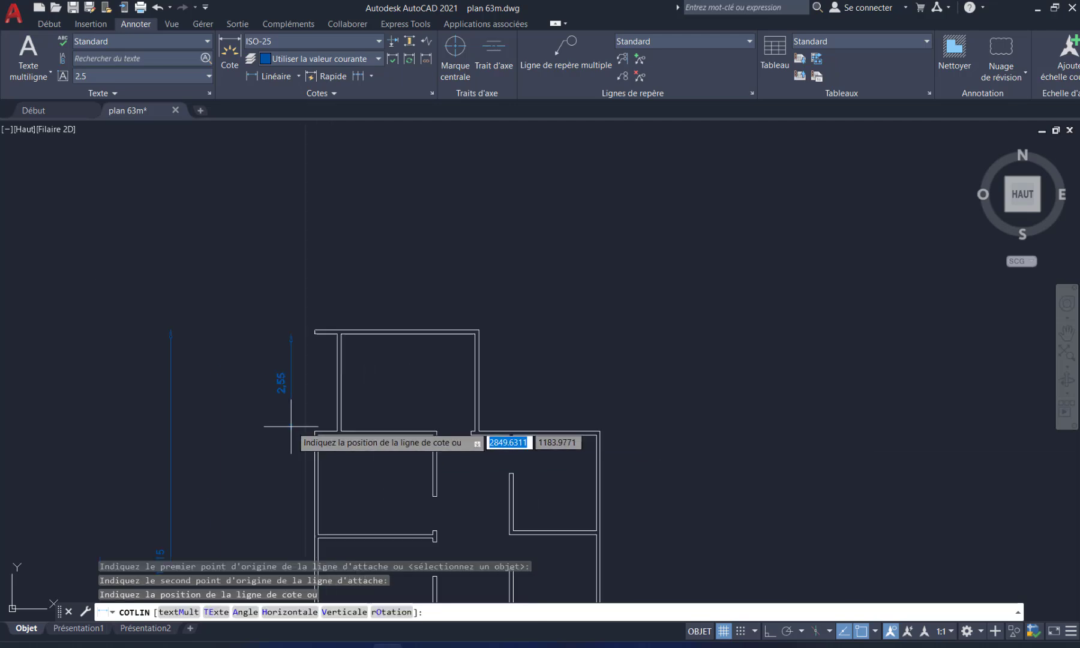
left_click(284, 427)
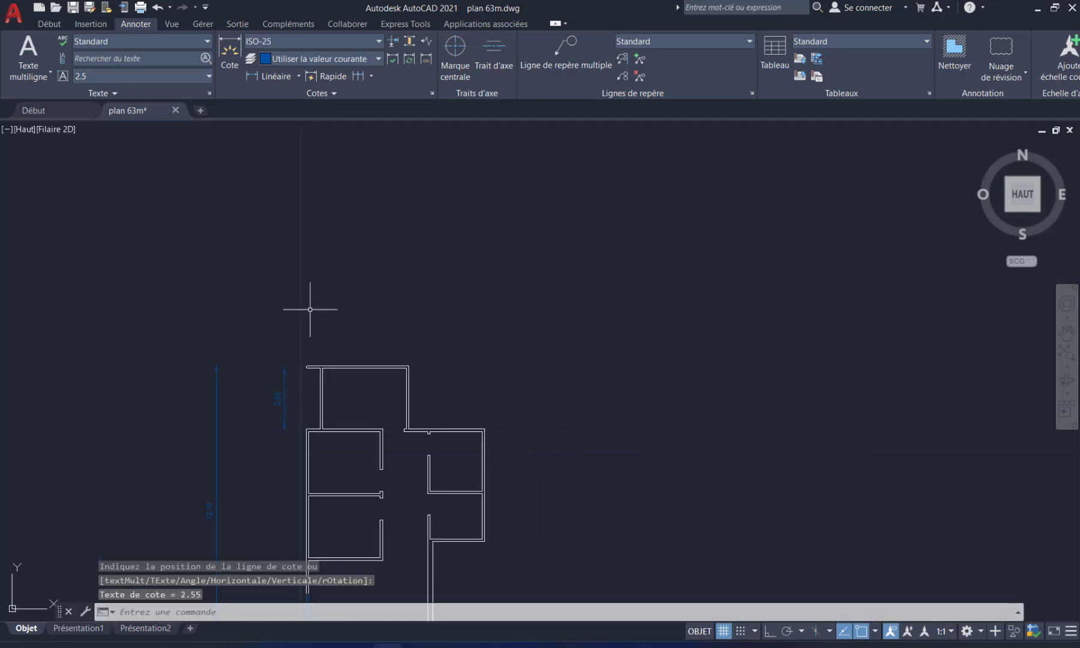
- Continue the dimension chain down the left wall to the upper inner edge of each of the two partition walls
left_click(371, 76)
left_click(386, 107)
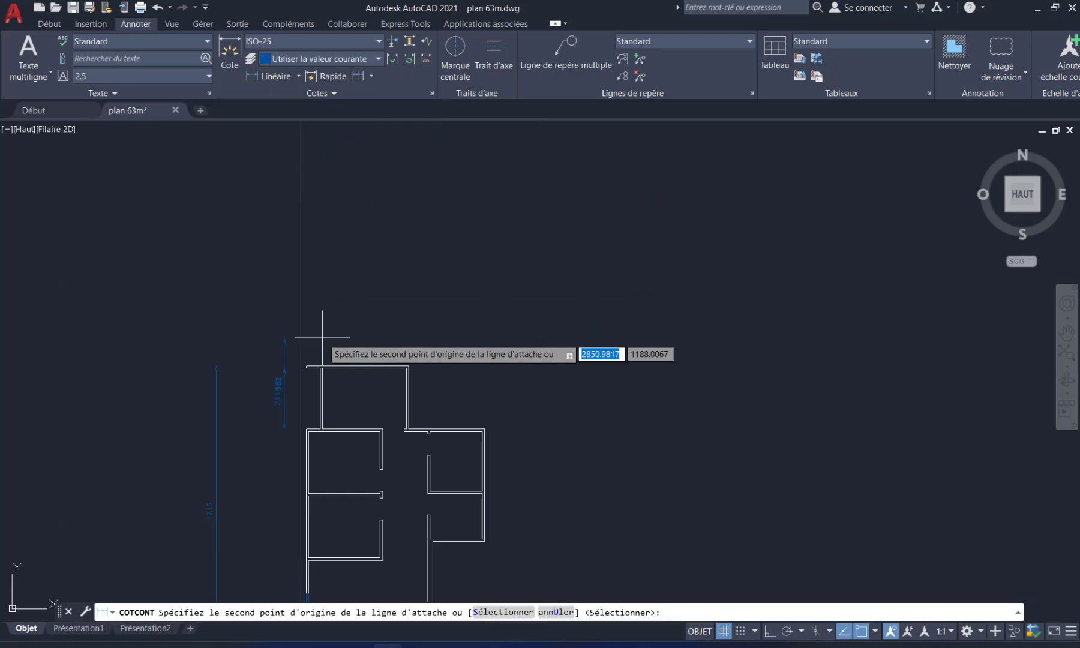
scroll(291, 480, "up", 4)
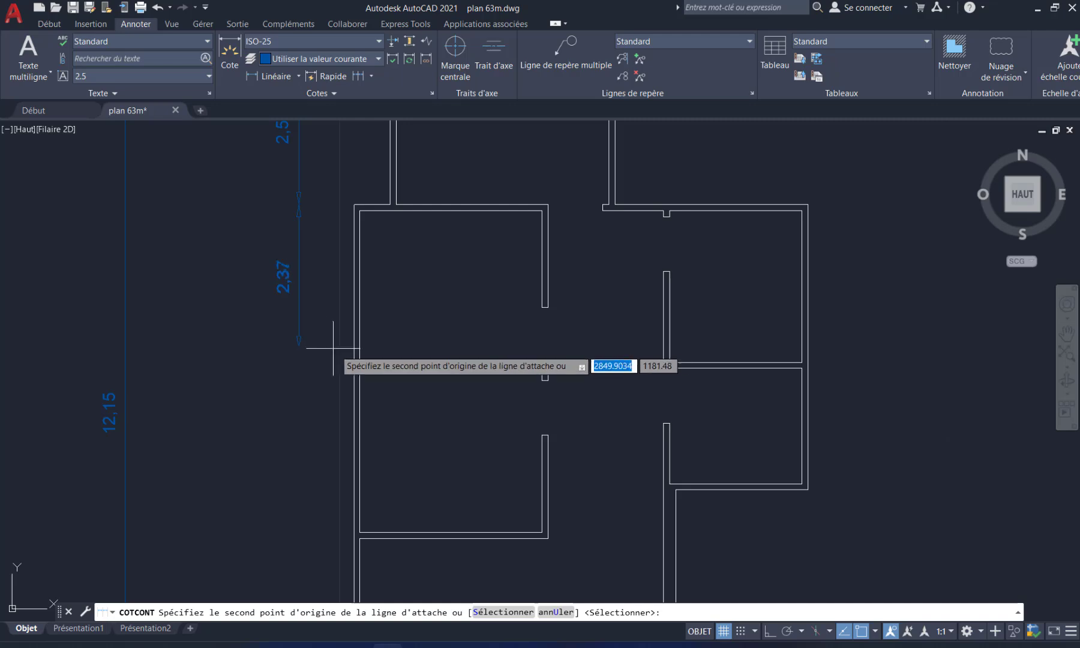
scroll(352, 367, "up", 4)
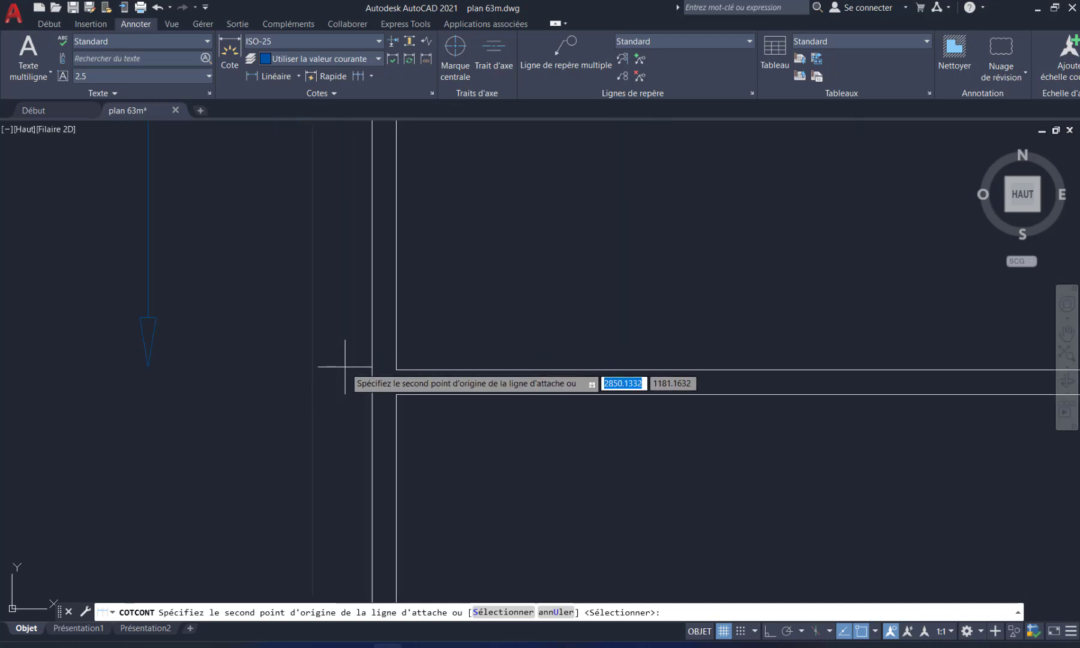
left_click(396, 369)
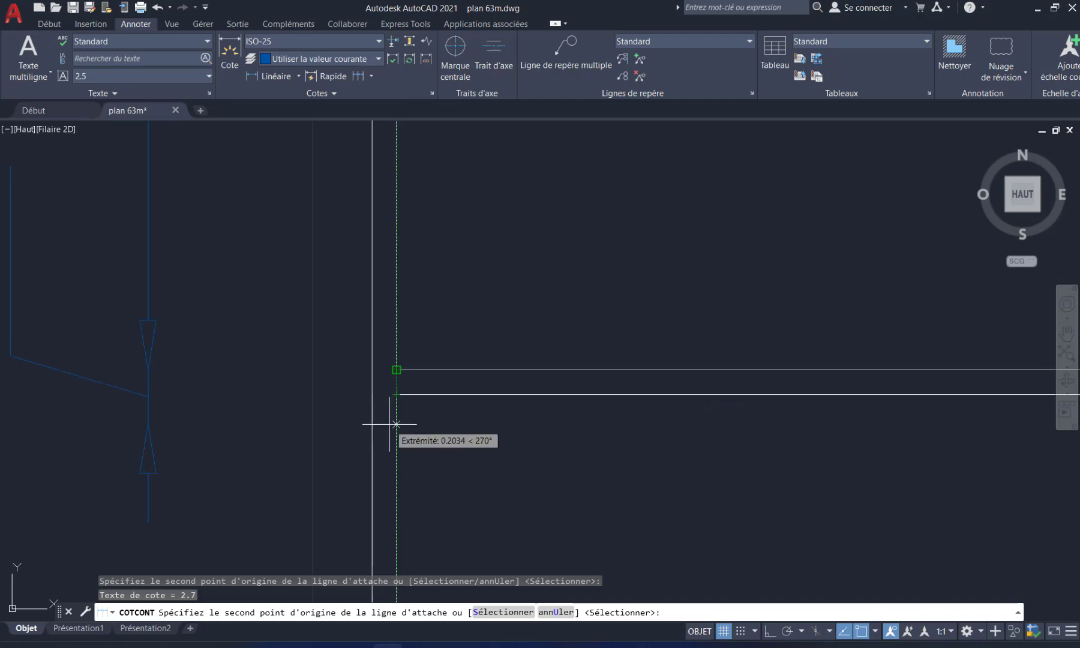
middle_click_drag(374, 511, 381, 379)
scroll(373, 441, "down", 7)
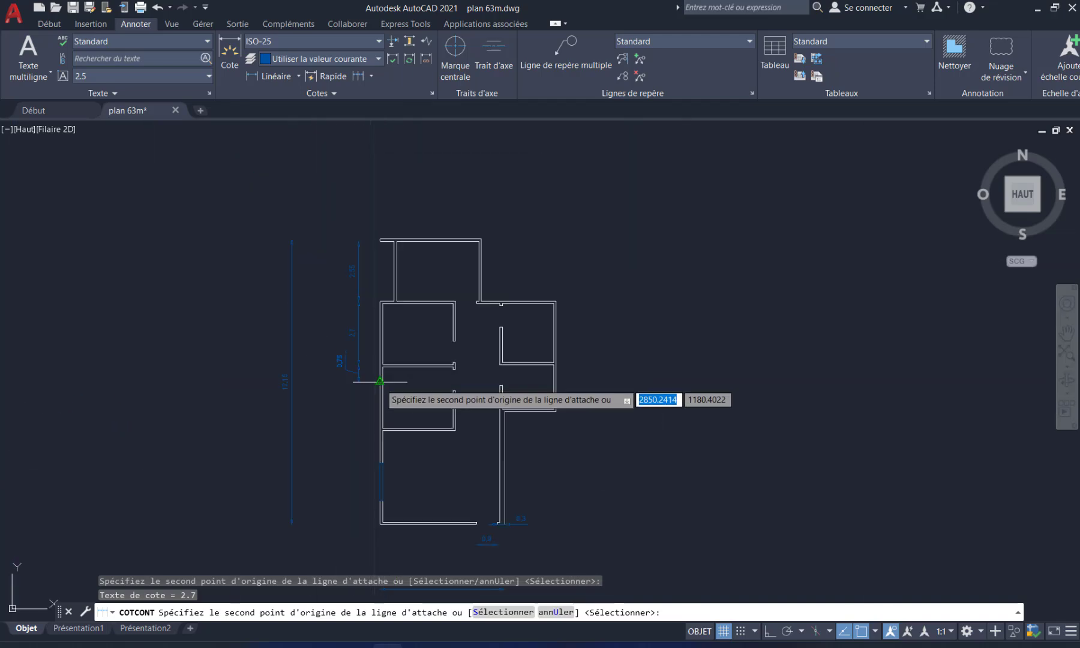
scroll(386, 422, "up", 4)
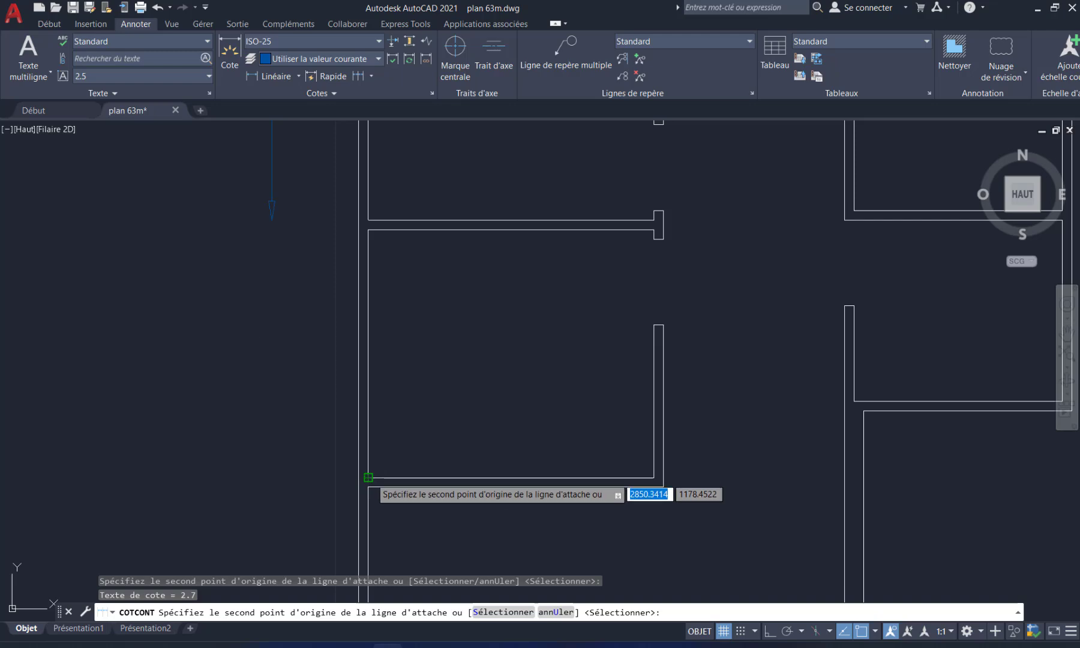
left_click(368, 478)
- Continue the chain to both ends of the left wall's window and to the lower inner corner, and end the chain
middle_click_drag(368, 522, 374, 306)
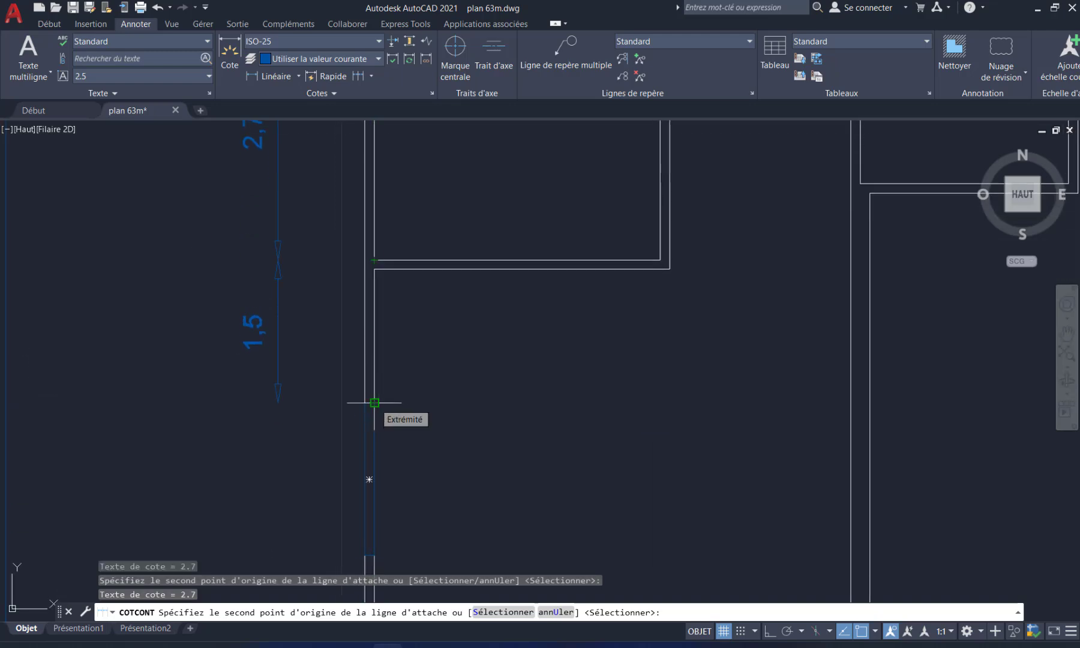
left_click(374, 403)
middle_click_drag(374, 511, 385, 369)
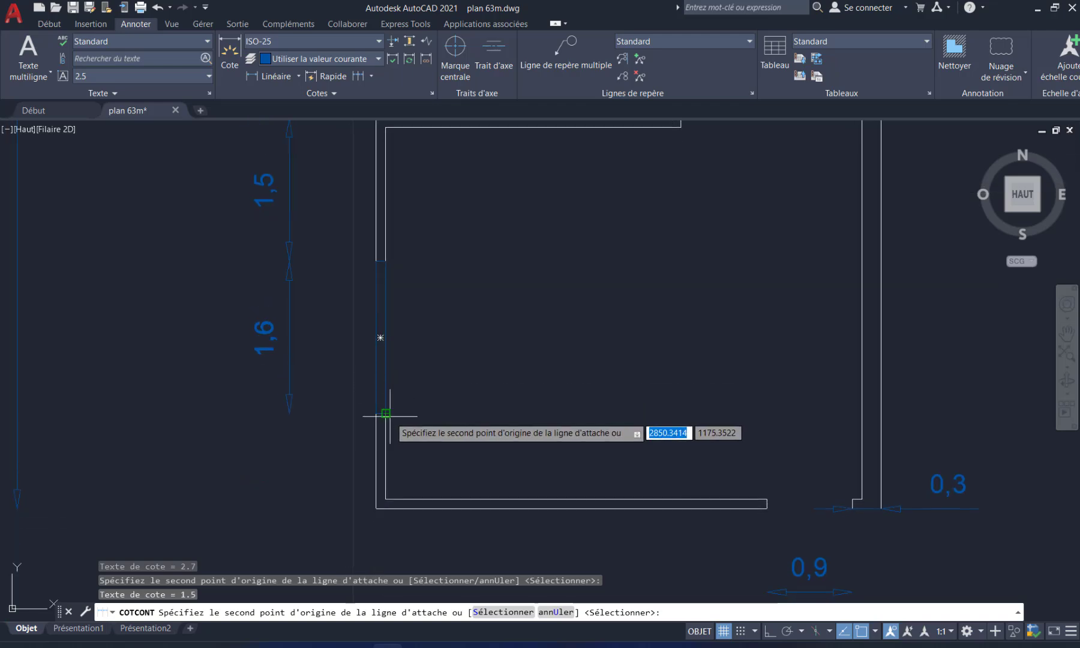
left_click(386, 414)
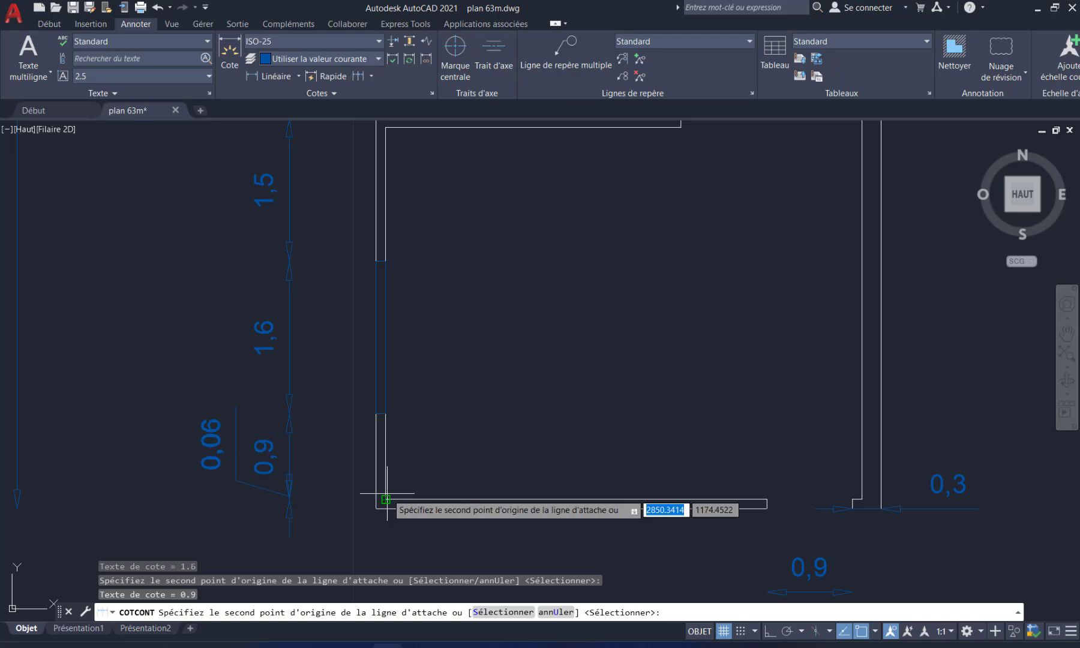
left_click(384, 502)
key("Return")
scroll(360, 366, "up", 5)
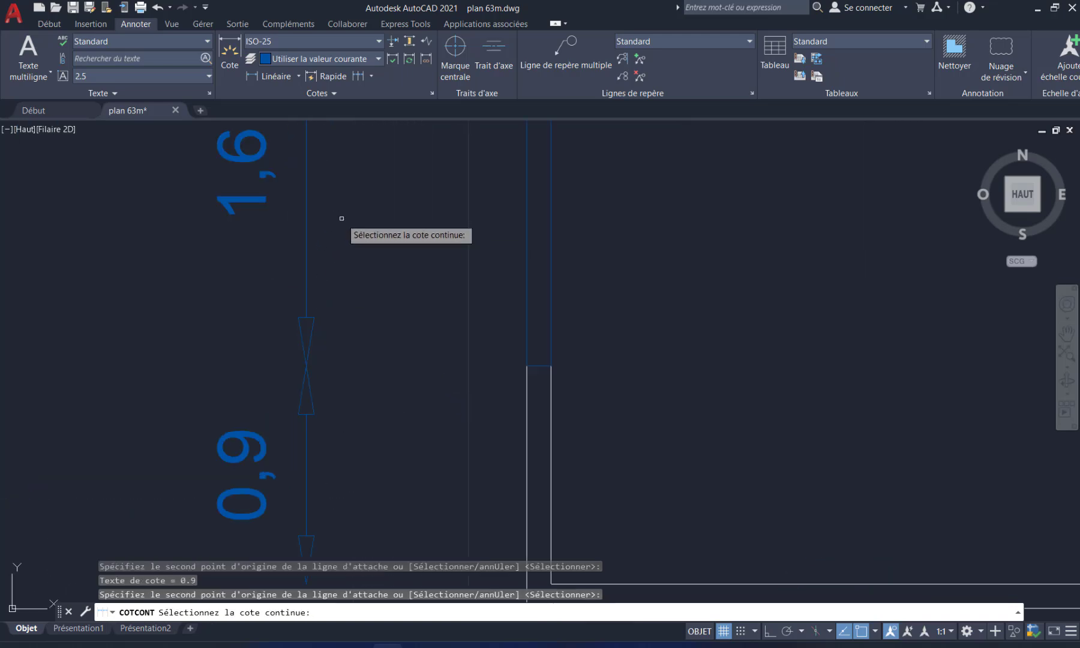
scroll(349, 410, "down", 5)
middle_click_drag(350, 306, 346, 417)
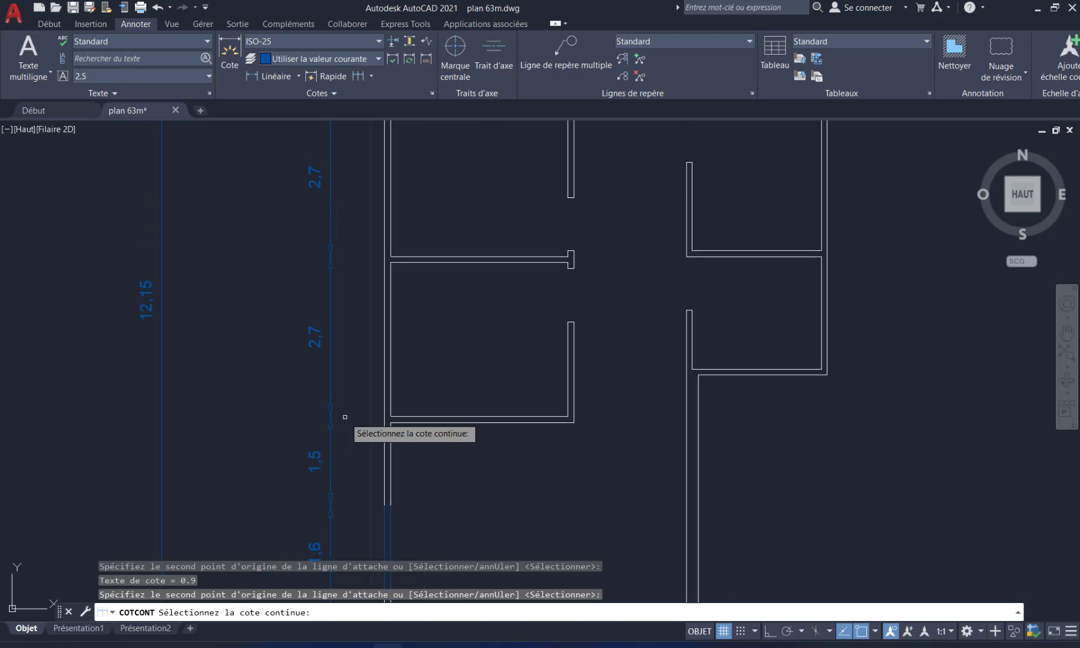
middle_click_drag(336, 231, 345, 390)
mouse_move(350, 197)
middle_mouse_down()
mouse_move(329, 336)
mouse_move(334, 307)
middle_mouse_up()
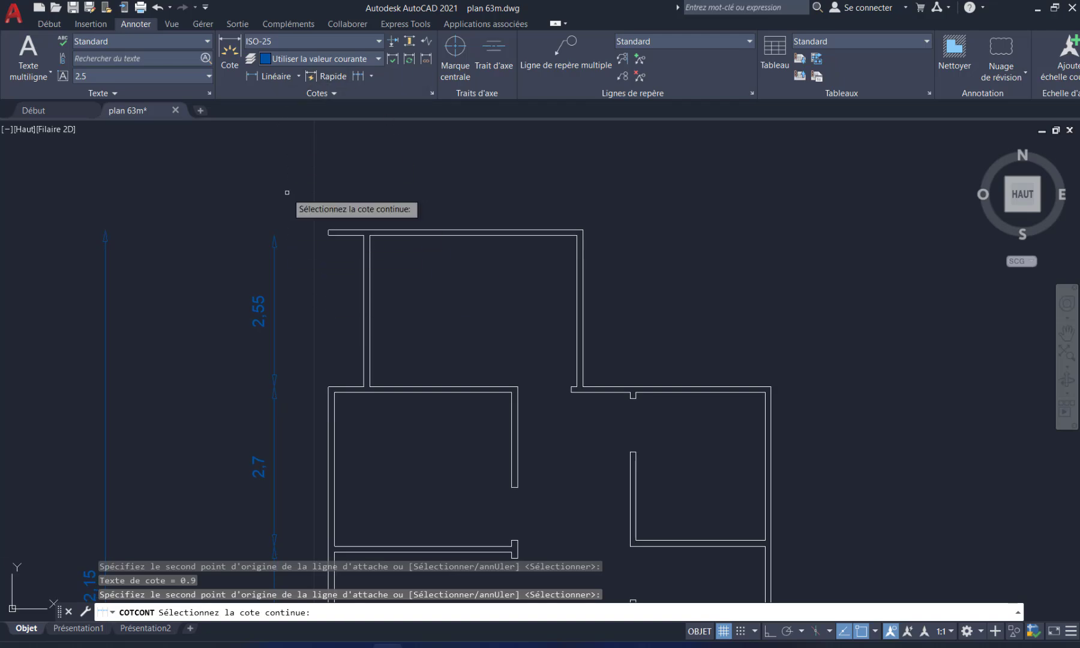
- Leave the Continue dimension command and open the layer properties manager
left_click(50, 25)
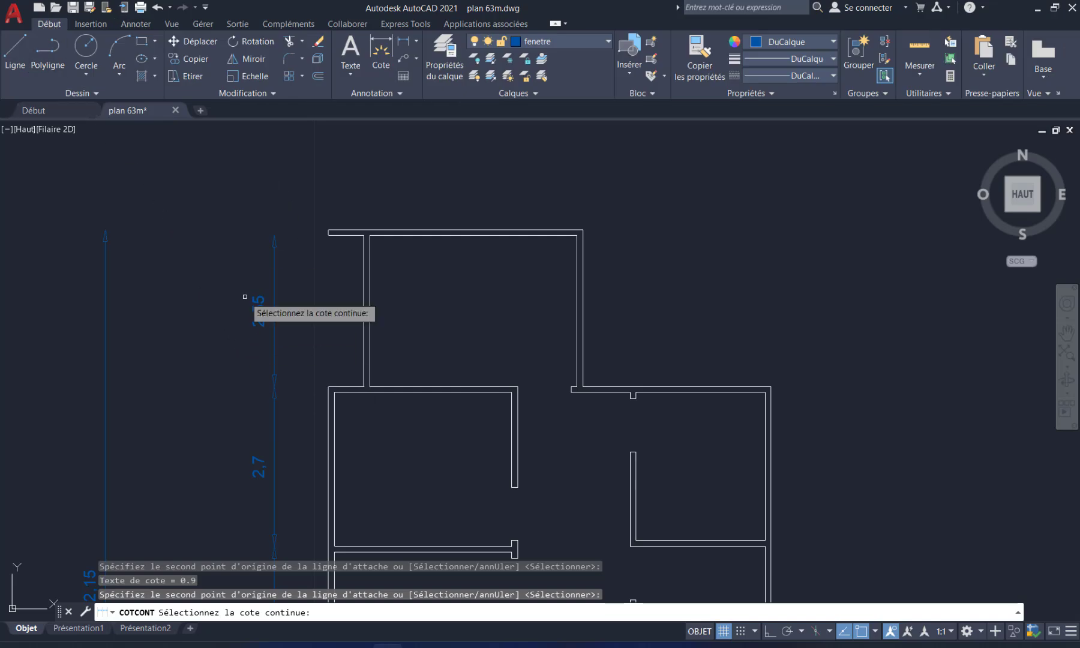
middle_click_drag(300, 347, 344, 323)
scroll(344, 322, "down", 4)
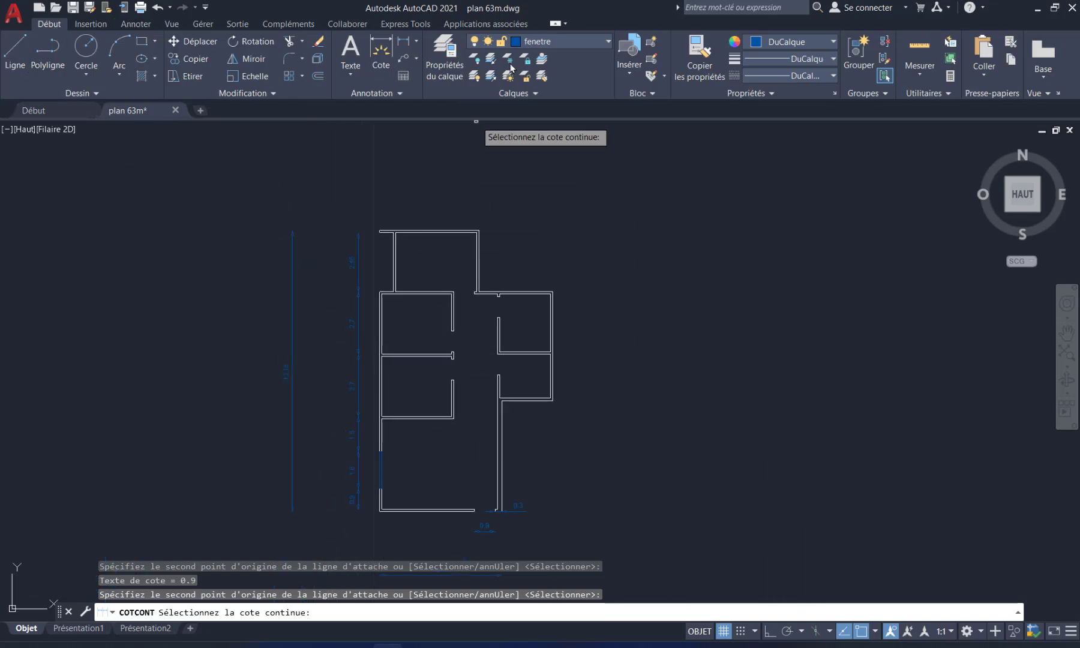
left_click(447, 57)
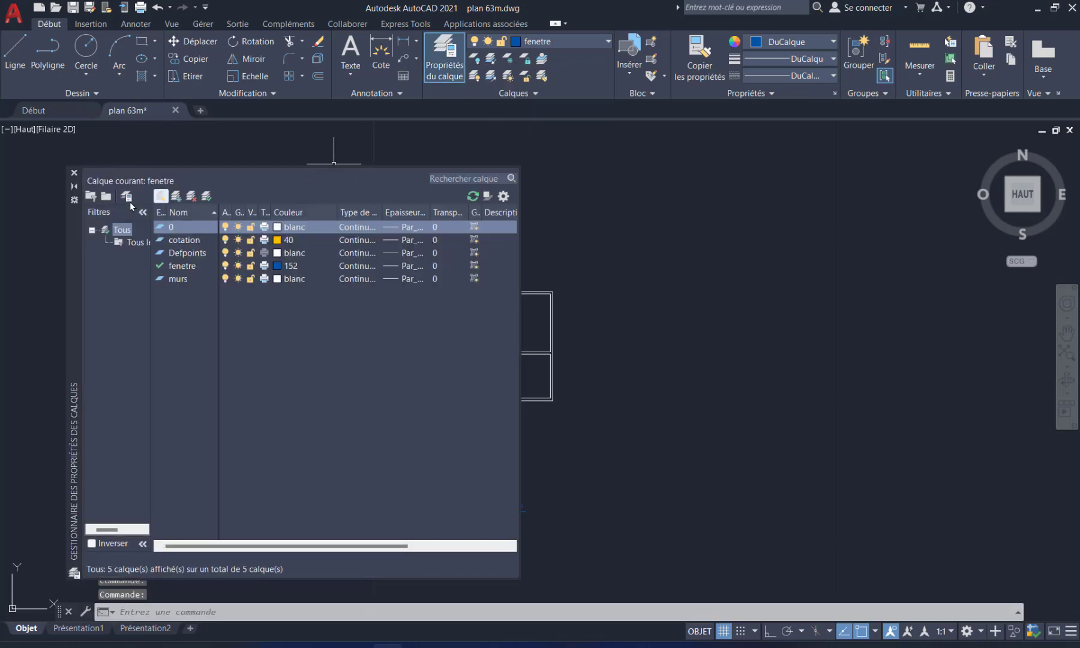
- Try to delete the cotation layer
left_click(192, 241)
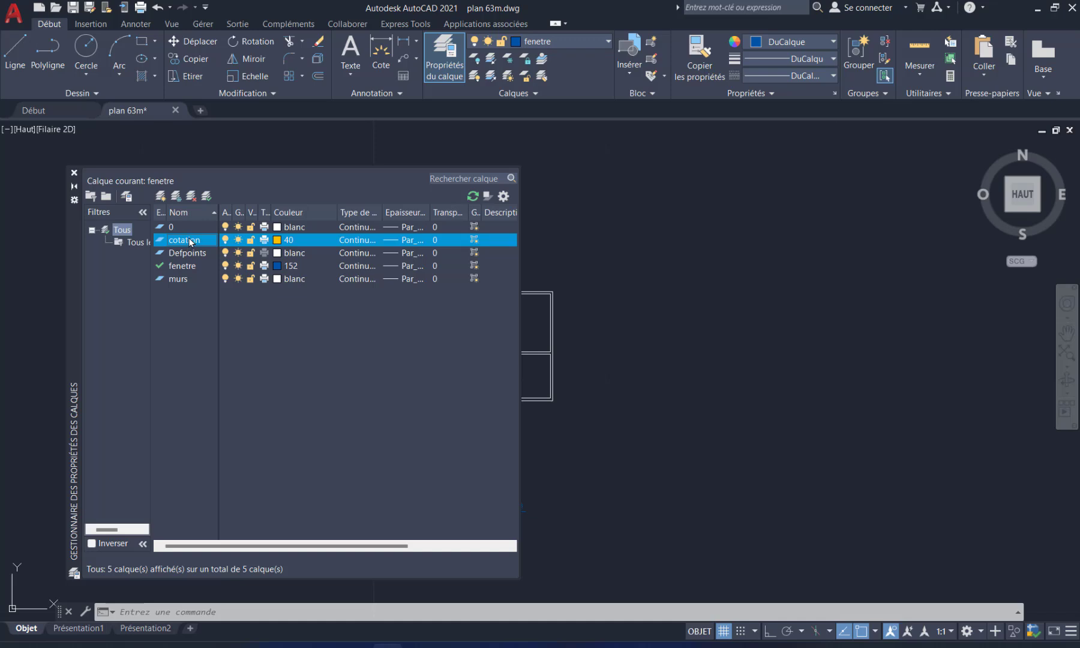
left_click(191, 196)
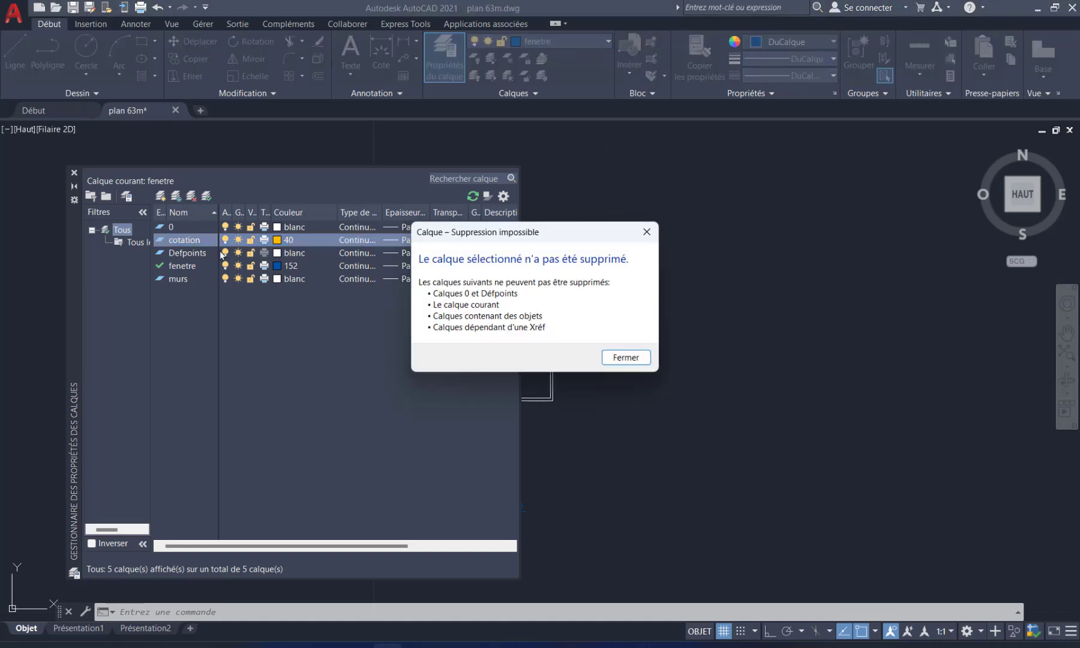
left_click(630, 359)
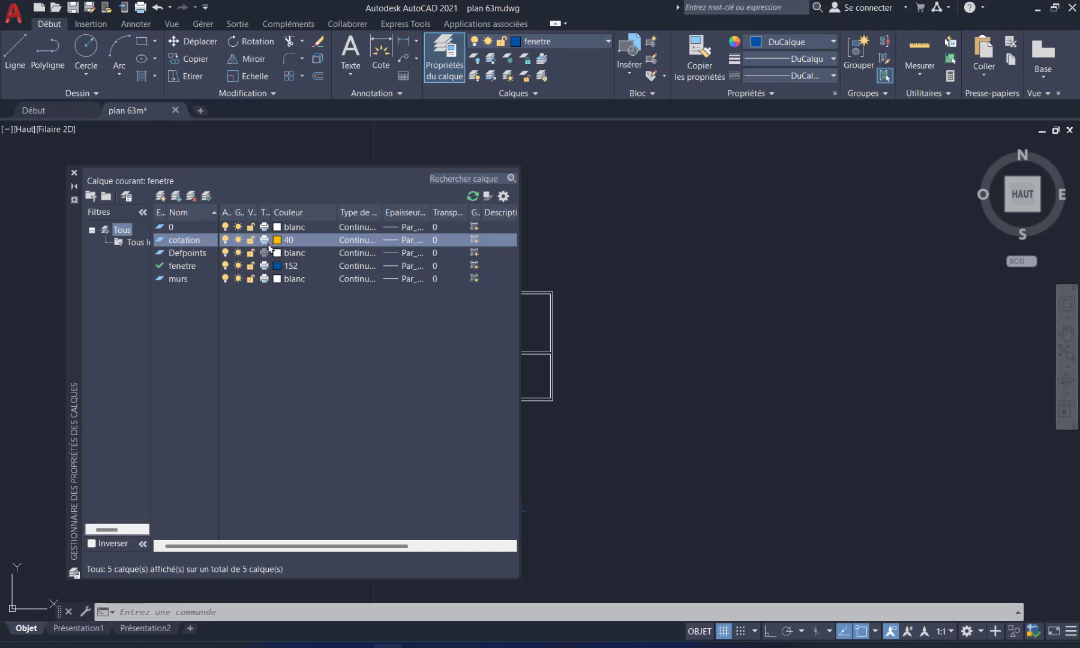
- Create a new layer from the cotation layer and name it cot2024
left_click(160, 196)
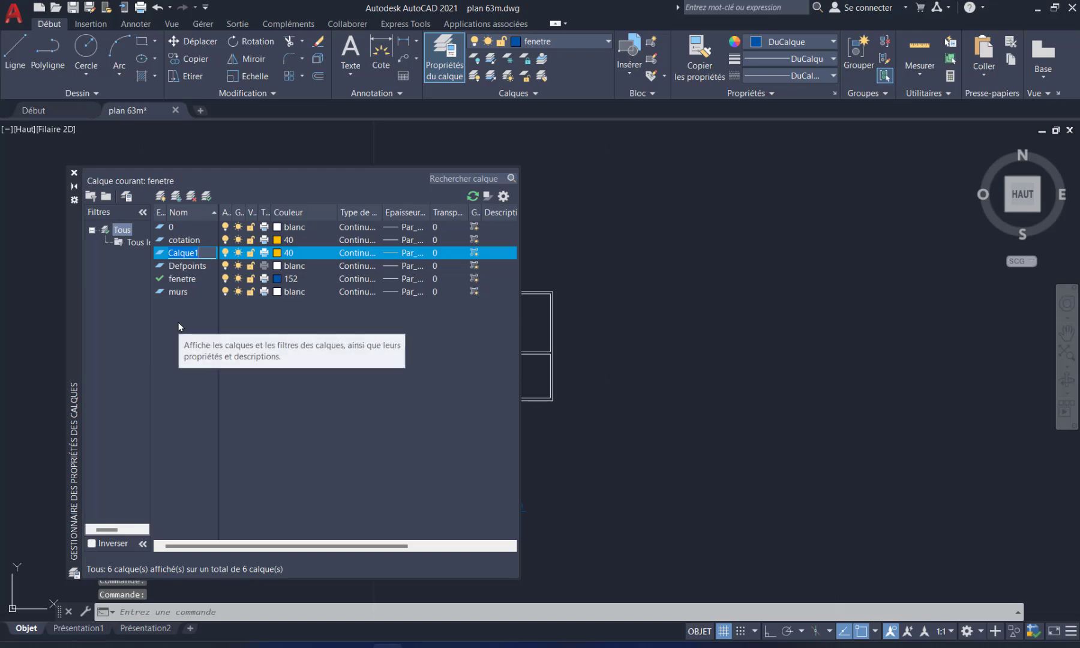
type("cot1")
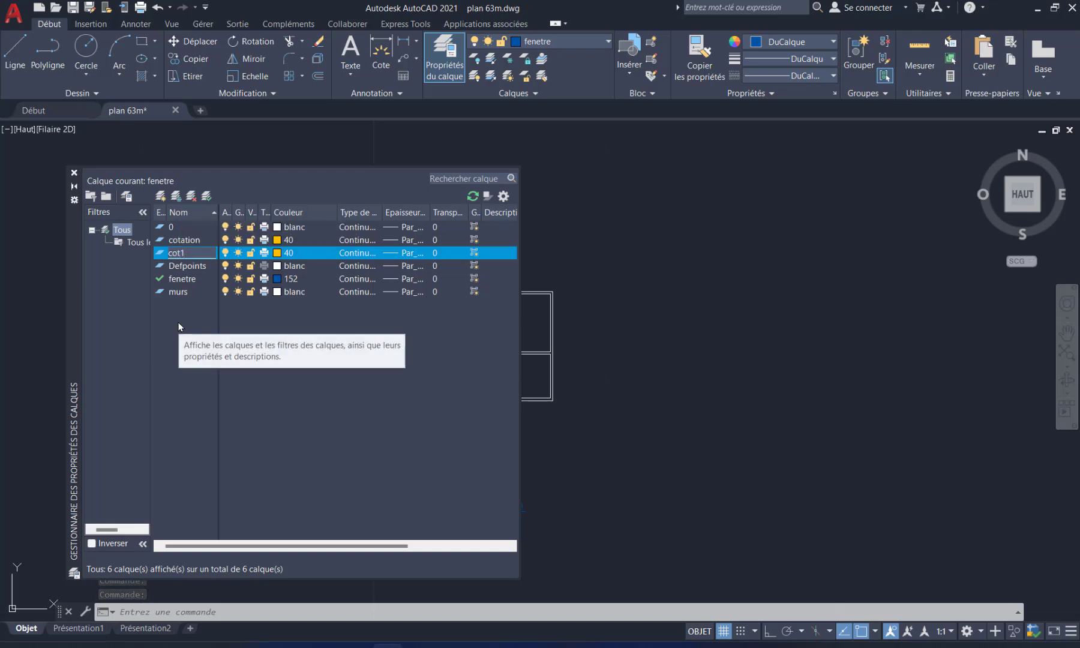
key("BackSpace")
type("2024")
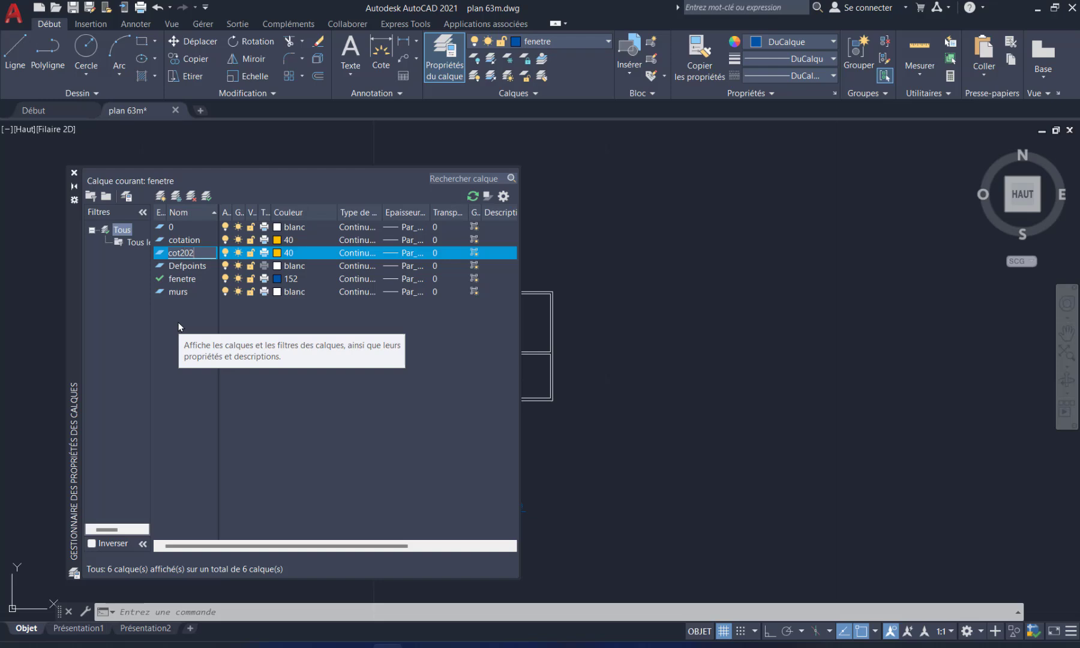
- Set the cot2024 layer's colour to index colour 40
left_click(278, 252)
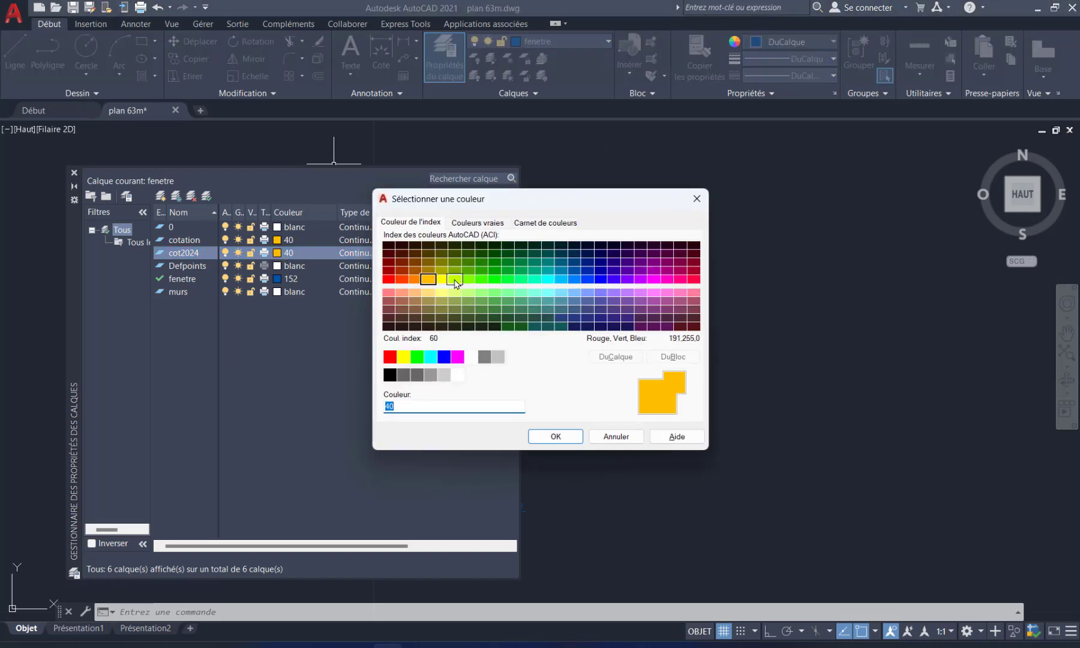
left_click(442, 279)
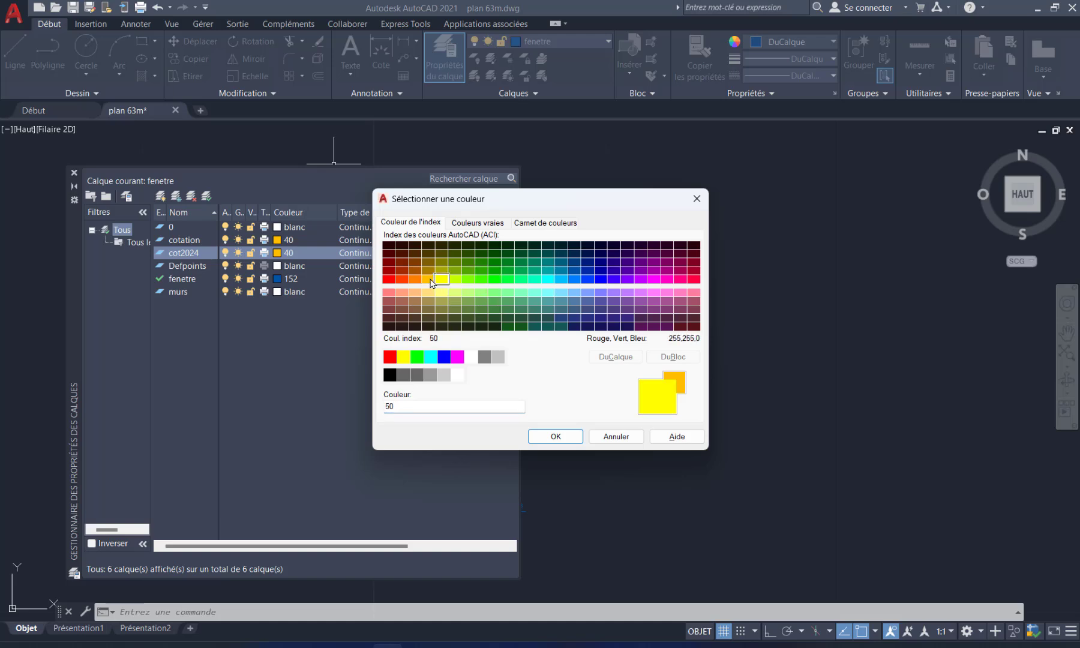
left_click(427, 270)
left_click(428, 279)
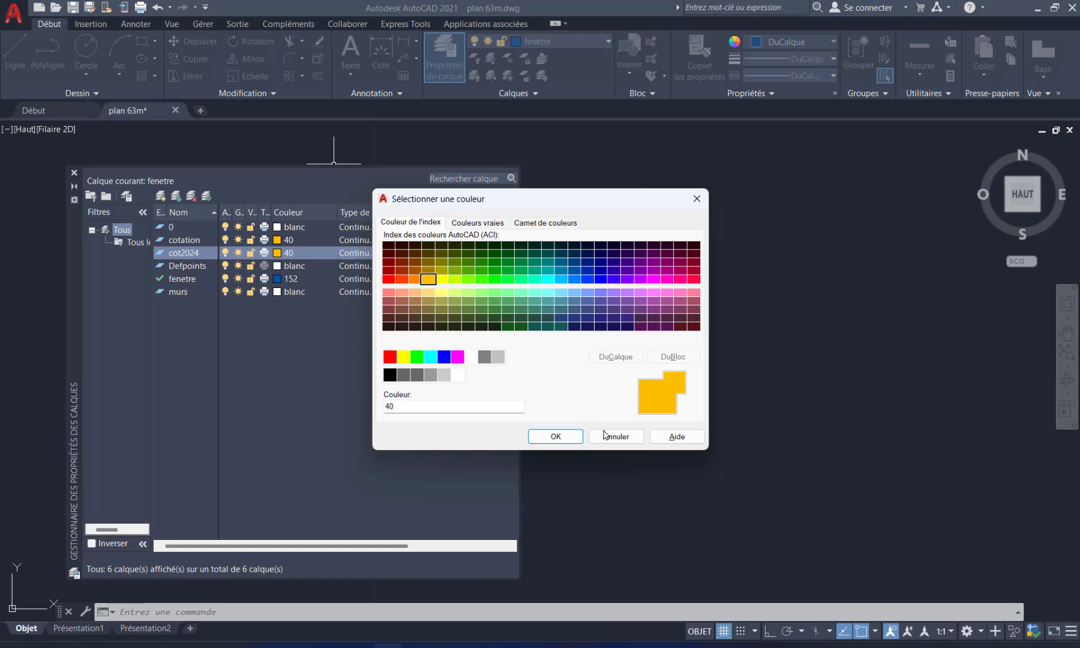
left_click(558, 437)
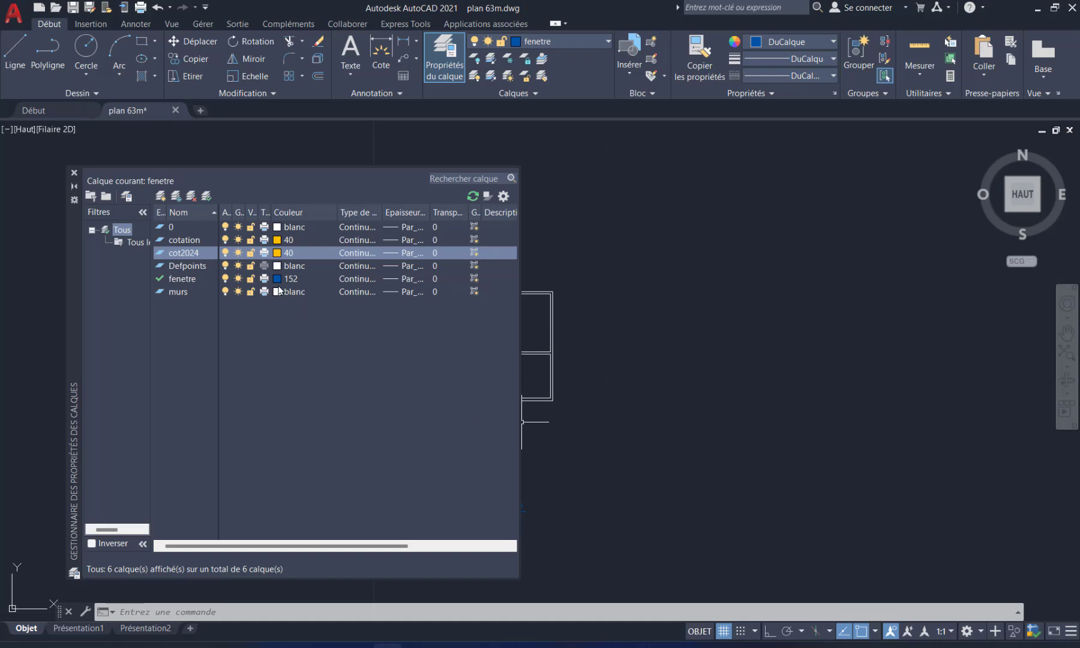
- Keep the Continuous linetype for the cot2024 layer, make it the current layer and close the layer manager
left_click(350, 254)
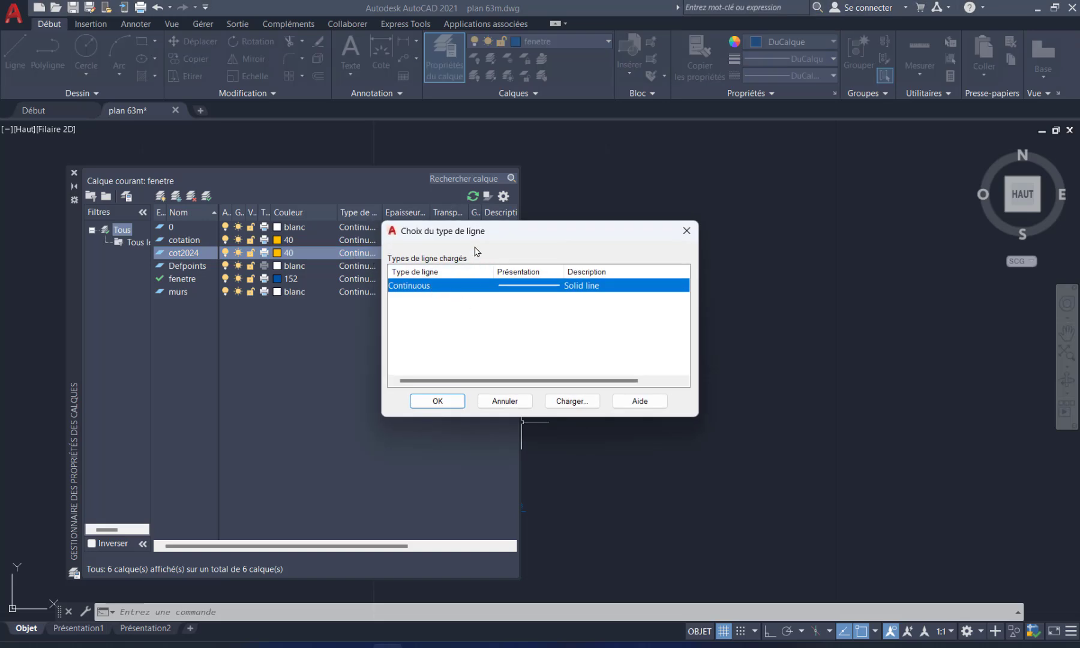
left_click_drag(486, 230, 563, 239)
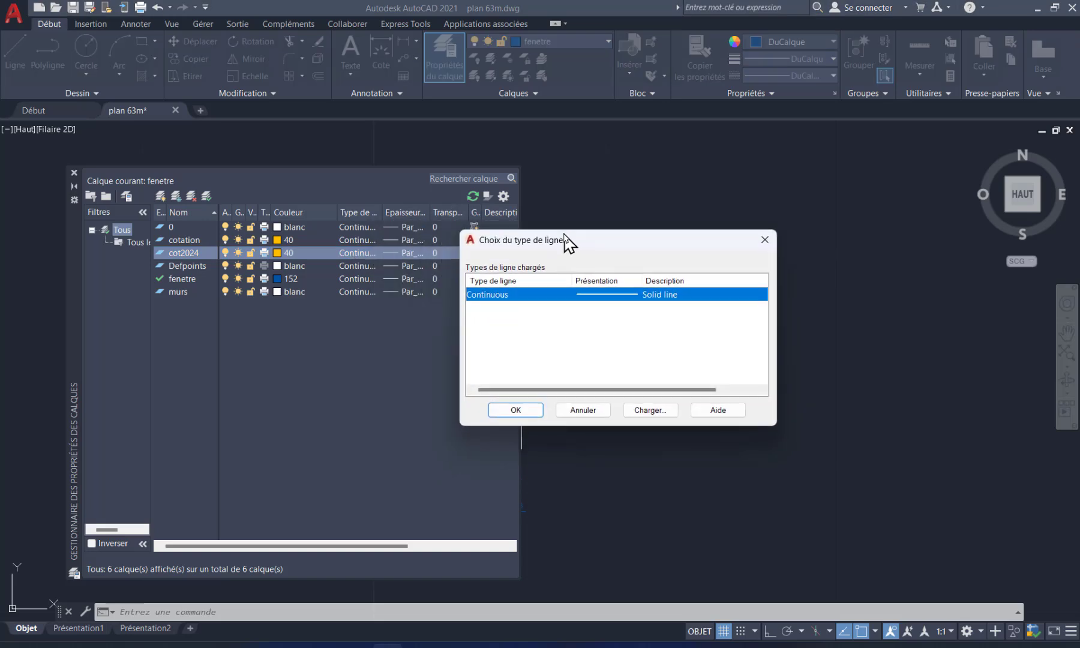
left_click(650, 409)
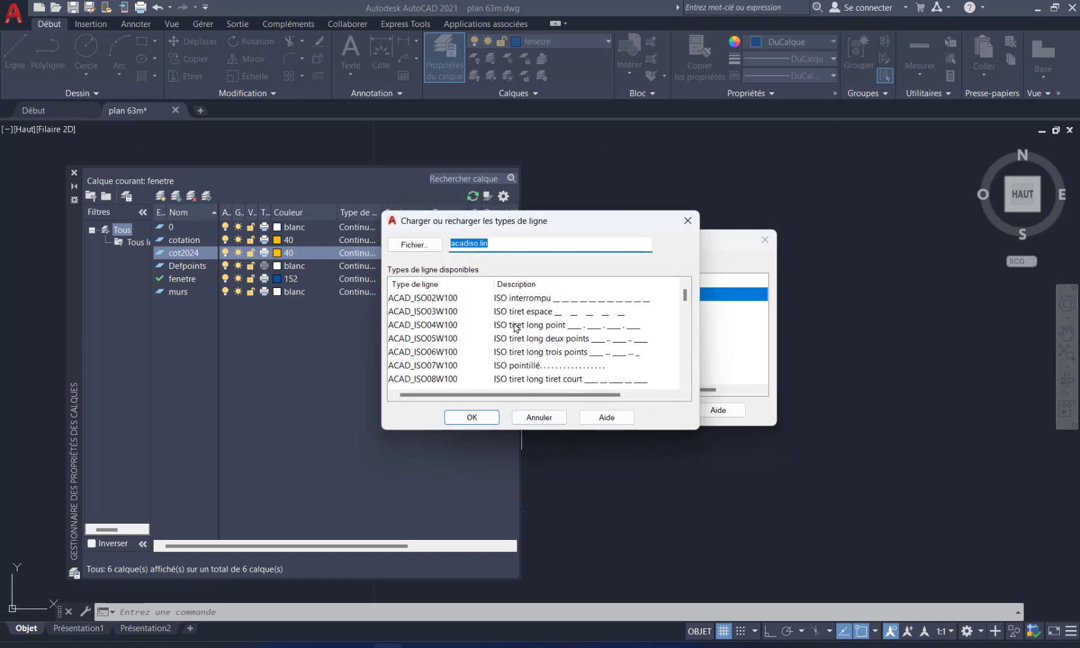
left_click(539, 418)
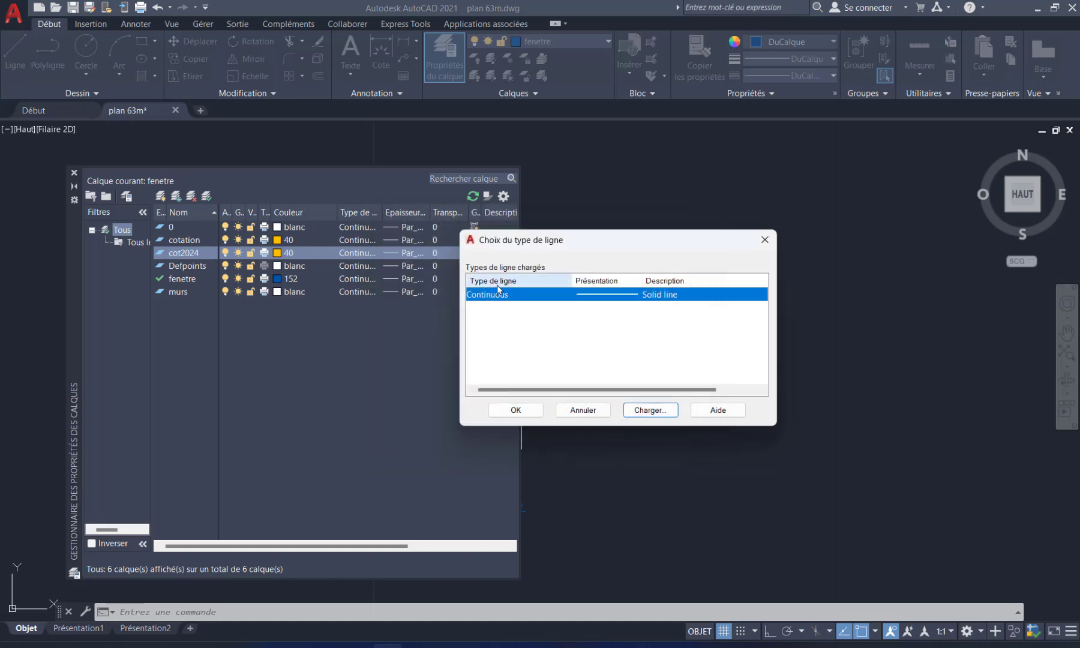
left_click(516, 410)
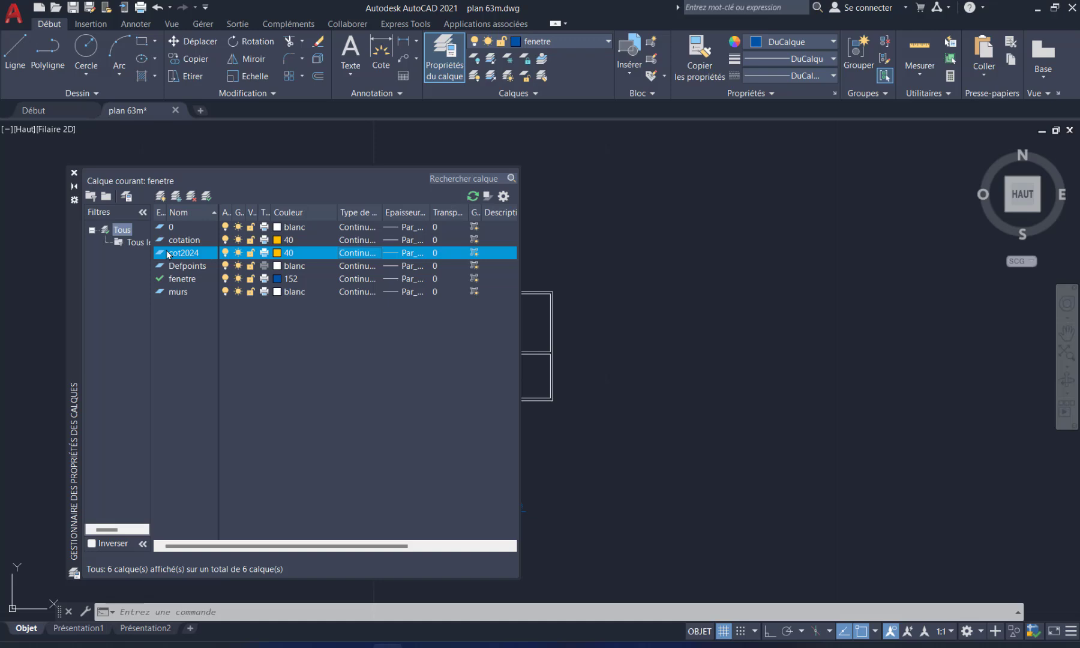
left_click(205, 196)
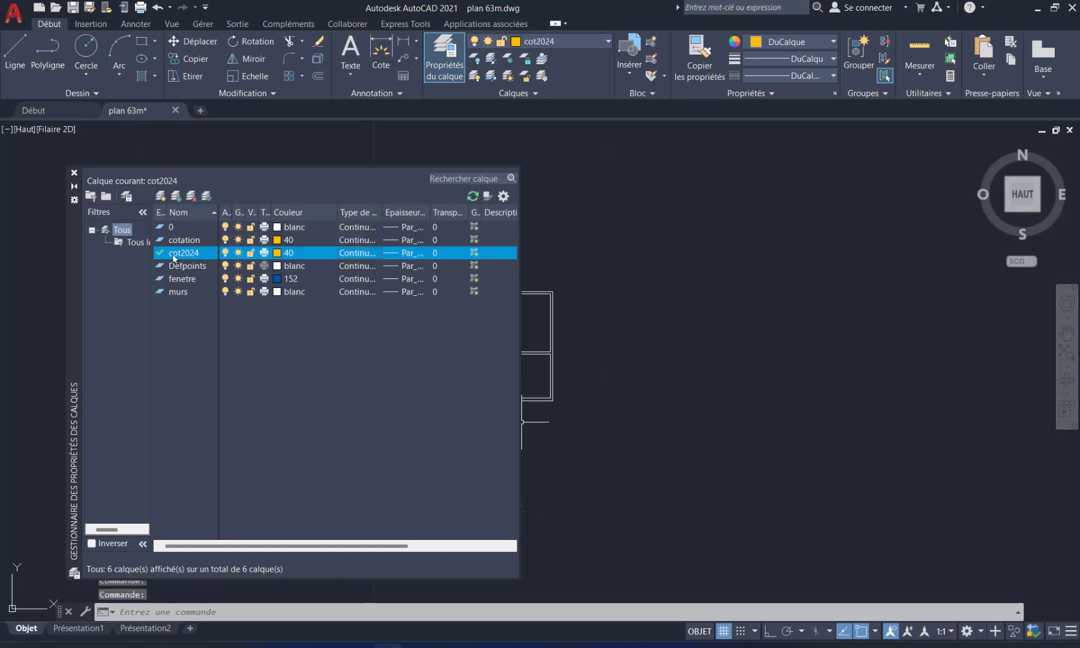
left_click(74, 173)
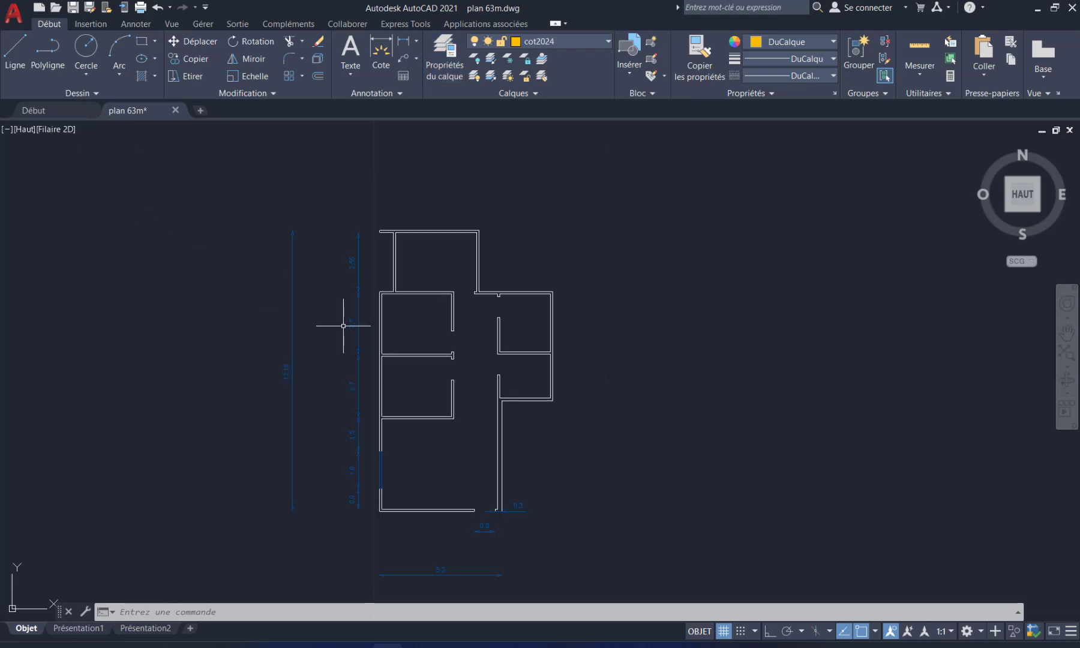
- Move all the dimensions along the plan's left and lower sides to the cot2024 layer and clear the selection
middle_click_drag(353, 327, 372, 322)
left_click(386, 209)
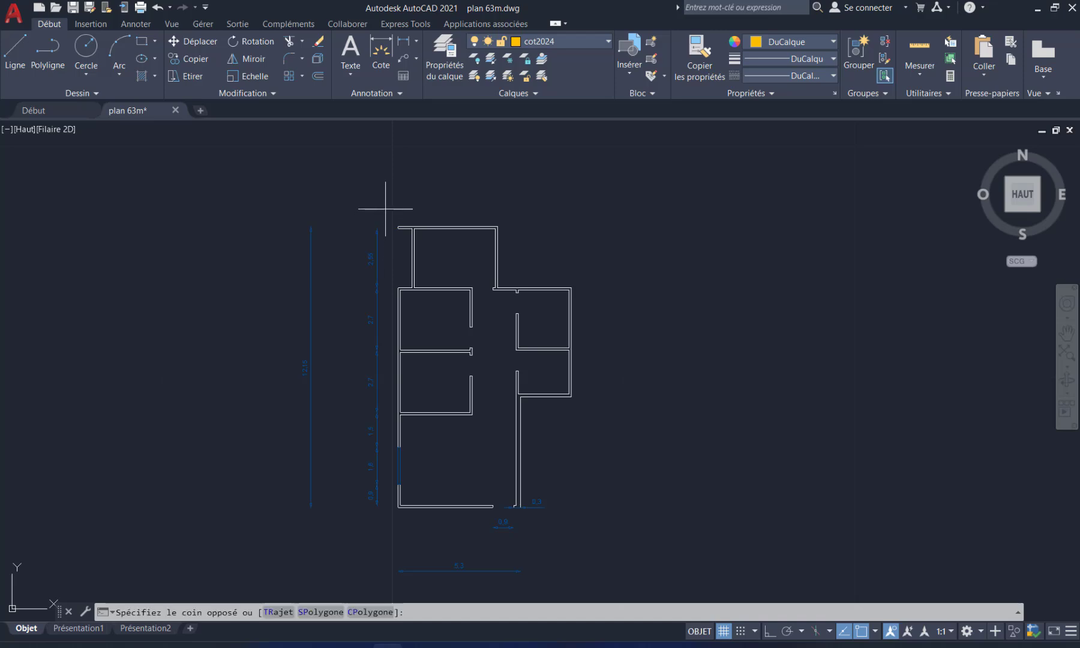
left_click(292, 518)
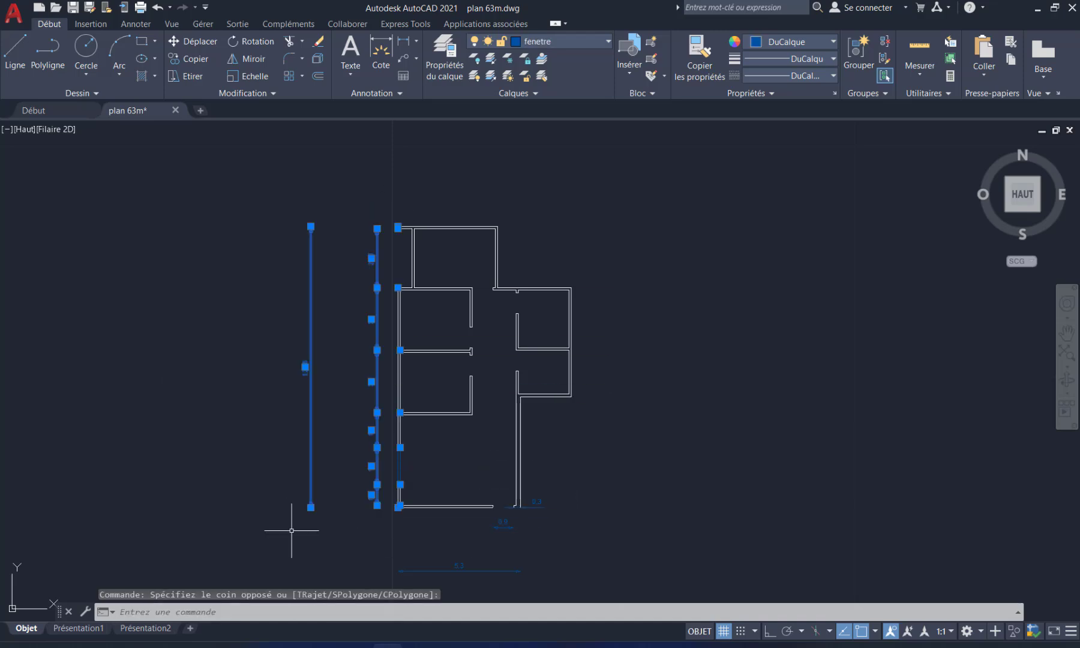
middle_click_drag(564, 527, 568, 449)
left_click(559, 521)
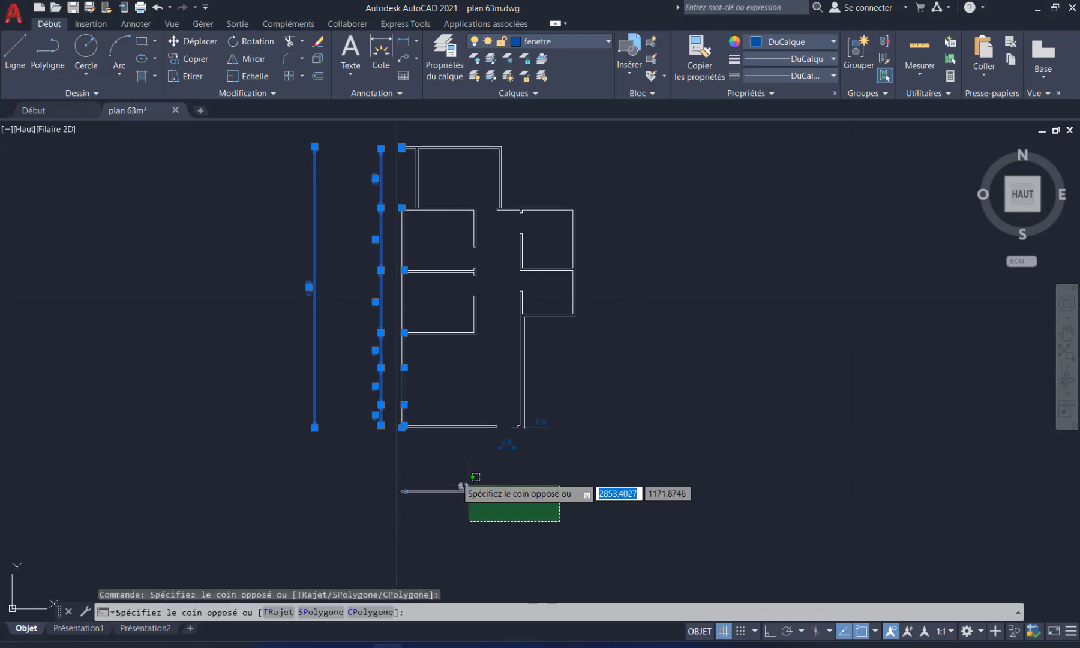
left_click(367, 444)
scroll(540, 438, "up", 6)
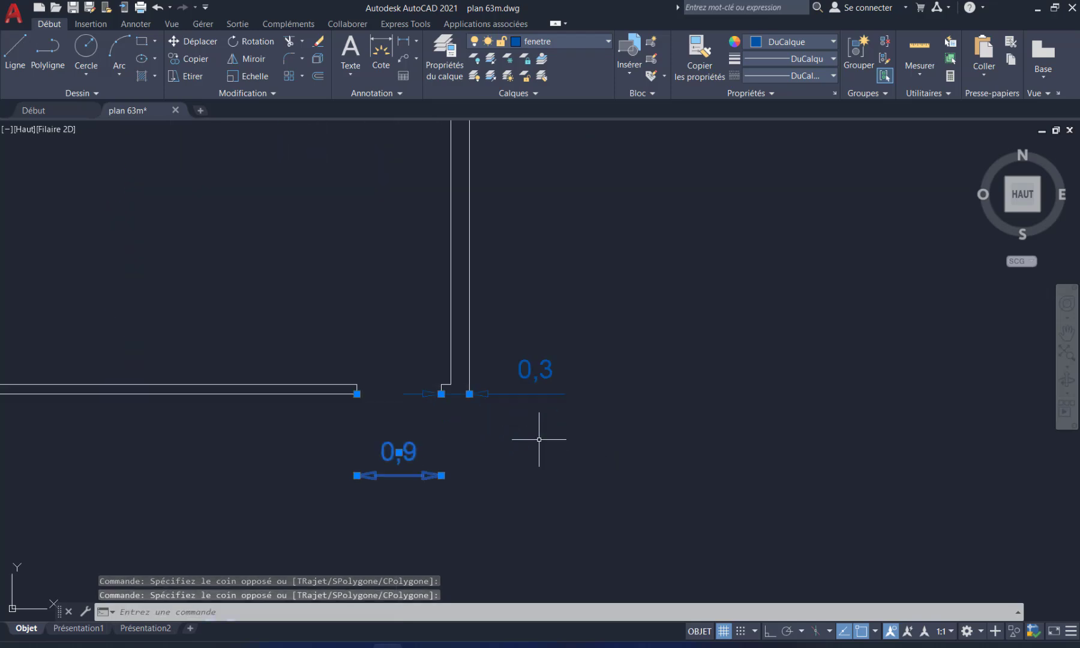
left_click(572, 332)
left_click(516, 415)
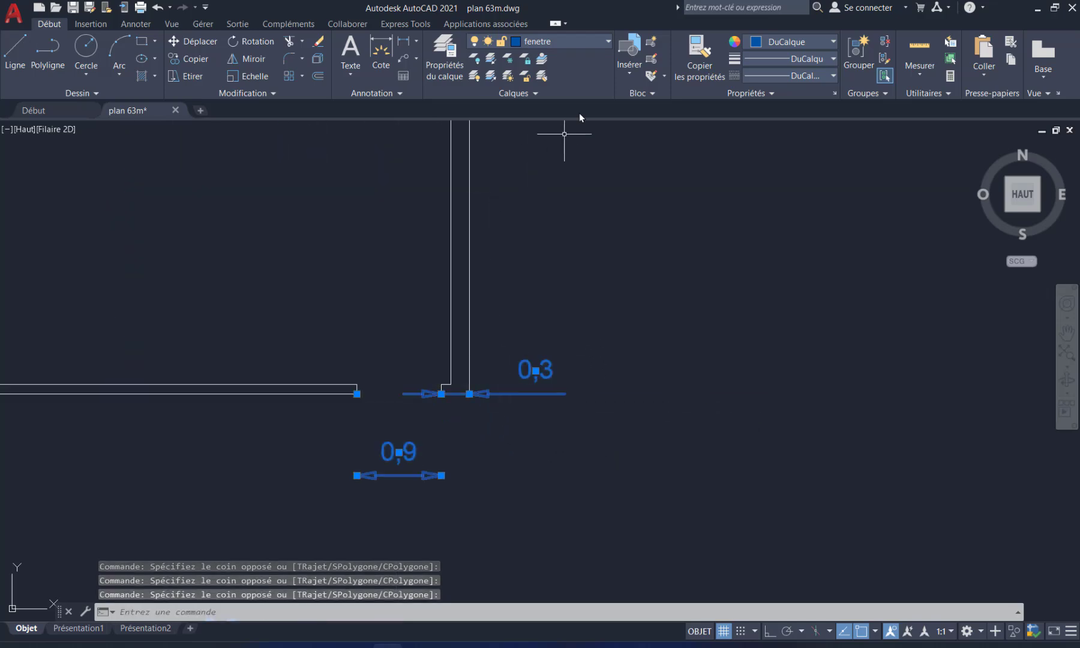
left_click(596, 43)
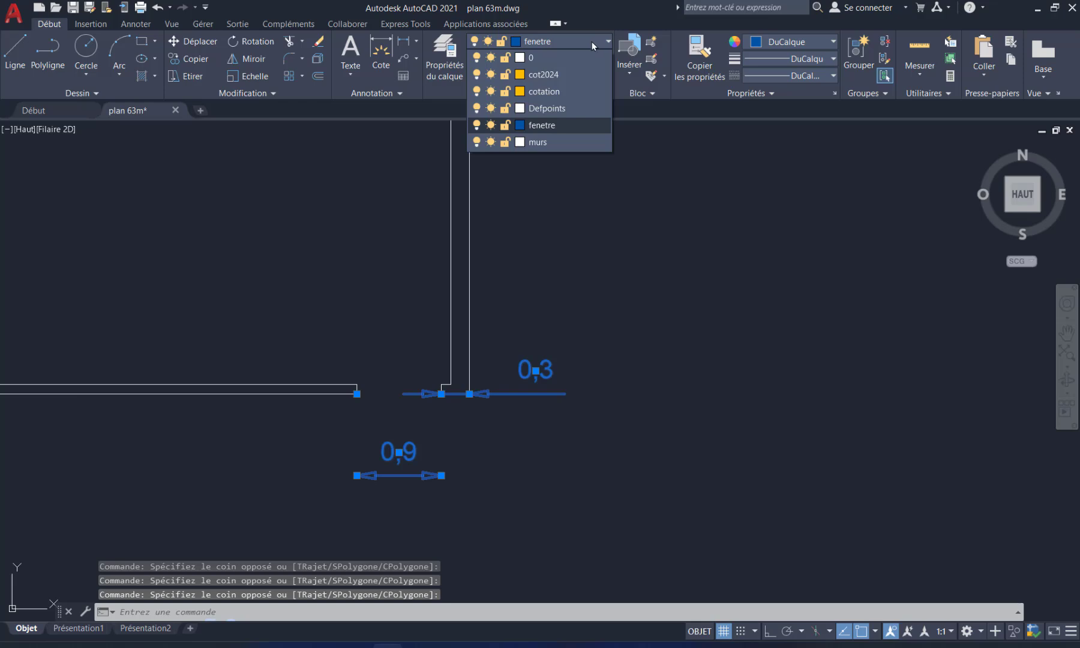
left_click(546, 75)
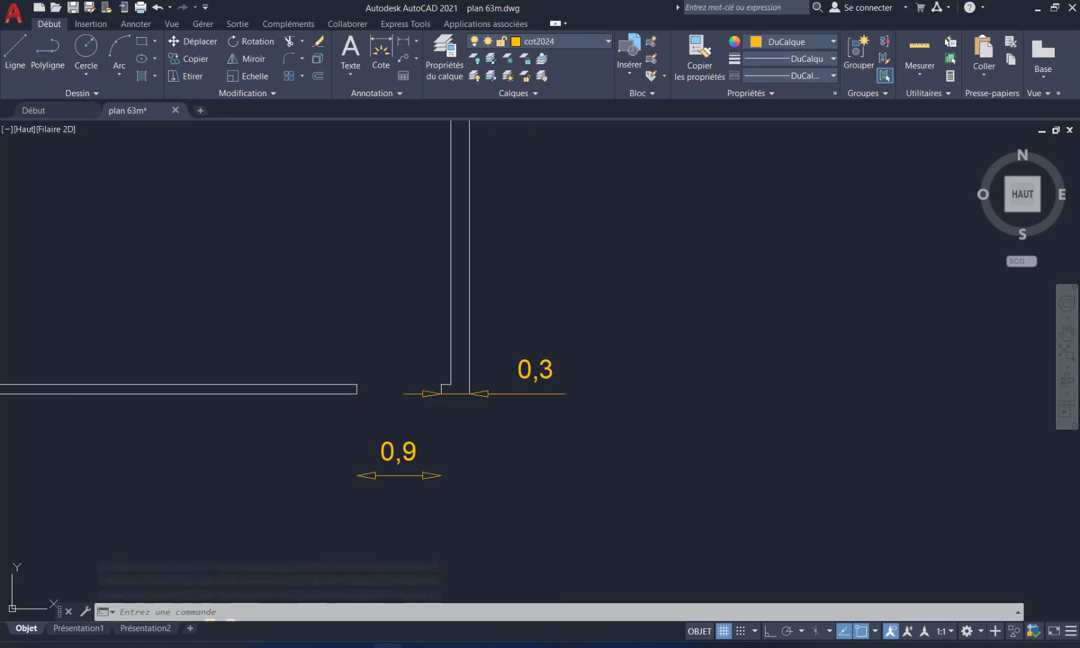
left_click(642, 416)
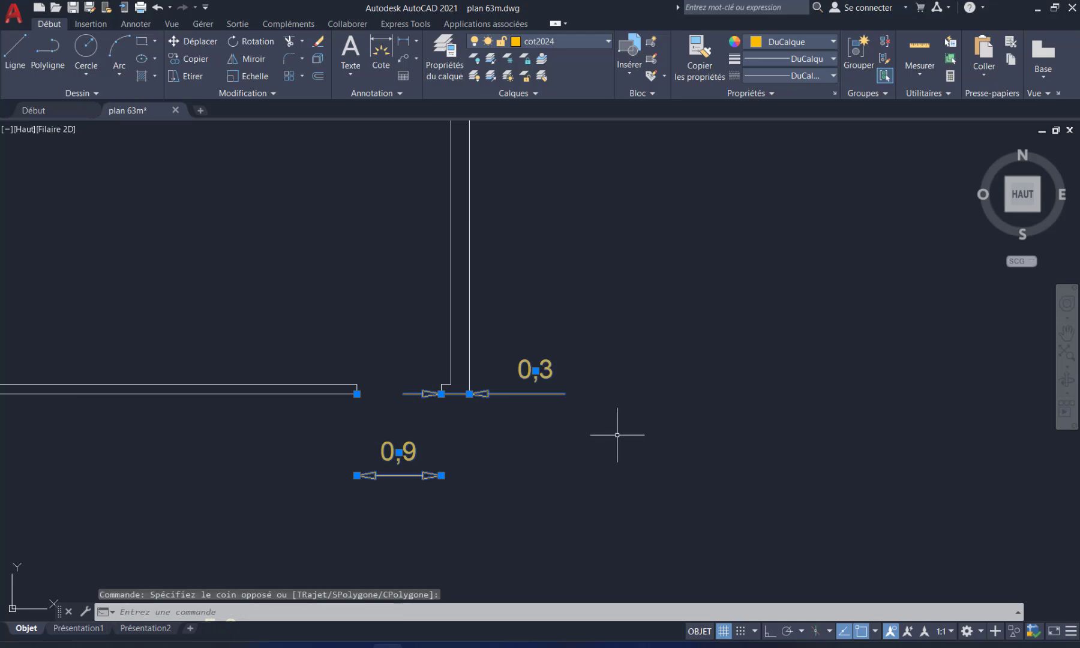
key("Escape")
key("Escape")
key("Escape")
scroll(617, 434, "down", 5)
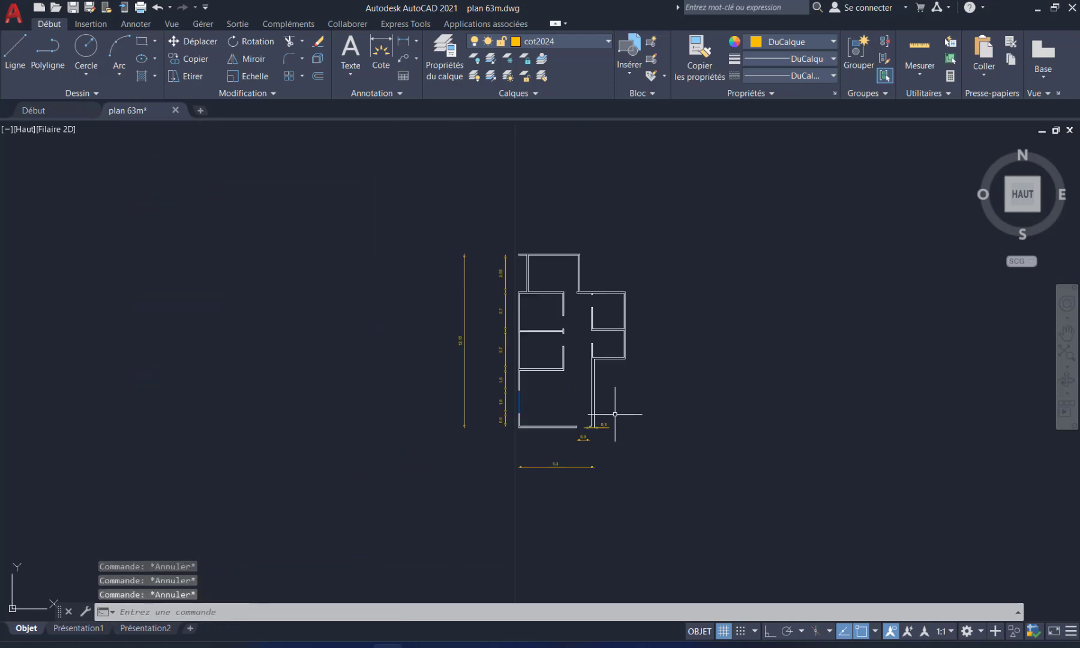
scroll(618, 423, "down", 1)
scroll(457, 434, "up", 3)
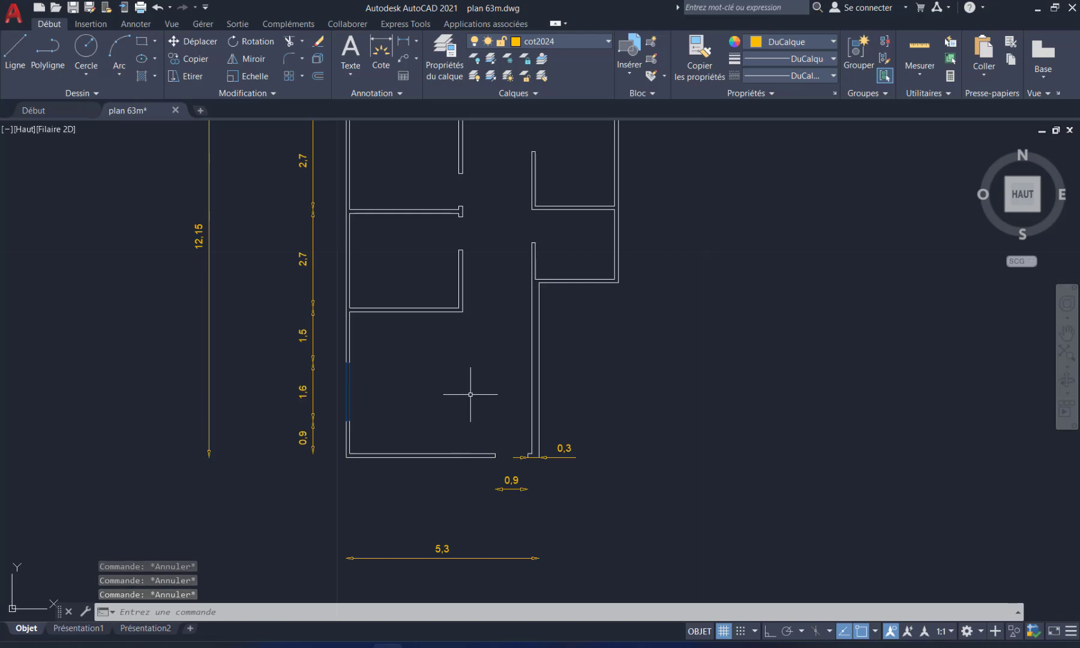
scroll(448, 446, "up", 1)
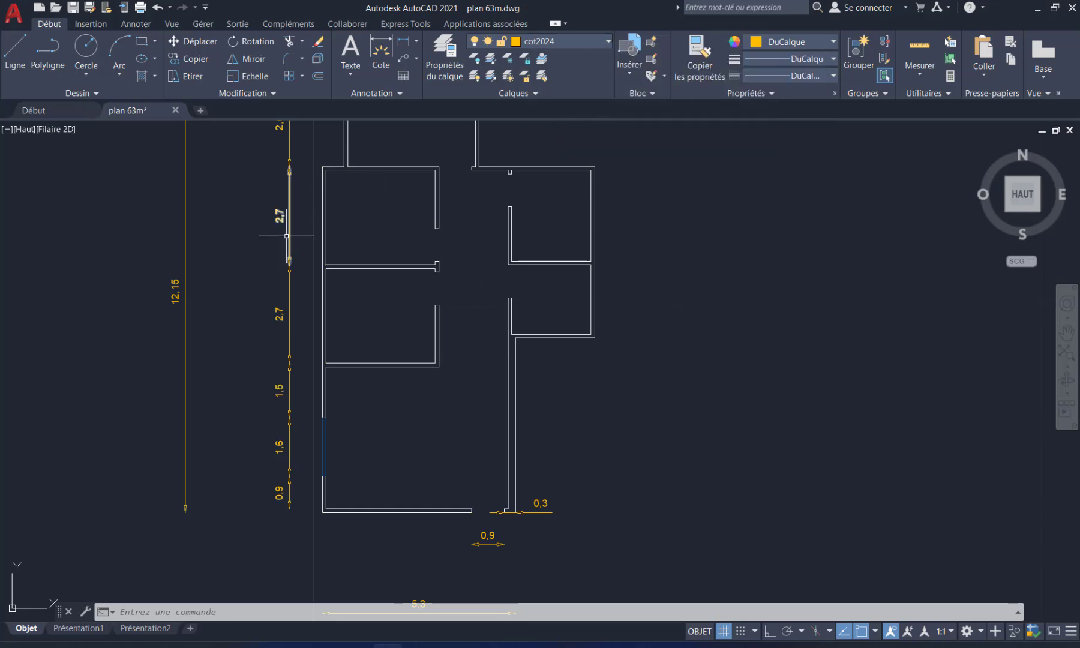
mouse_move(465, 258)
middle_mouse_down()
mouse_move(446, 281)
mouse_move(381, 299)
mouse_move(431, 253)
middle_mouse_up()
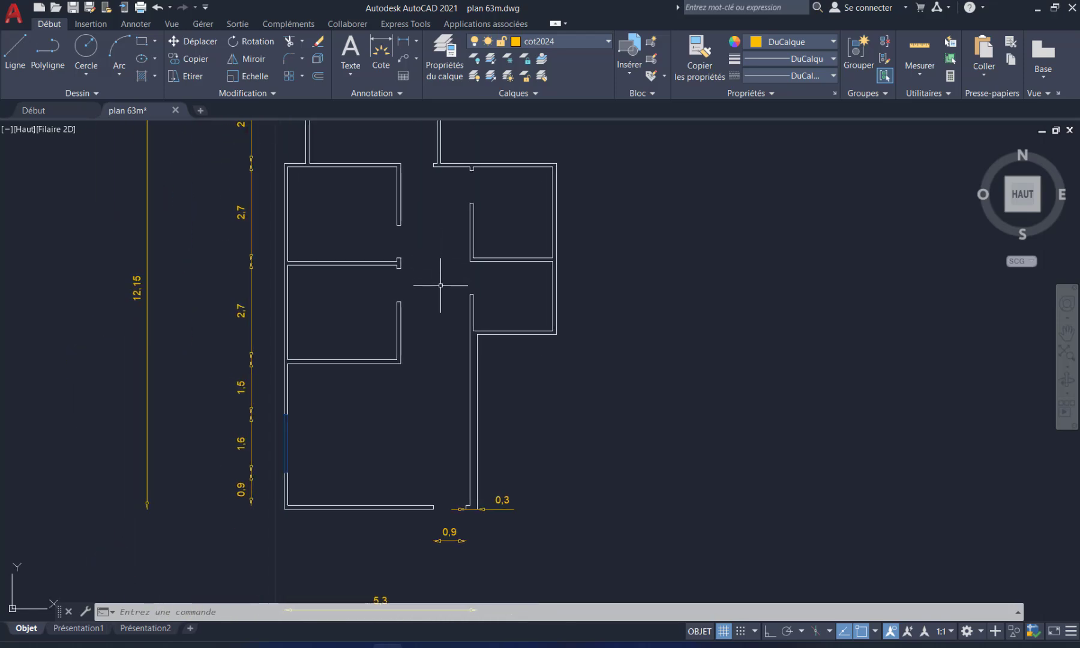
- Create a new layer named amng and set its colour to index colour 210
left_click(444, 56)
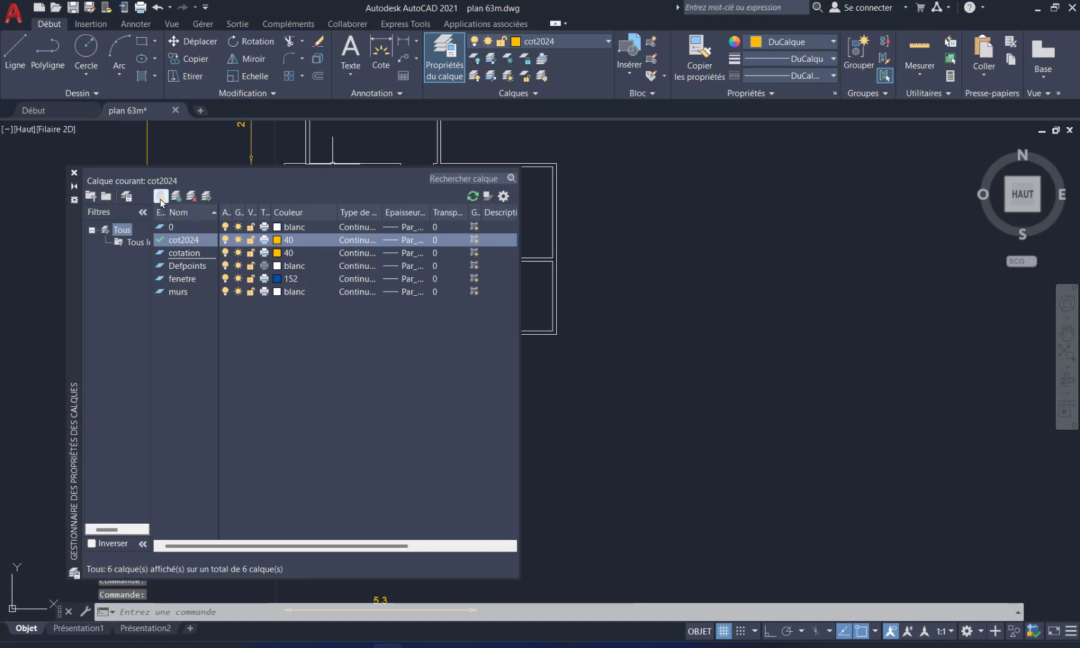
left_click(161, 196)
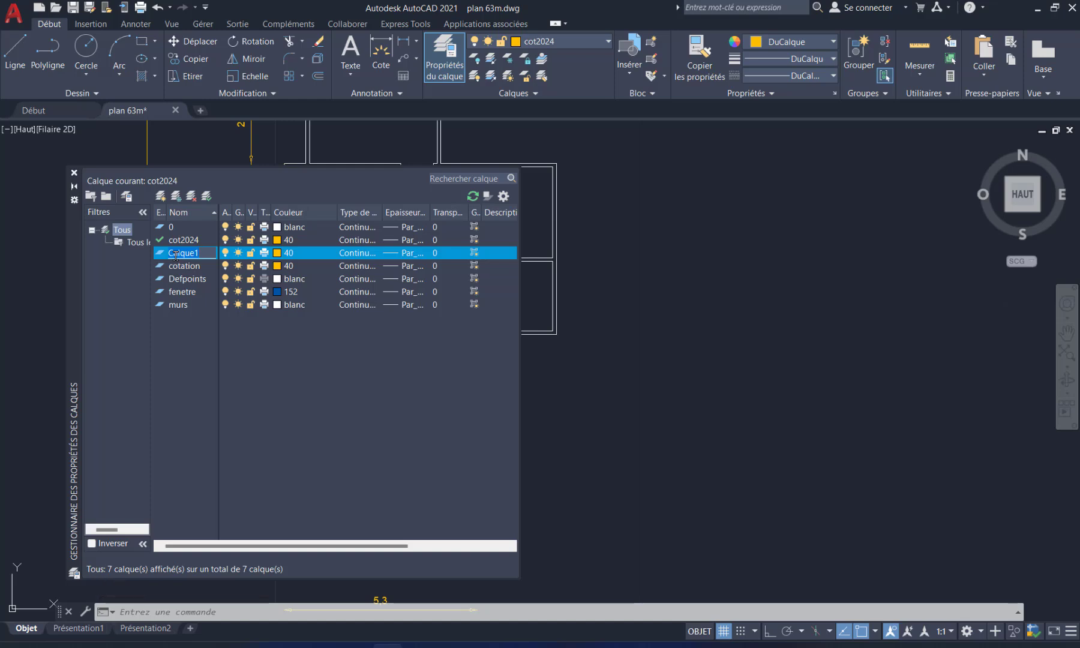
type("amng")
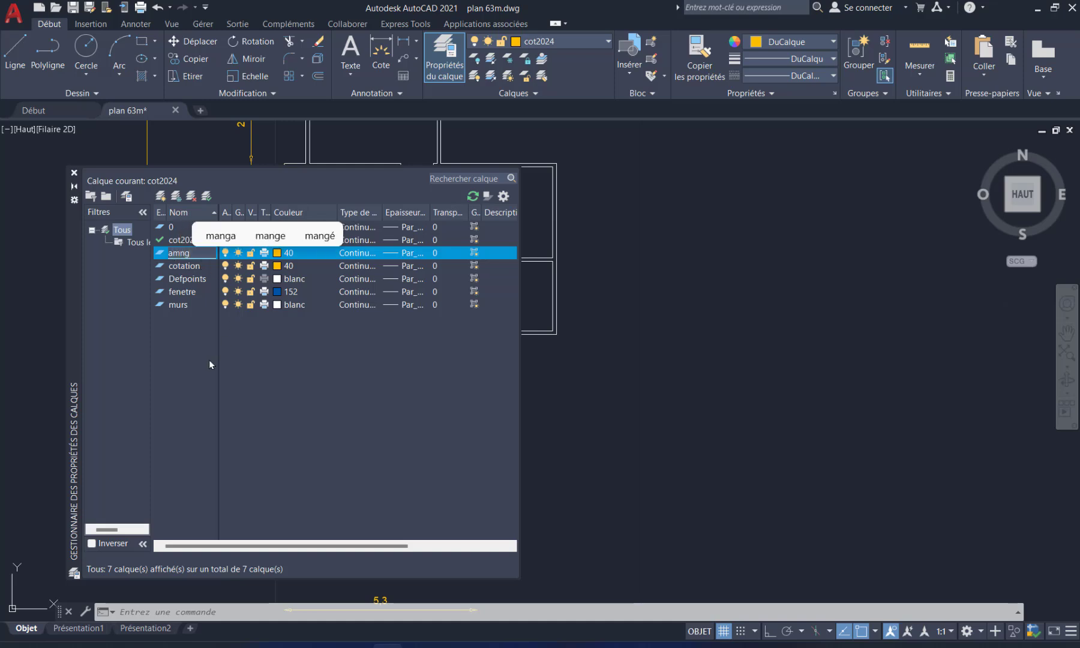
key("Return")
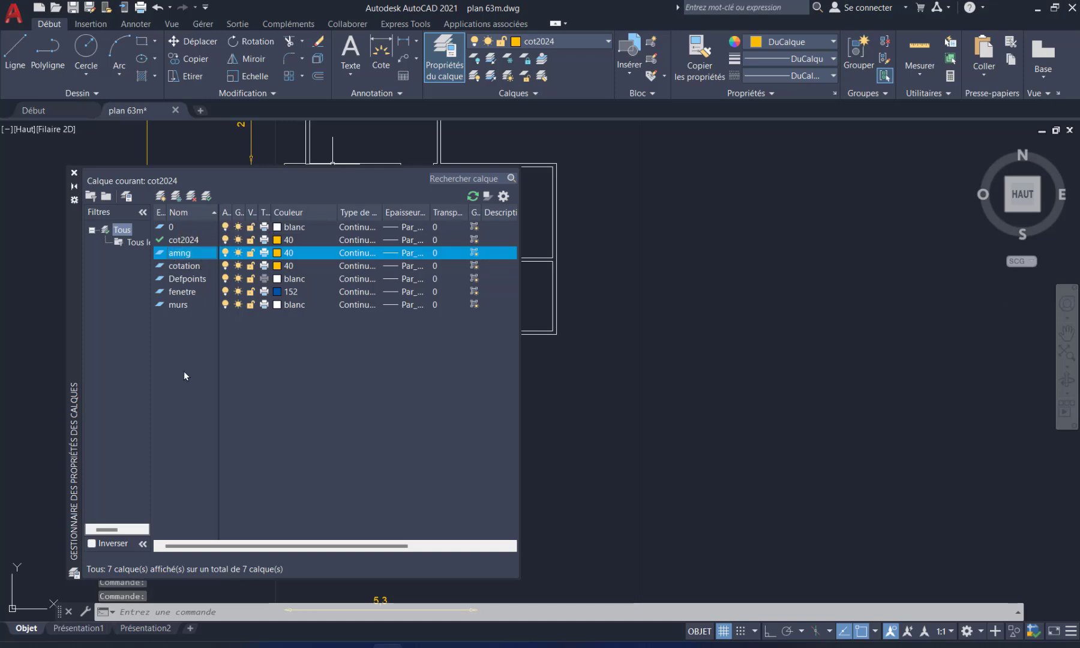
left_click(279, 254)
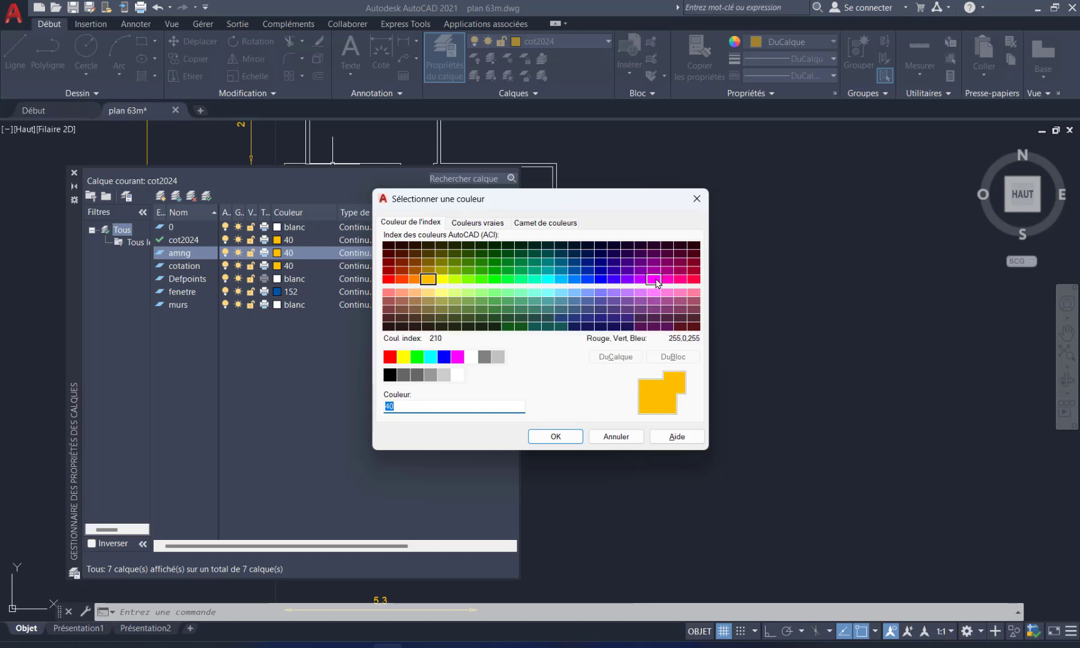
left_click(653, 281)
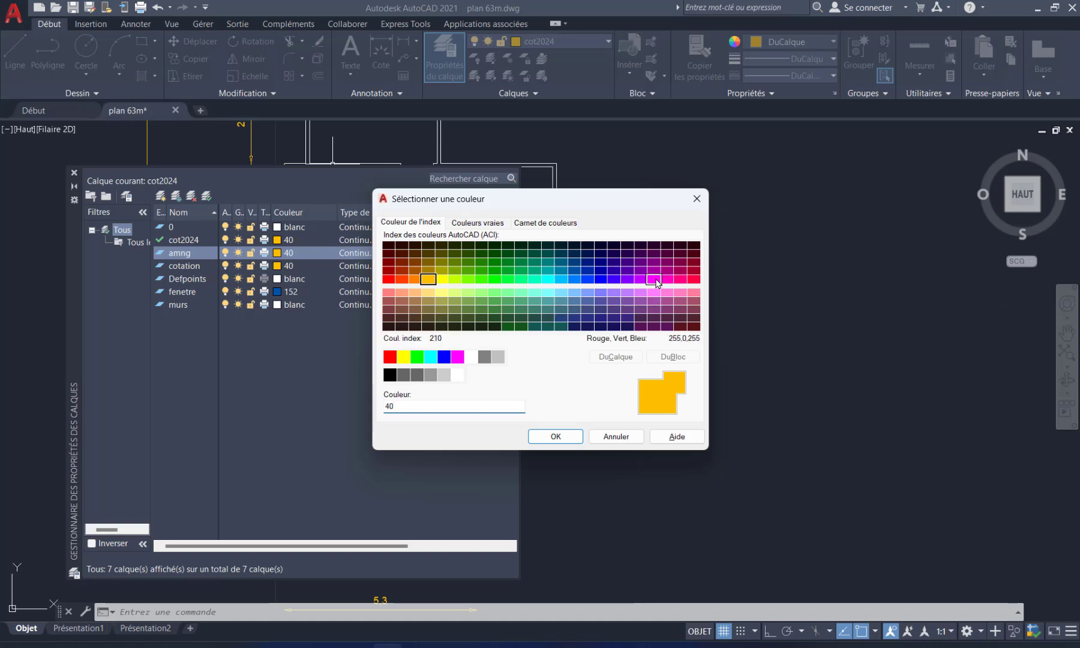
left_click(553, 436)
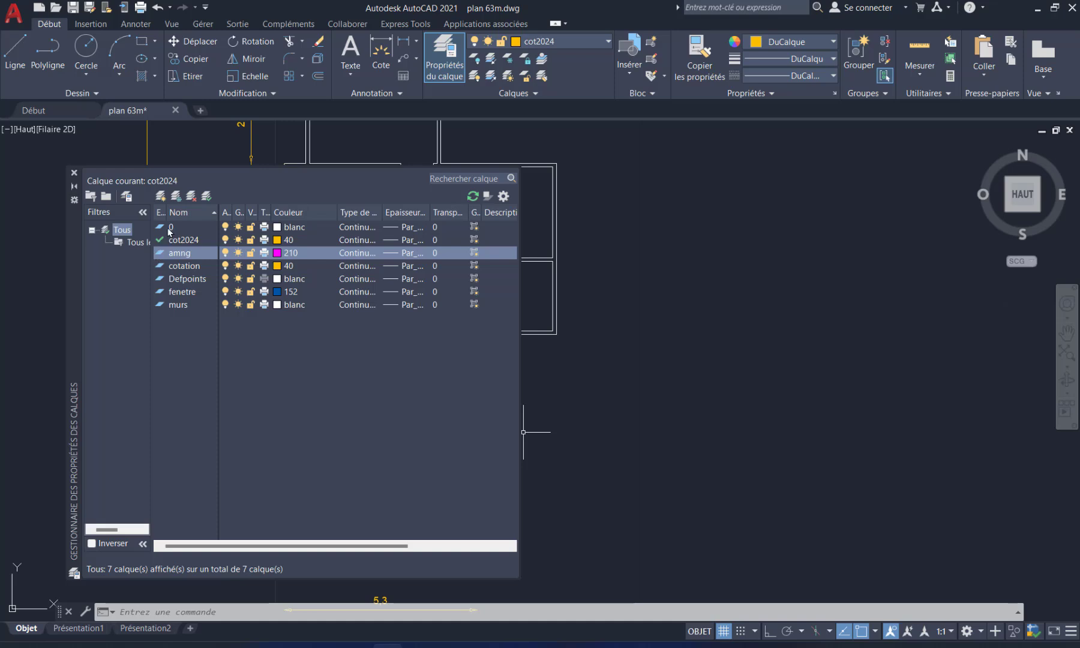
- Make amng the current layer and close the layer manager
left_click(206, 197)
left_click(74, 173)
middle_click_drag(352, 256, 397, 304)
scroll(406, 308, "down", 2)
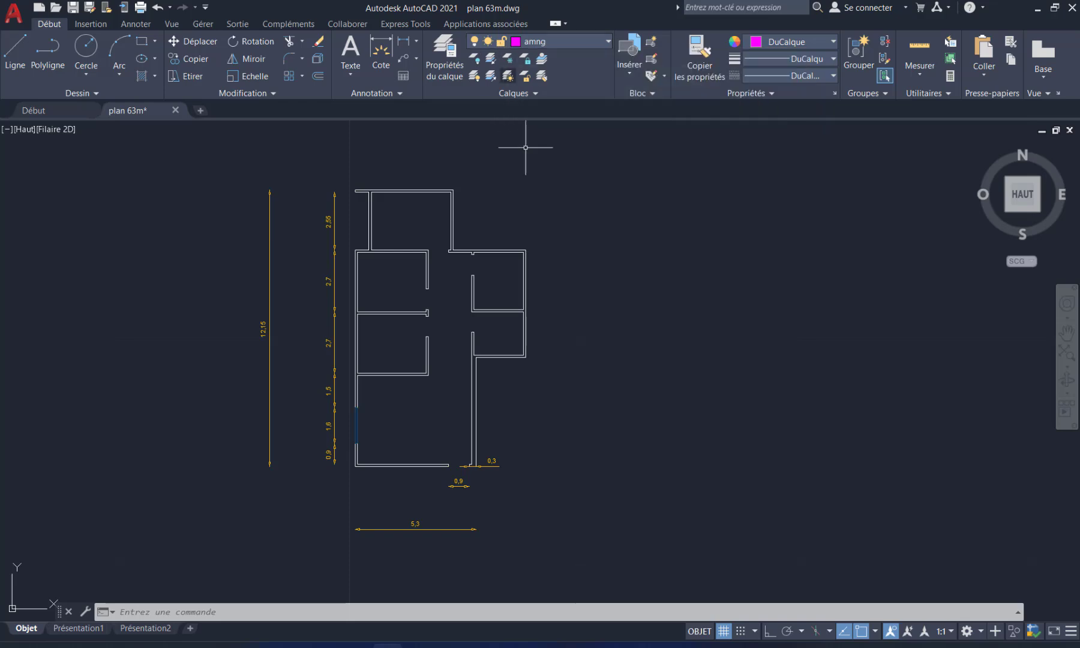
middle_click_drag(506, 359, 536, 367)
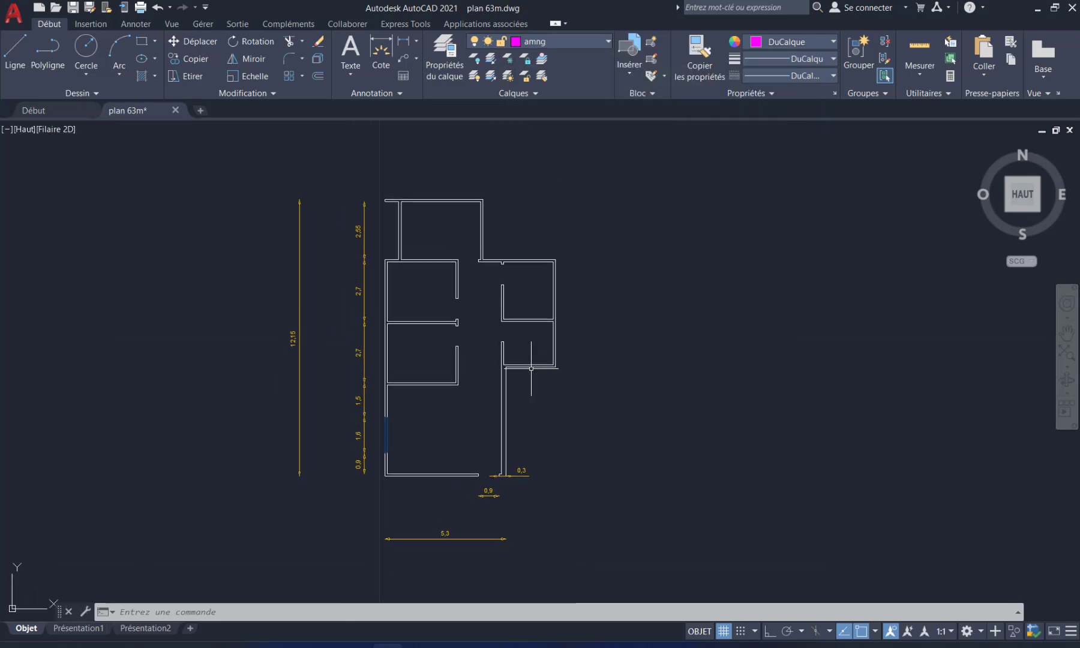
- Open DesignCenter, collapse its DesignCenter sample folder and return to the AutoCAD 2021 program folder in the folder tree
left_click(171, 24)
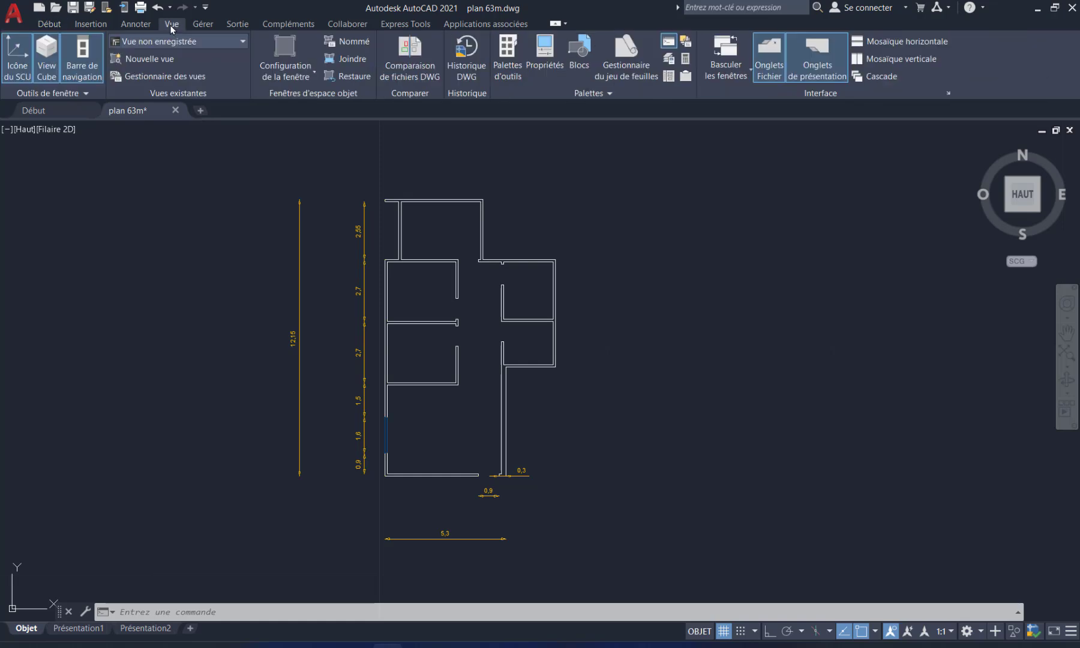
left_click(669, 76)
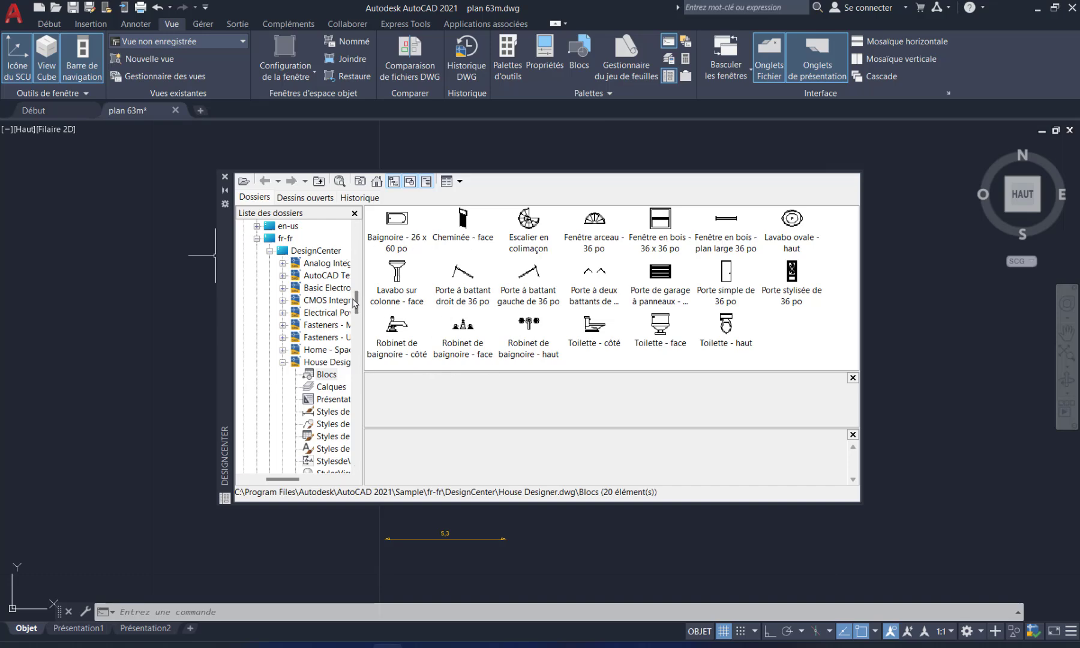
left_click(269, 252)
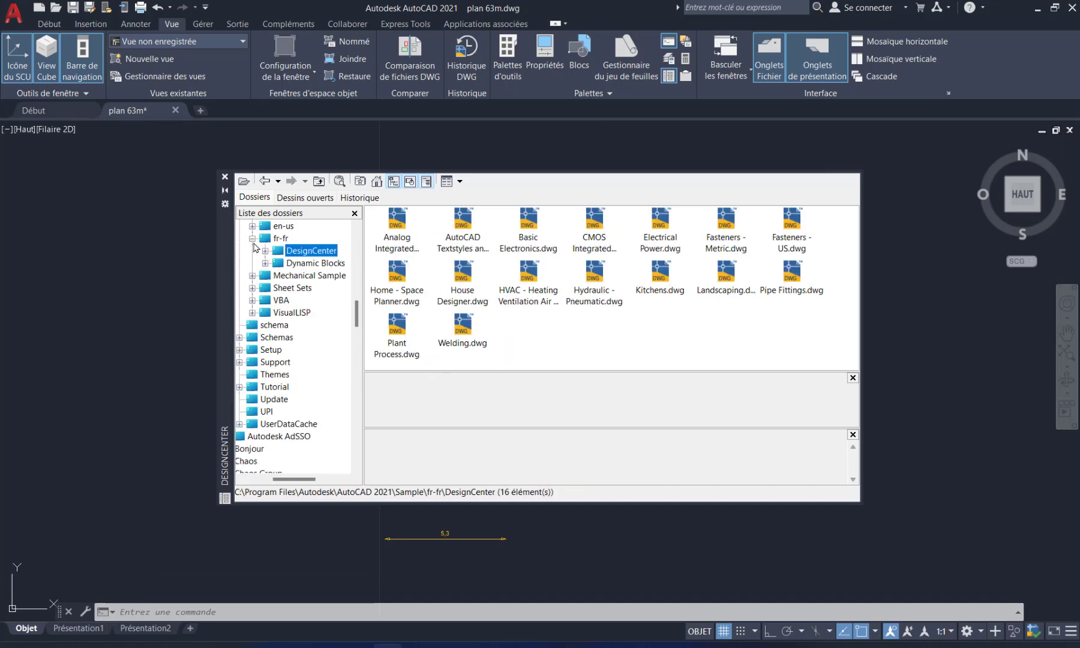
scroll(254, 246, "up", 6)
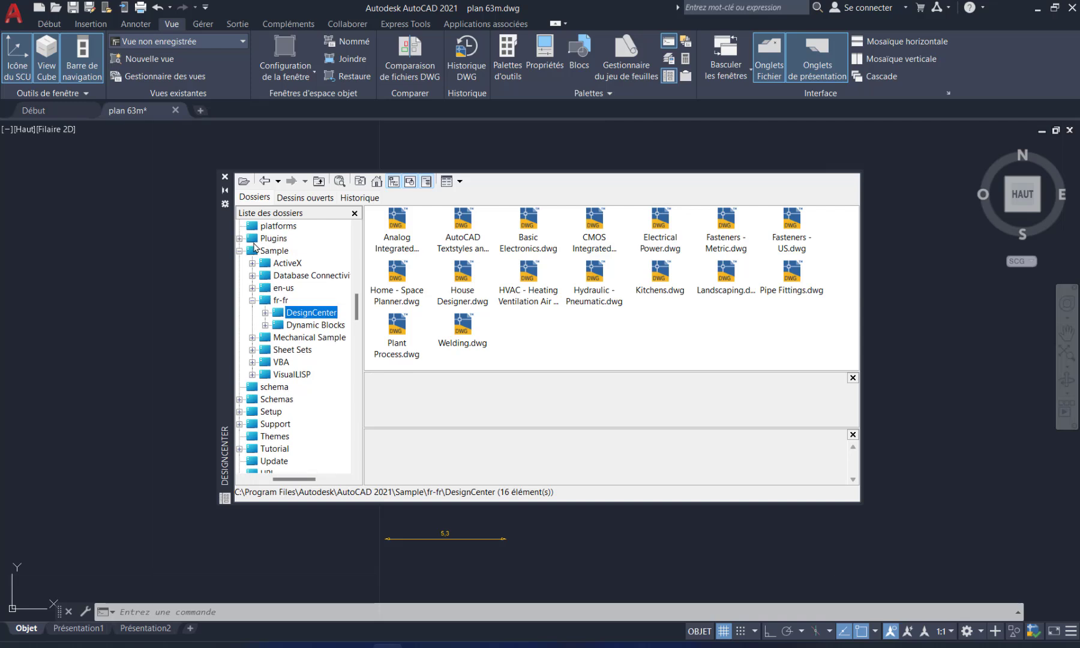
scroll(257, 259, "up", 2)
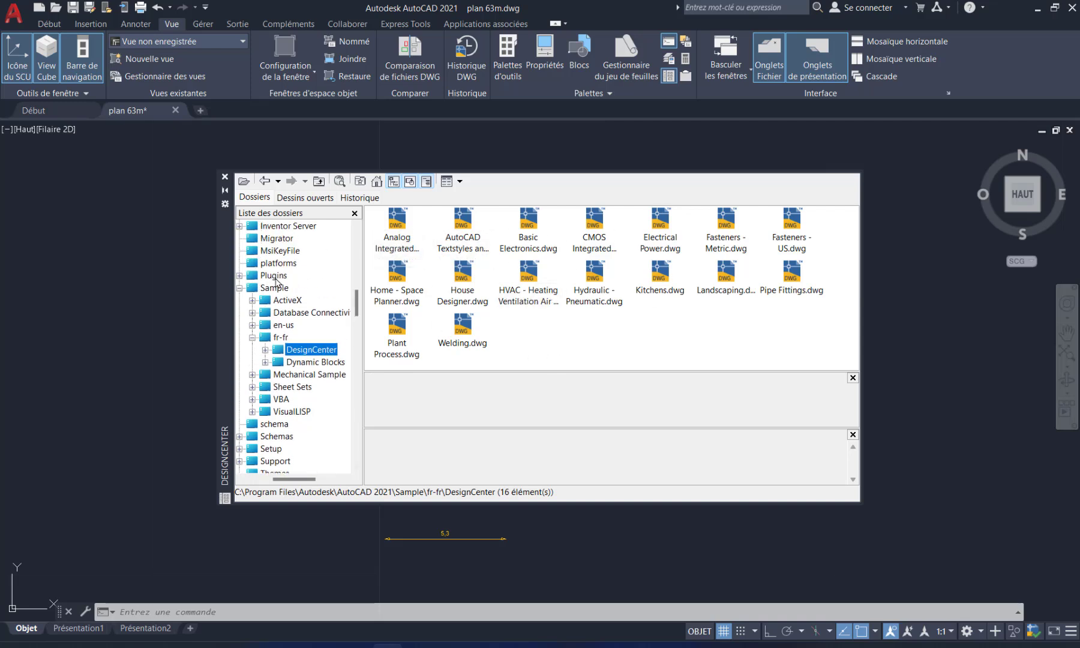
scroll(277, 280, "up", 4)
scroll(277, 280, "up", 6)
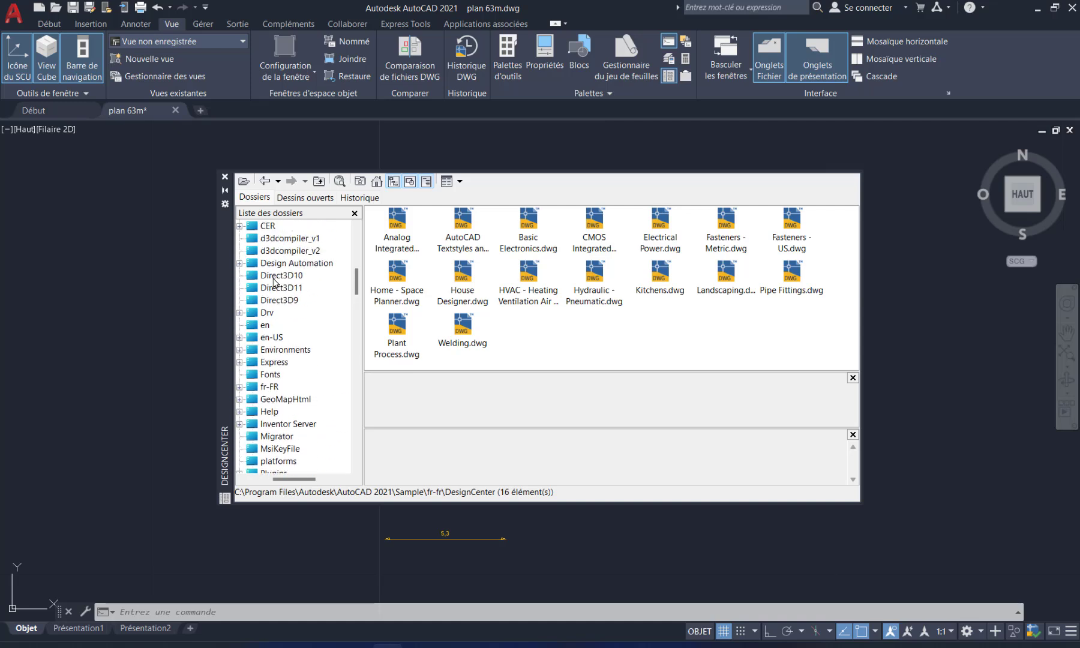
scroll(274, 279, "up", 2)
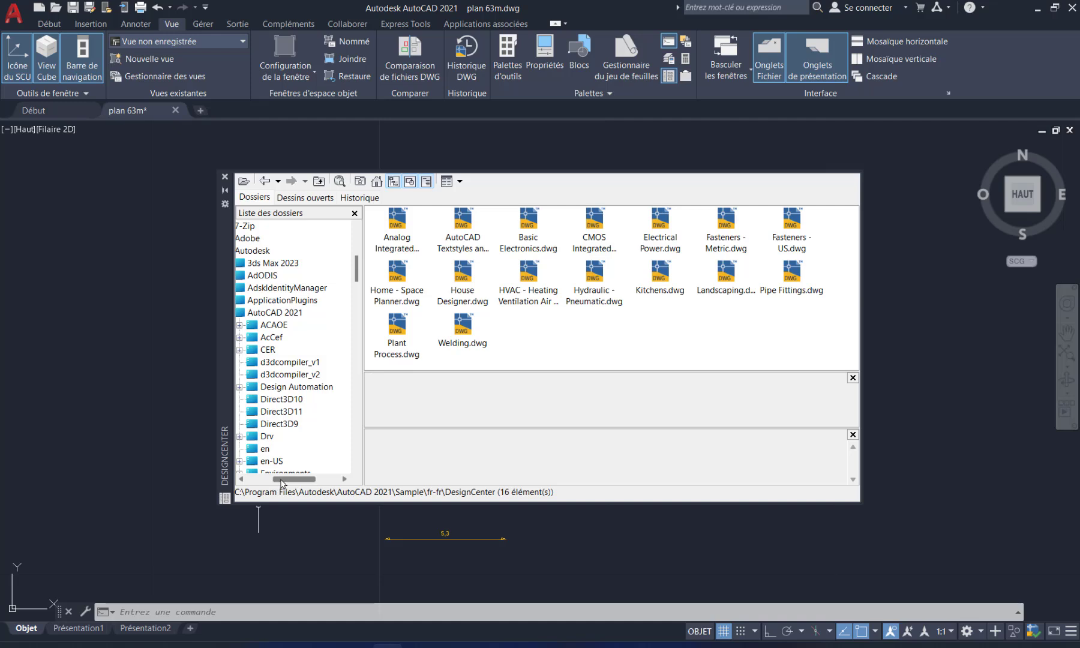
left_click_drag(284, 483, 274, 484)
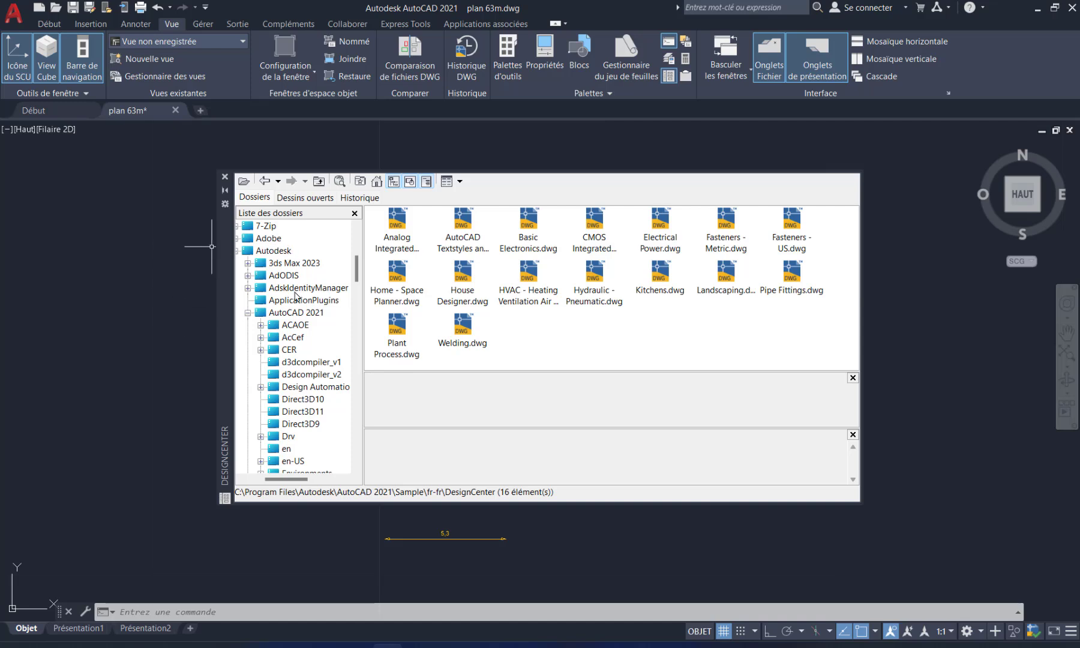
- Browse from the AutoCAD 2021 folder through Sample and fr-fr to the contents of the DesignCenter folder
left_click(289, 315)
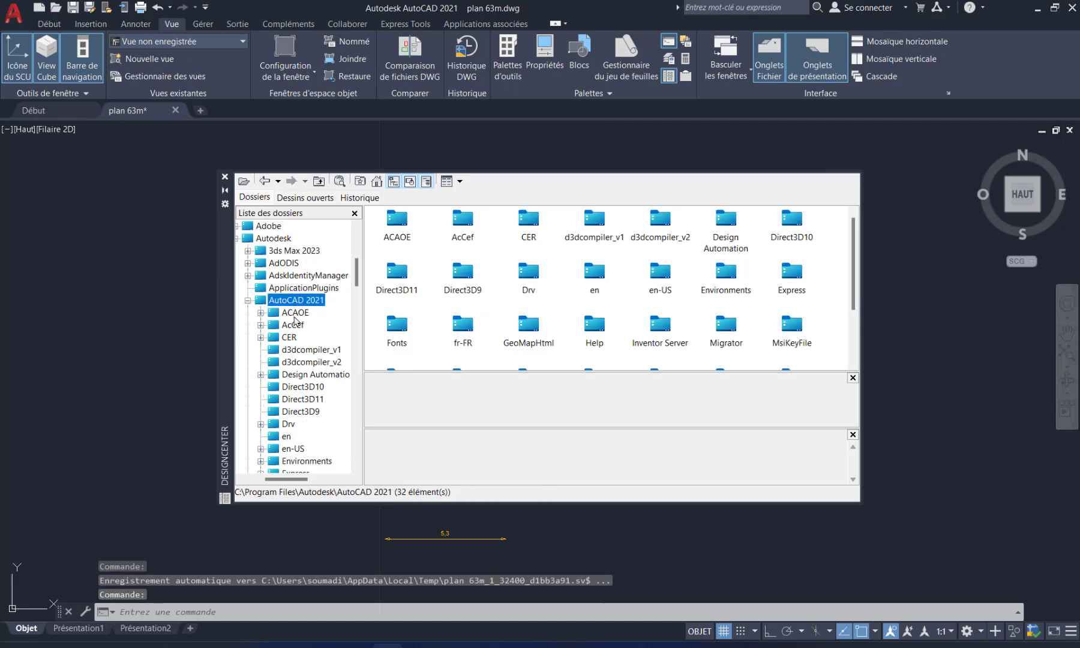
scroll(295, 321, "down", 3)
scroll(295, 321, "down", 4)
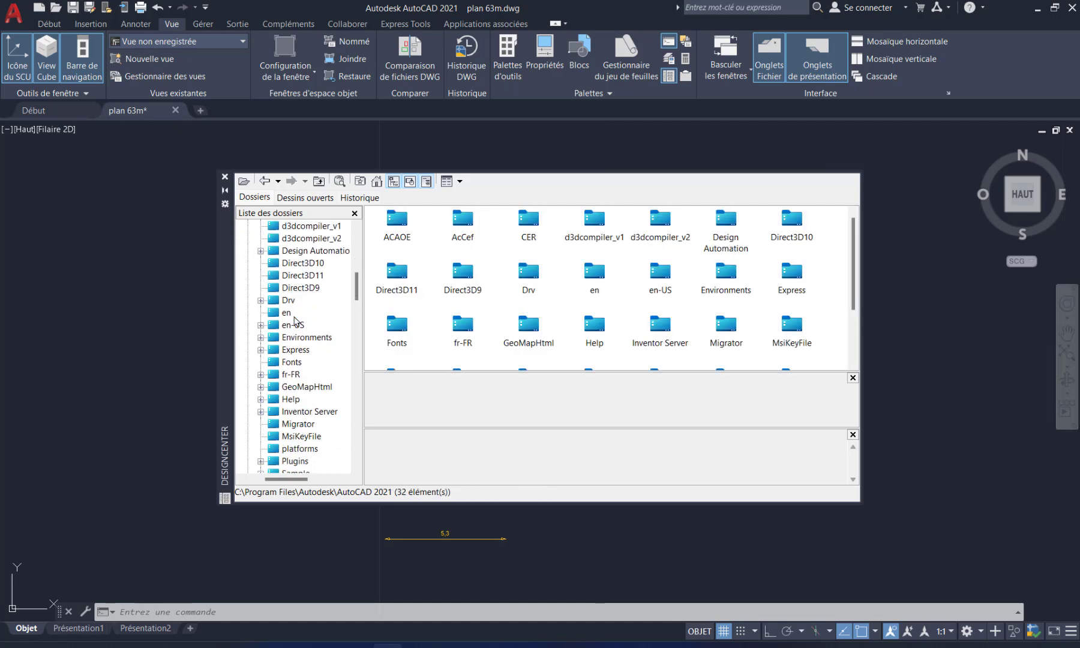
scroll(294, 321, "down", 1)
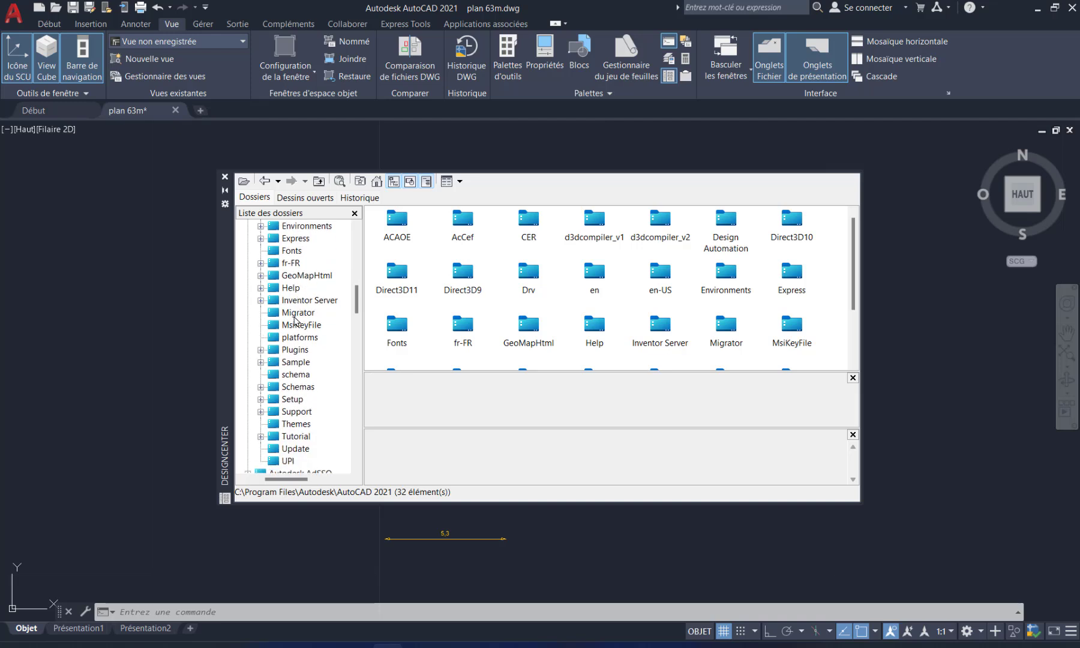
scroll(295, 321, "down", 1)
scroll(295, 321, "up", 2)
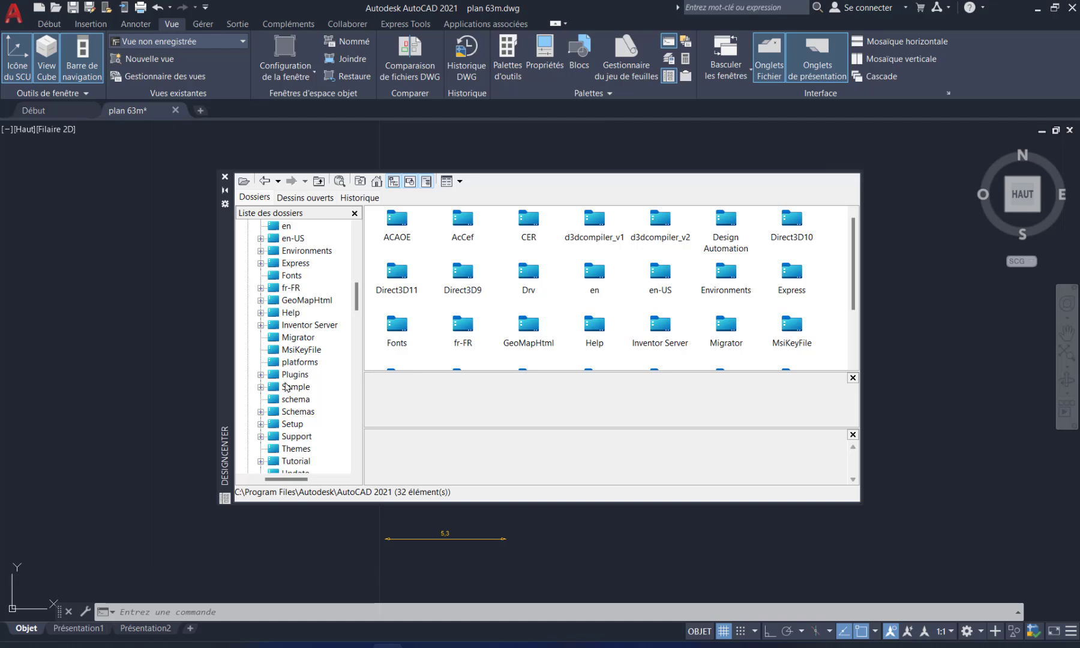
left_click(261, 387)
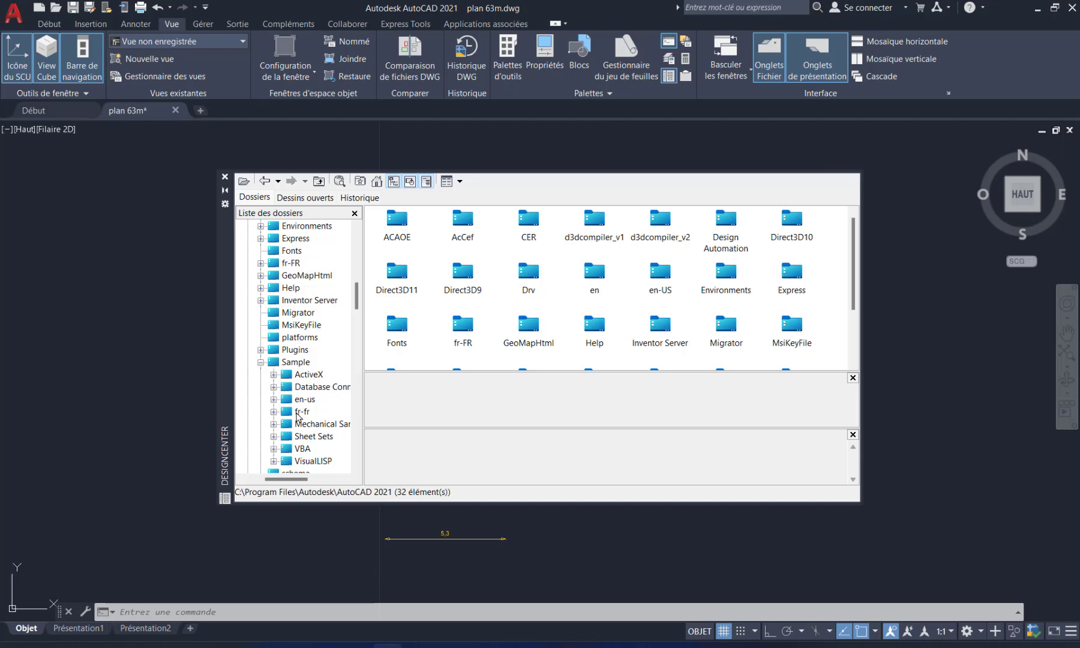
left_click(273, 412)
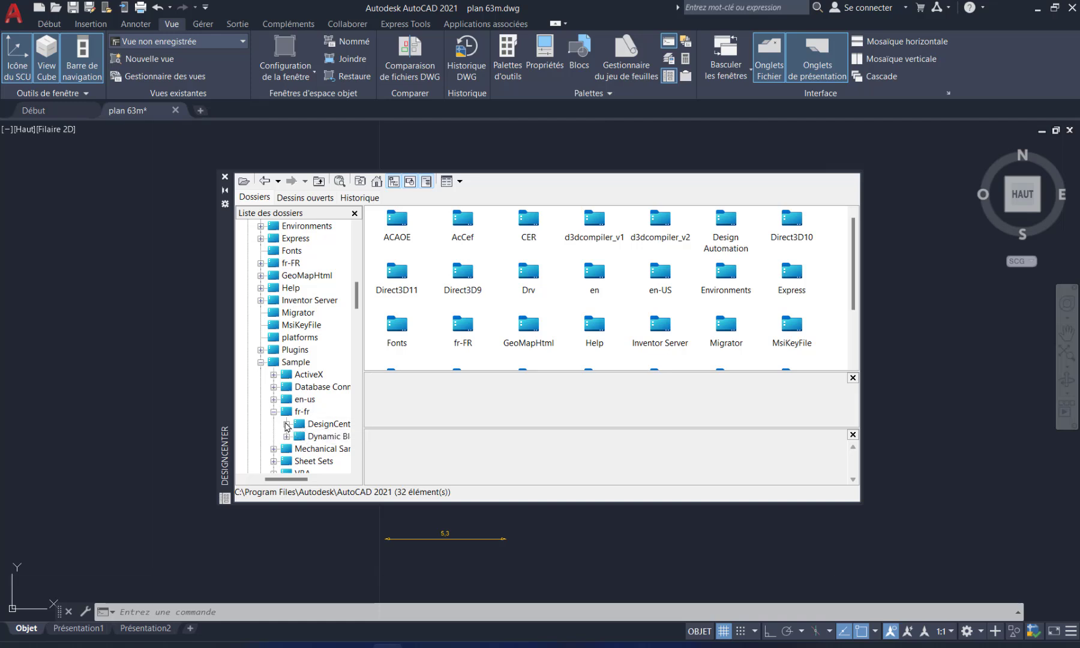
left_click(305, 425)
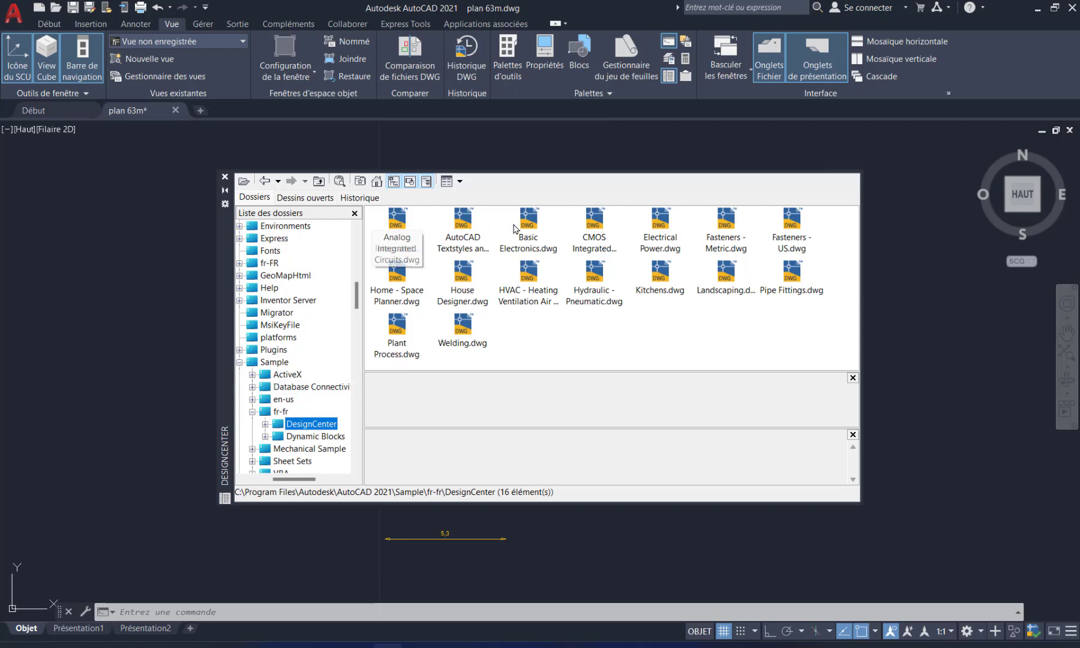
- Examine the blocks in Kitchens.dwg and the content categories of Landscaping.dwg and Plant Process.dwg
left_click(653, 277)
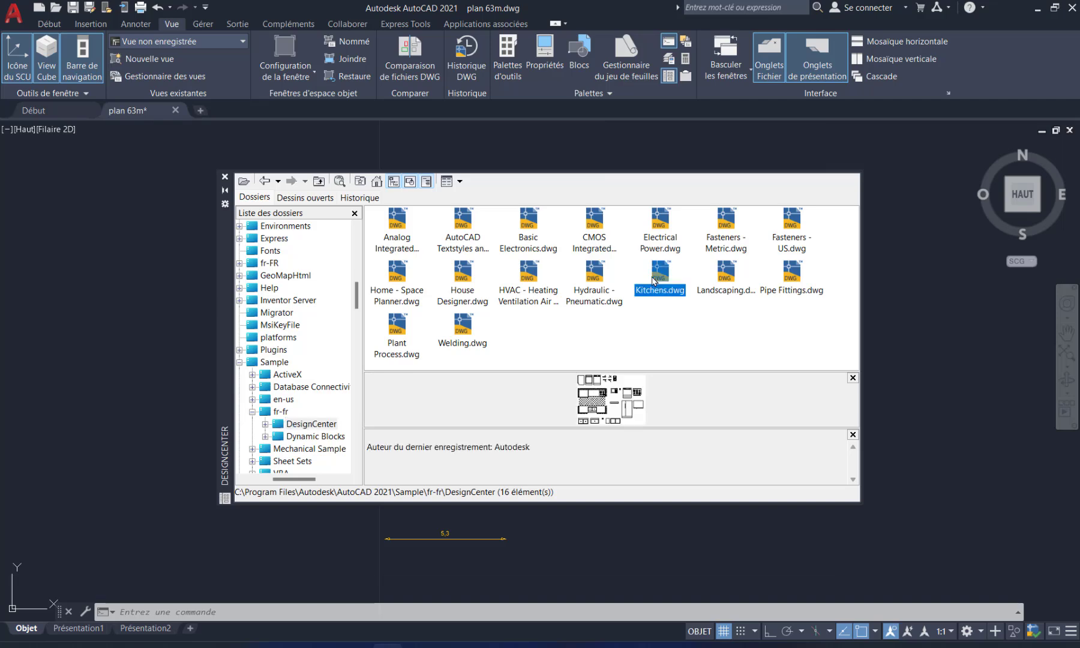
double_click(654, 279)
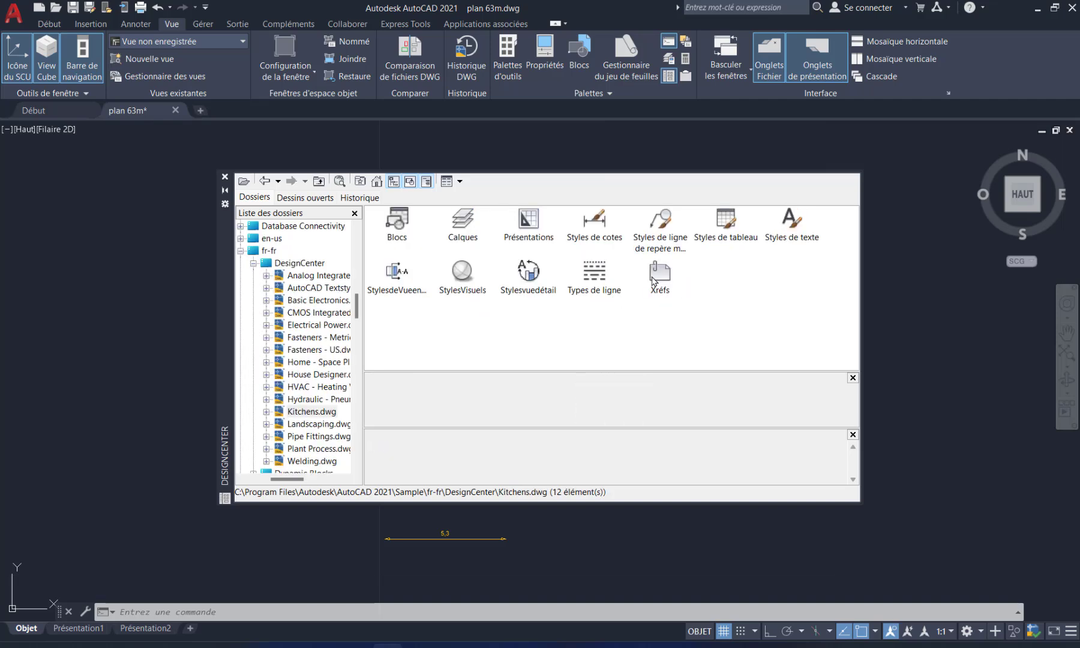
double_click(398, 227)
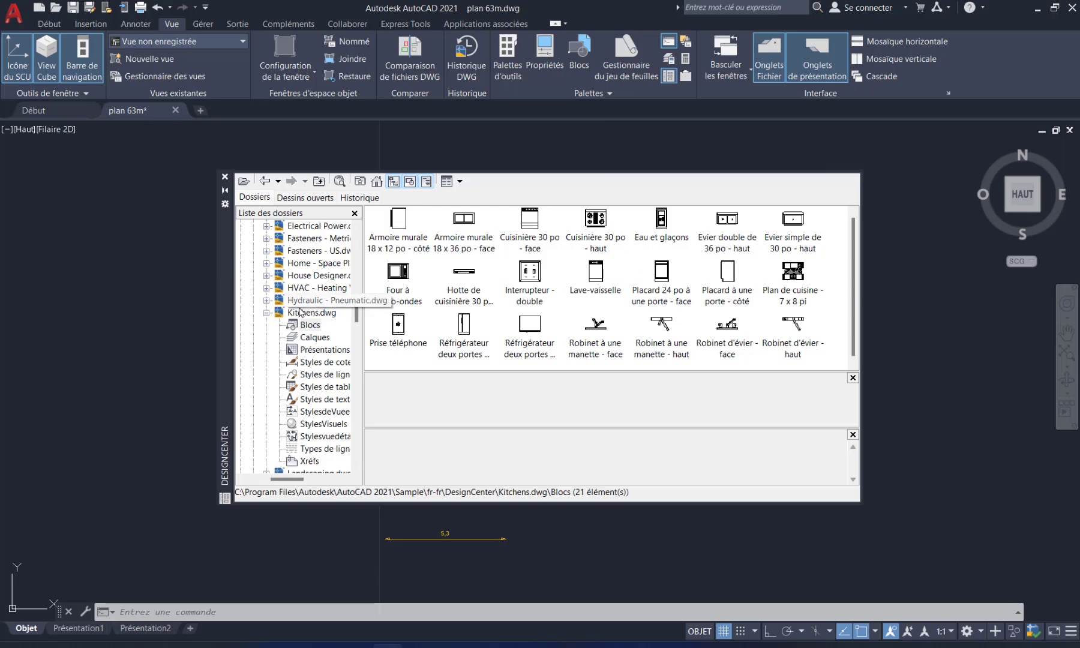
left_click(300, 312)
scroll(324, 342, "down", 3)
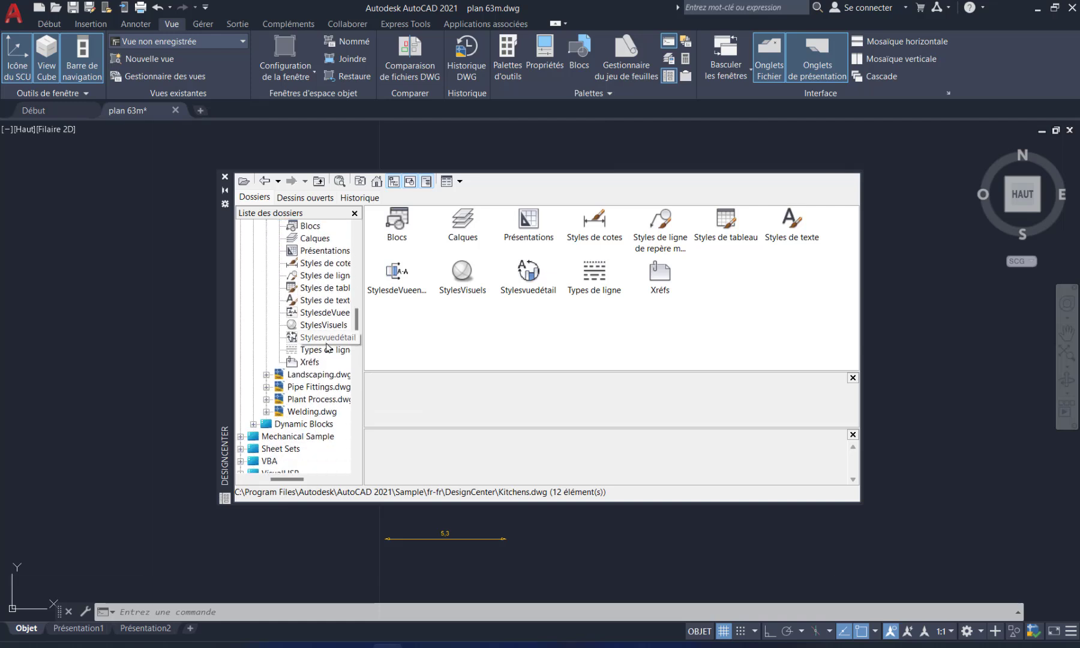
left_click(312, 375)
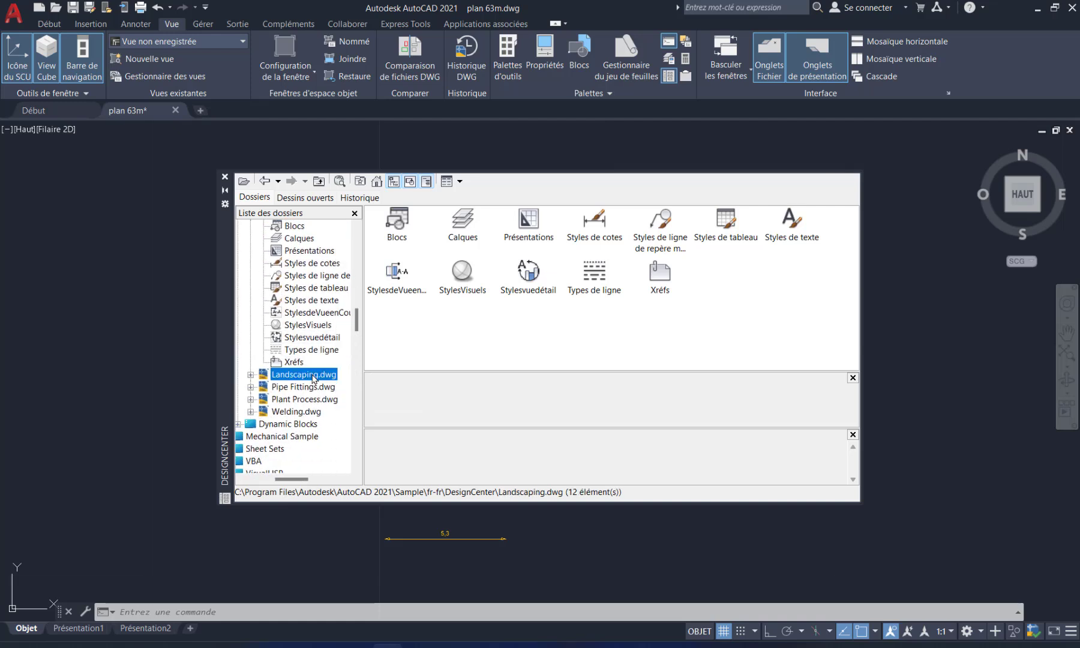
left_click(281, 401)
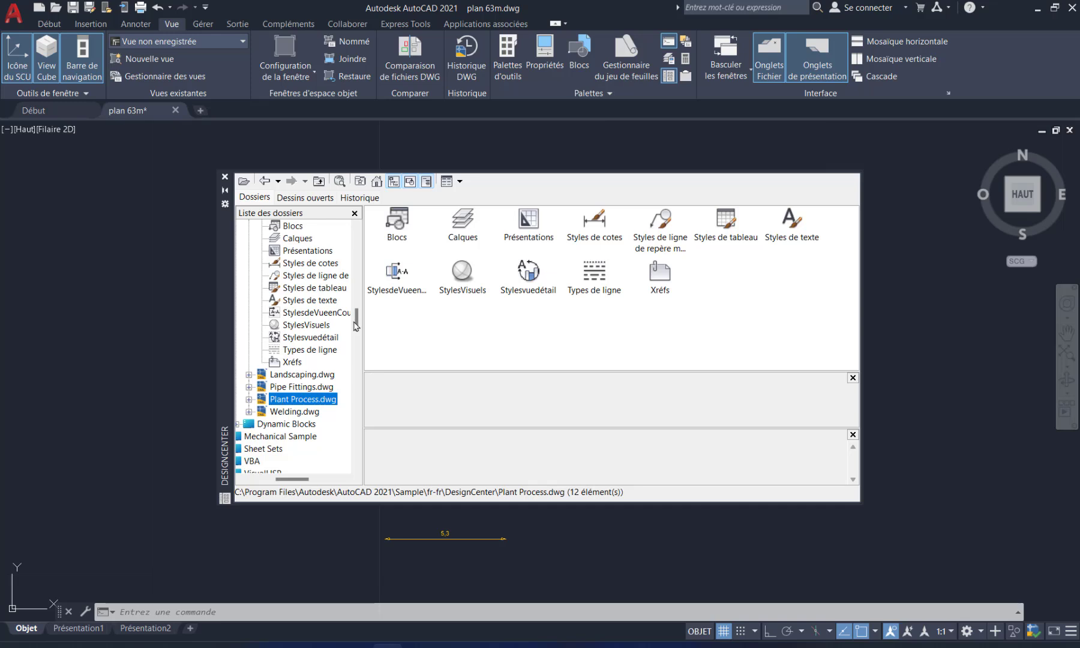
scroll(340, 281, "up", 4)
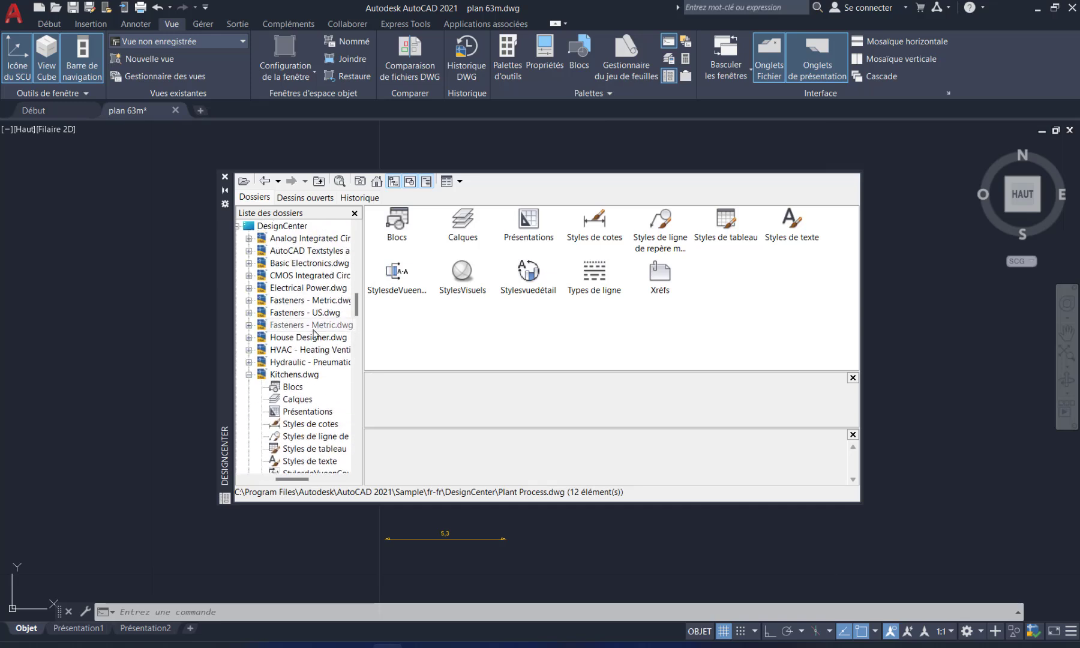
- Insert the Toilette - haut block from House Designer.dwg into the empty area below and to the right of the plan
double_click(278, 337)
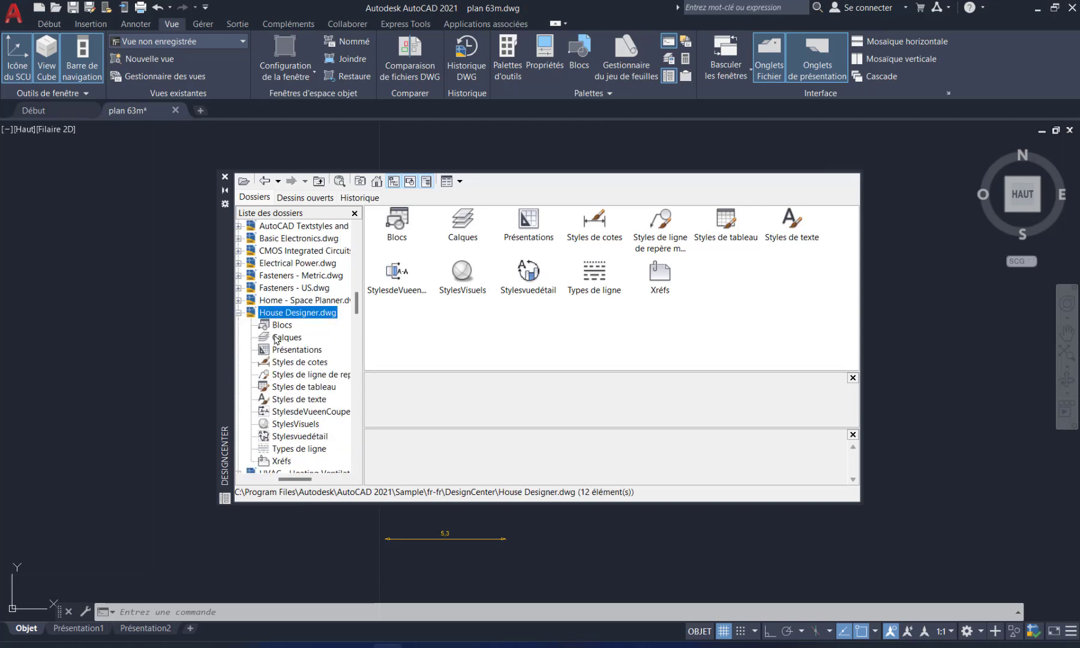
double_click(398, 228)
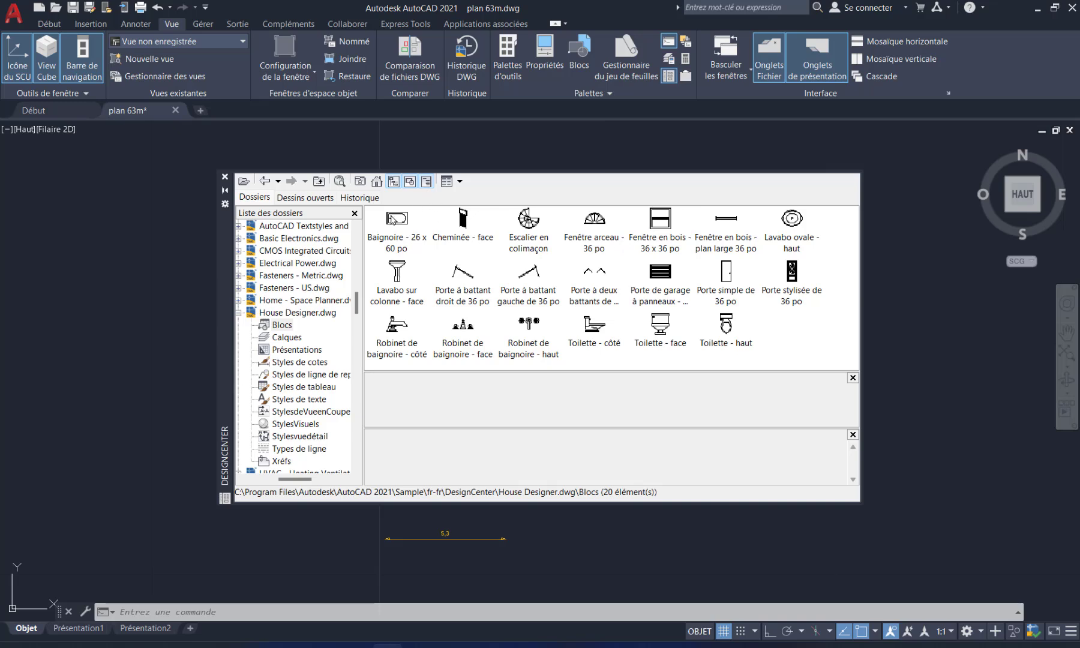
left_click(401, 222)
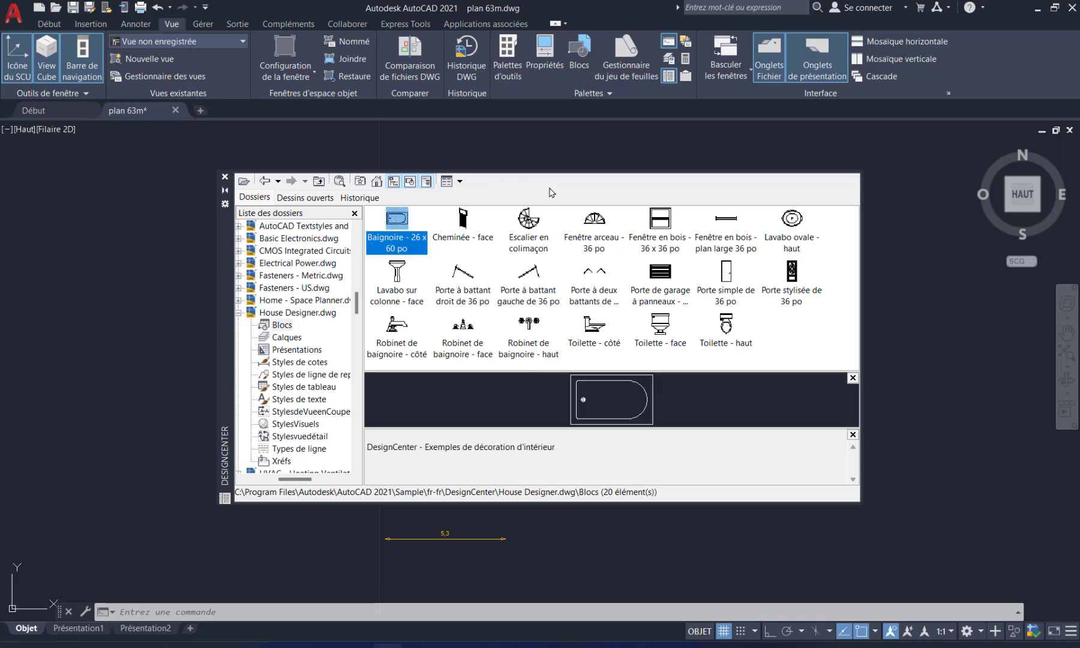
left_click(723, 352)
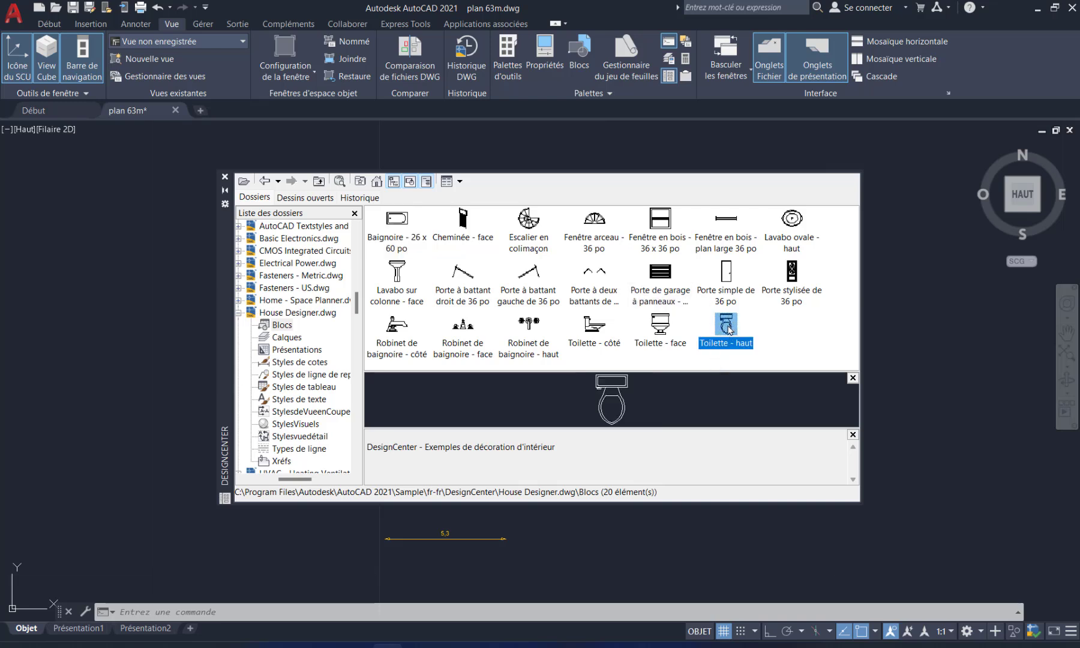
mouse_move(726, 329)
left_mouse_down()
mouse_move(799, 444)
mouse_move(870, 492)
mouse_move(927, 500)
mouse_move(769, 410)
mouse_move(965, 486)
mouse_move(947, 500)
left_mouse_up()
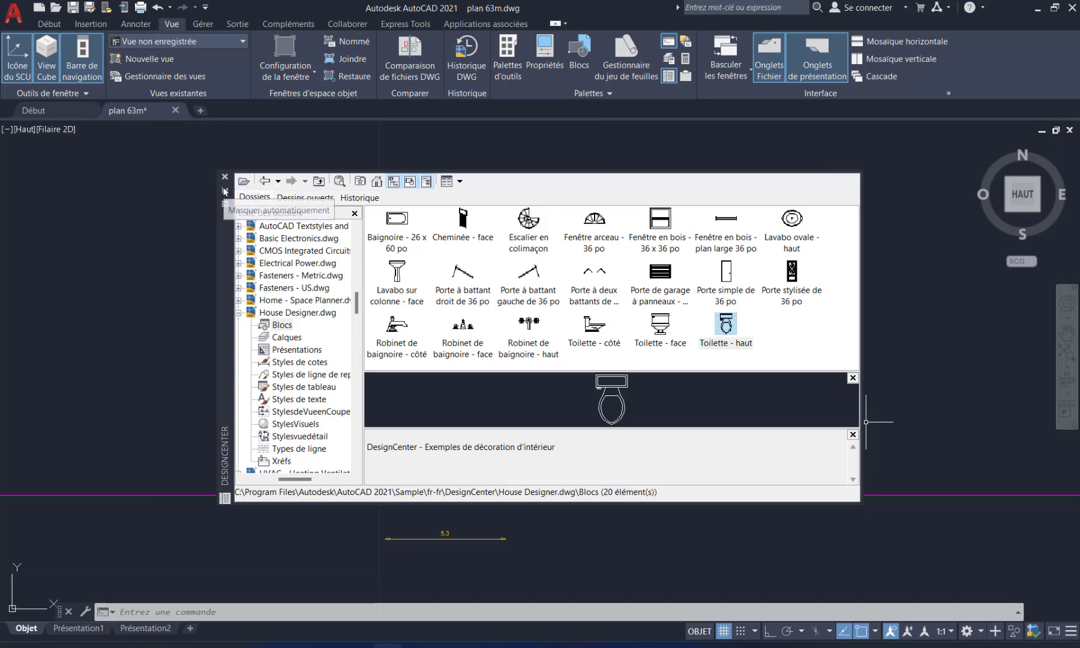
- Move the DesignCenter palette away from the plan and set it to hide automatically
left_click(223, 188)
left_click_drag(220, 235, 46, 201)
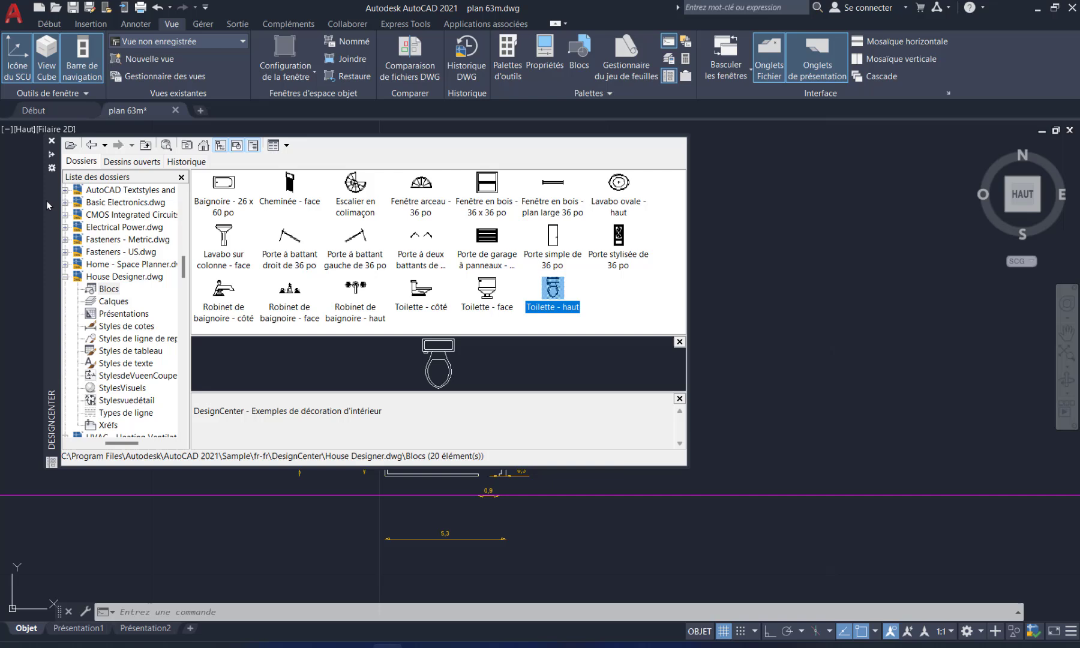
left_click(54, 155)
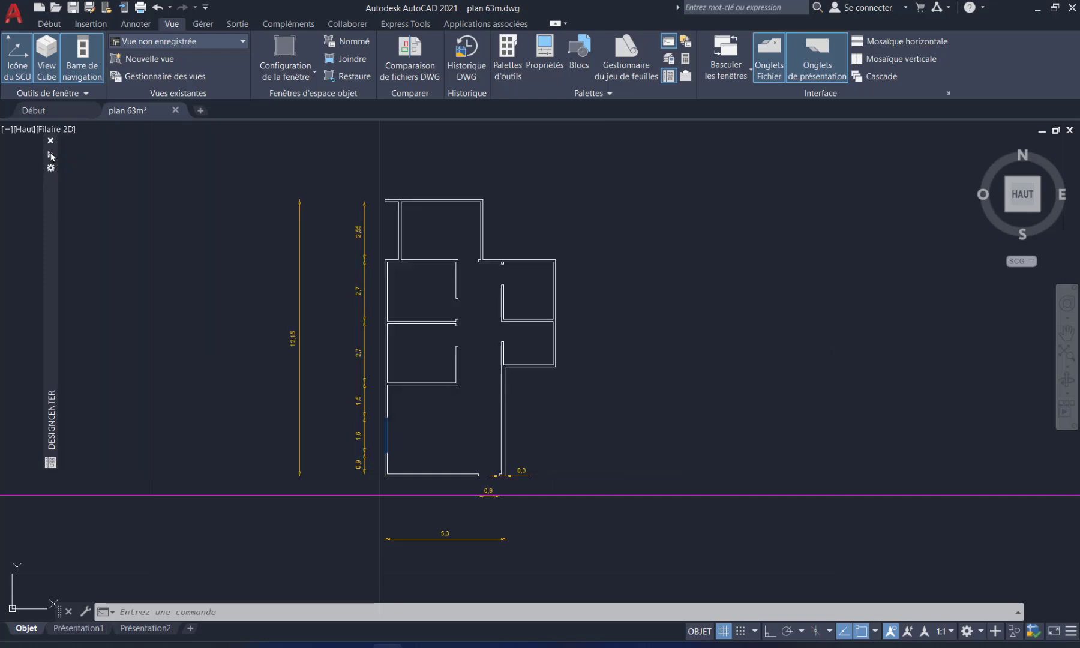
- Examine the inserted toilet block and compare its size with the floor plan
scroll(780, 438, "down", 2)
scroll(780, 439, "down", 4)
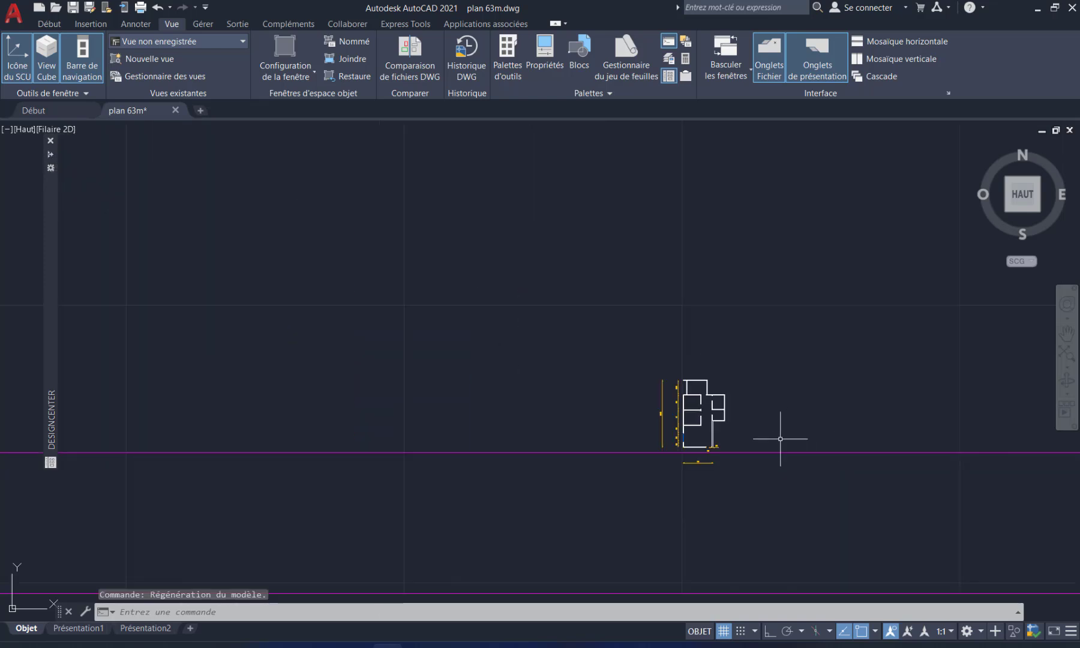
middle_click_drag(807, 445, 559, 286)
scroll(559, 285, "up", 5)
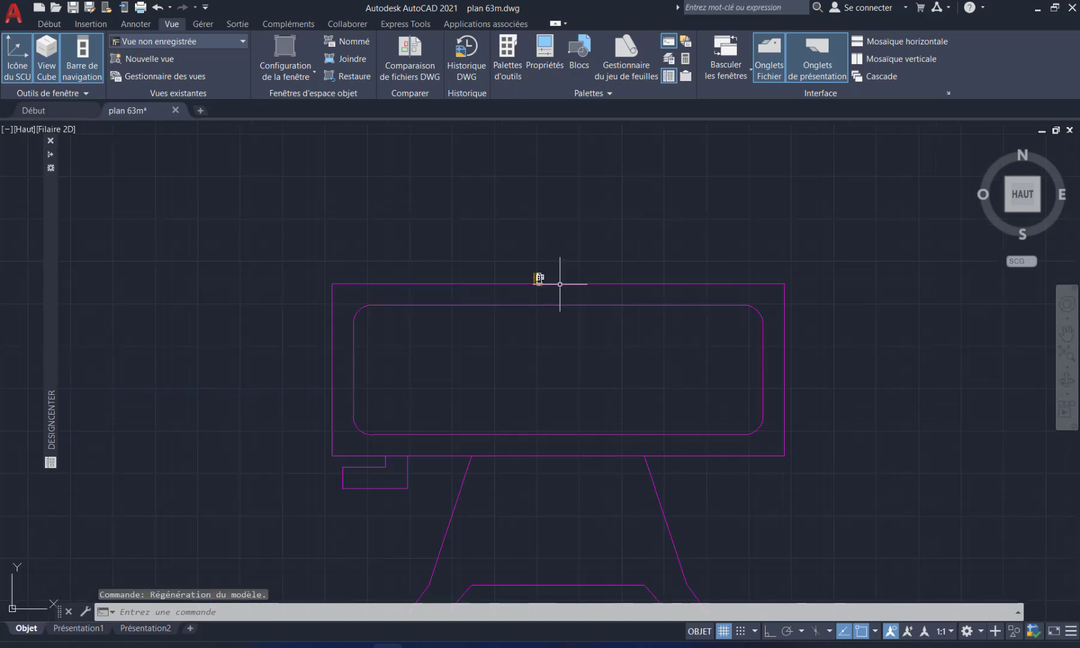
scroll(560, 284, "down", 1)
mouse_move(586, 350)
middle_mouse_down()
mouse_move(558, 265)
mouse_move(545, 306)
mouse_move(535, 304)
middle_mouse_up()
scroll(533, 297, "up", 5)
scroll(532, 290, "down", 5)
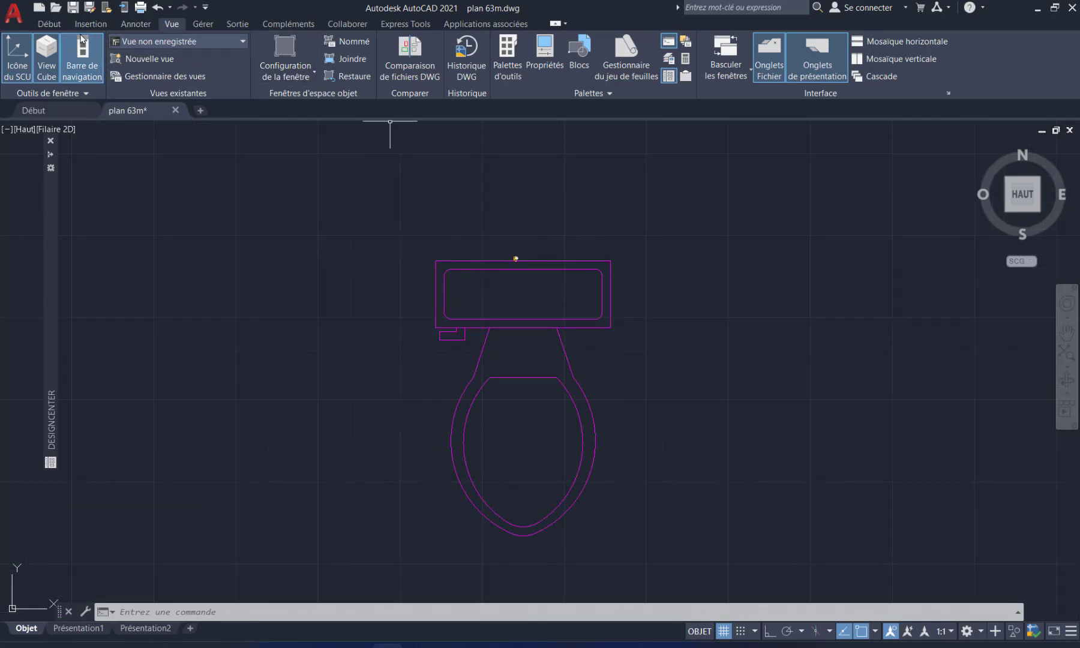
left_click(48, 25)
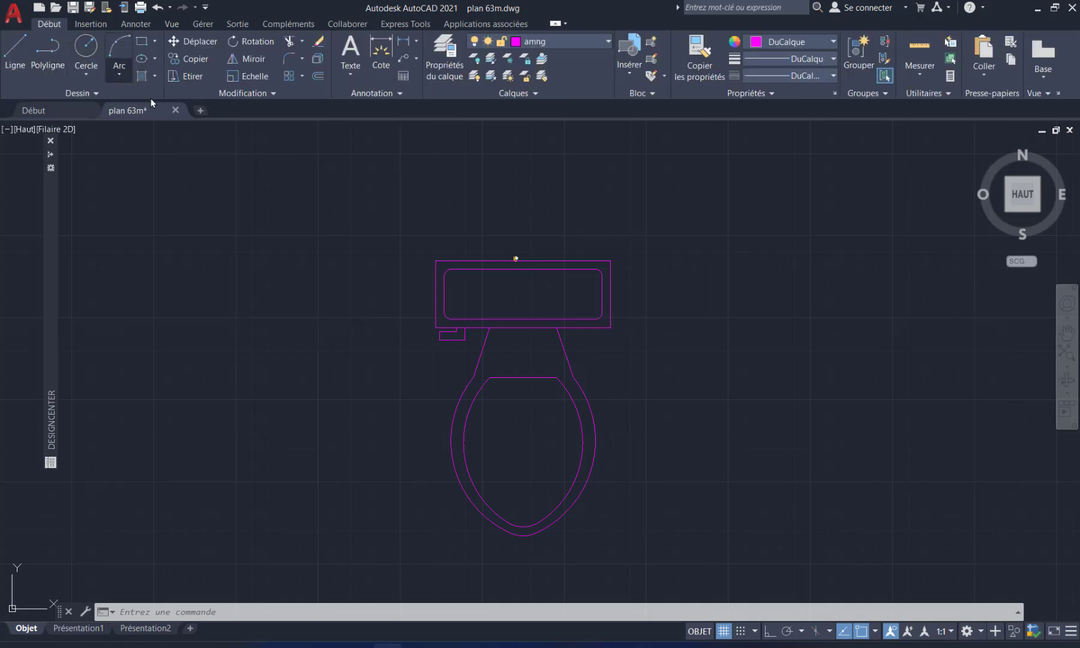
left_click(444, 282)
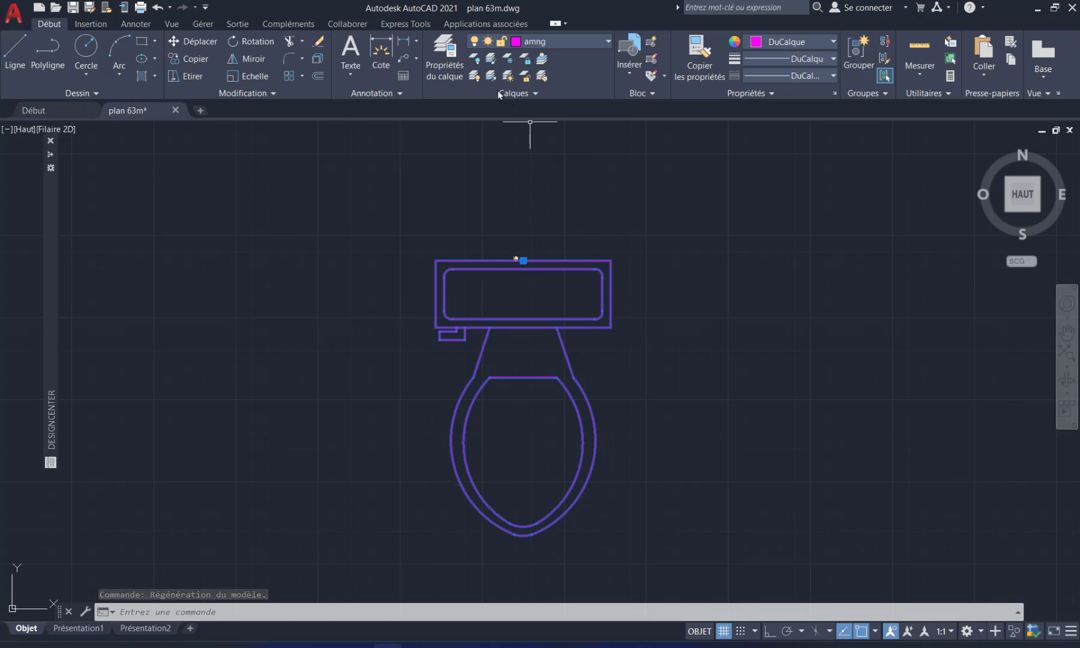
left_click(248, 76)
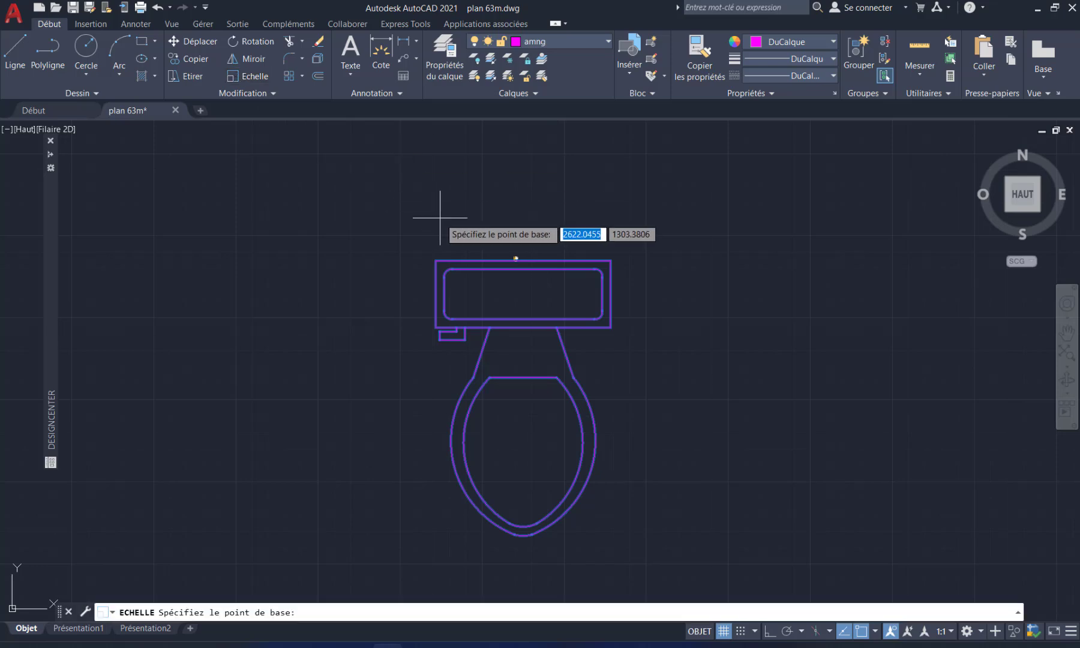
scroll(466, 273, "up", 3)
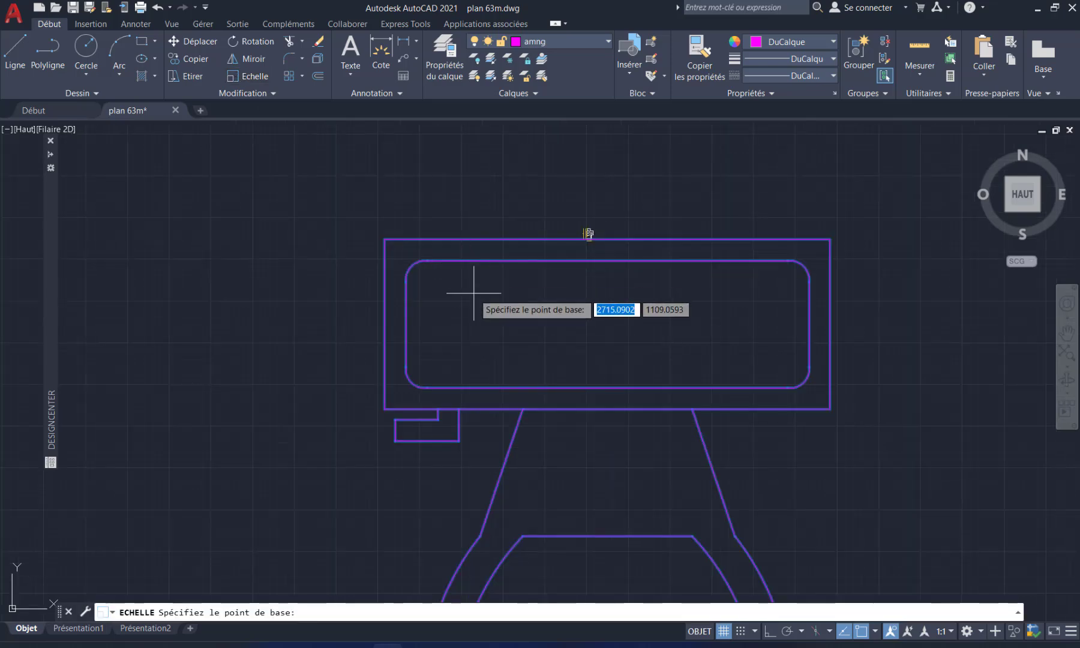
middle_click_drag(462, 295, 352, 258)
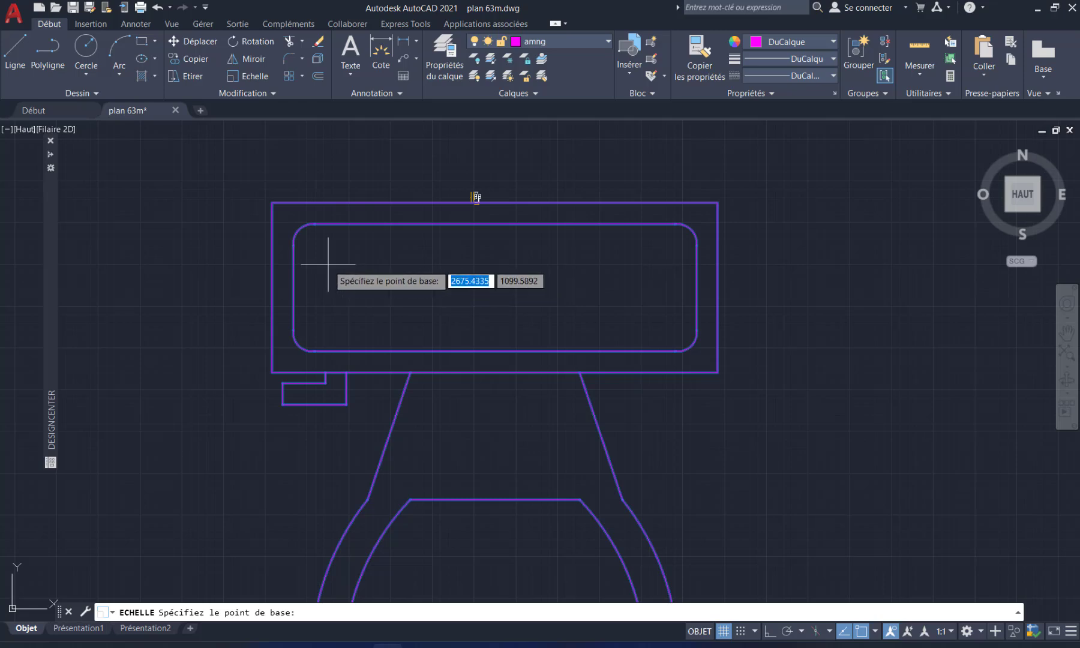
left_click(272, 203)
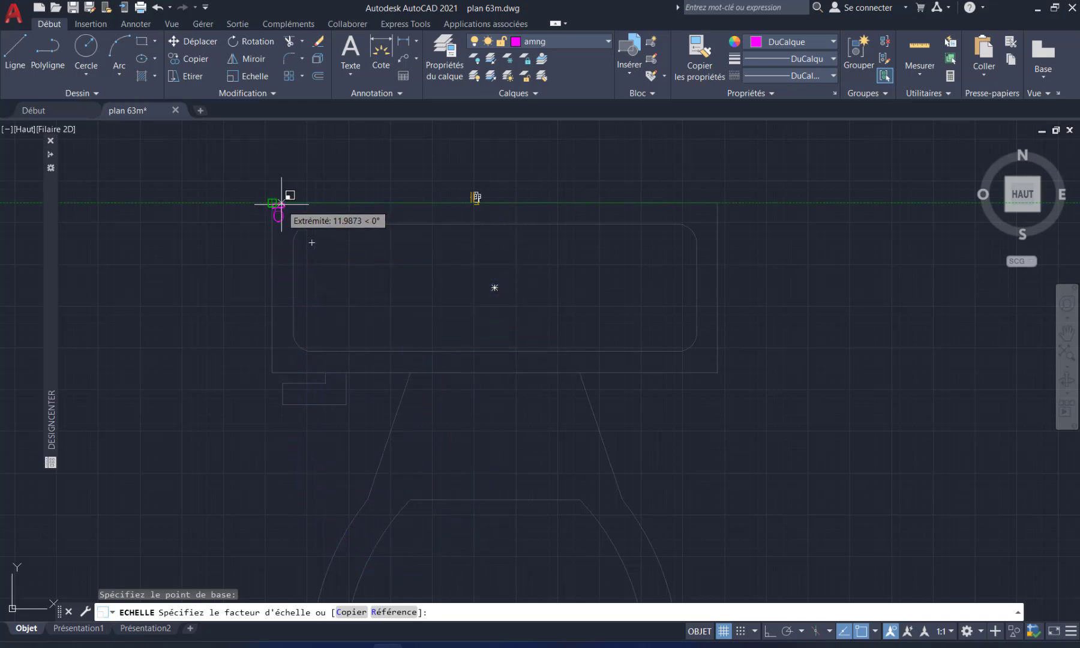
scroll(277, 204, "up", 8)
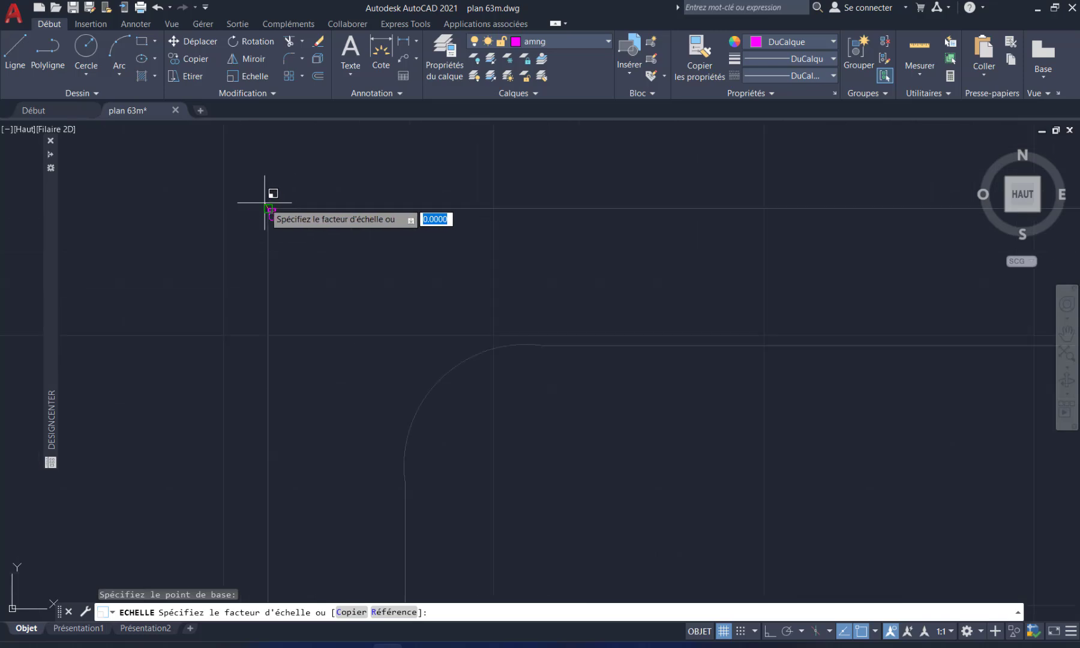
key("Escape")
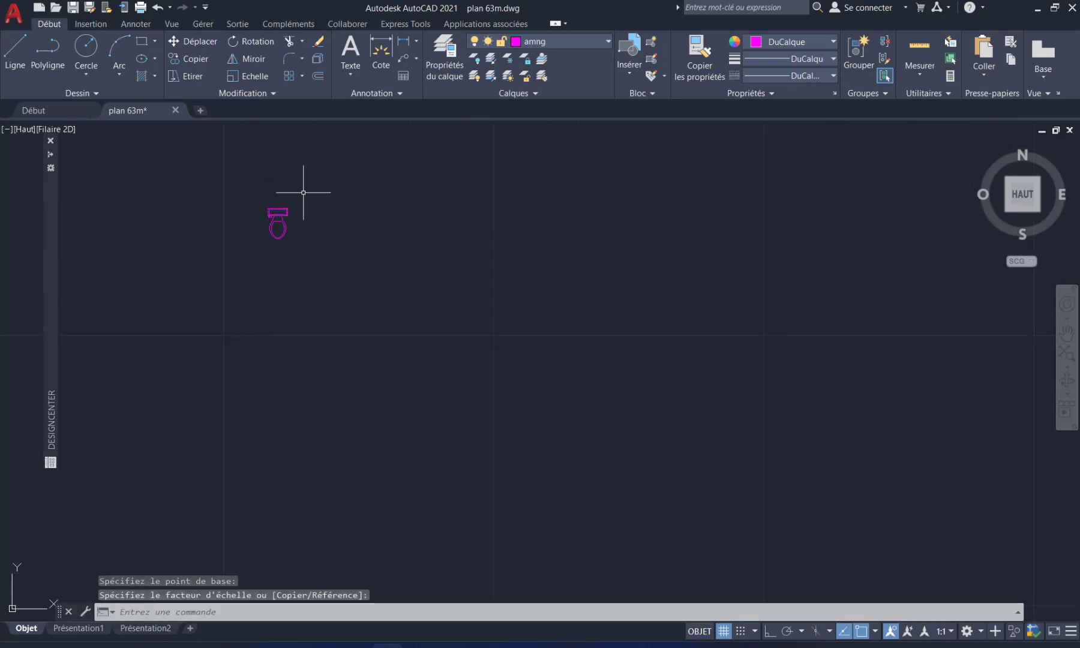
- Move the toilet block by its tank's upper-left corner into the empty space just right of the plan's lower walls
left_click(204, 41)
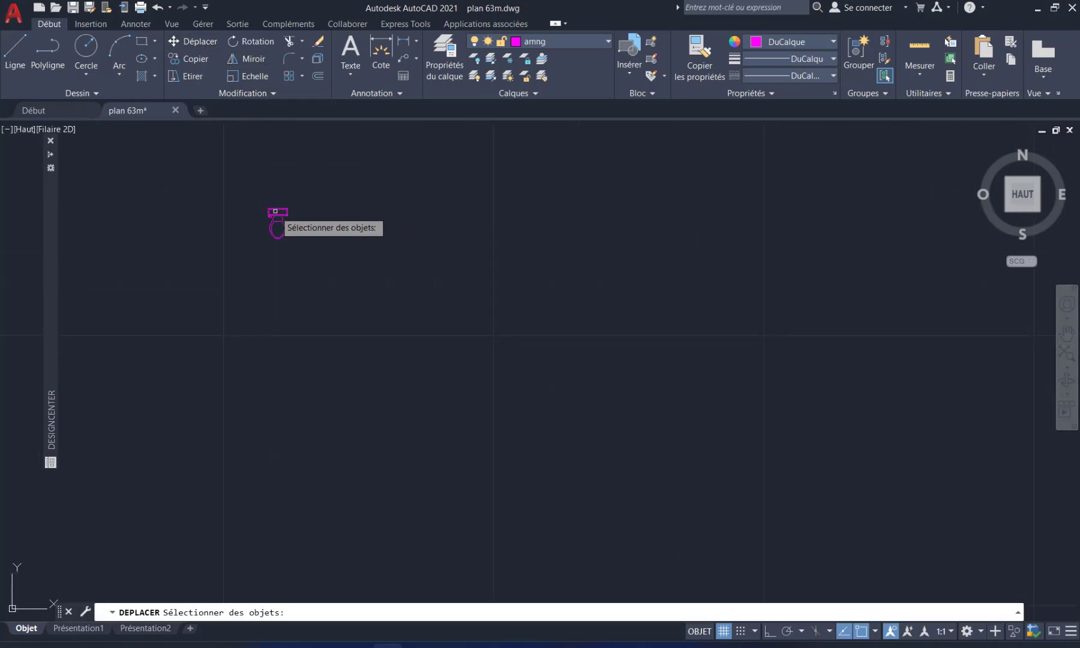
left_click(273, 215)
left_click(269, 222)
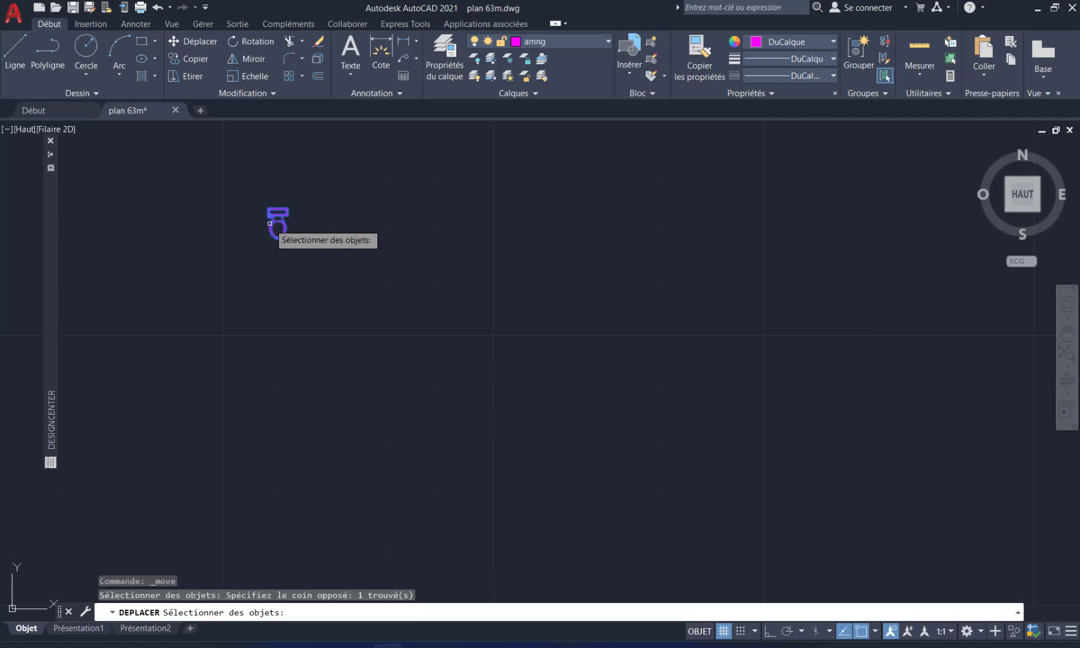
key("Return")
left_click(268, 209)
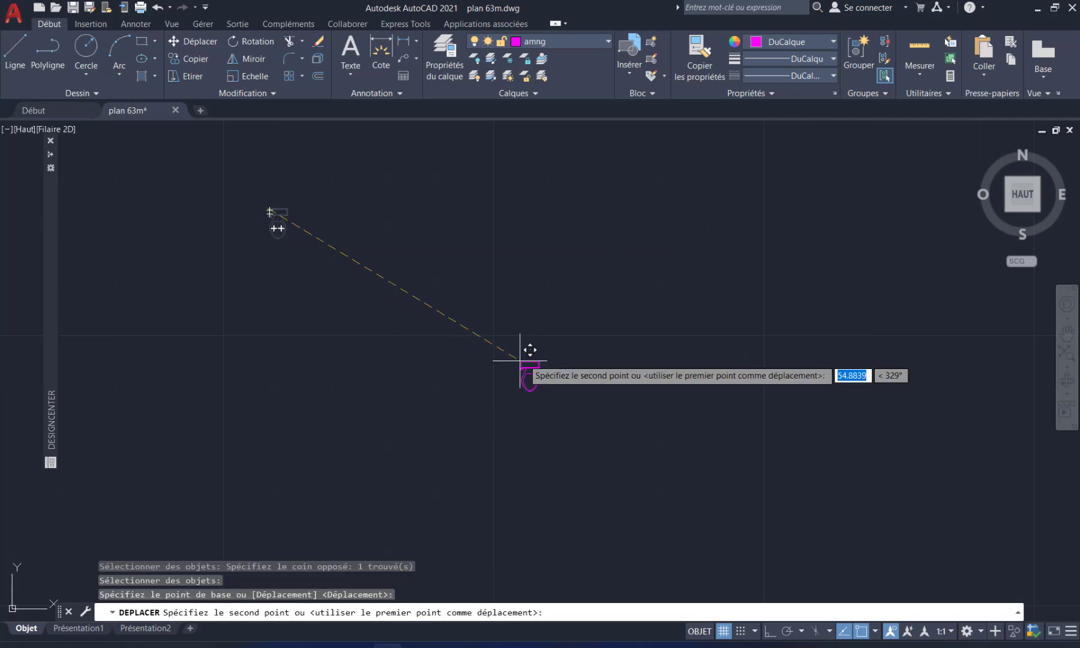
scroll(521, 360, "down", 6)
scroll(584, 355, "up", 4)
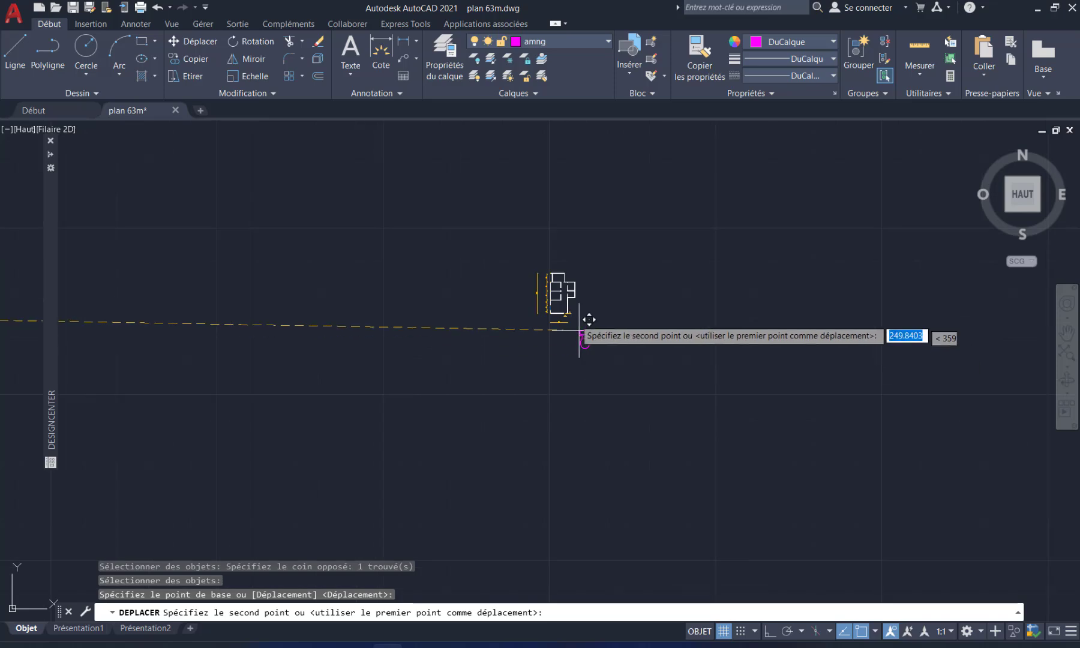
scroll(513, 339, "up", 8)
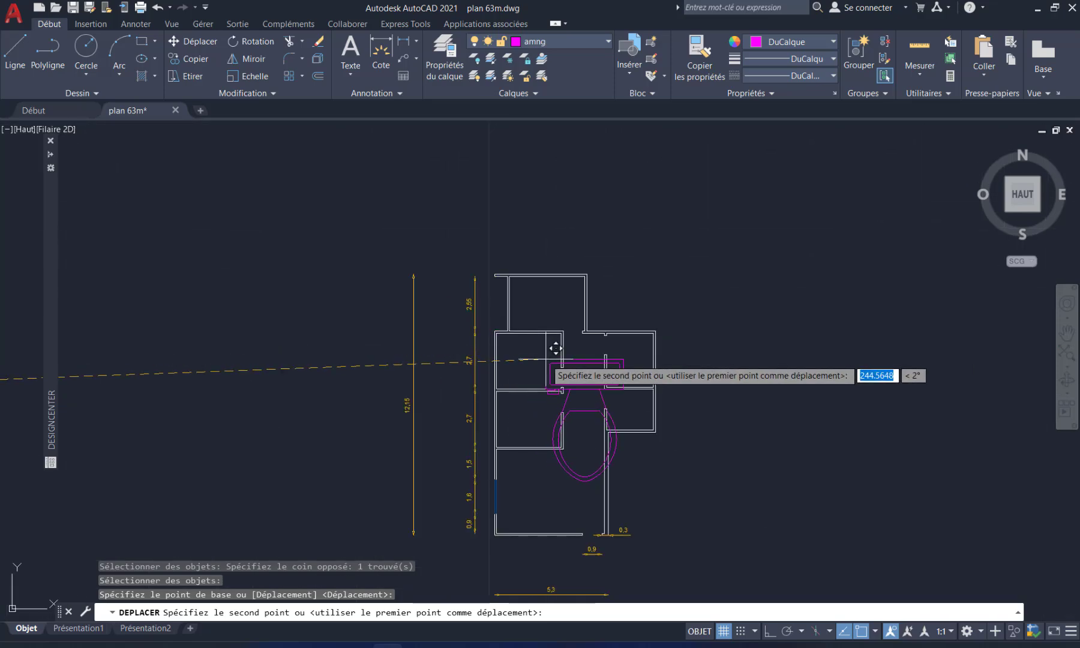
middle_click_drag(552, 349, 434, 292)
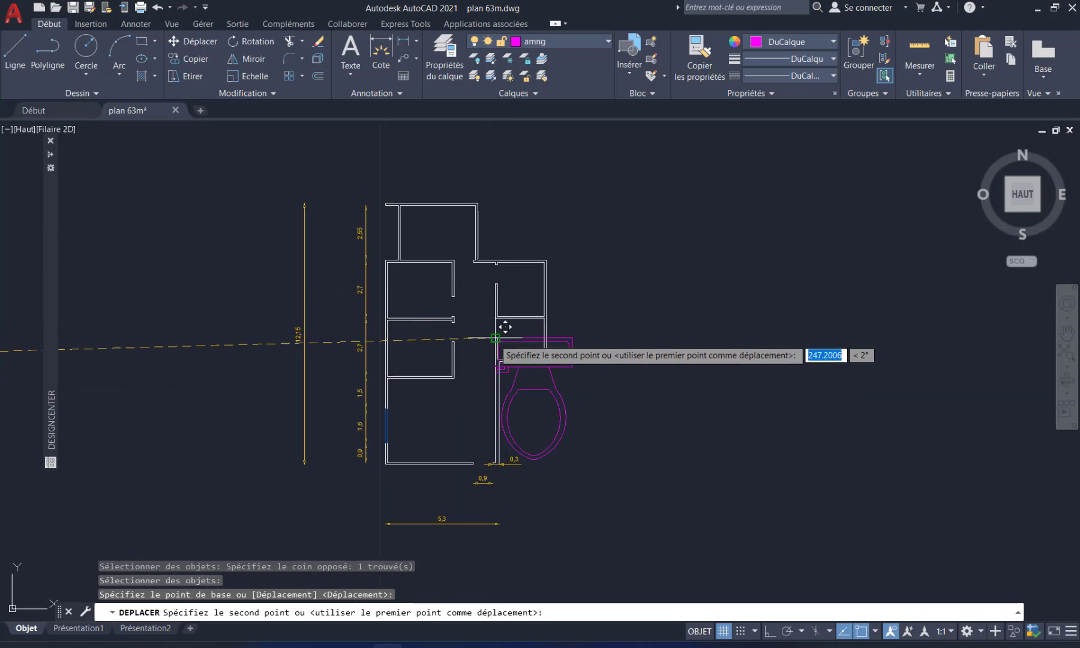
scroll(429, 331, "down", 2)
scroll(426, 251, "up", 7)
scroll(428, 252, "down", 4)
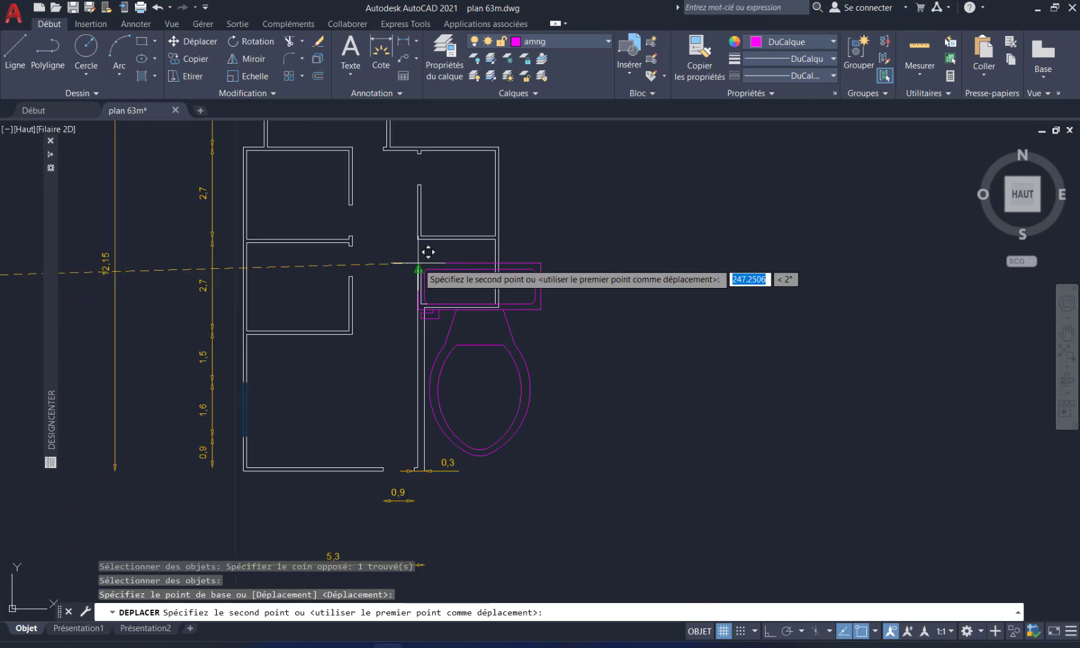
left_click(603, 316)
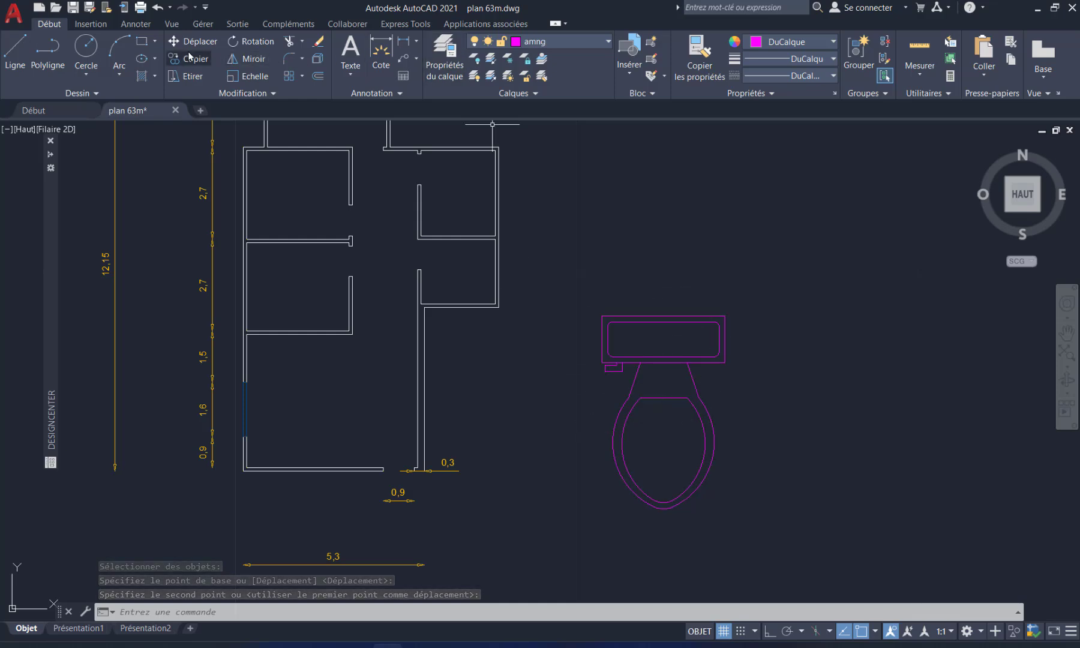
- Draw a 0.6 by 0.6 rectangle downward and to the right from the upper-left corner of the toilet tank
left_click(154, 42)
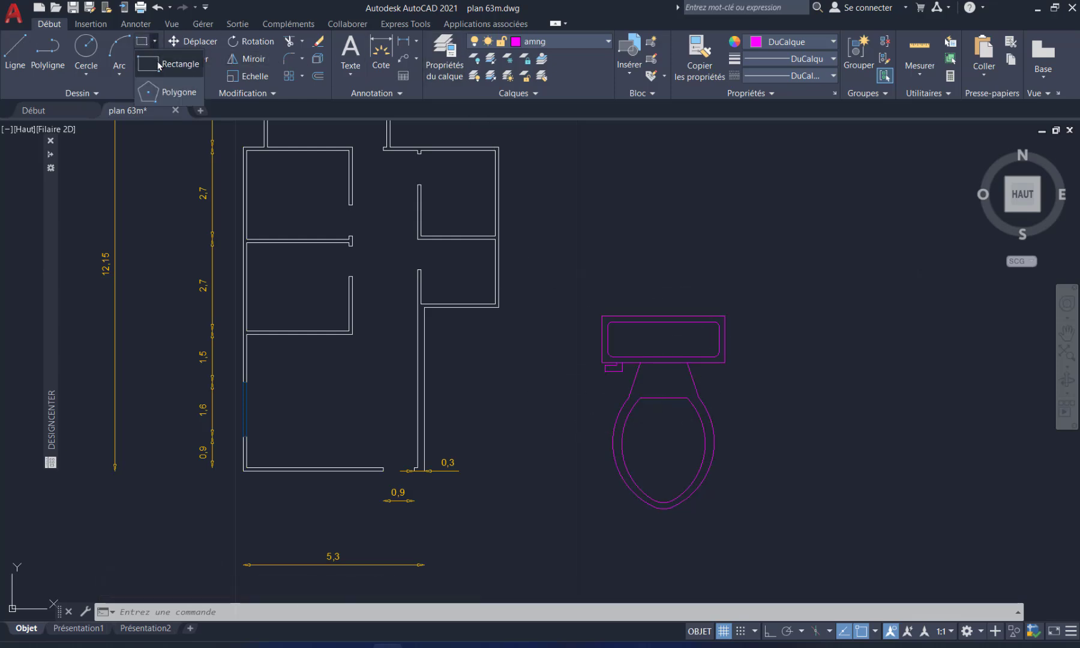
left_click(174, 63)
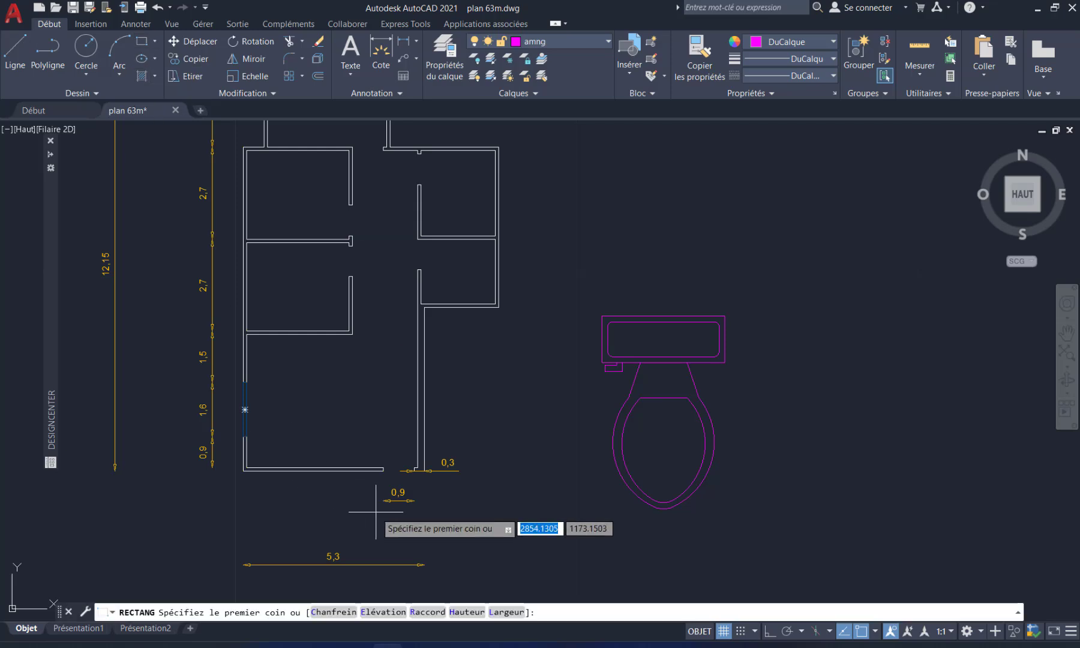
left_click(602, 316)
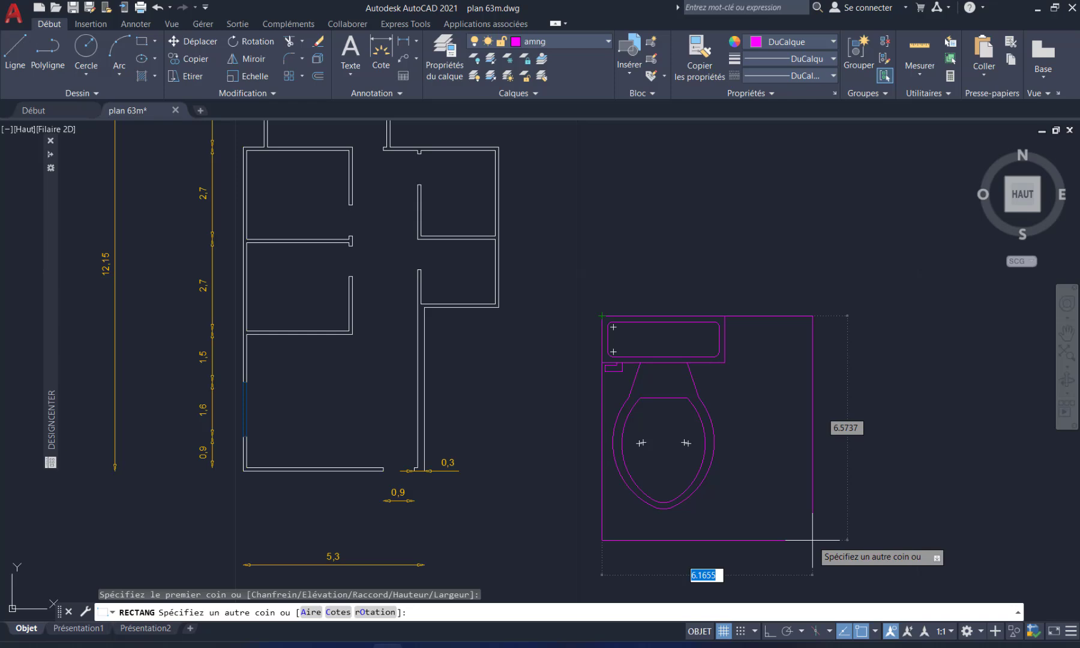
type("c")
key("Return")
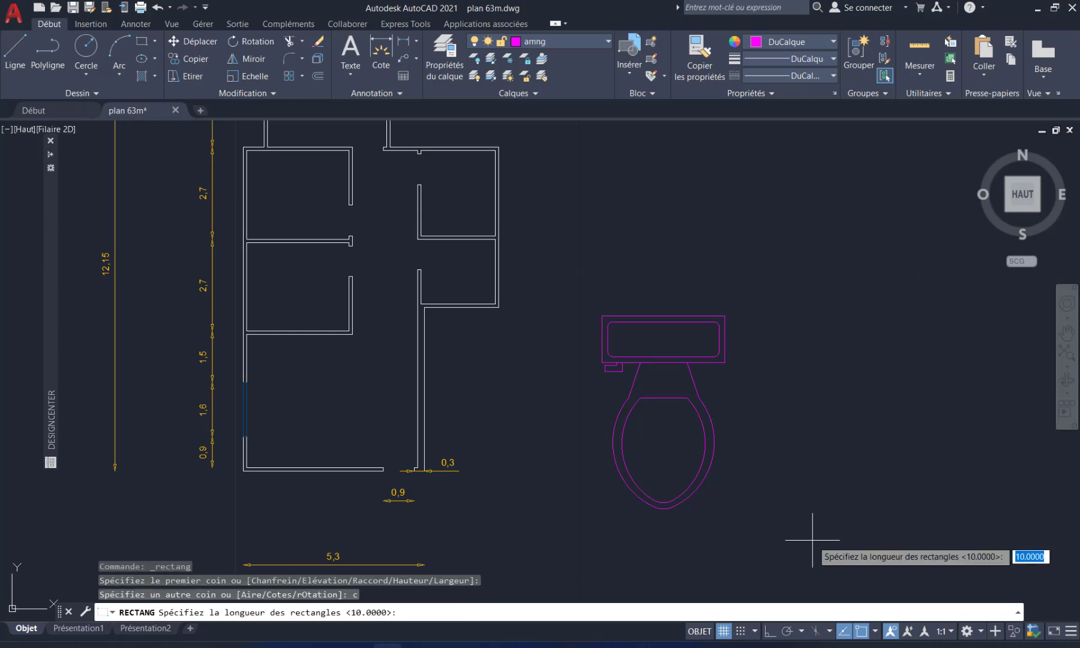
type(".6")
key("Return")
type(".6")
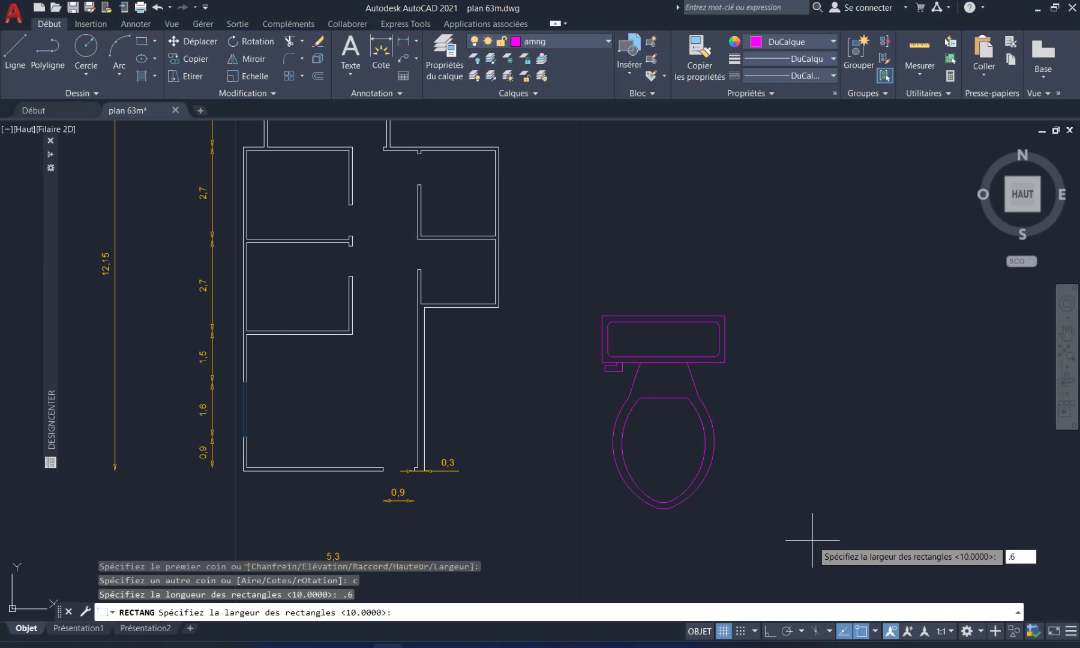
key("Return")
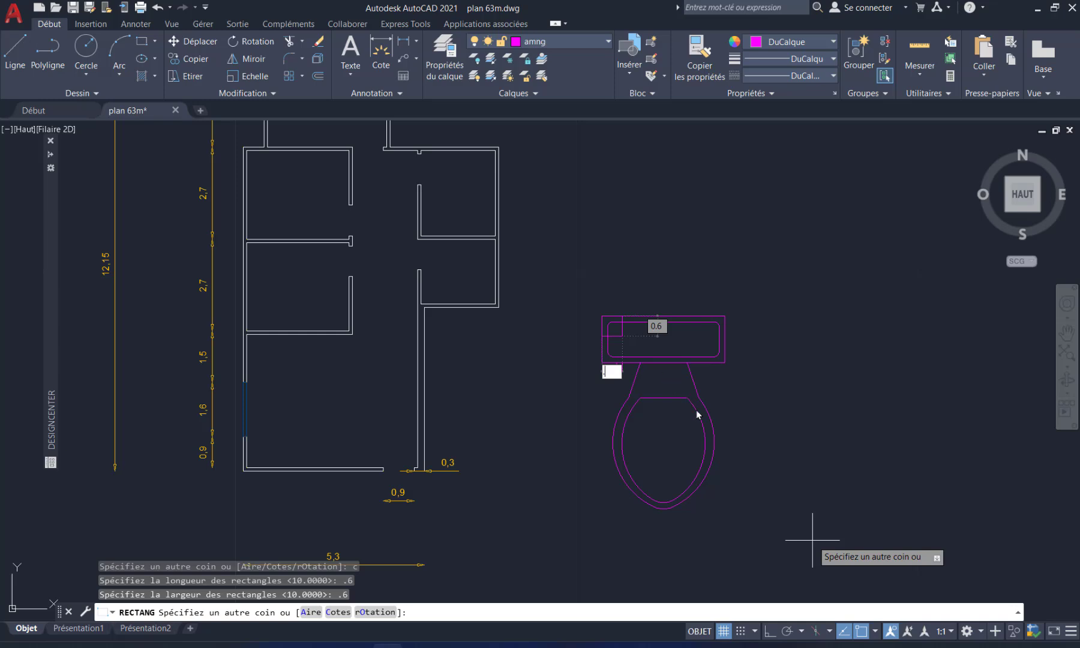
left_click(708, 434)
- Scale the toilet block by reference from its upper-left corner, fitting the tank's full width to the width of the 0.6 square
scroll(617, 342, "up", 8)
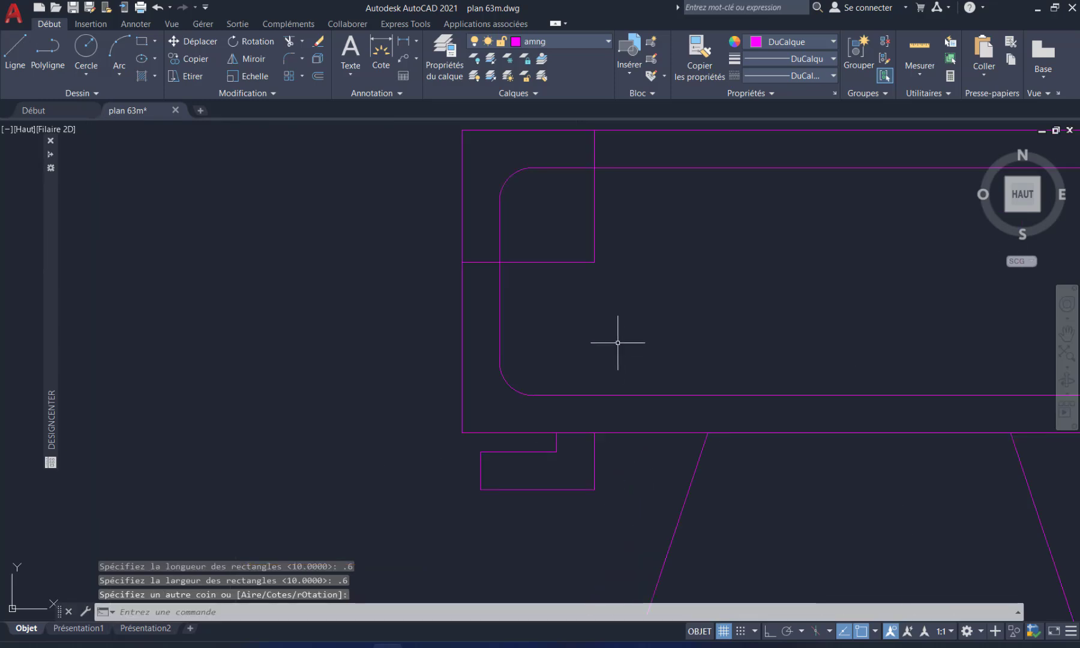
middle_click_drag(571, 193, 513, 306)
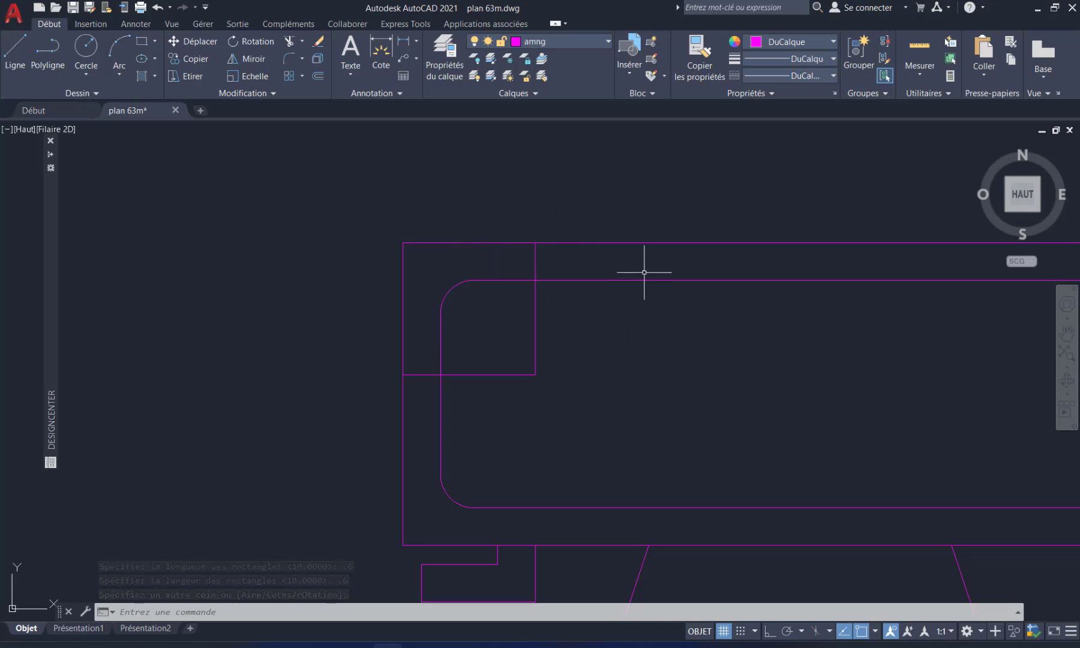
left_click(645, 240)
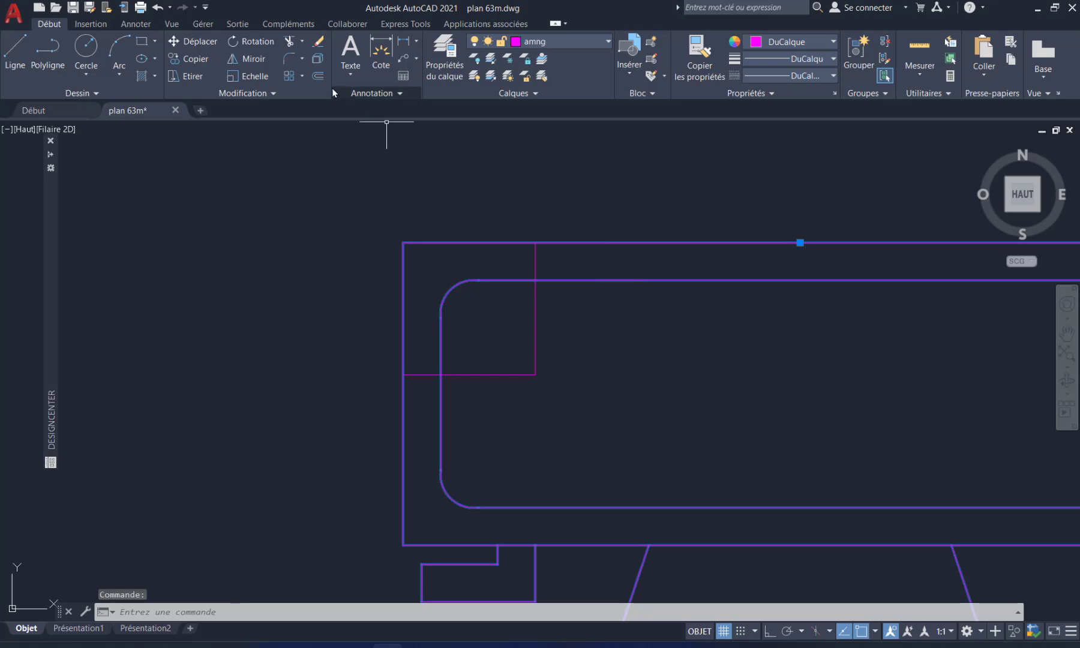
left_click(244, 76)
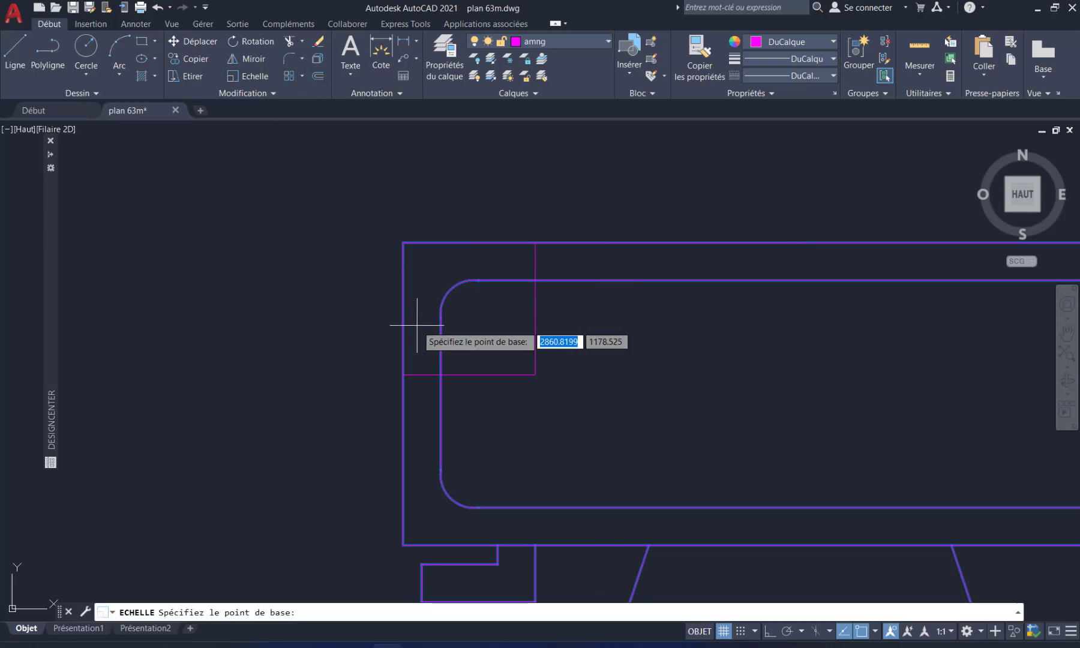
left_click(402, 243)
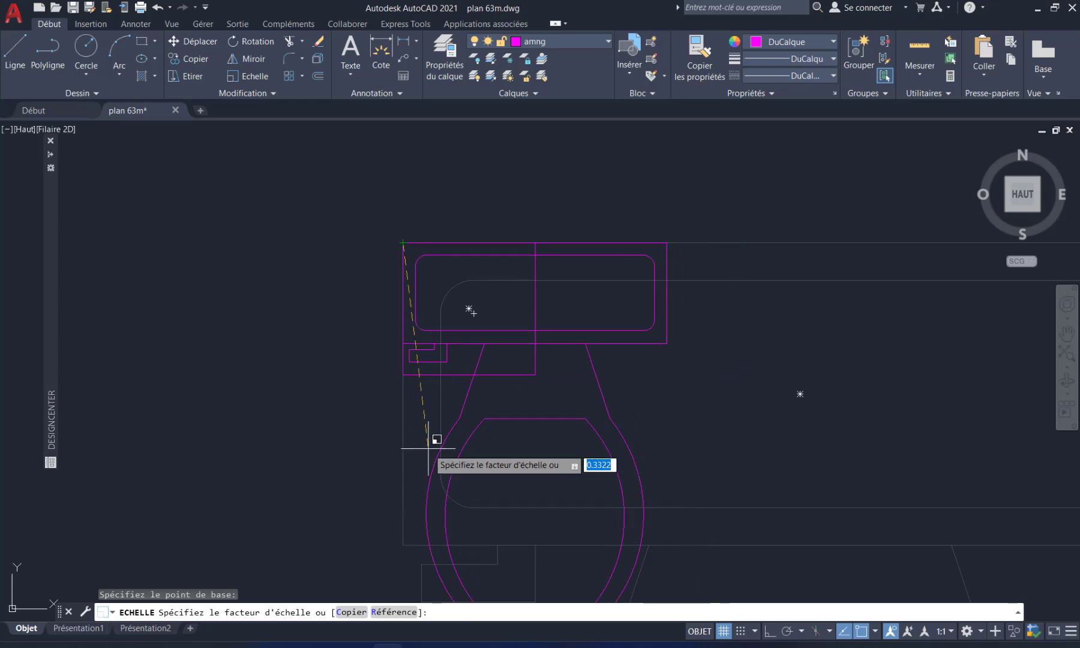
type("r")
key("Return")
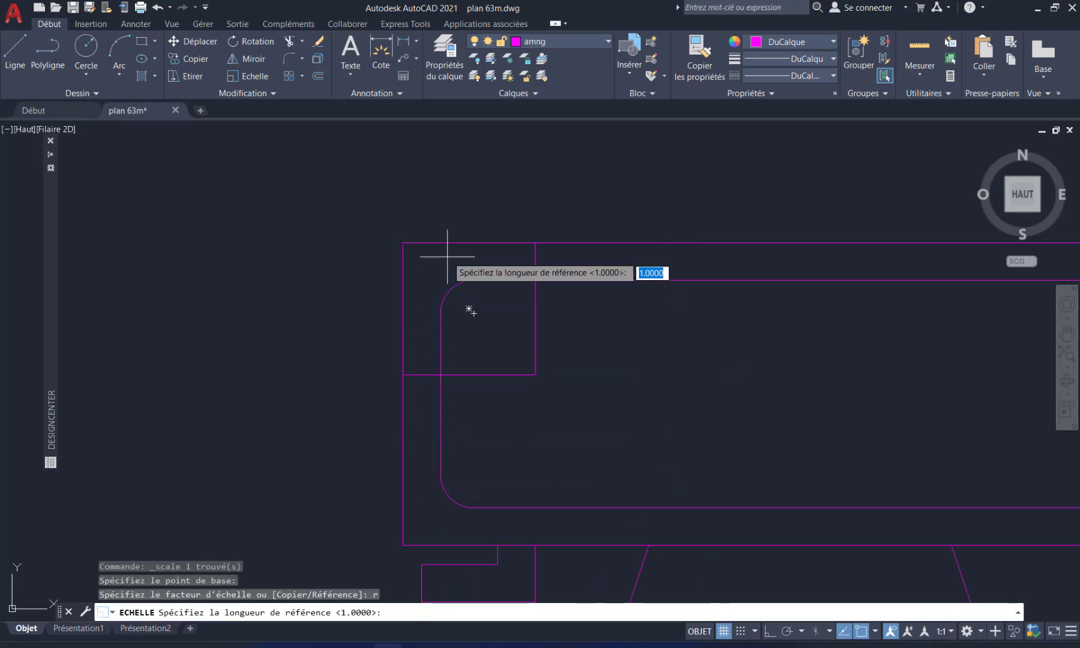
scroll(434, 253, "down", 2)
scroll(432, 252, "down", 2)
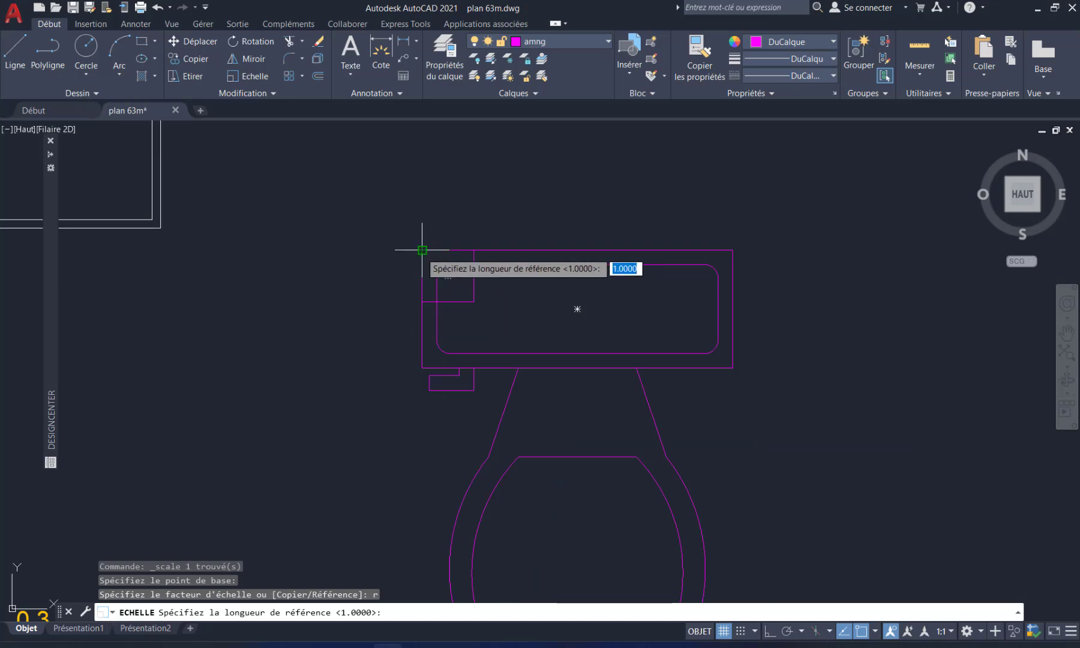
left_click(423, 250)
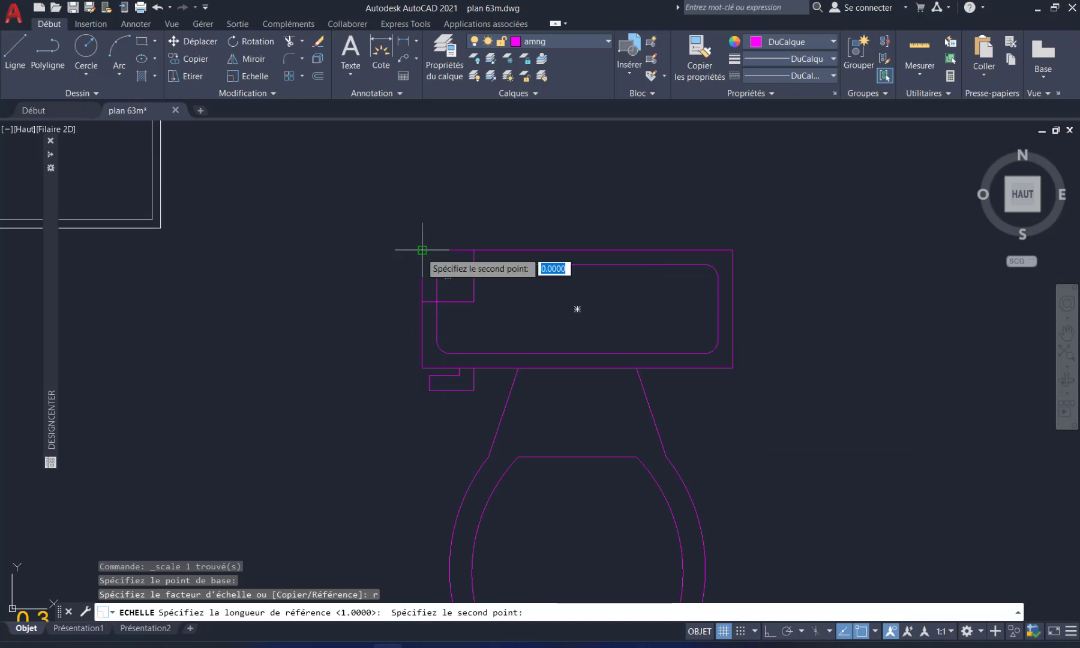
left_click(732, 249)
scroll(467, 246, "up", 3)
scroll(466, 246, "up", 2)
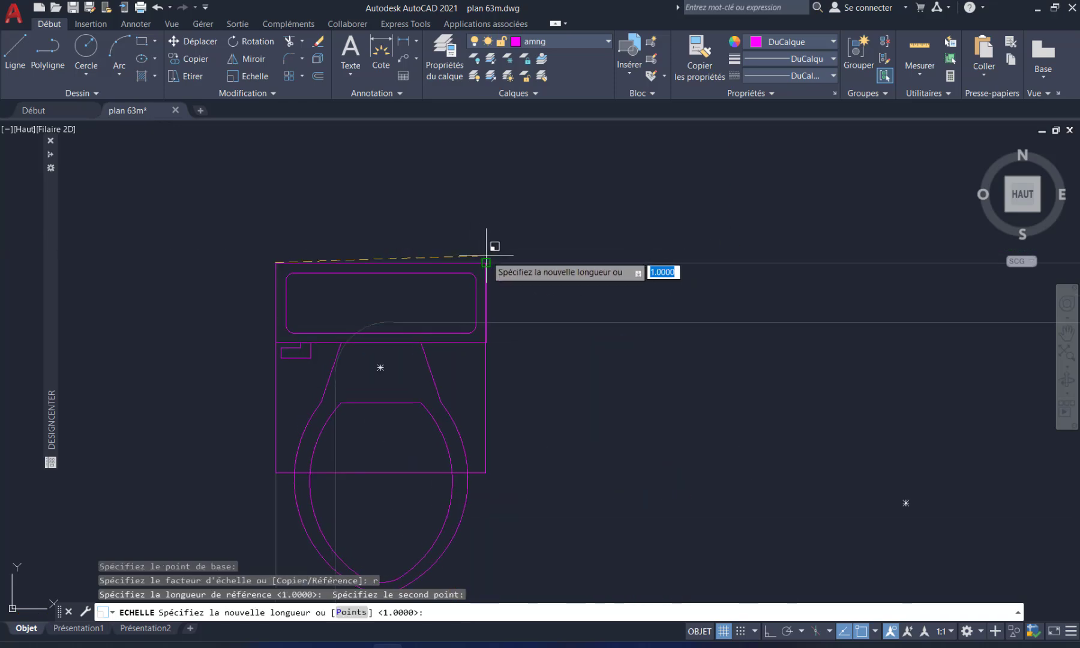
left_click(486, 262)
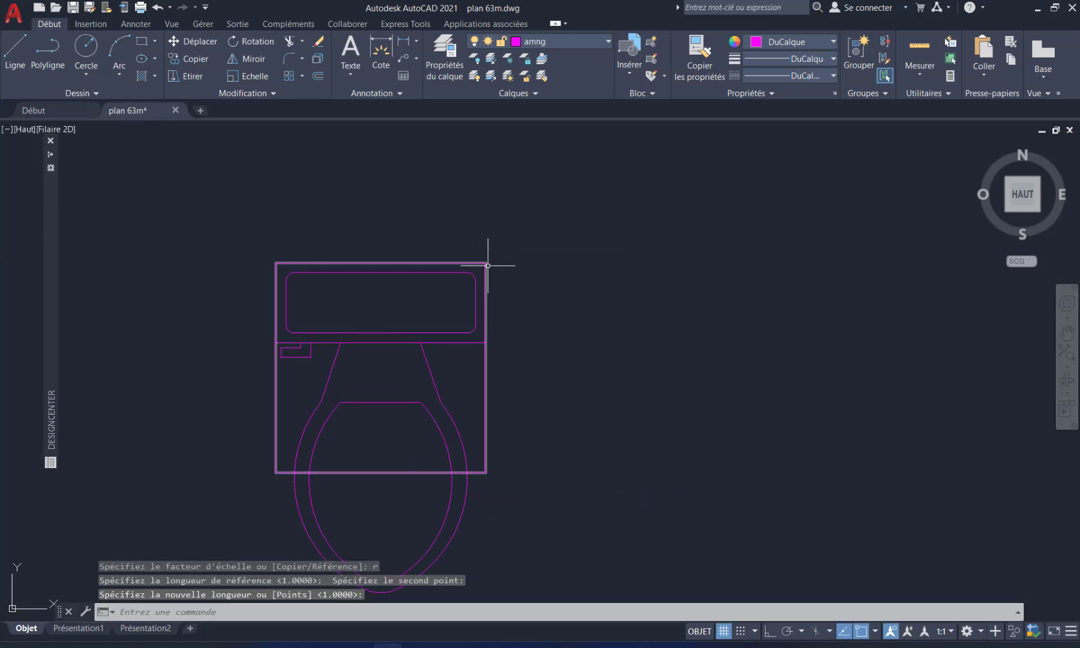
- Delete the 0.6 by 0.6 reference square drawn over the toilet block
middle_click_drag(525, 374, 547, 310)
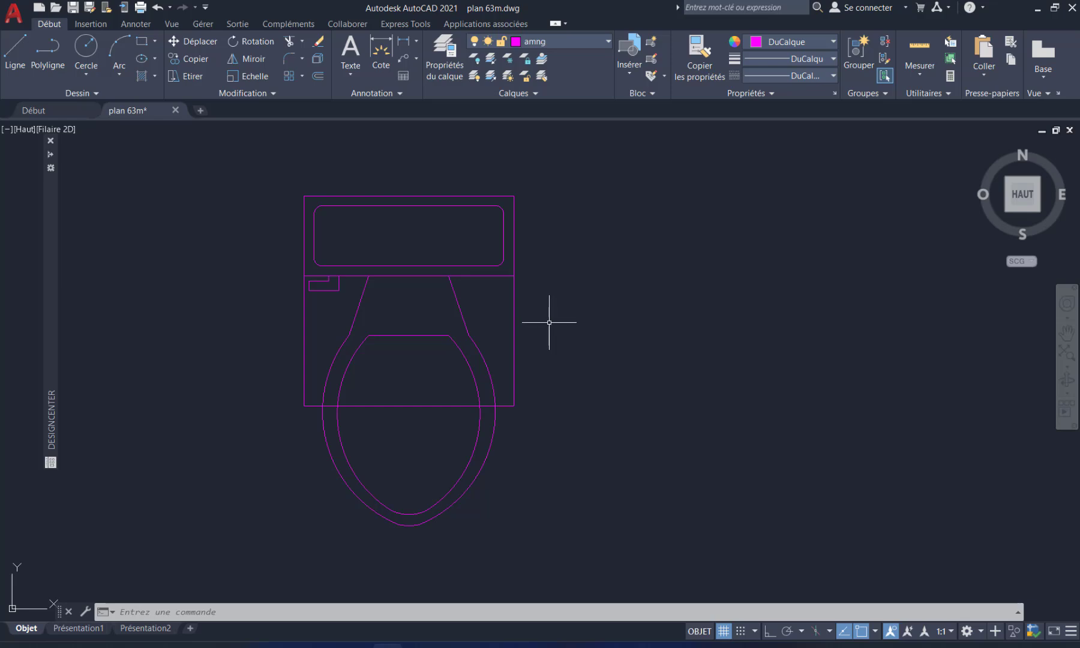
left_click(515, 323)
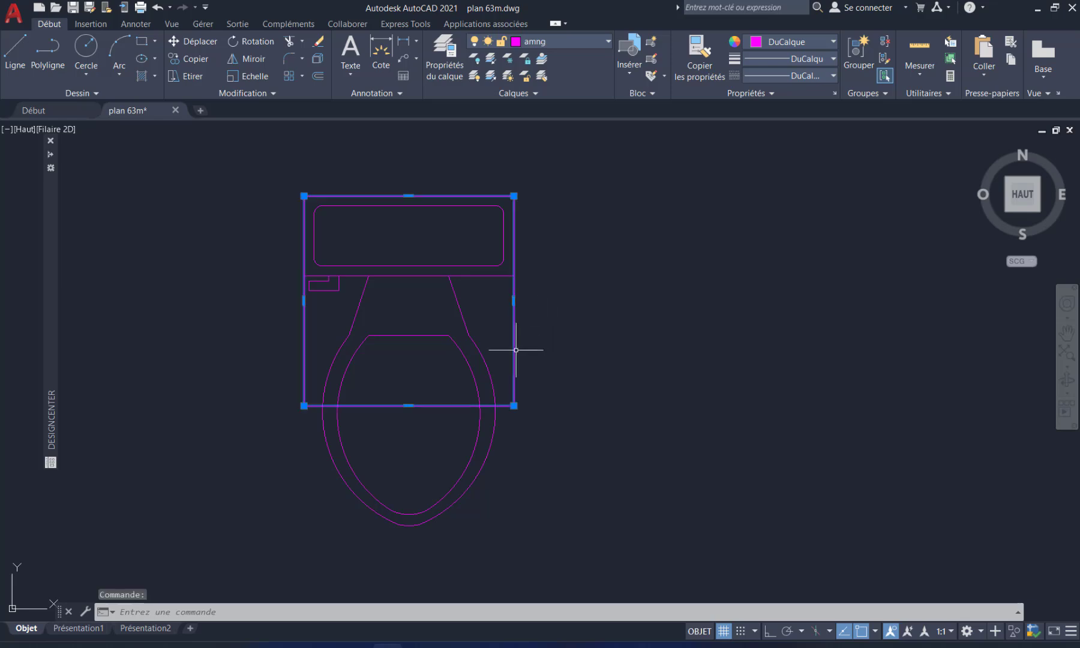
key("Delete")
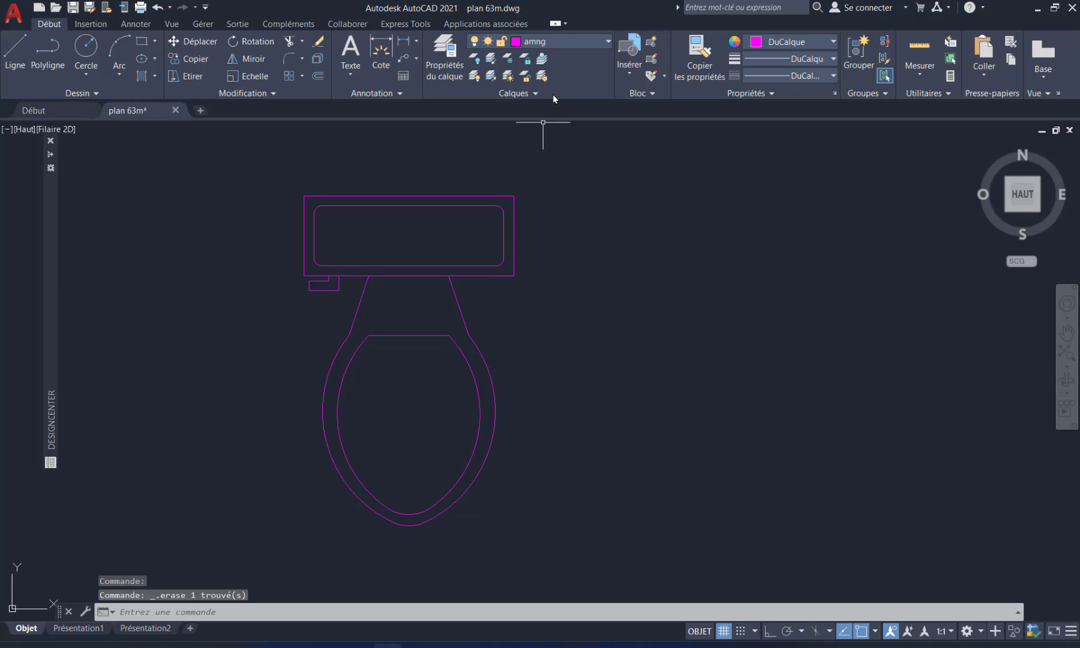
- Measure the toilet tank's full width along its upper edge
left_click(916, 77)
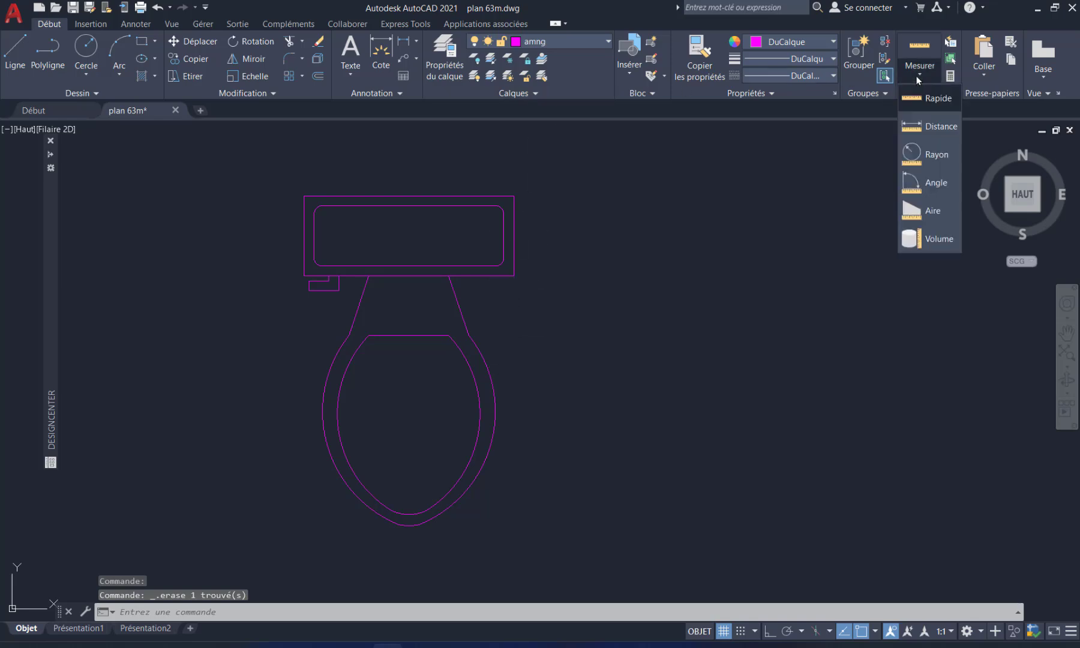
left_click(925, 127)
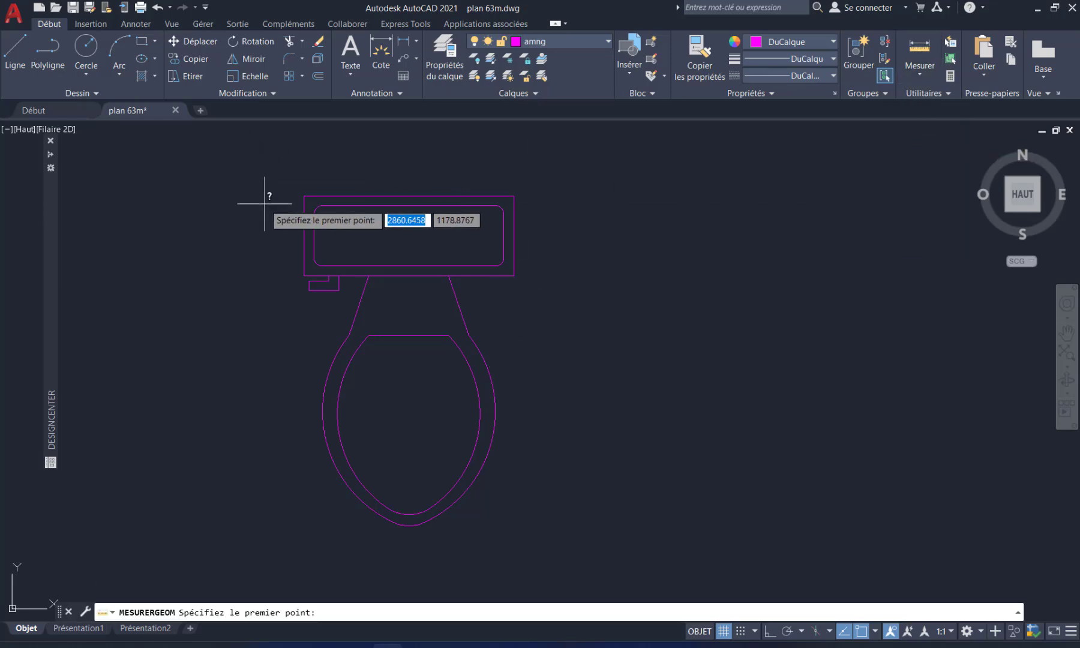
left_click(304, 196)
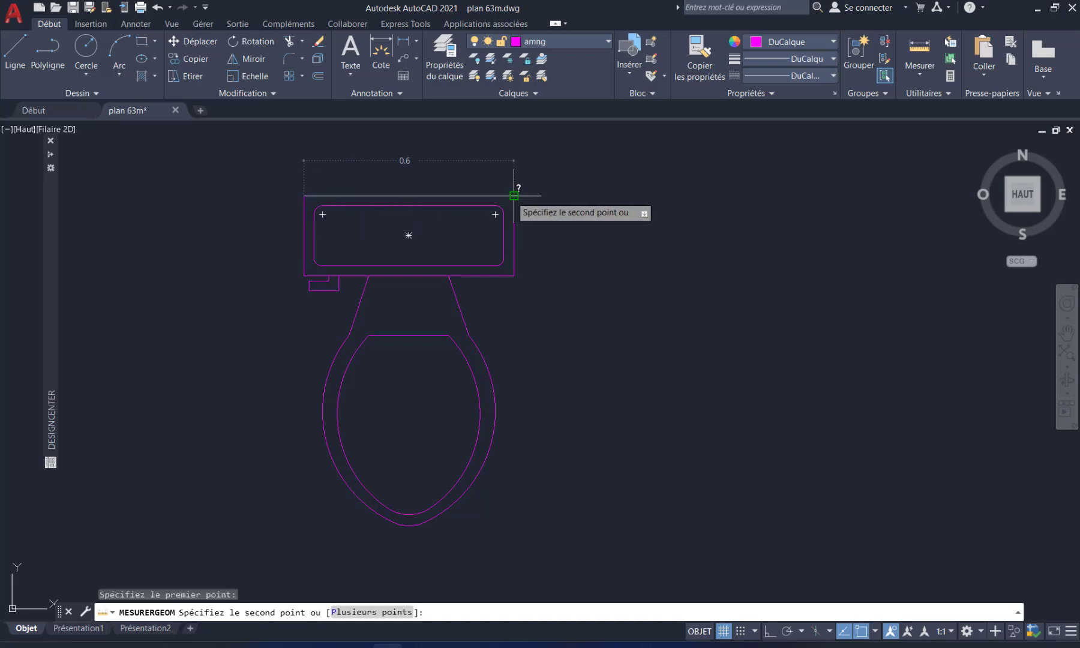
key("Escape")
- Move the toilet block by its tank's upper-left corner into the middle of the small room at the plan's lower right
scroll(462, 264, "down", 8)
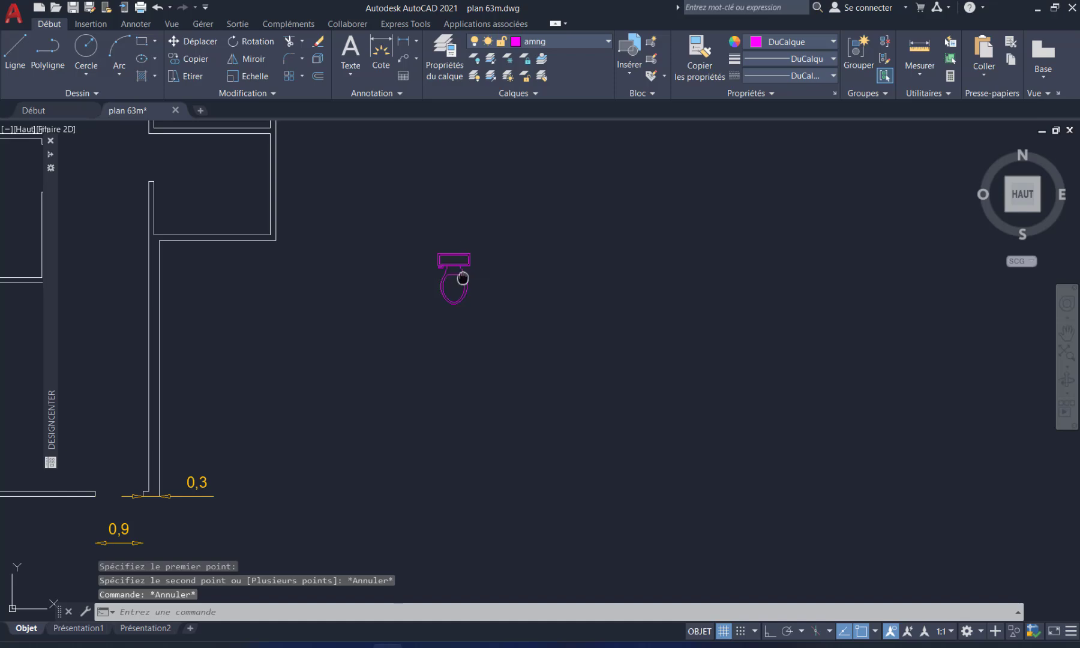
middle_click_drag(461, 270, 546, 485)
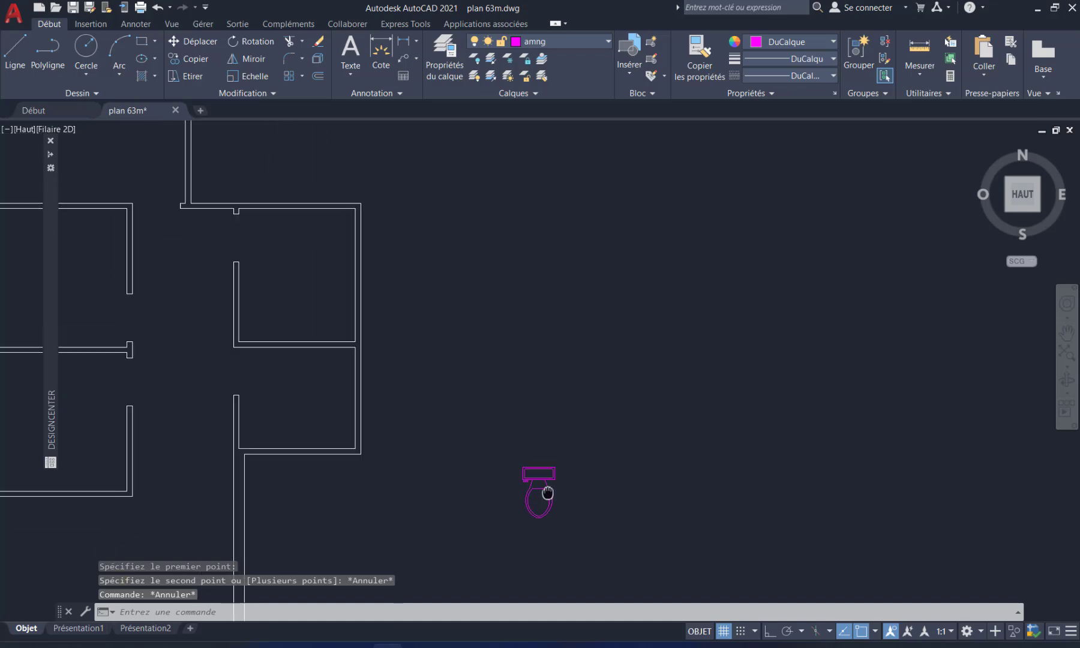
left_click(189, 40)
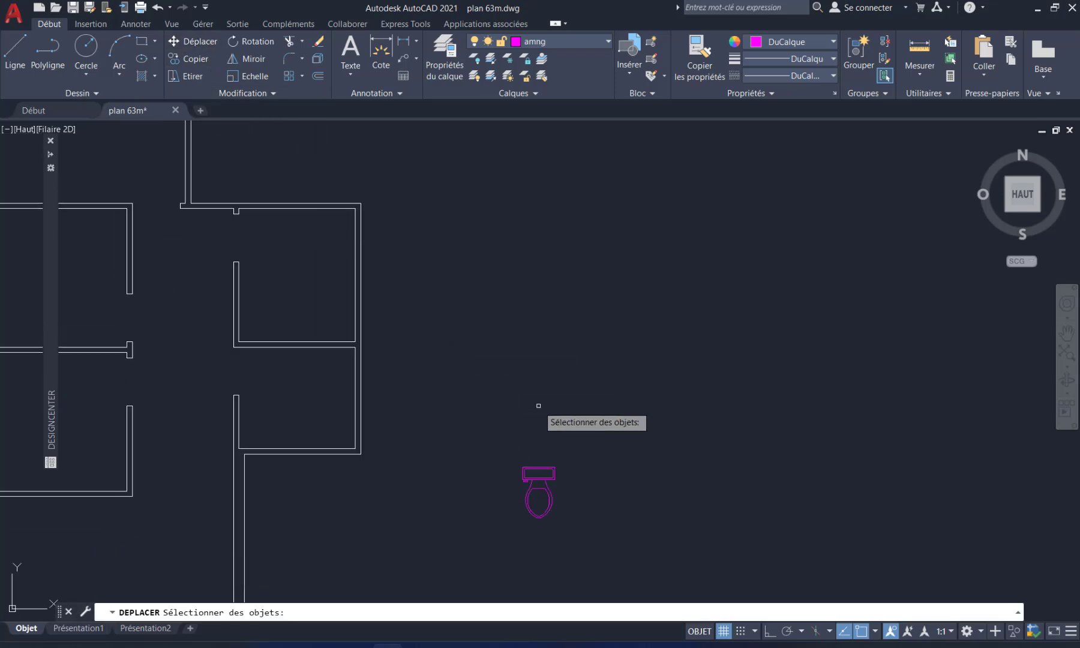
left_click(527, 475)
key("Return")
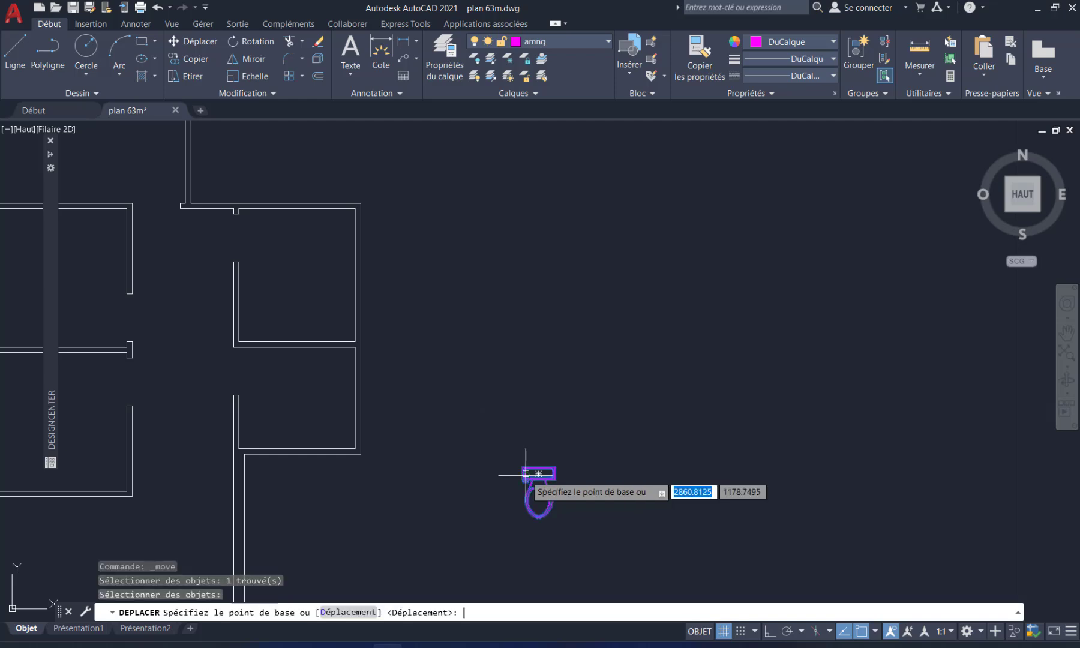
left_click(524, 469)
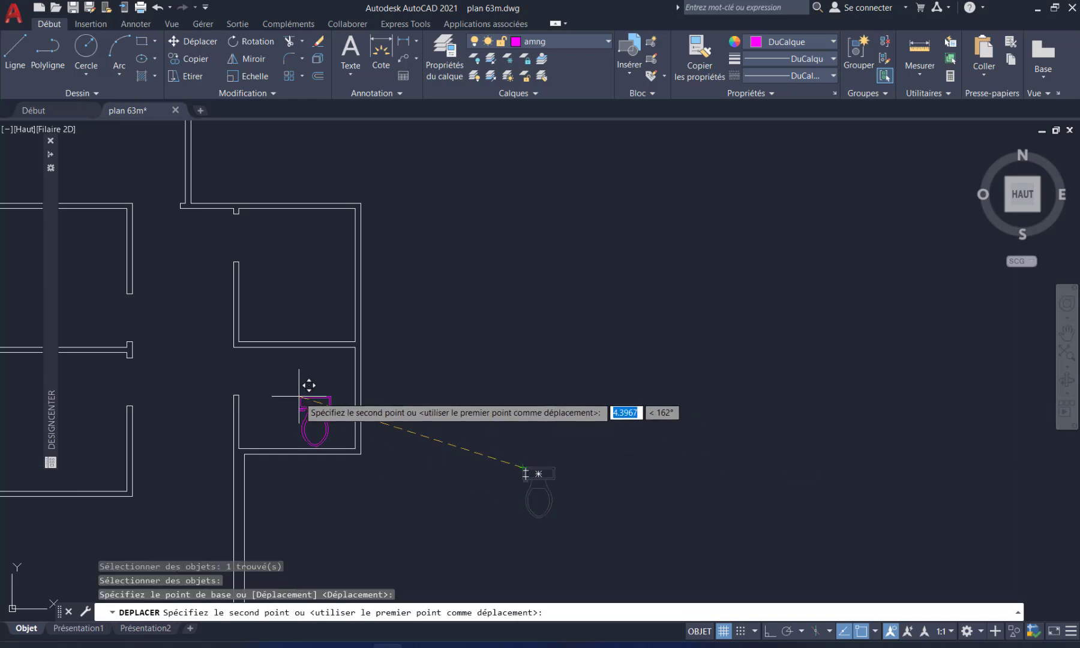
scroll(299, 396, "up", 4)
middle_click_drag(295, 395, 311, 280)
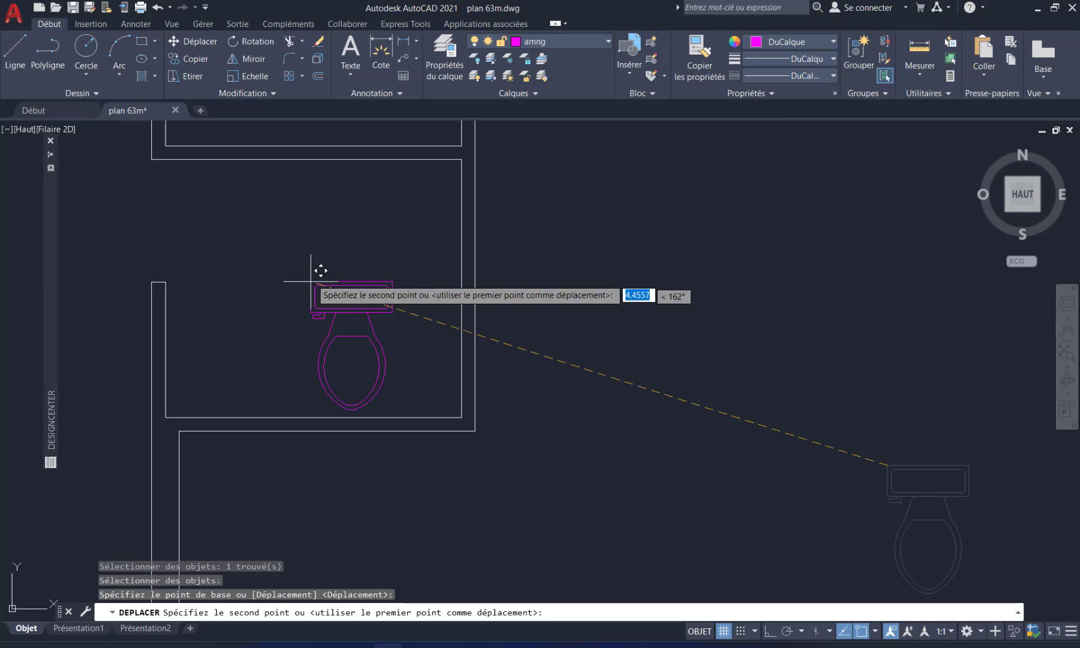
left_click(278, 258)
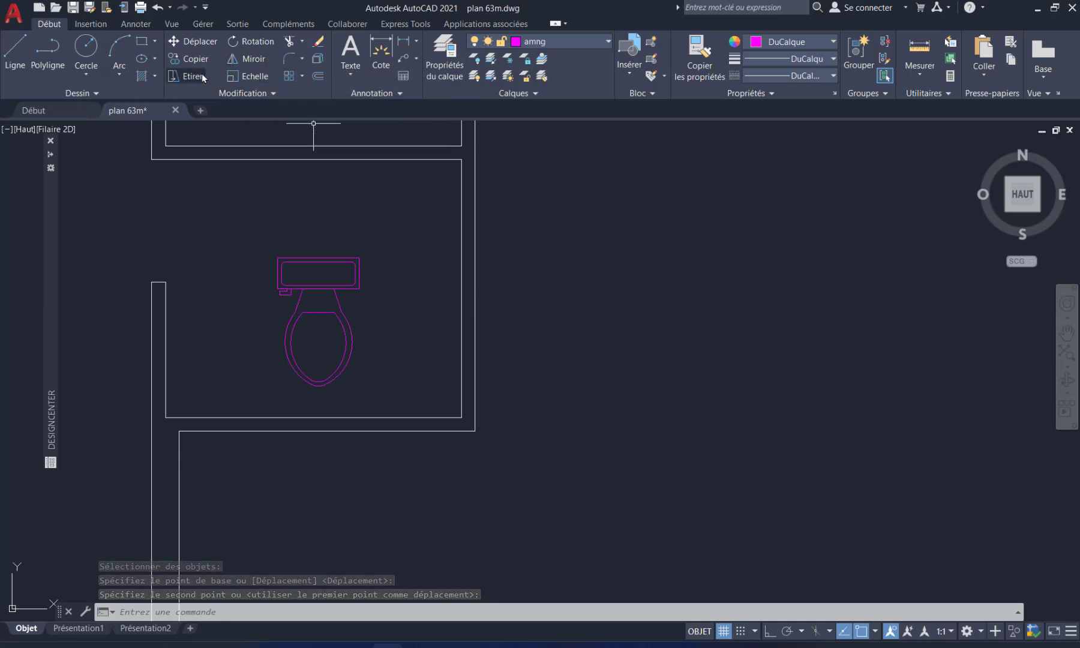
- Rotate the toilet block 180° about its tank's upper-right corner with Ortho on
left_click(245, 42)
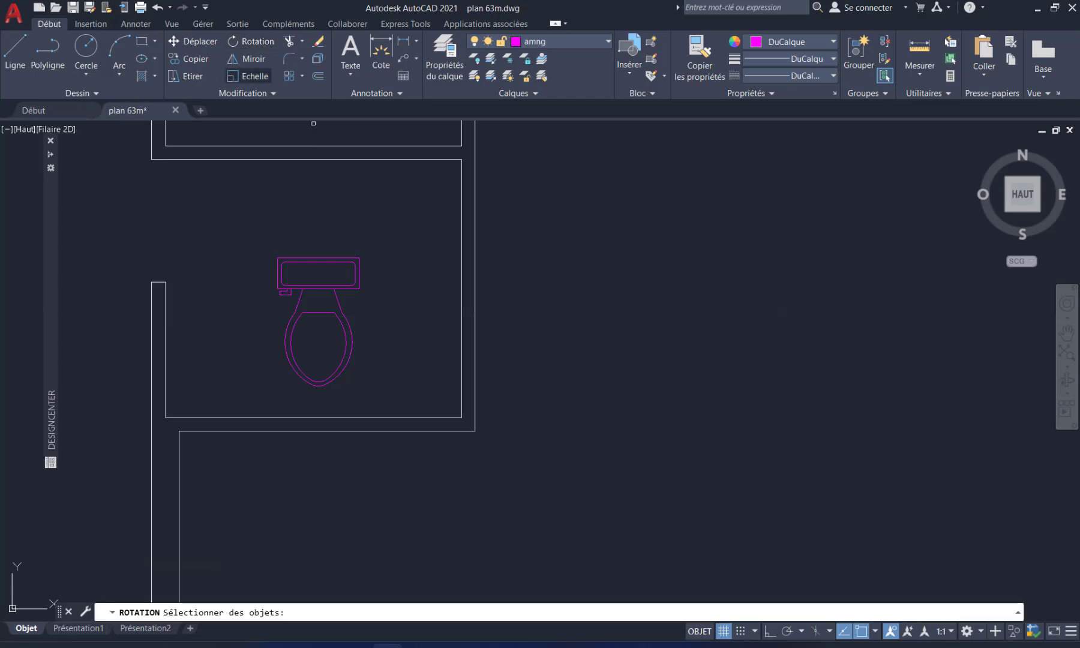
left_click(346, 254)
left_click(345, 255)
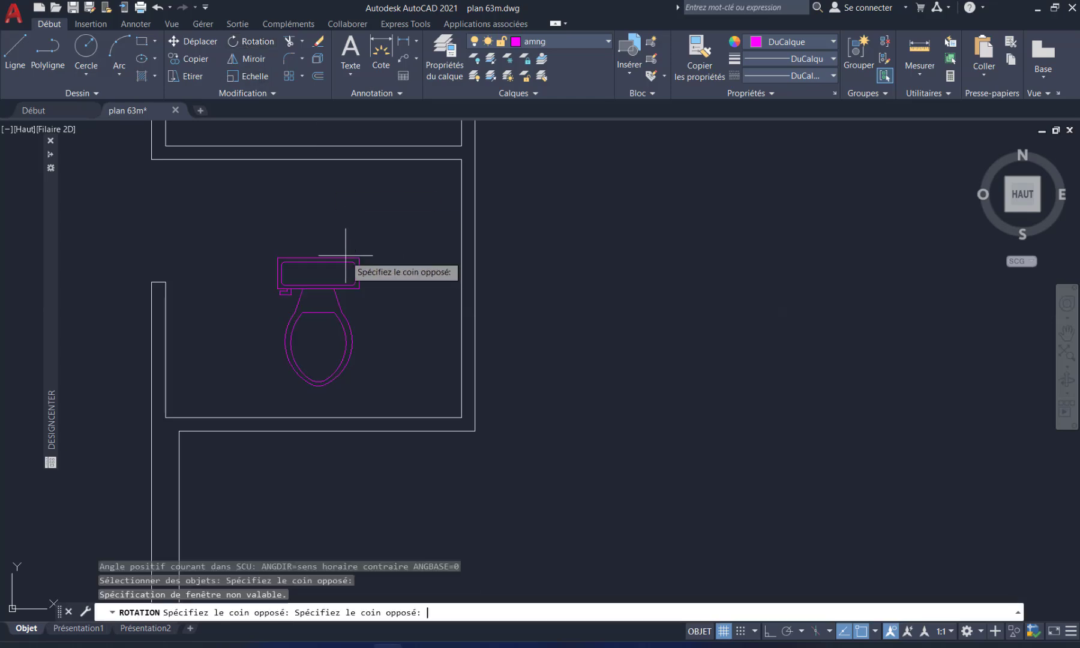
left_click(357, 260)
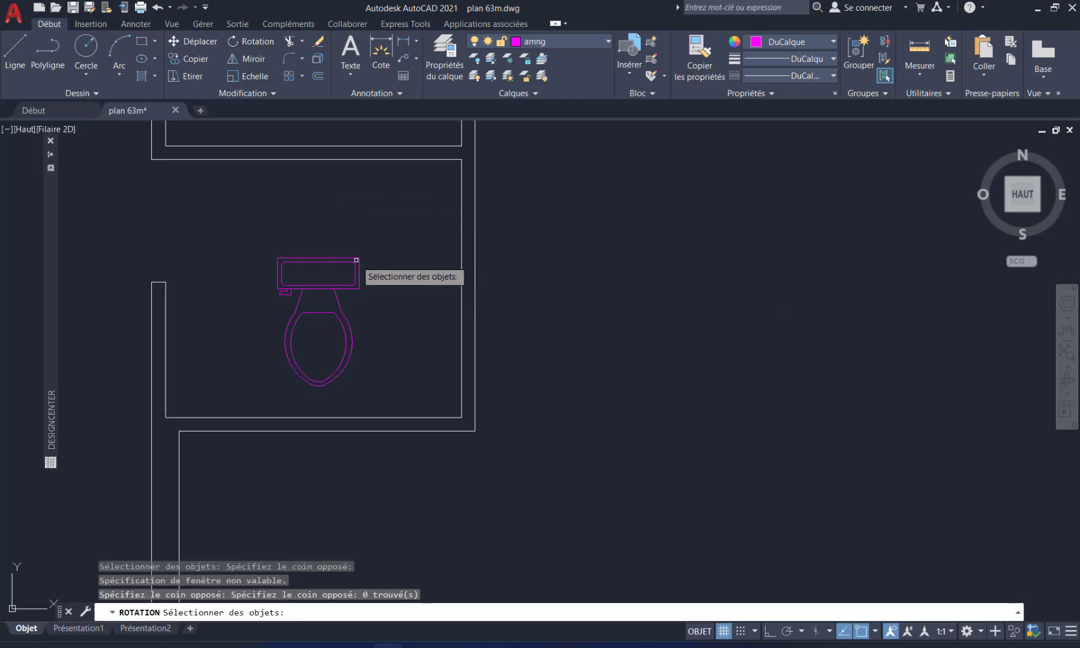
left_click(359, 242)
left_click(357, 264)
key("Return")
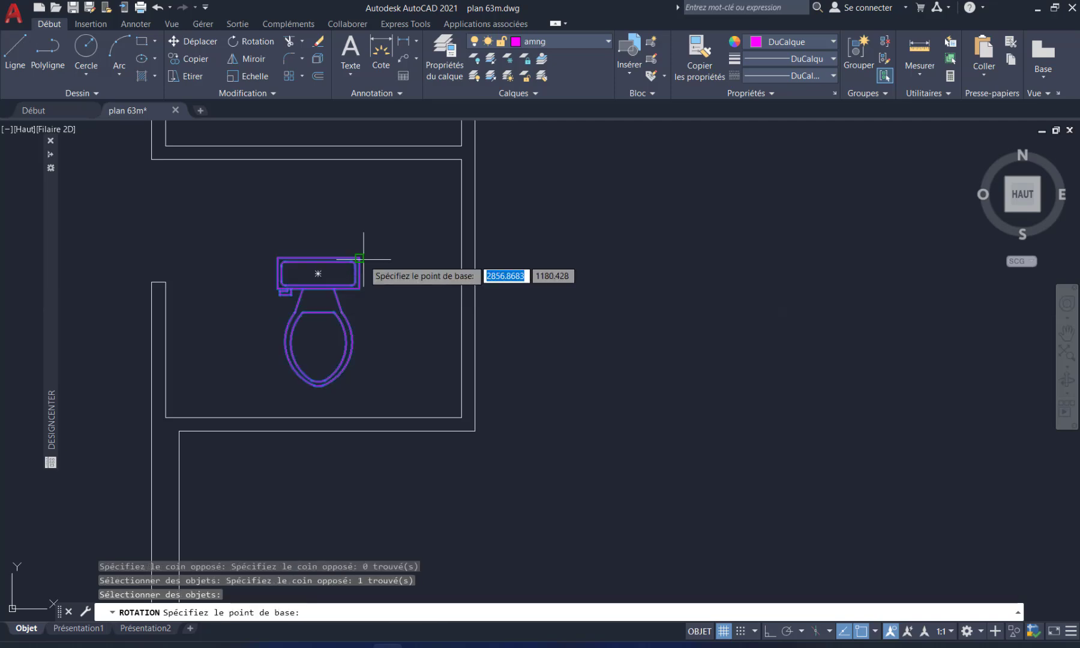
left_click(361, 258)
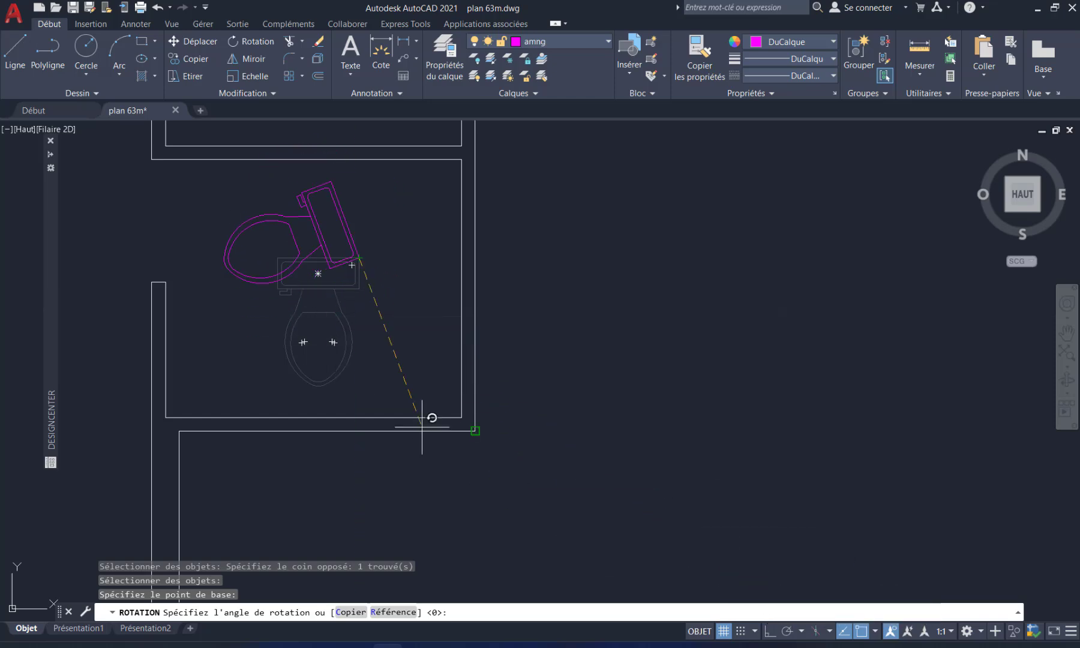
left_click(769, 633)
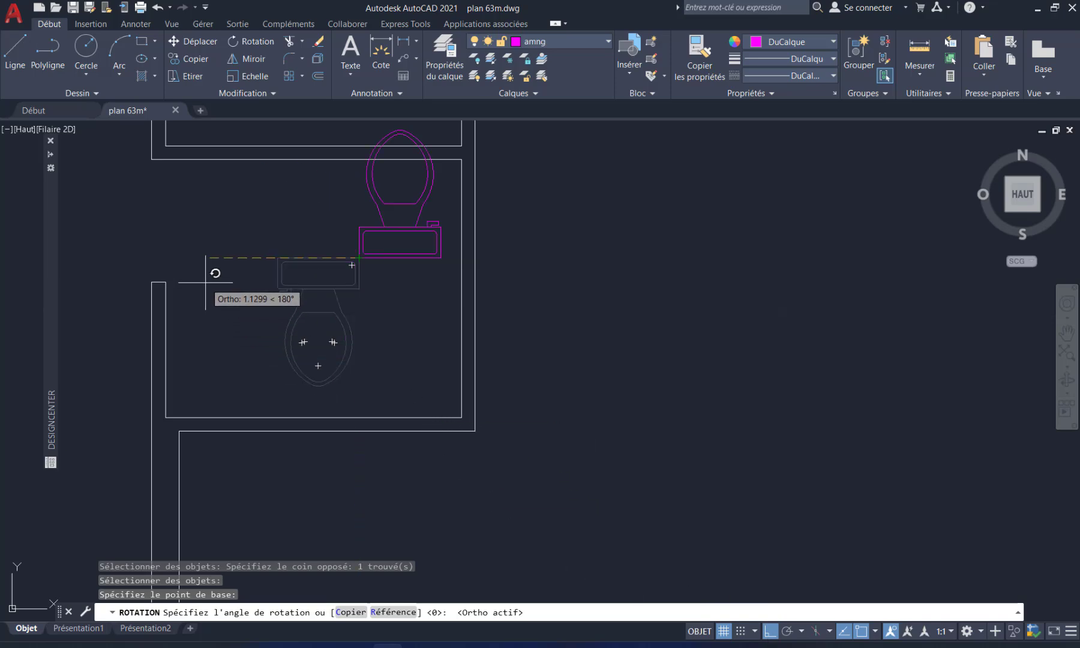
key("Escape")
- With Ortho off, move the toilet block by its tank's lower-right corner onto the room's inner lower-right corner
left_click(198, 41)
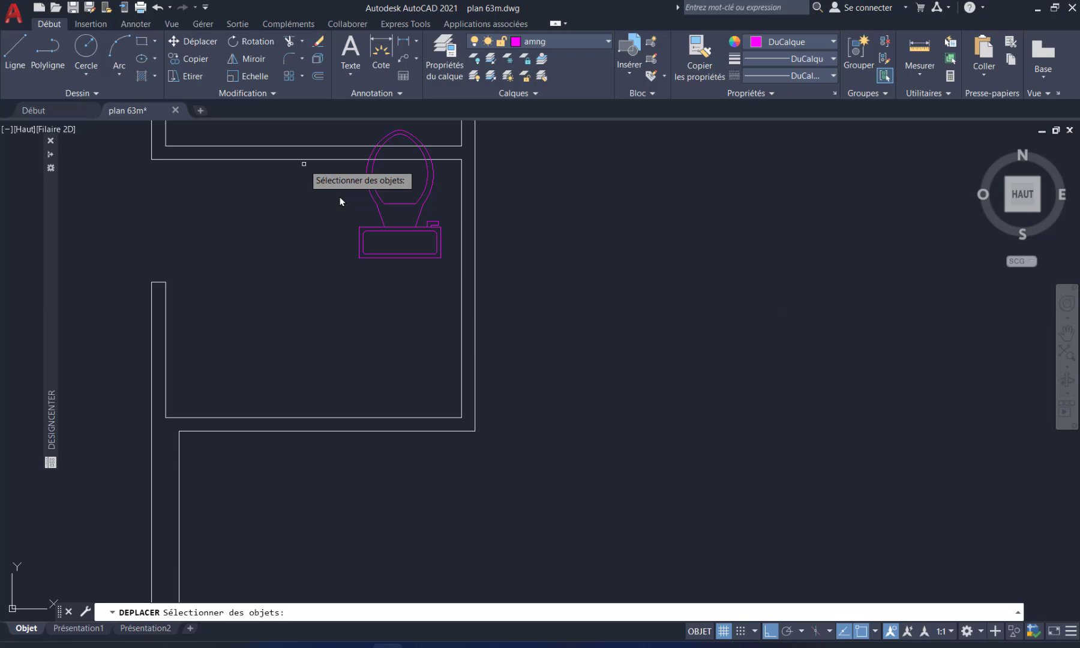
left_click(385, 238)
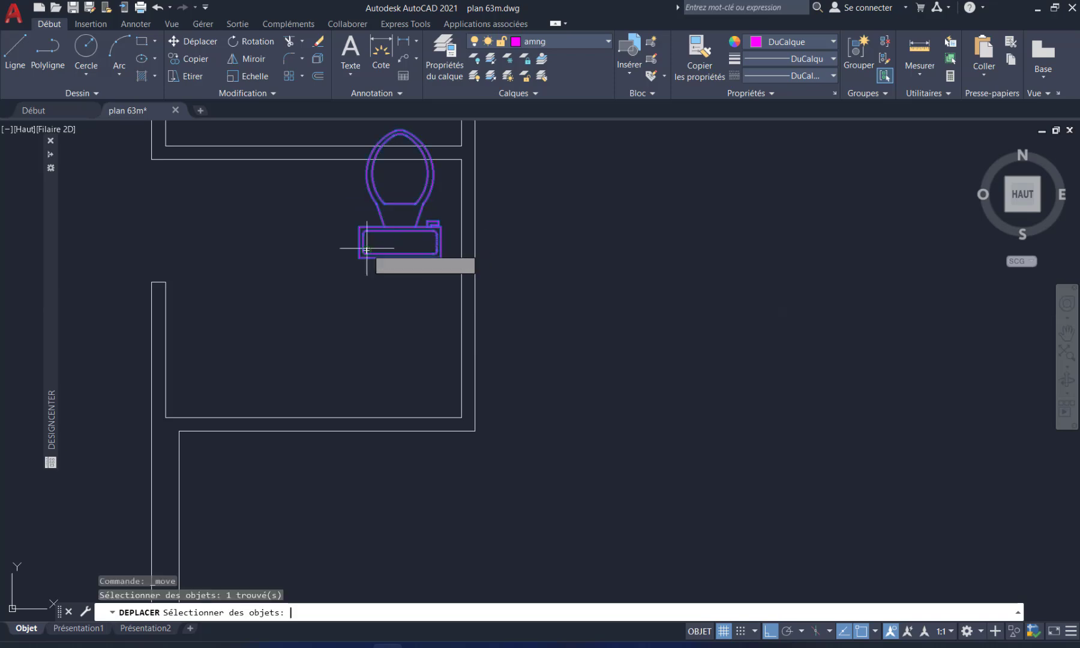
key("Return")
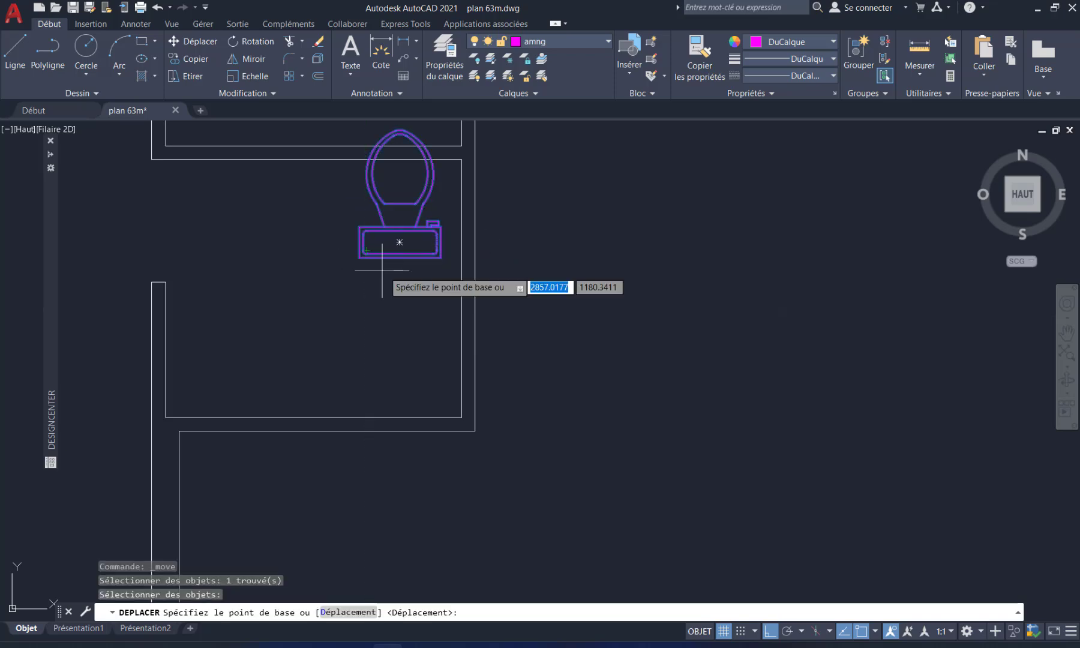
left_click(440, 258)
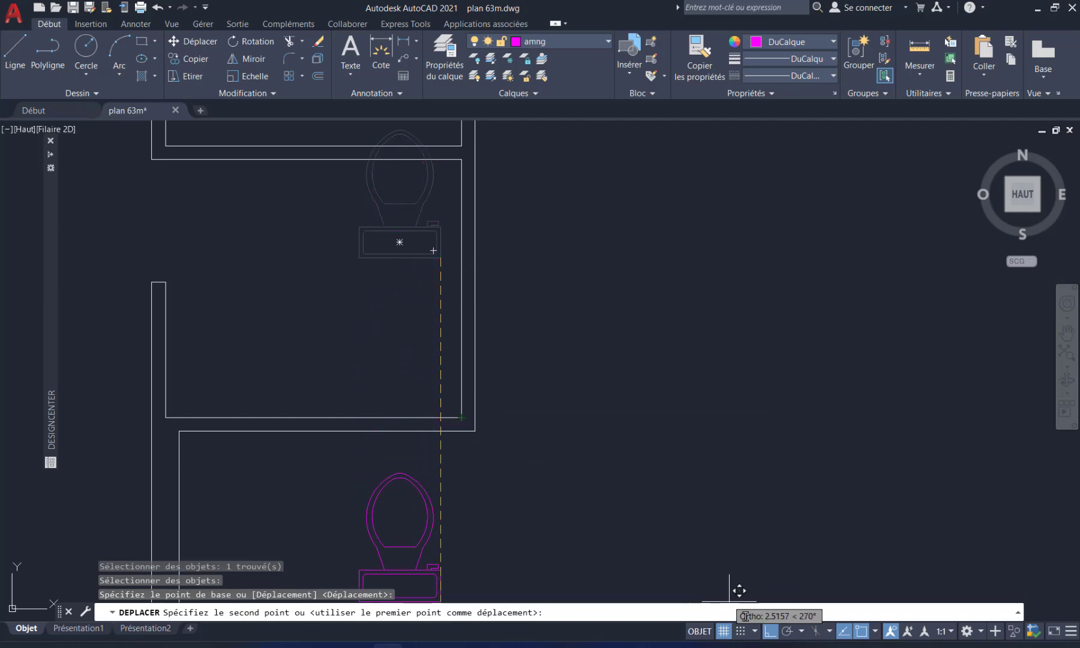
left_click(772, 630)
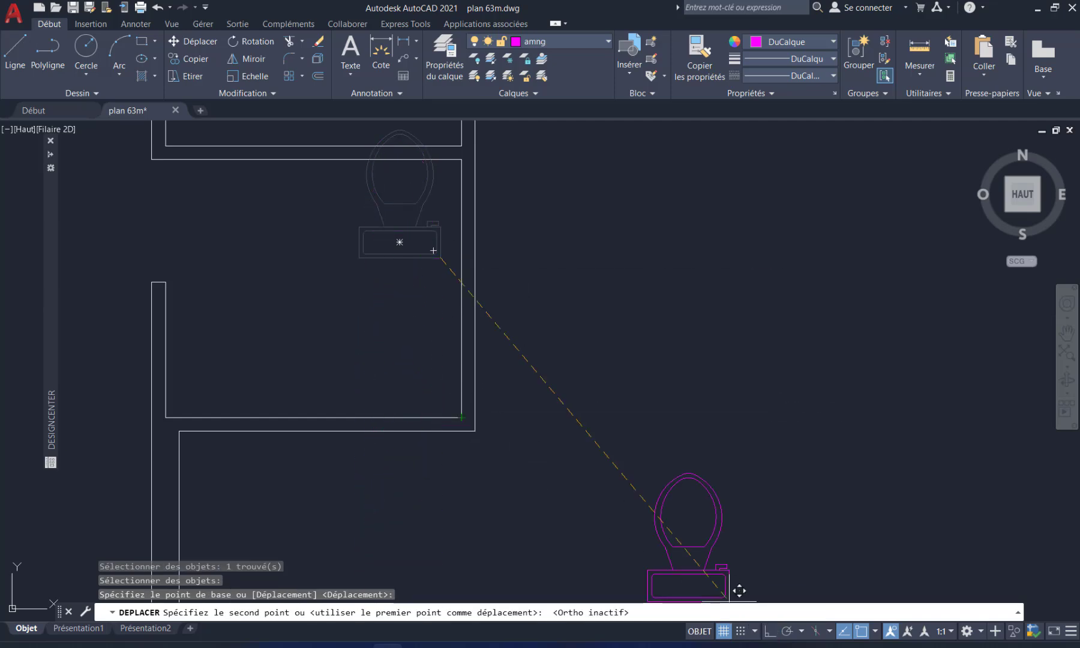
left_click(461, 416)
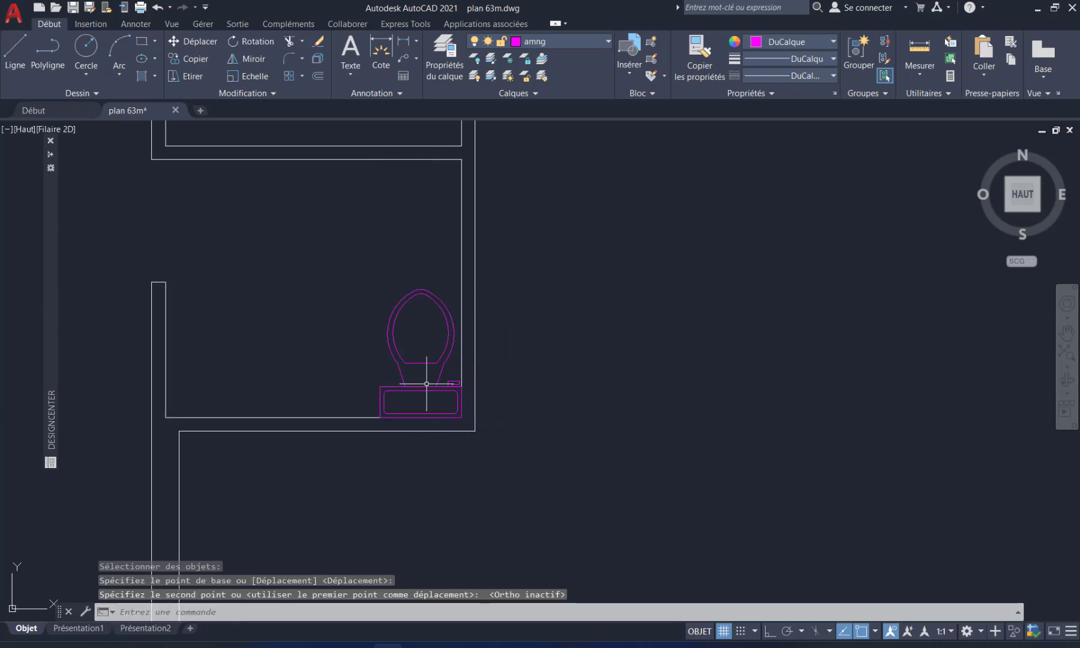
middle_click_drag(425, 358, 463, 387)
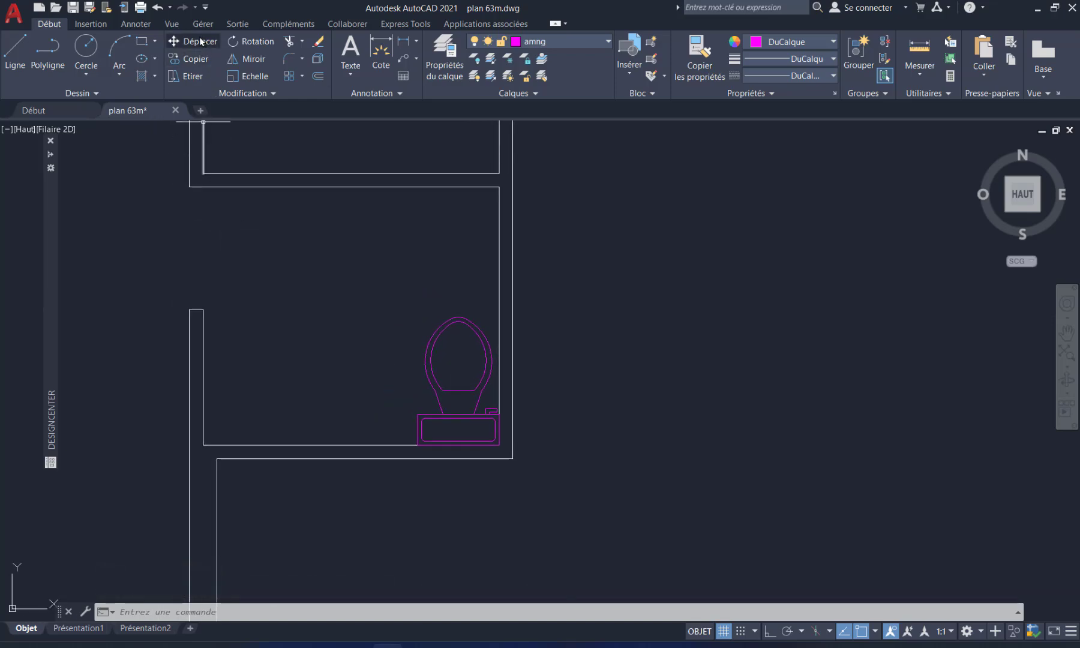
left_click(202, 40)
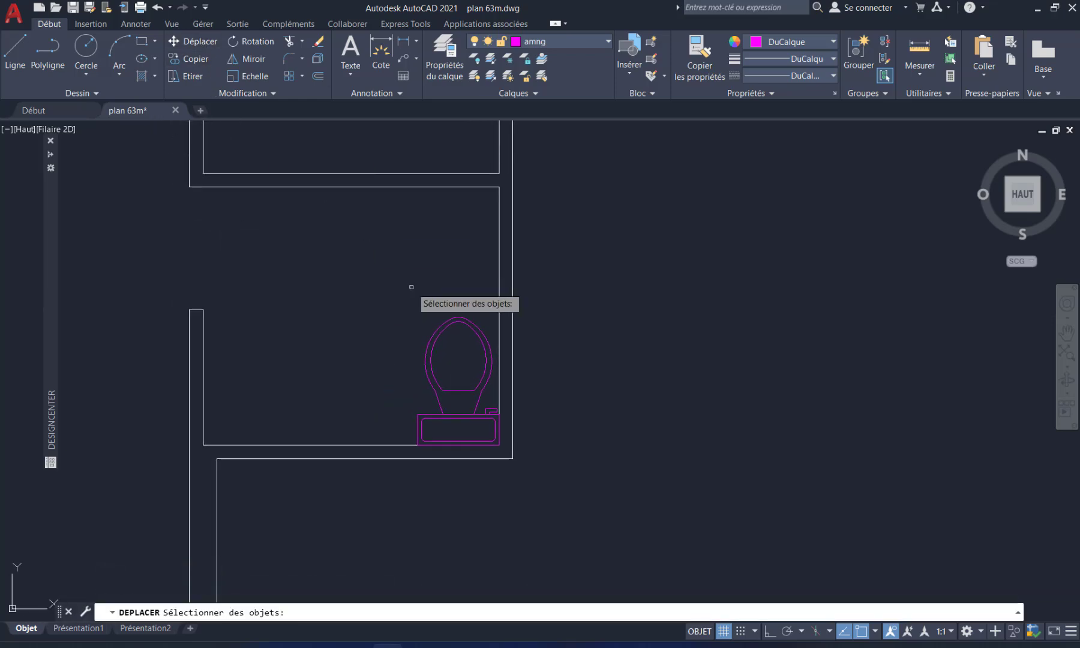
left_click(439, 339)
key("Return")
scroll(491, 437, "up", 5)
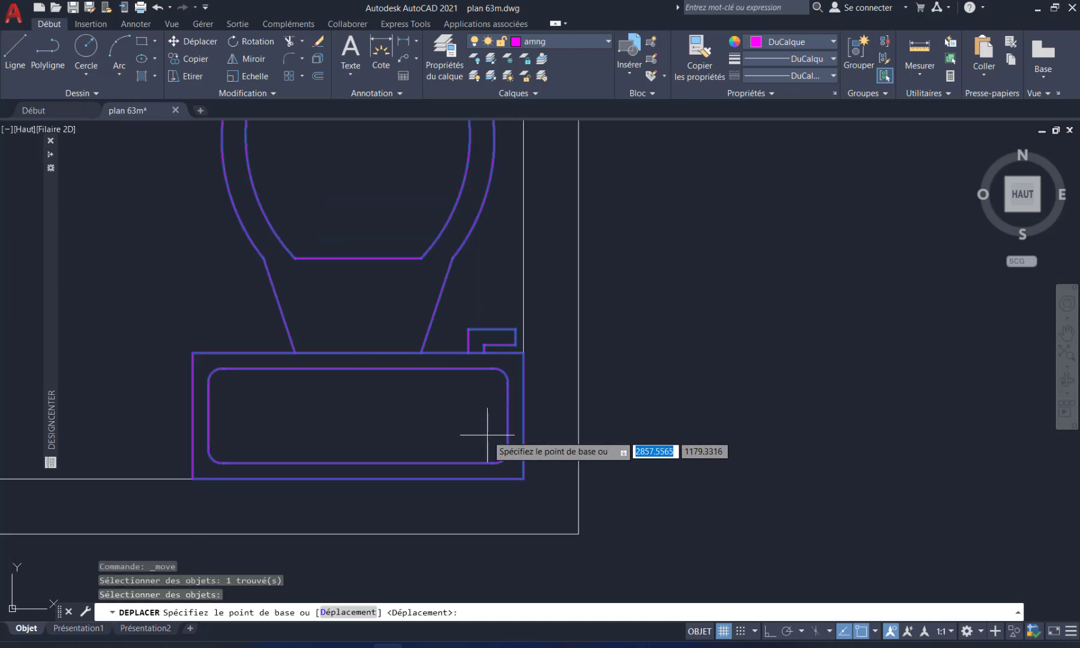
left_click(523, 478)
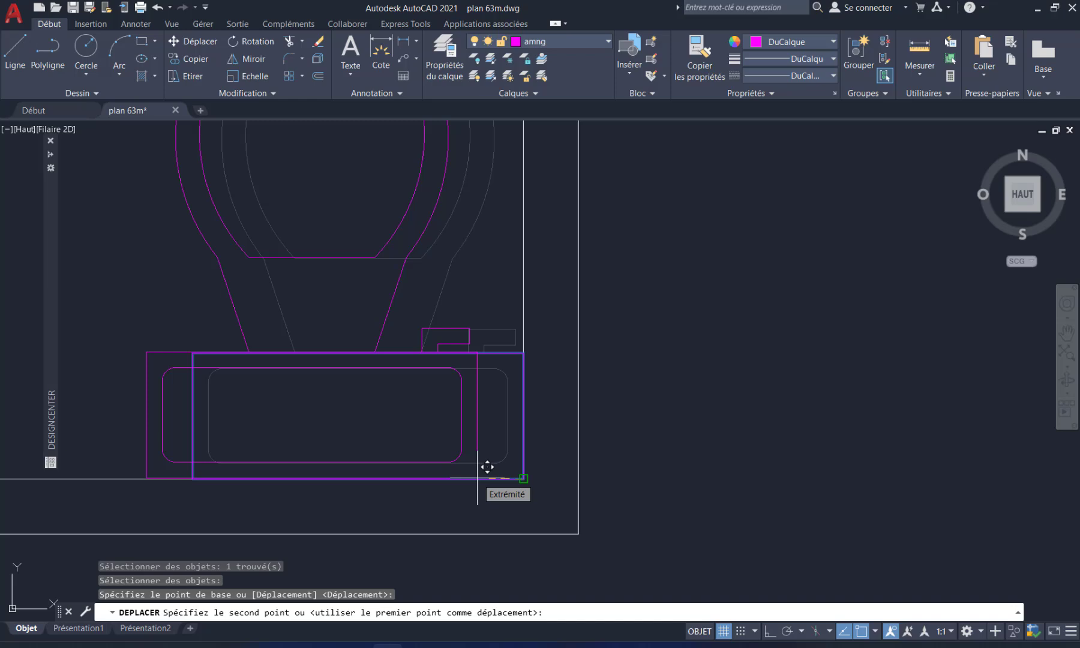
type(".6")
key("Return")
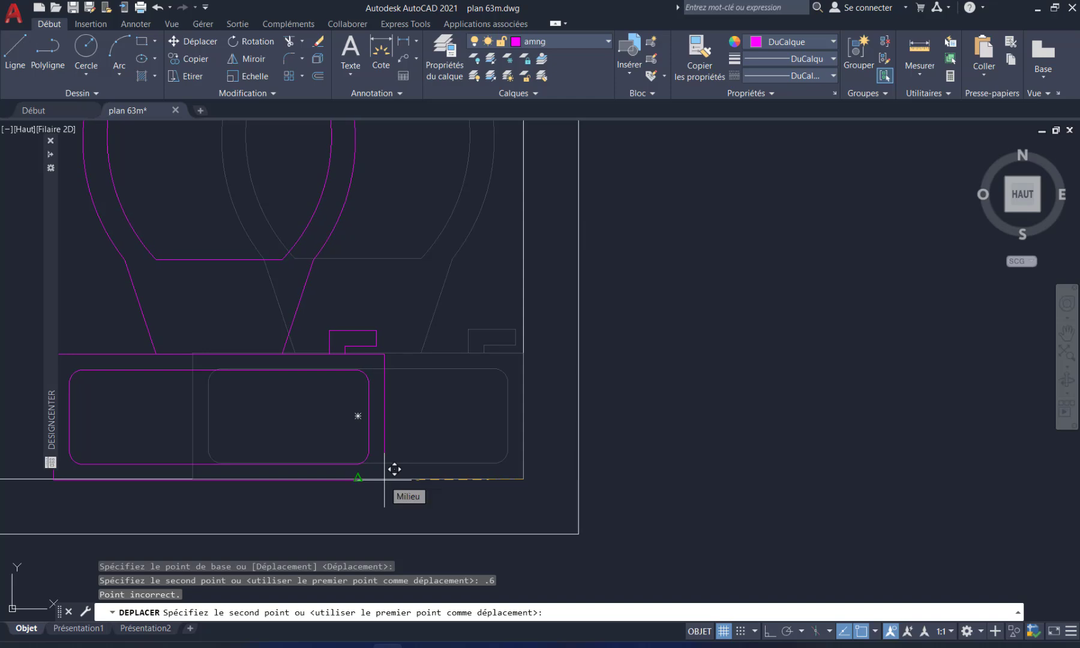
type(".6")
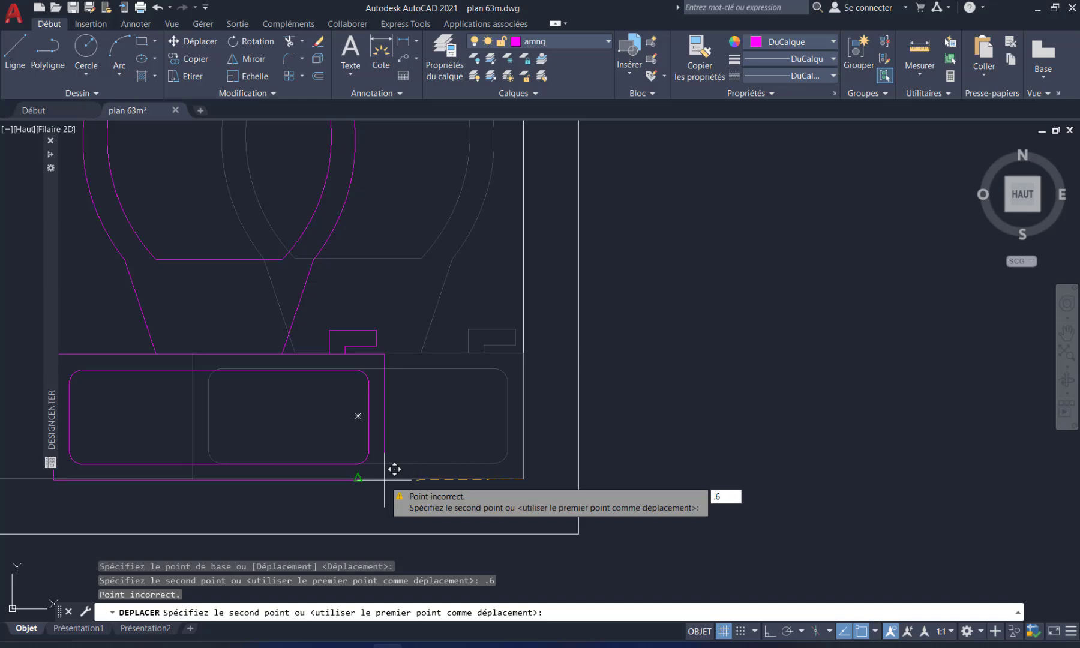
key("Escape")
- Move the toilet block 0.6 left along the lower wall from its tank's lower-right corner
left_click(193, 41)
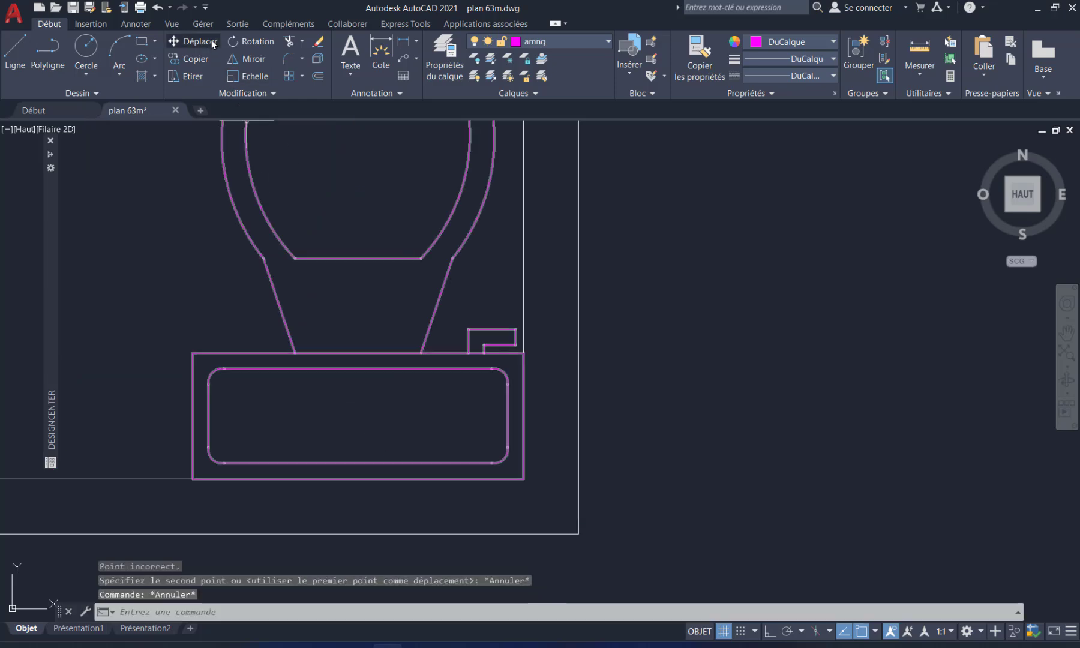
left_click(453, 365)
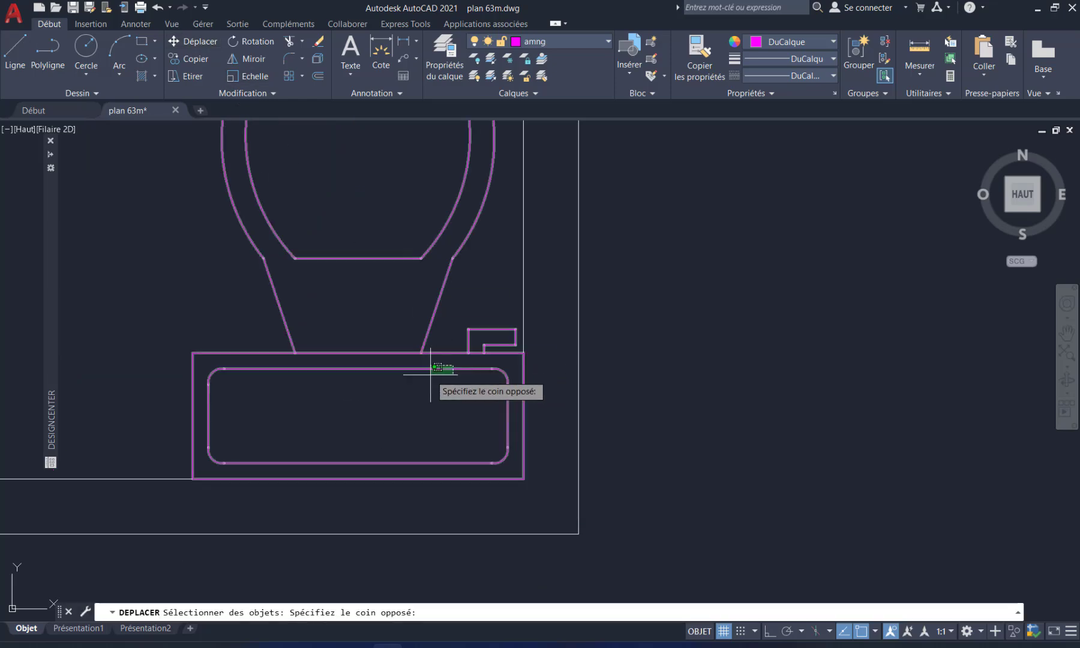
left_click(428, 376)
key("Return")
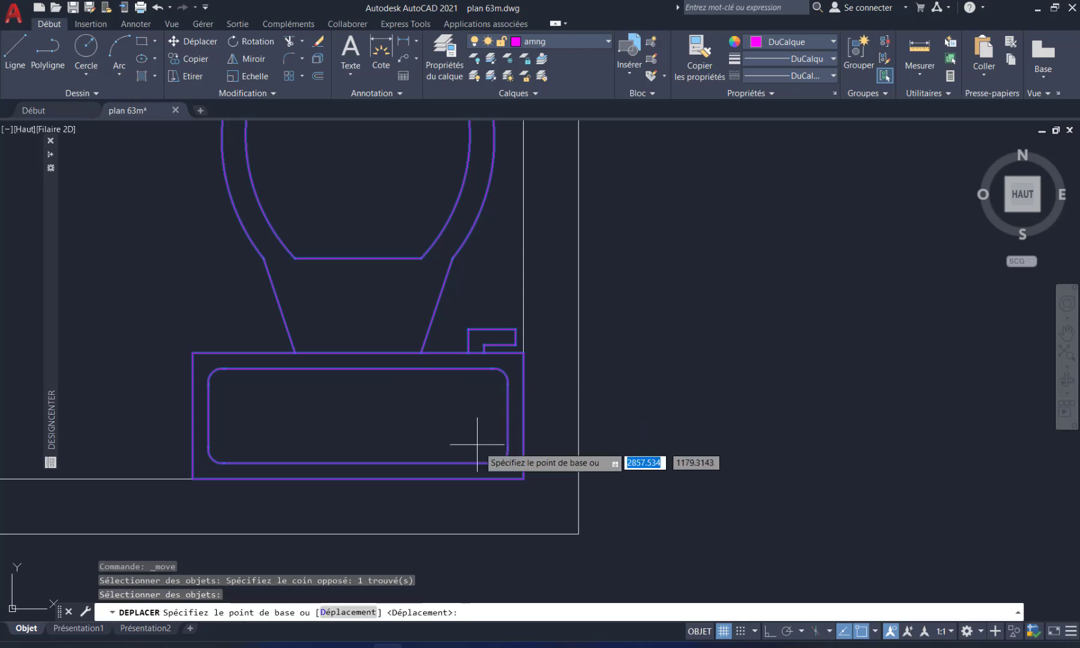
left_click(523, 478)
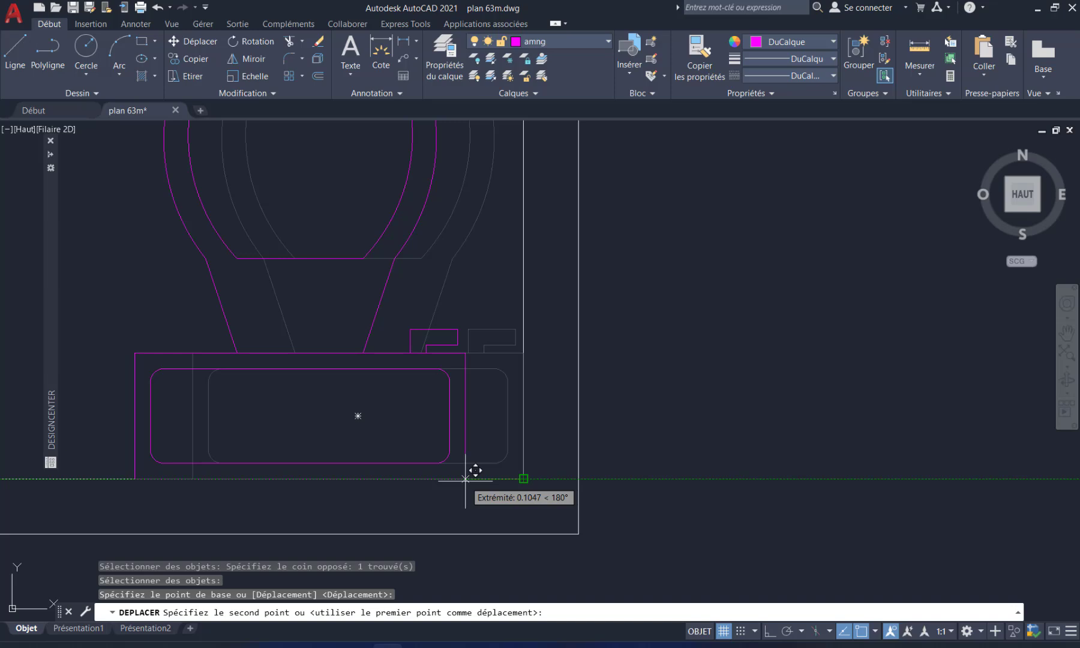
type(".")
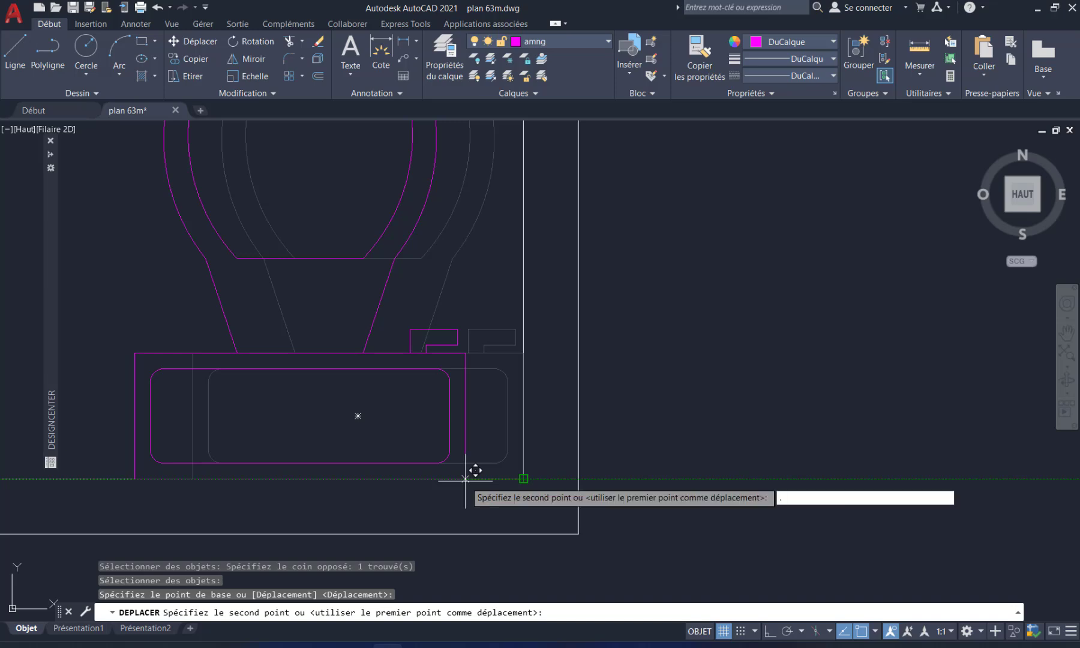
type("6")
key("Return")
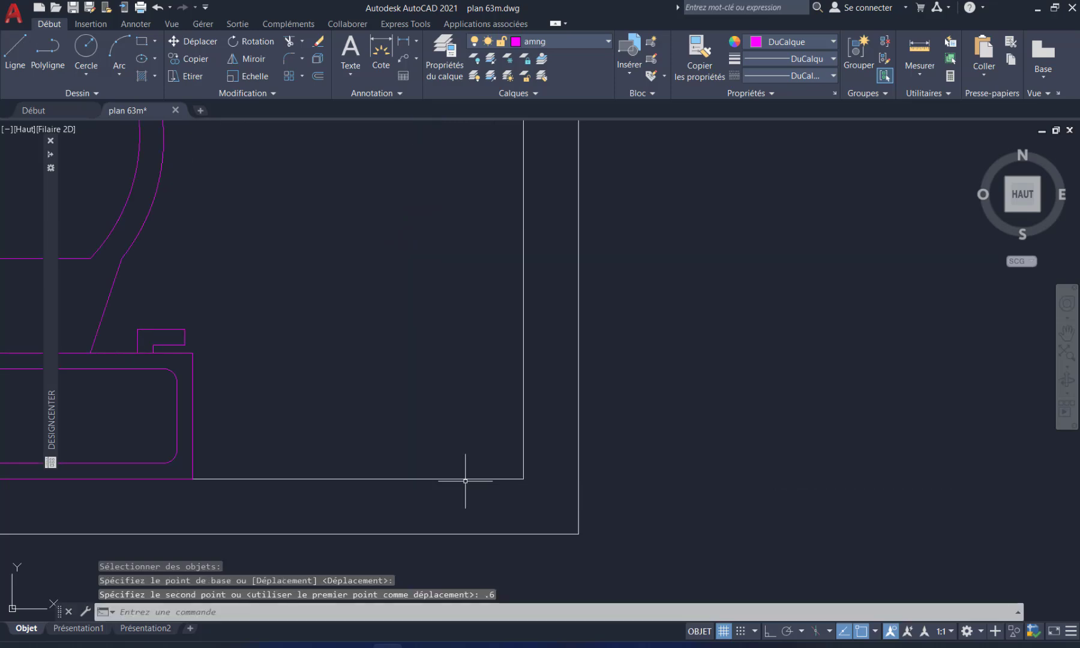
middle_click_drag(320, 421, 580, 432)
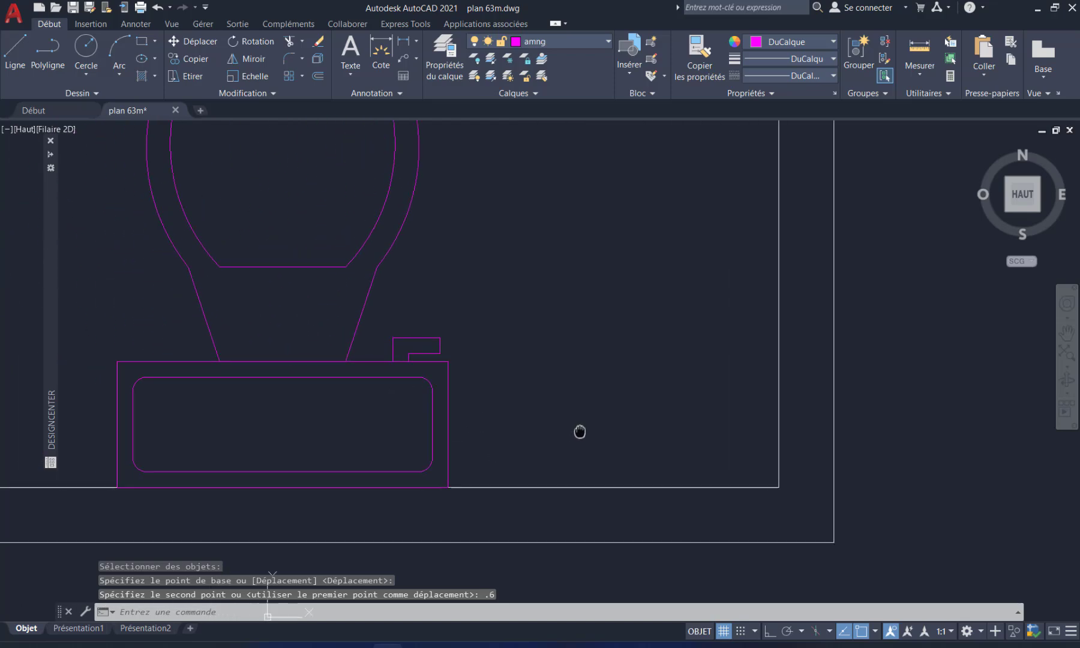
scroll(594, 430, "down", 4)
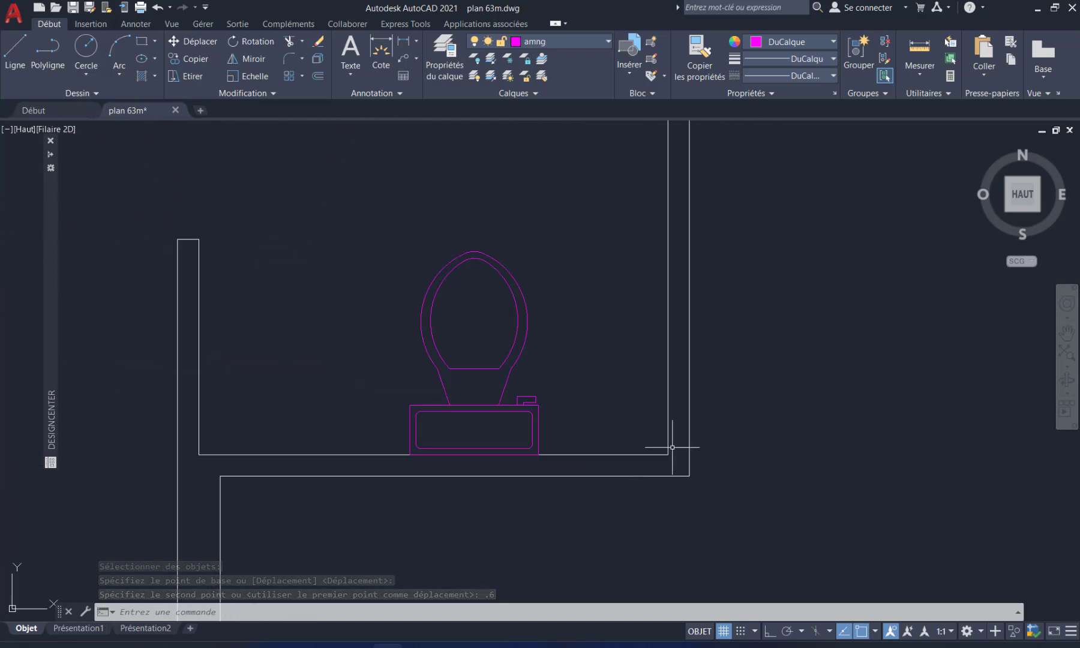
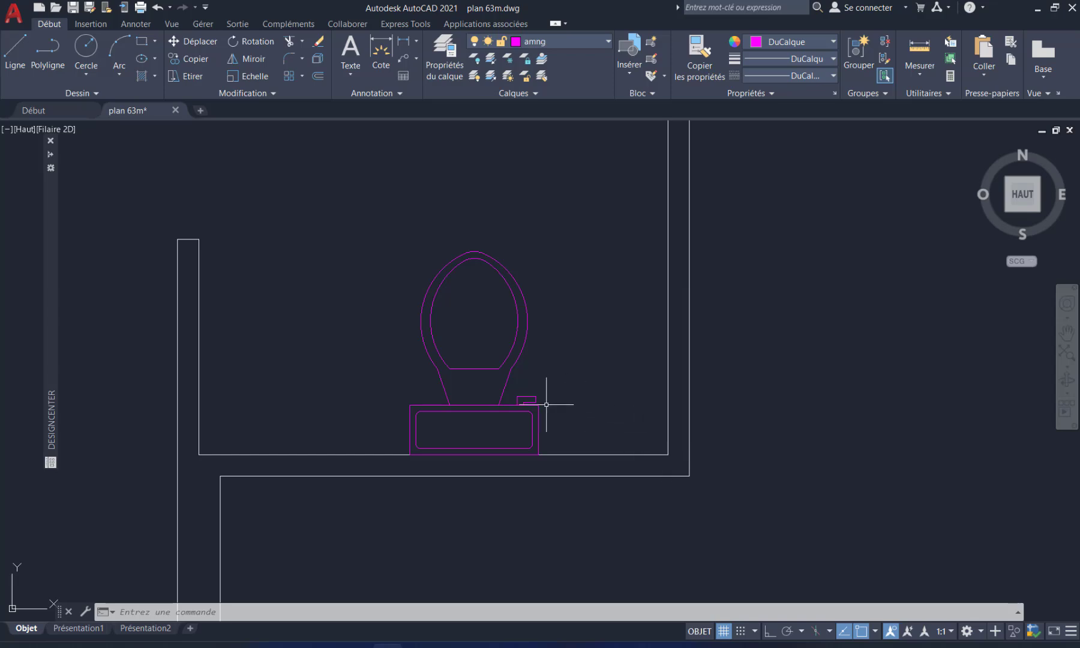
- Reopen the DesignCenter palette on the House Designer.dwg blocks
scroll(546, 405, "down", 6)
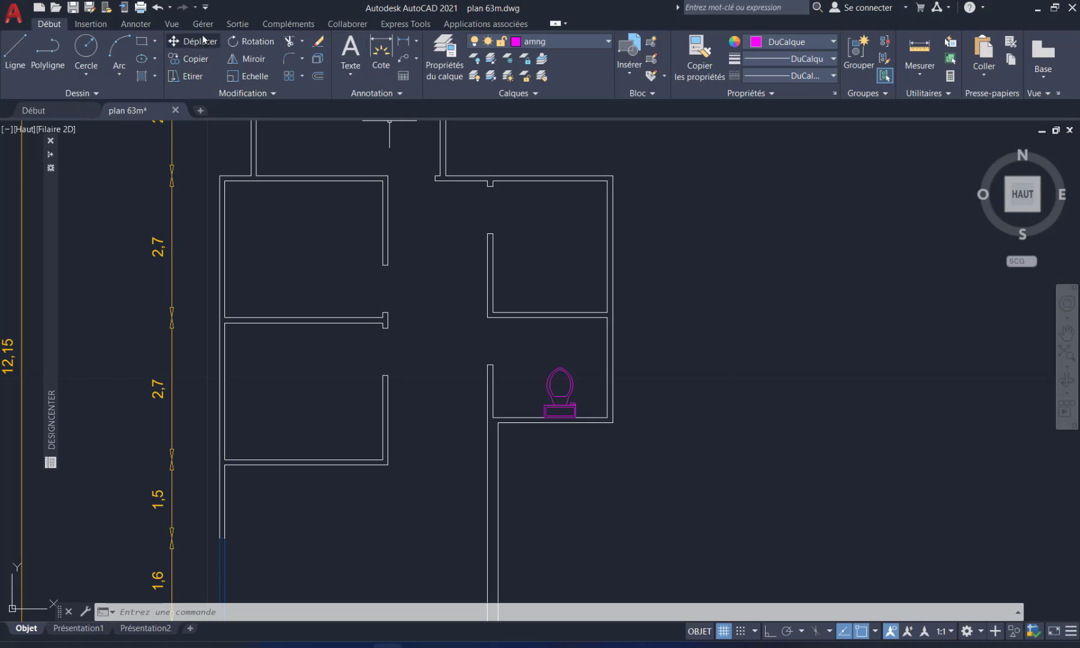
left_click(174, 24)
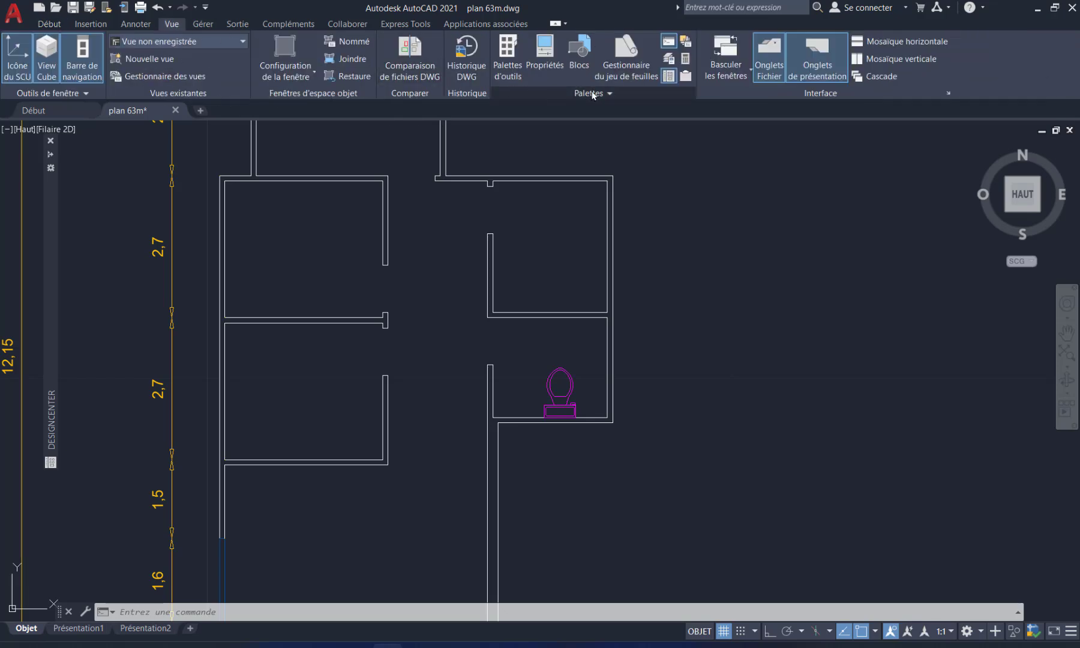
left_click(668, 76)
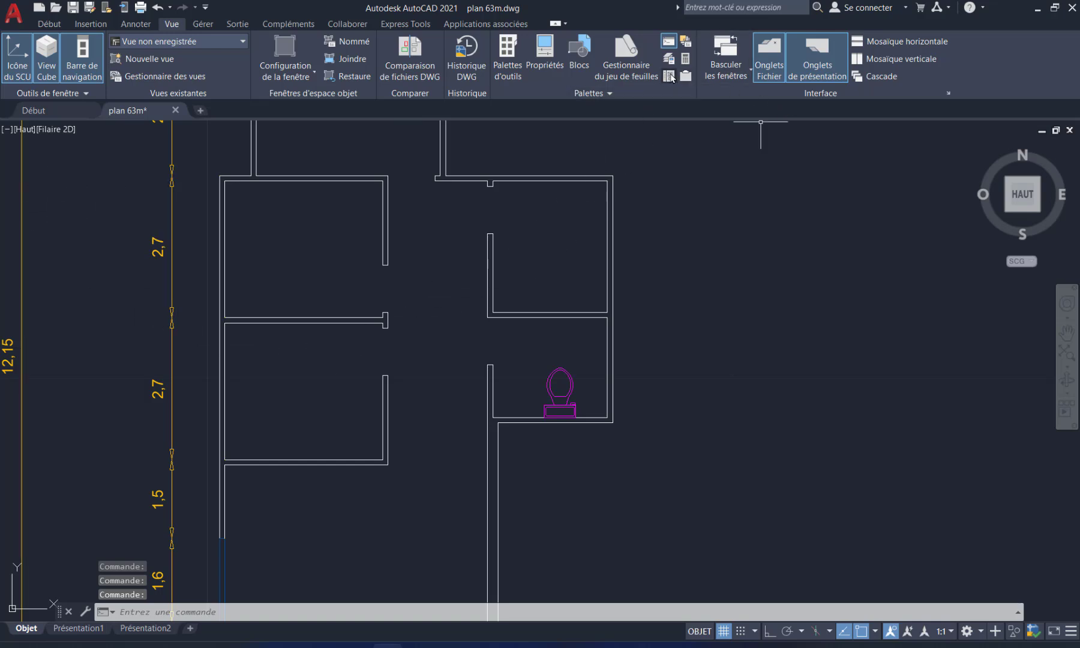
left_click(669, 77)
mouse_move(51, 154)
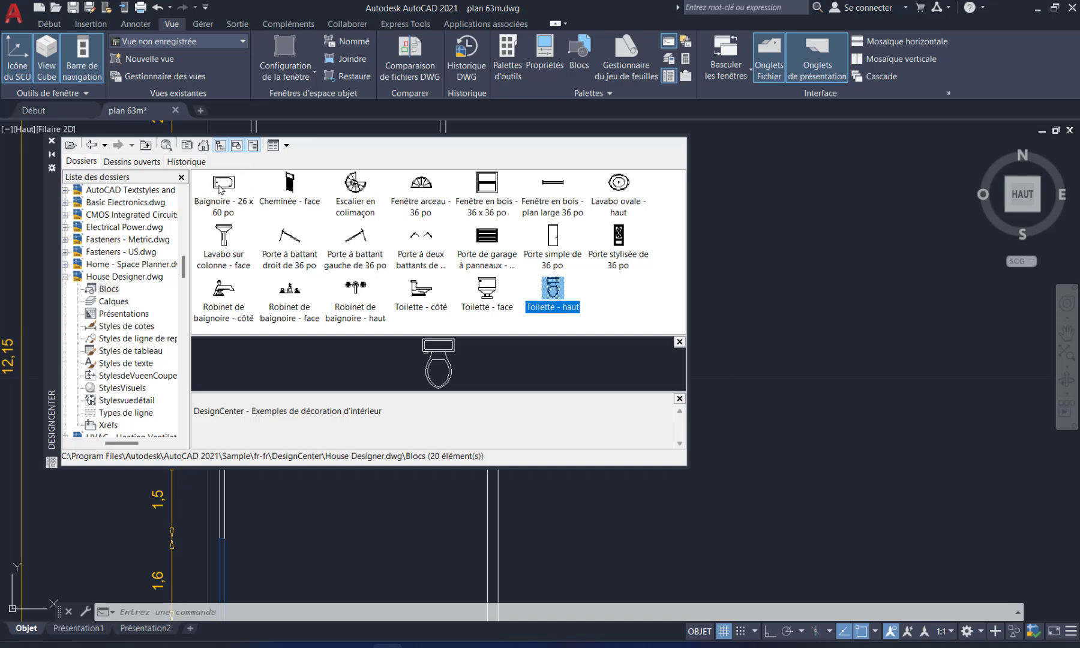
- Try inserting the Baignoire - 26 x 60 po block beside the plan and undo the insertion
mouse_move(219, 190)
left_mouse_down()
mouse_move(824, 401)
mouse_move(860, 366)
left_mouse_up()
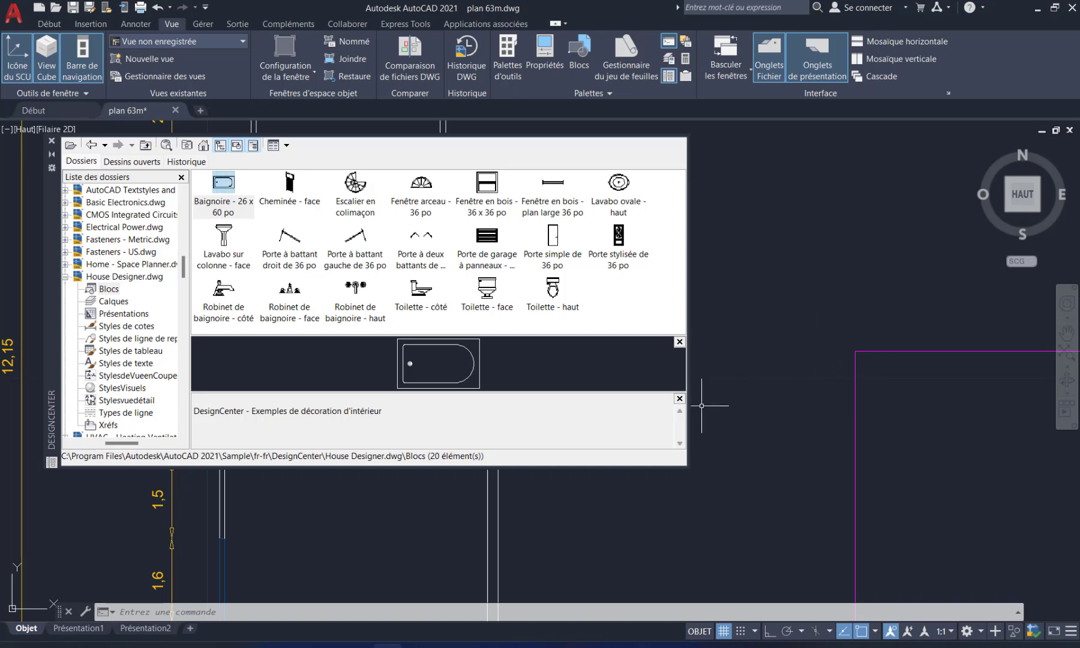
key("ctrl+z")
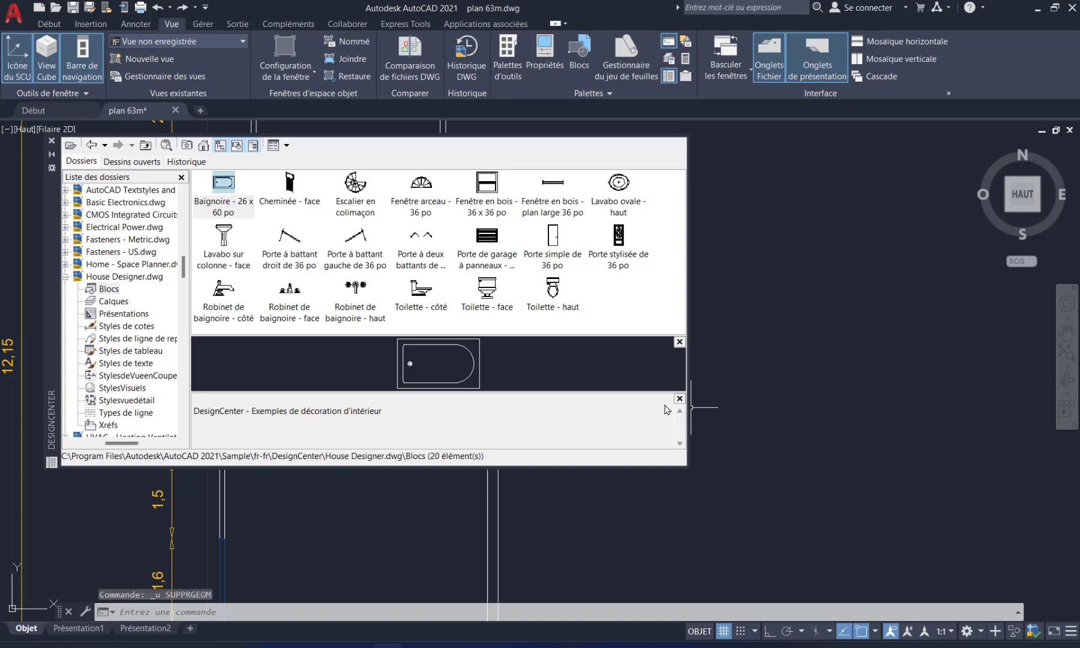
- Insert the Grand lit block from Home - Space Planner.dwg to the right of the plan and close the DesignCenter
left_click(114, 265)
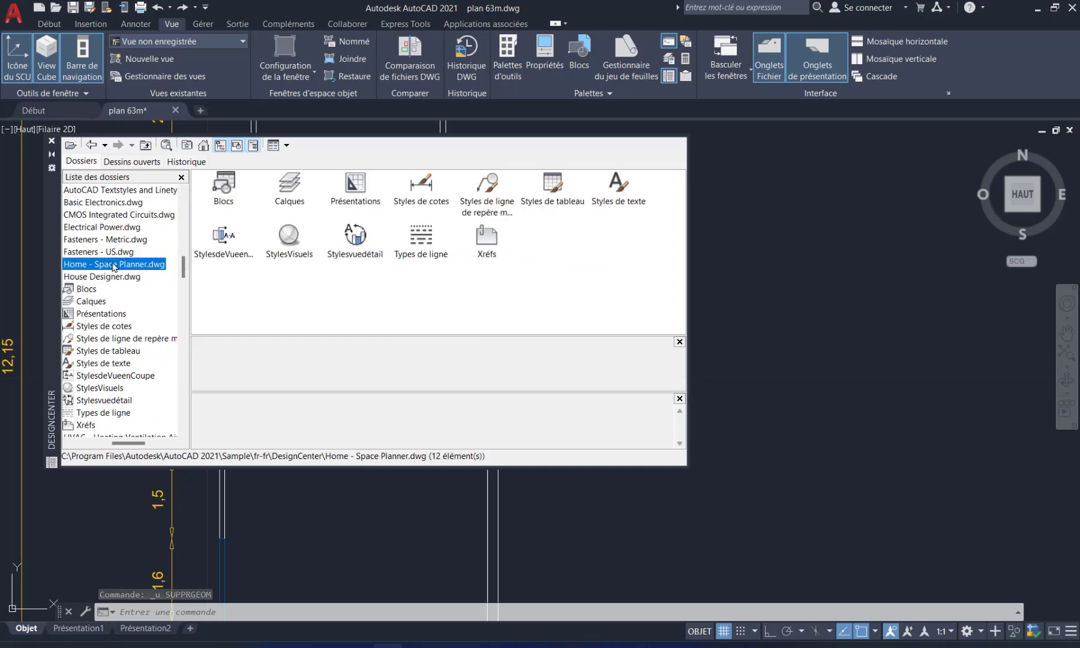
double_click(223, 183)
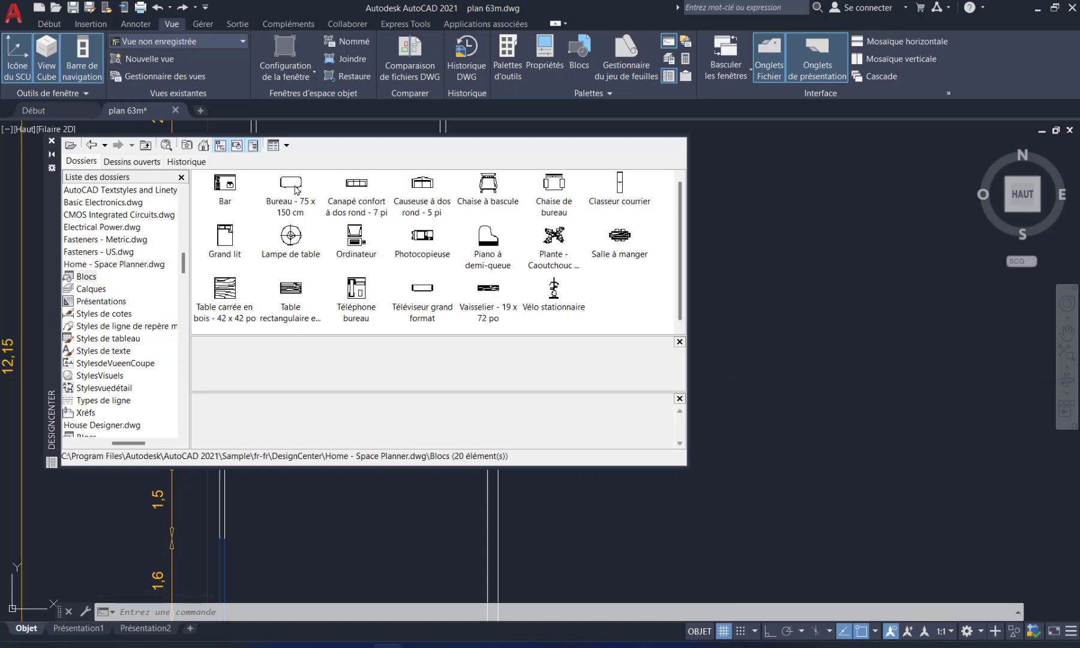
left_click(226, 245)
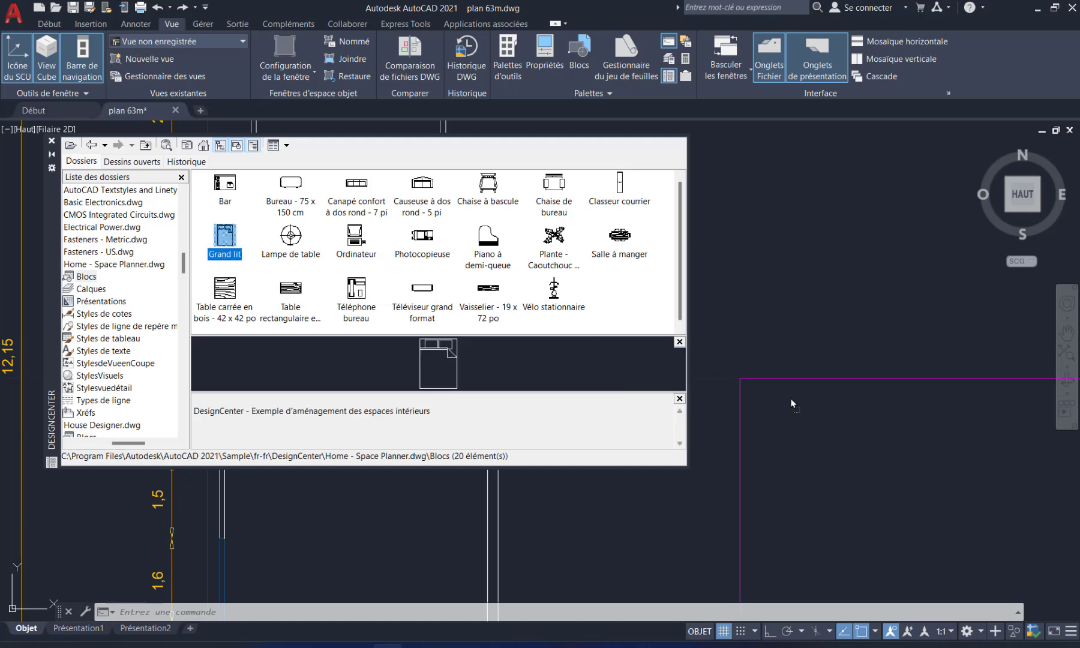
left_click(53, 143)
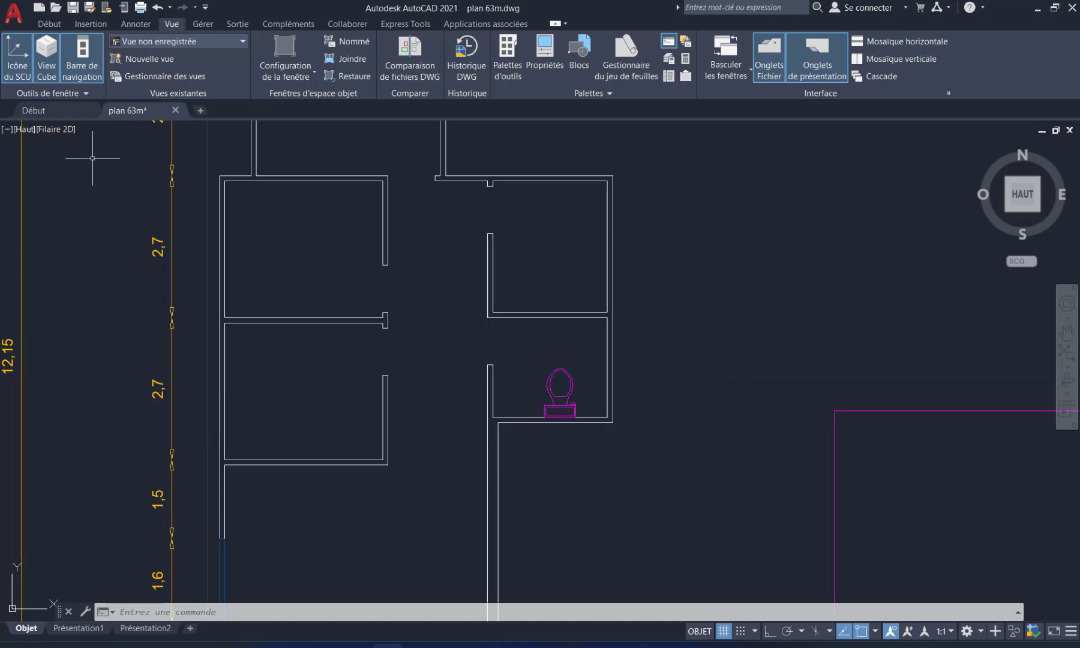
scroll(700, 396, "down", 6)
middle_click_drag(772, 442, 348, 216)
scroll(348, 216, "down", 10)
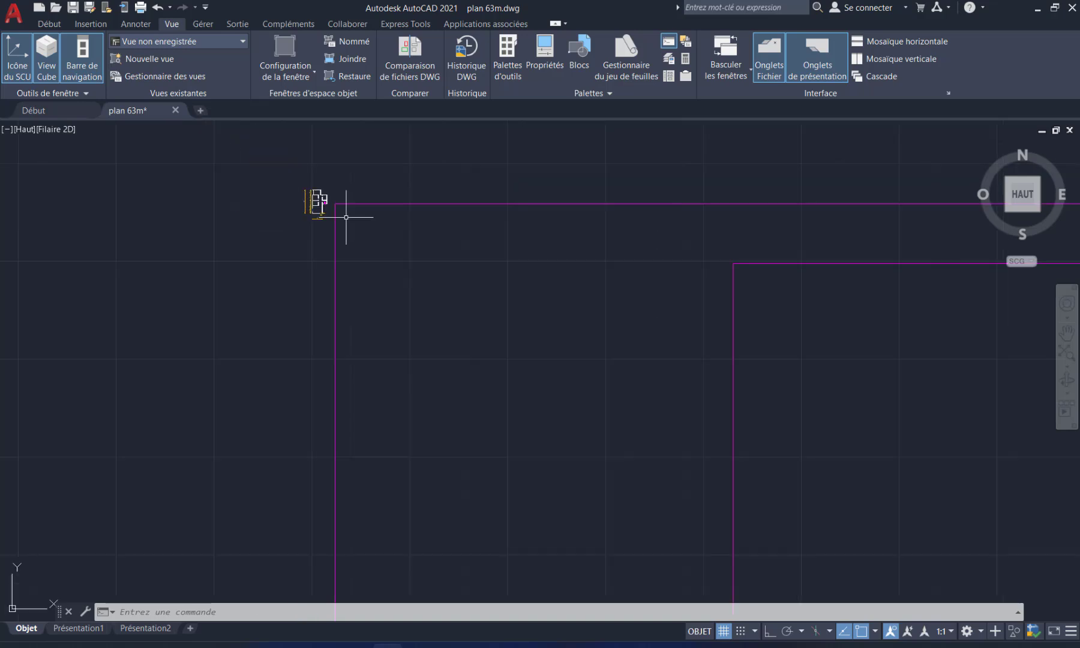
- Draw a rectangle 1.4 wide and about 7.54 high starting at the bed block's upper-left corner
left_click(45, 23)
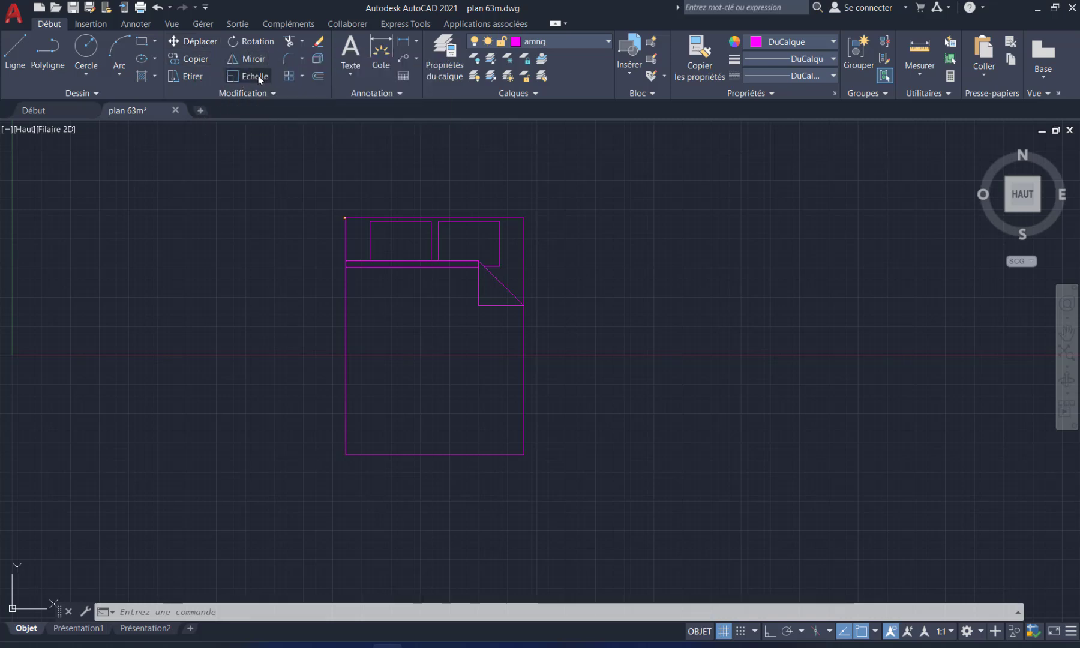
left_click(256, 76)
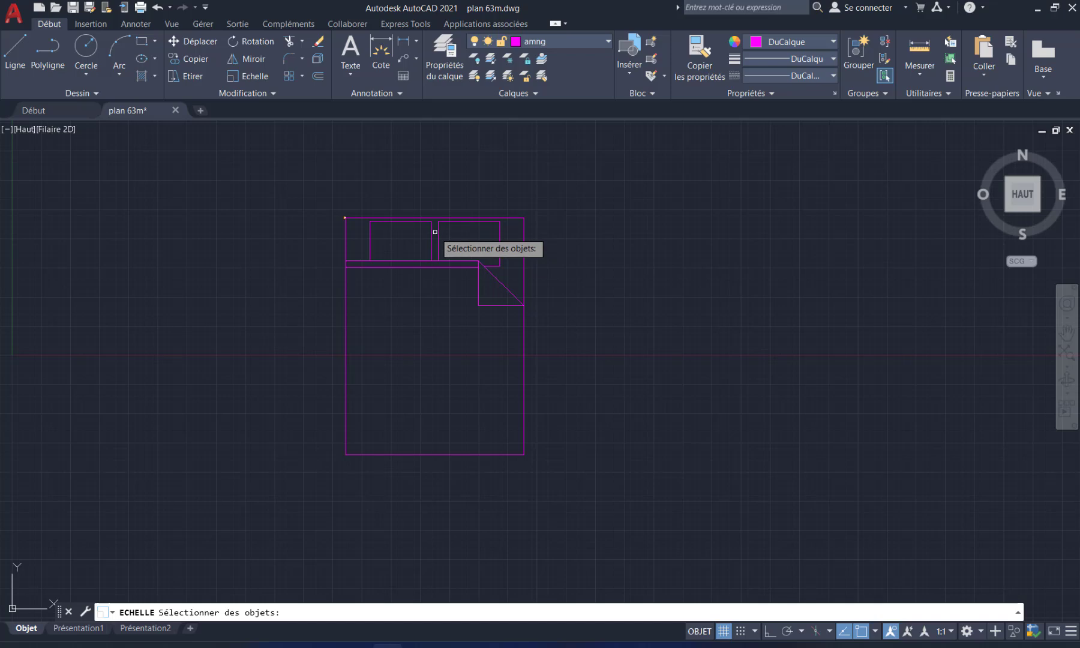
scroll(420, 231, "up", 10)
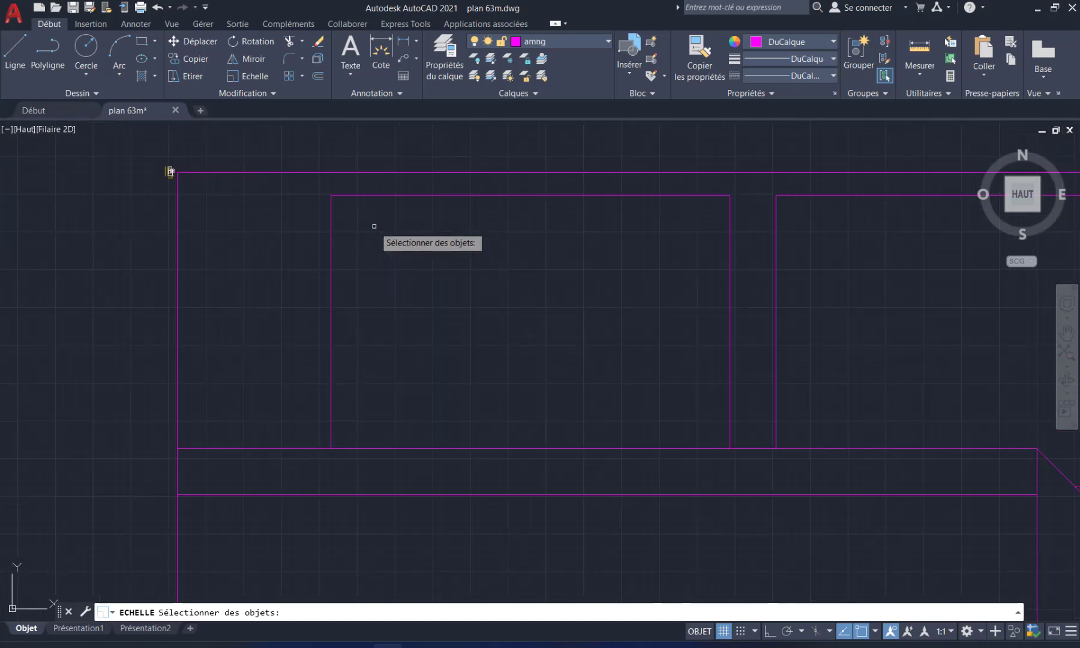
middle_click_drag(282, 185, 356, 306)
middle_click_drag(189, 233, 348, 285)
scroll(283, 314, "down", 2)
scroll(306, 328, "up", 6)
middle_click_drag(248, 269, 324, 332)
scroll(324, 333, "up", 8)
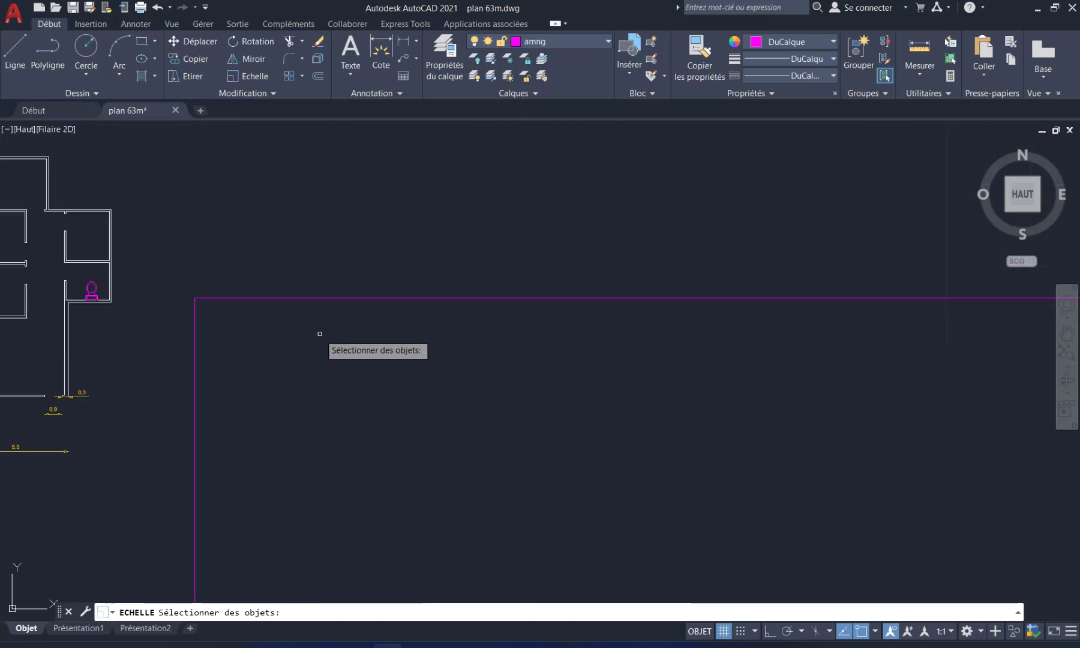
middle_click_drag(222, 306, 286, 359)
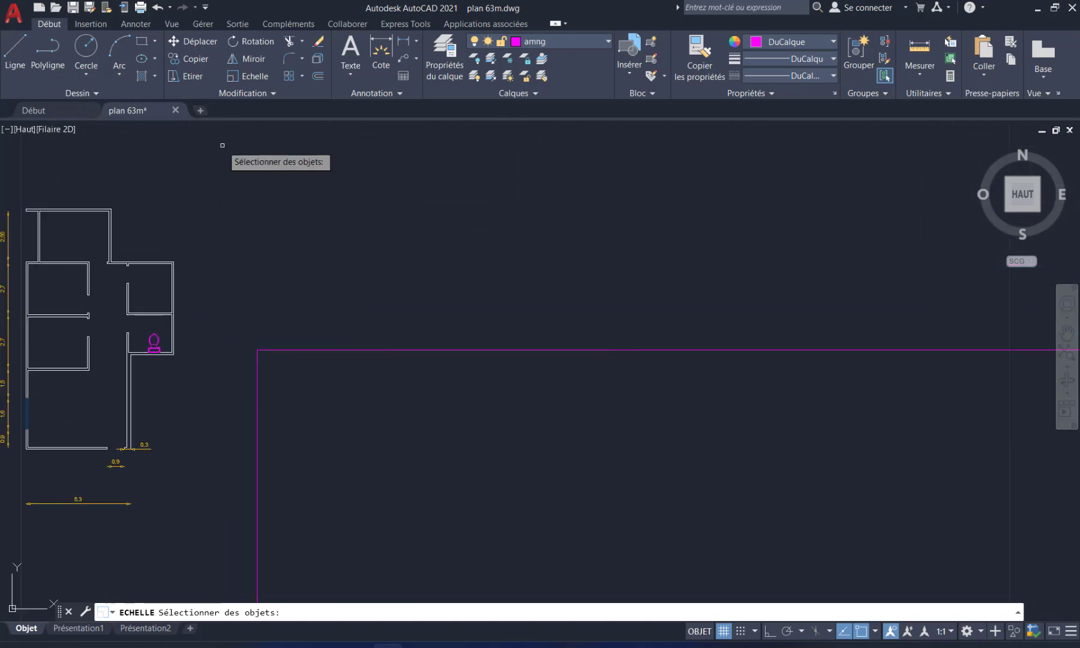
left_click(141, 43)
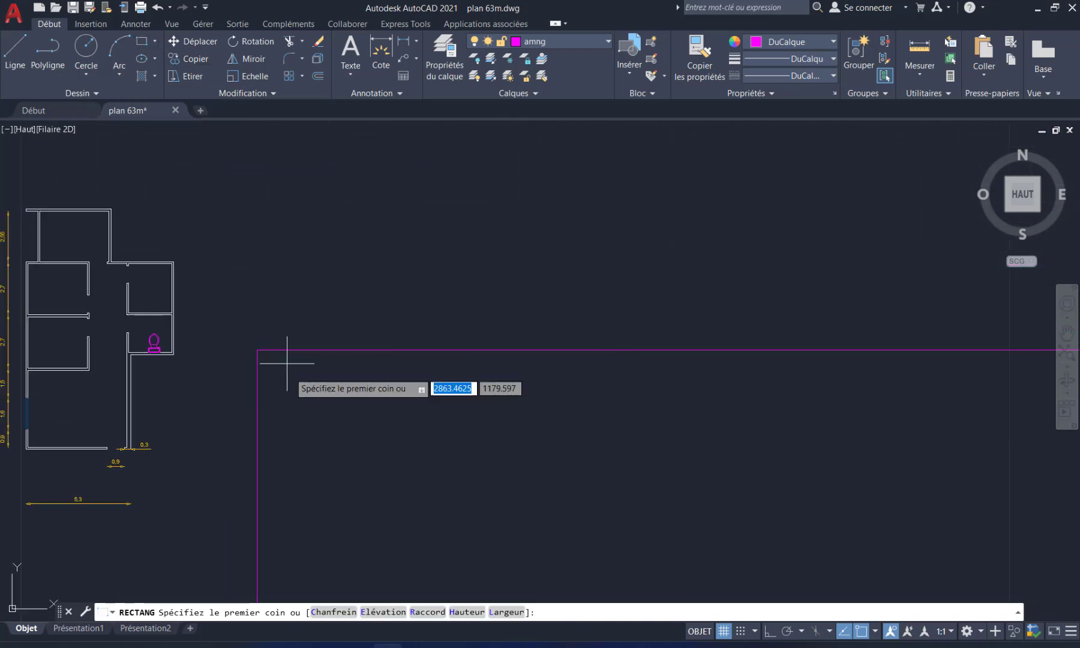
left_click(257, 350)
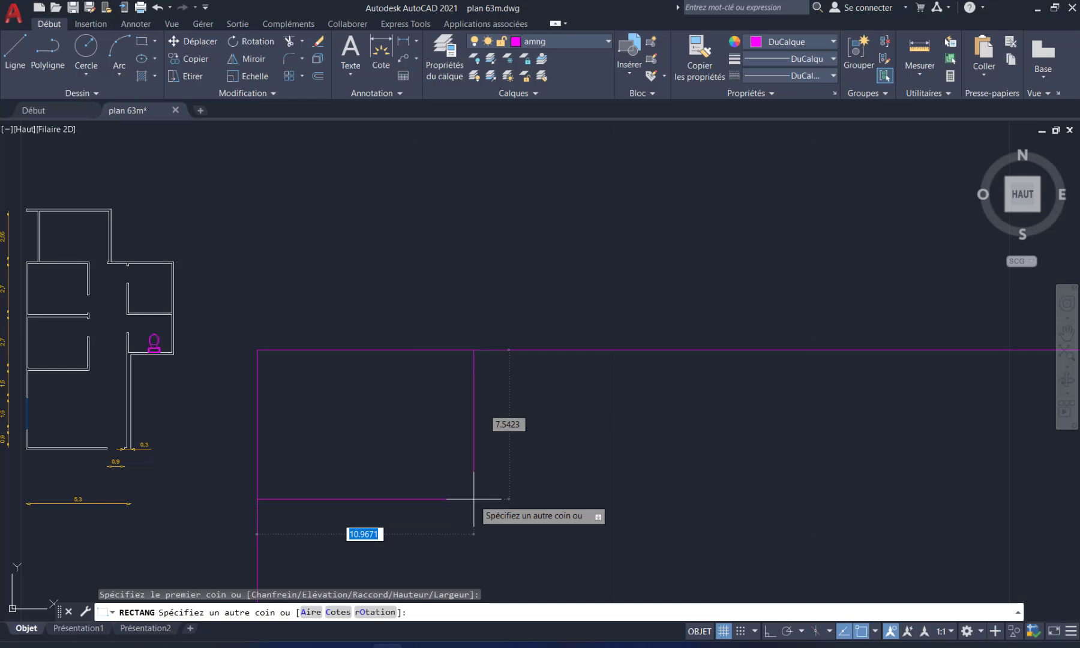
type("1.4")
key("Return")
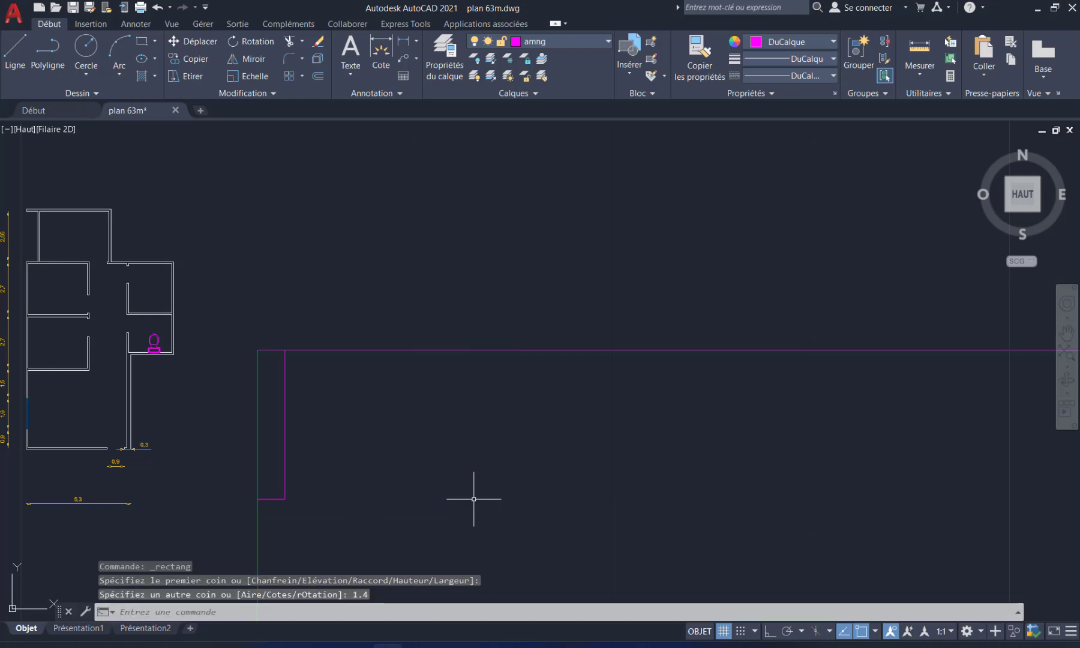
type("1.4")
key("Return")
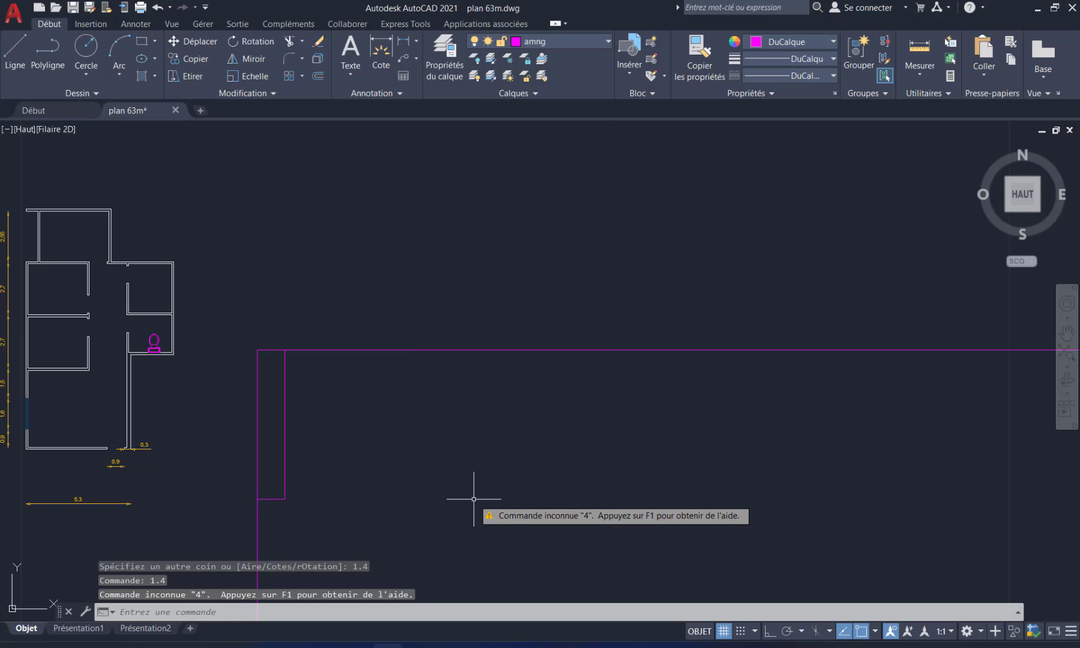
key("Escape")
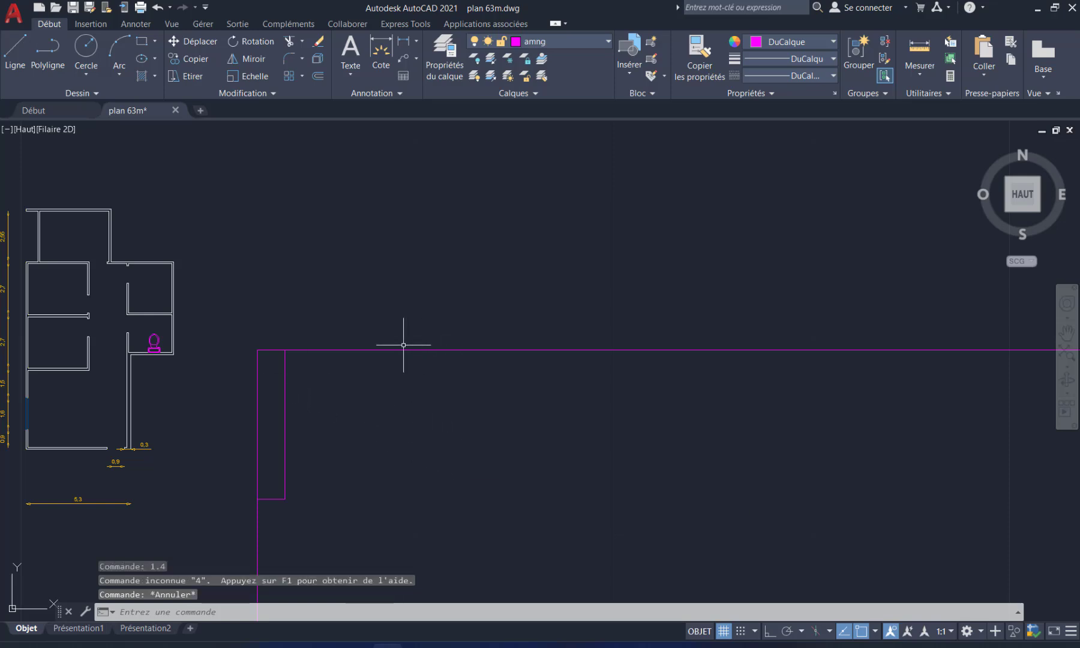
- Scale the double bed block by reference from its upper-left corner, fitting its top edge to the 1.4-wide rectangle
left_click(379, 350)
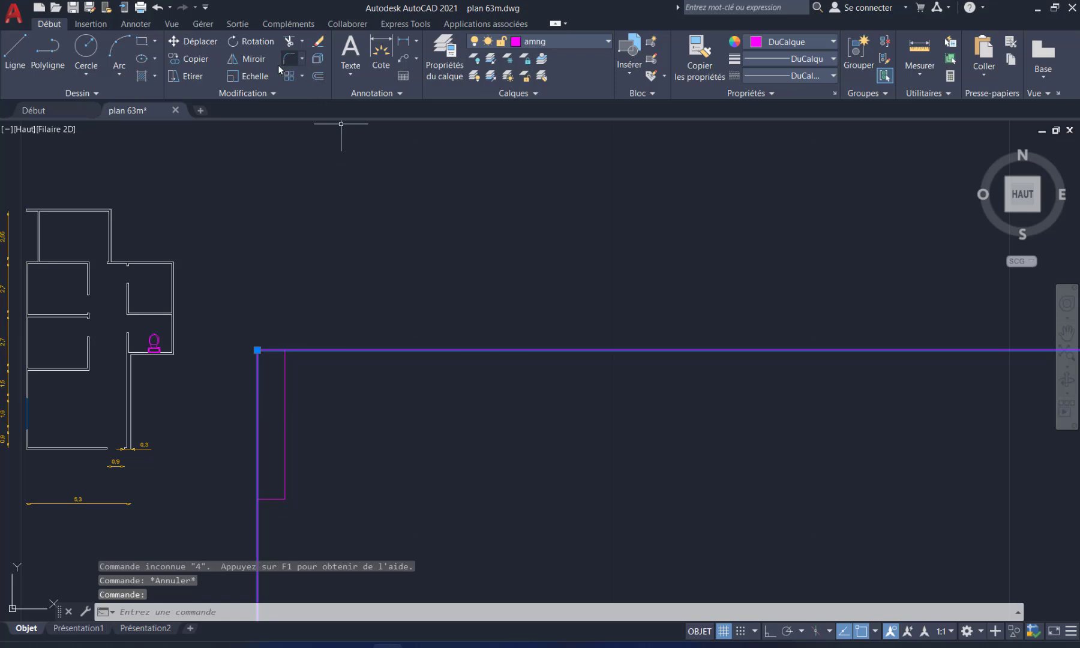
left_click(247, 76)
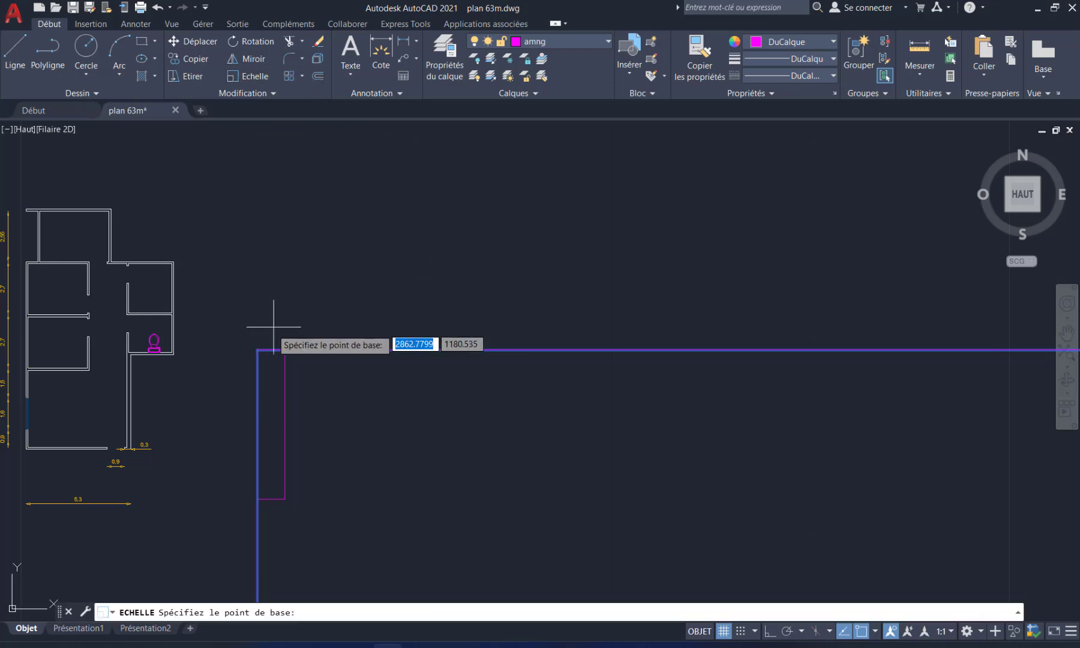
left_click(257, 350)
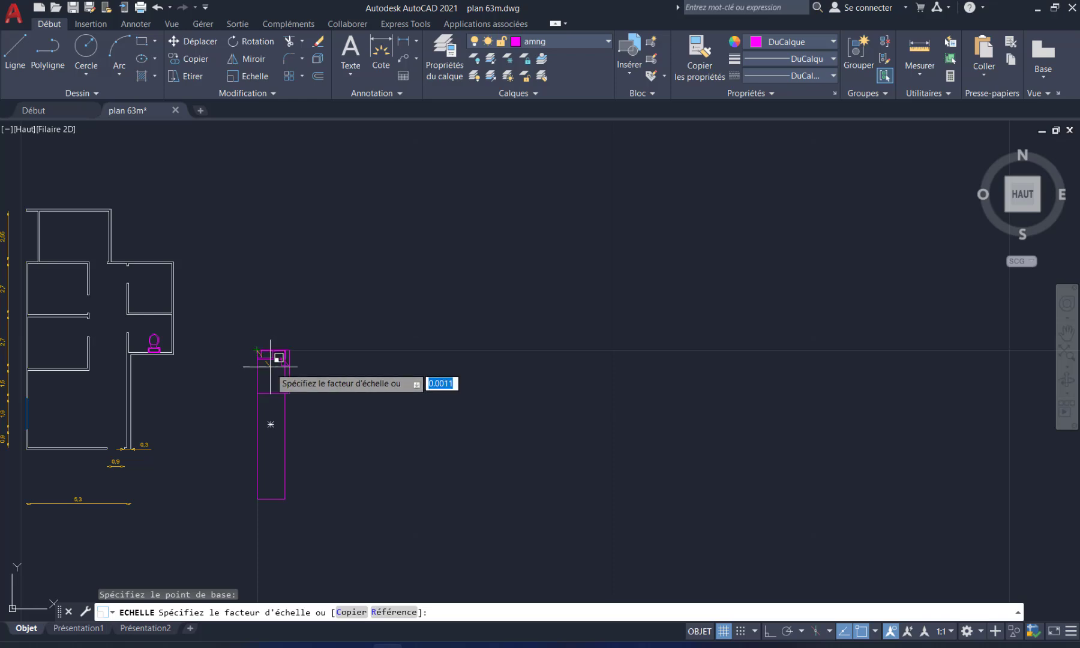
scroll(269, 363, "up", 5)
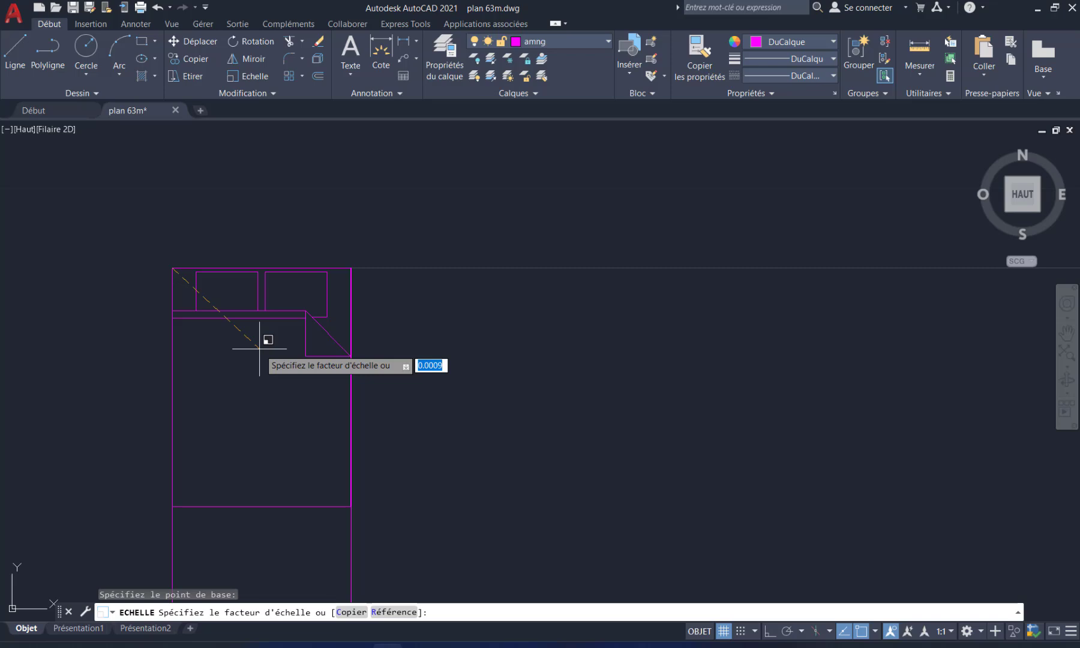
left_click(394, 611)
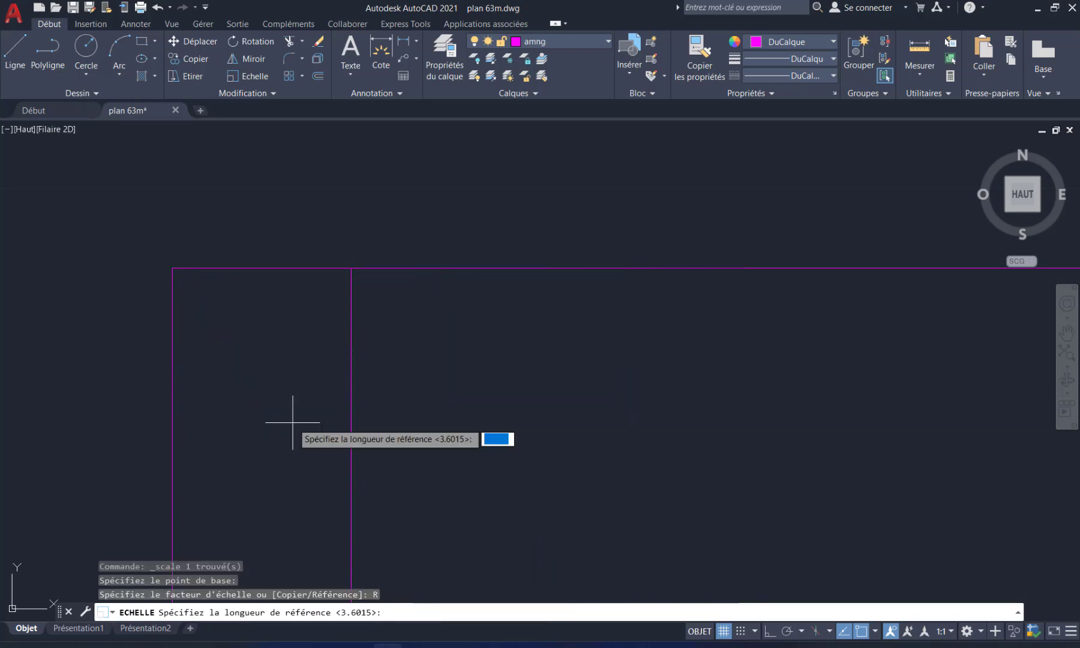
left_click(173, 268)
scroll(215, 300, "down", 5)
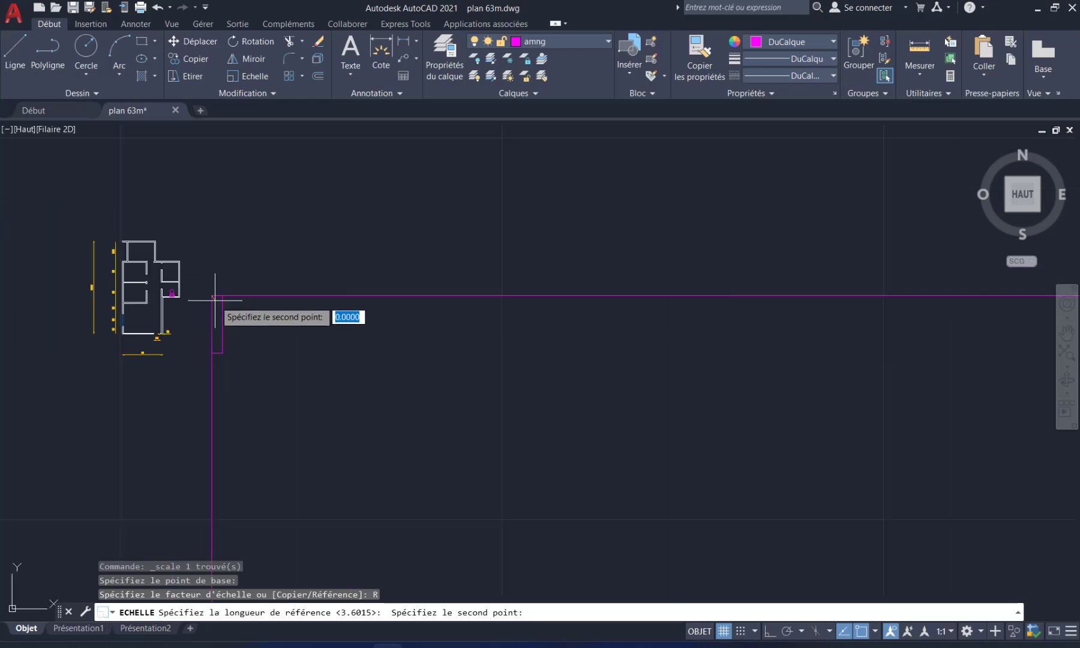
scroll(210, 300, "up", 6)
left_click(478, 300)
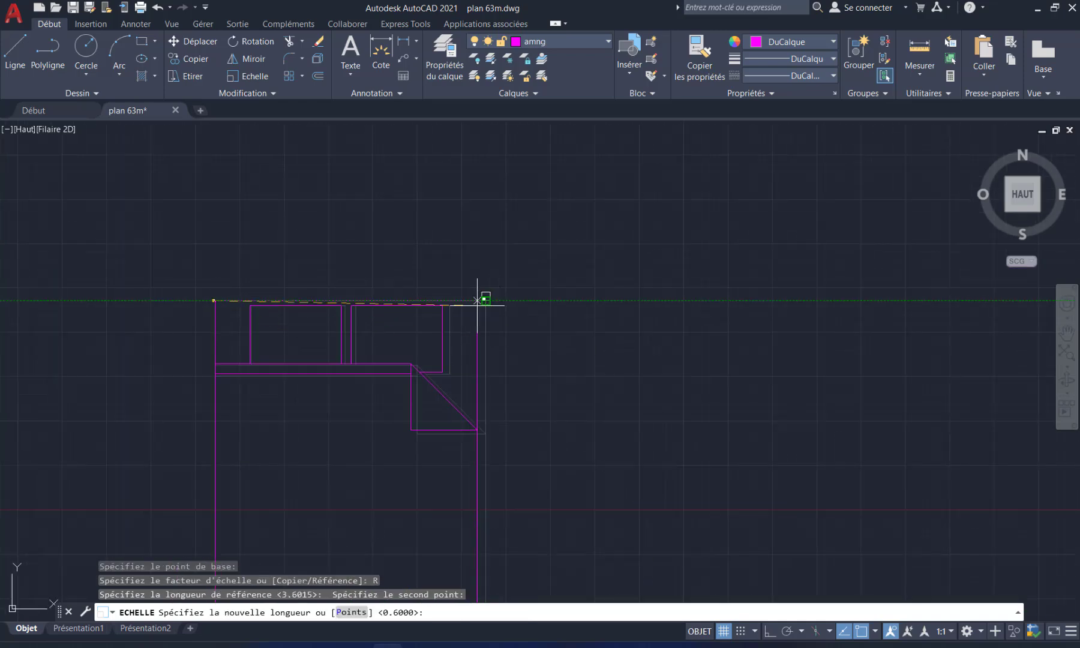
scroll(216, 304, "up", 12)
middle_click_drag(216, 239, 376, 443)
scroll(376, 443, "up", 10)
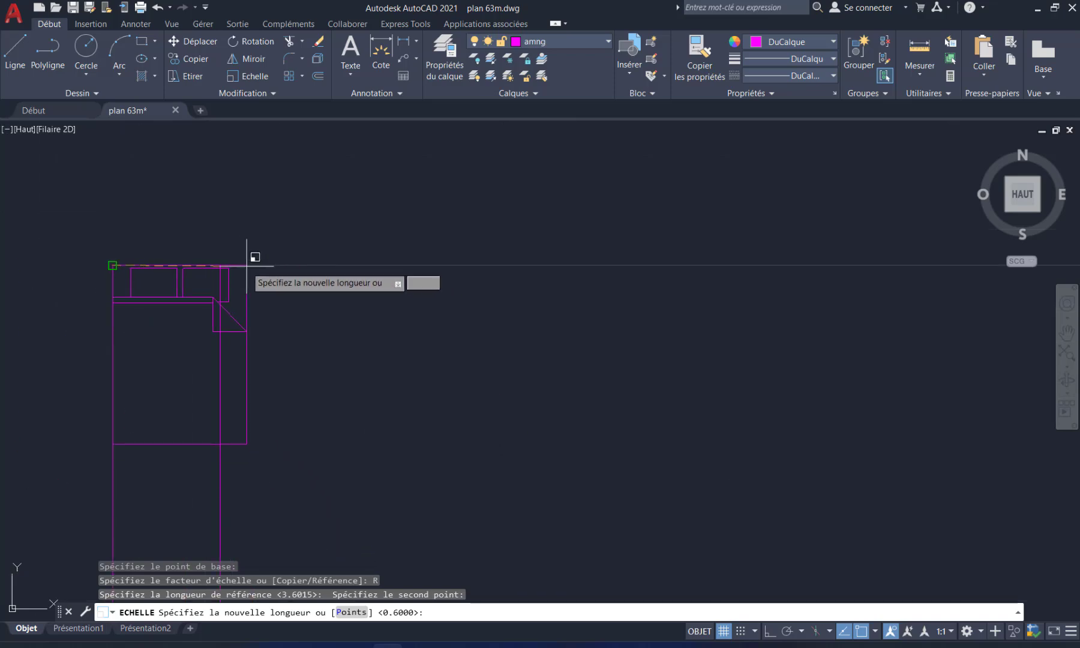
left_click(220, 265)
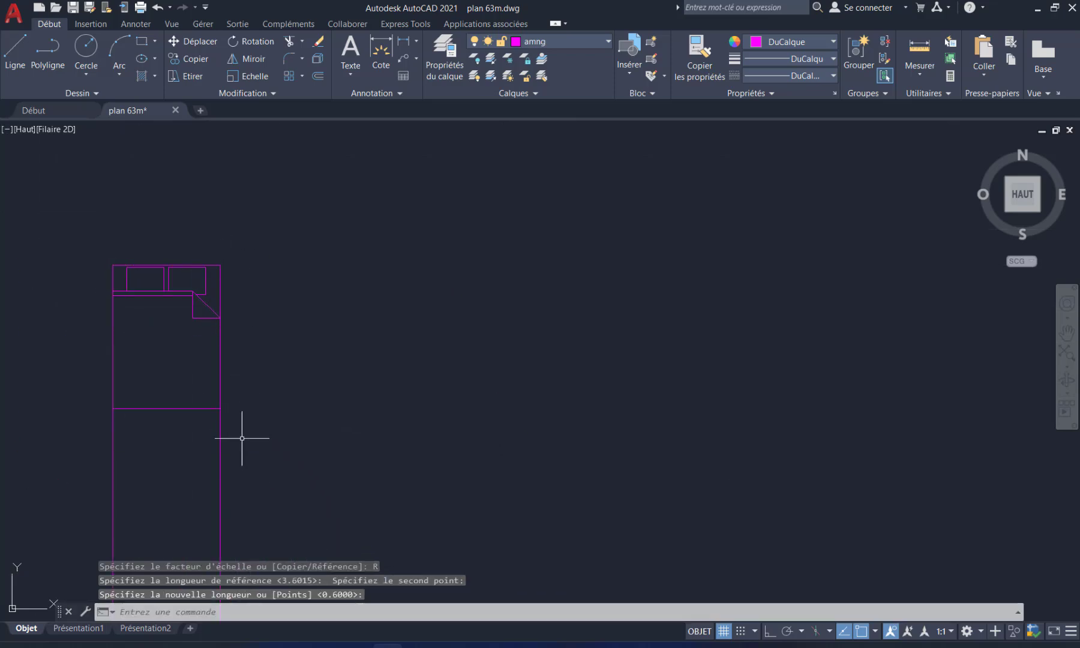
- Delete the 1.4-wide helper rectangle around the bed
left_click(239, 461)
left_click(154, 496)
key("Delete")
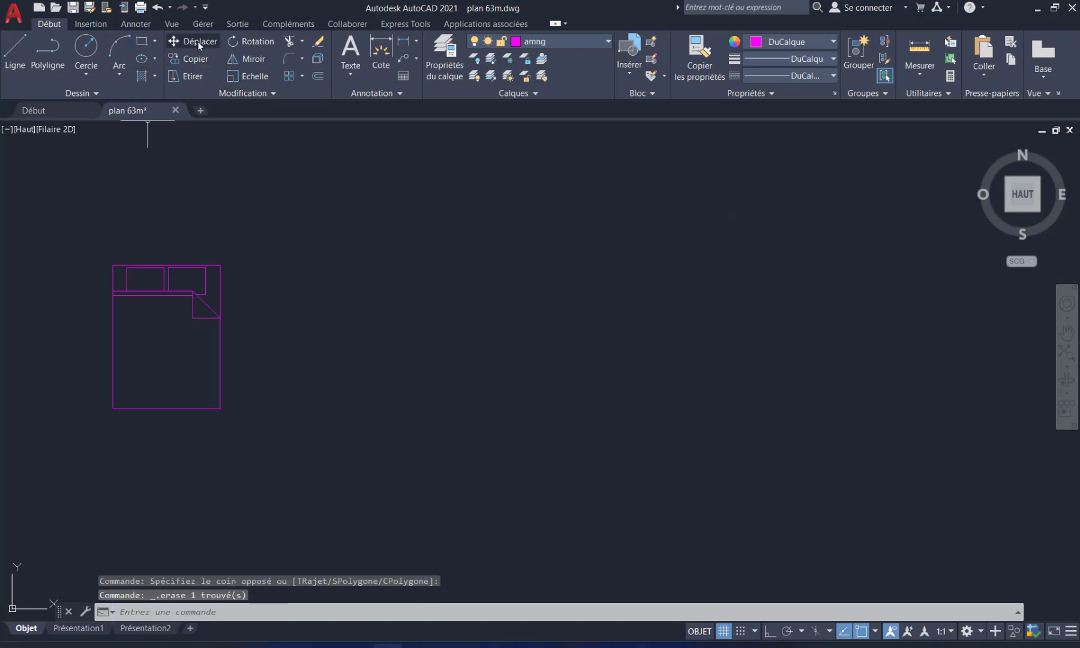
left_click(174, 265)
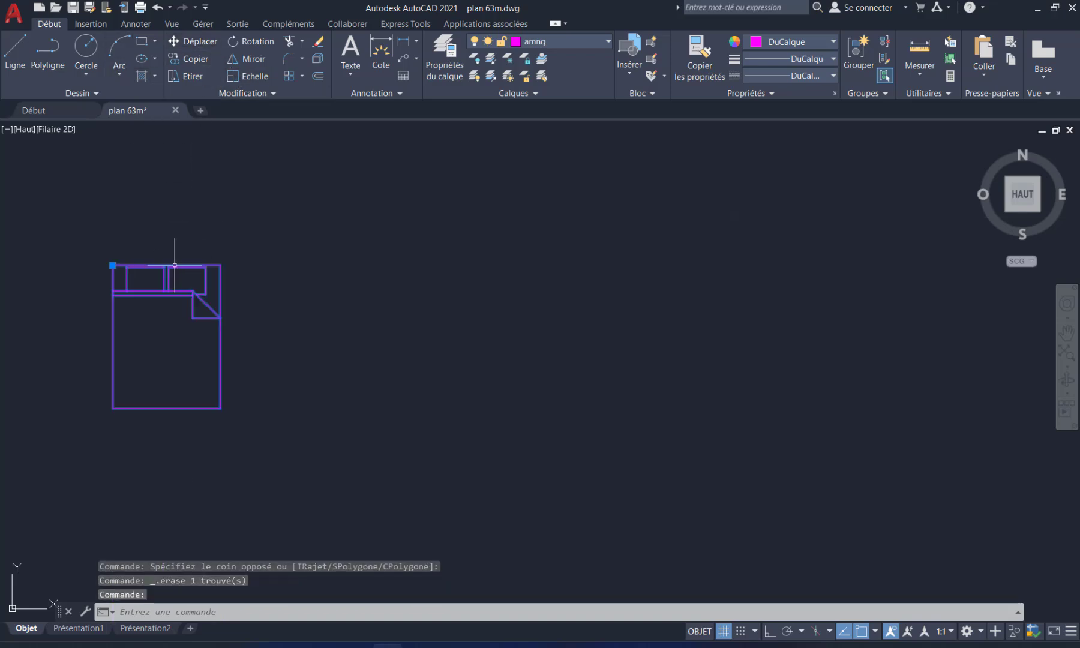
key("Delete")
key("ctrl+z")
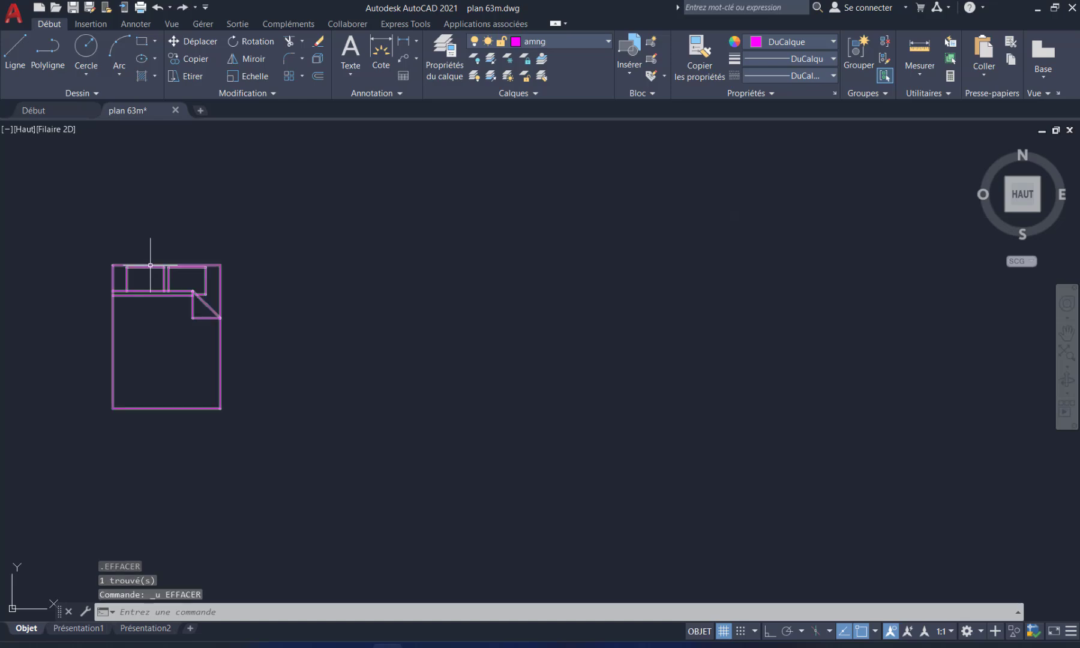
- Move the bed block by its upper-left corner to the inner upper-left corner of the plan's topmost room
left_click(194, 44)
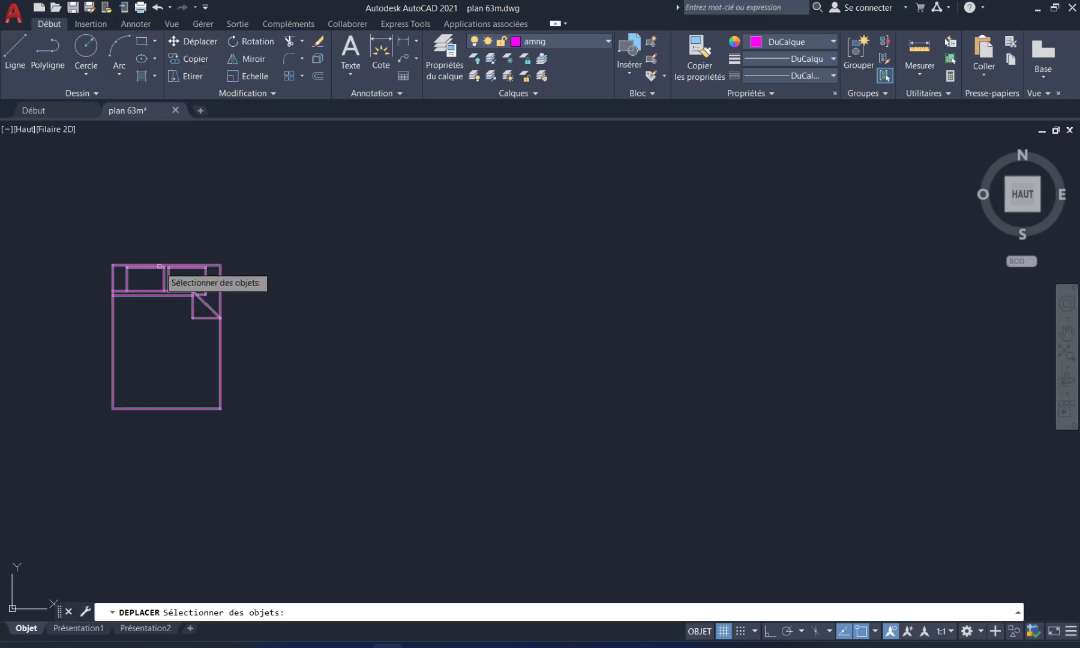
left_click(198, 266)
key("Return")
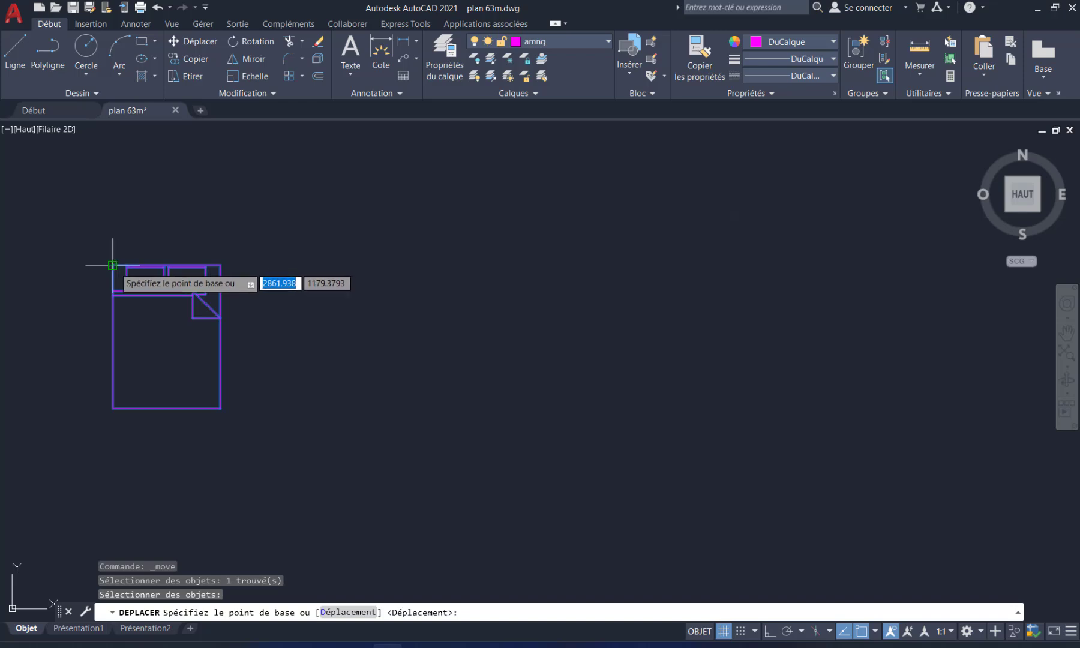
left_click(113, 265)
scroll(602, 490, "down", 6)
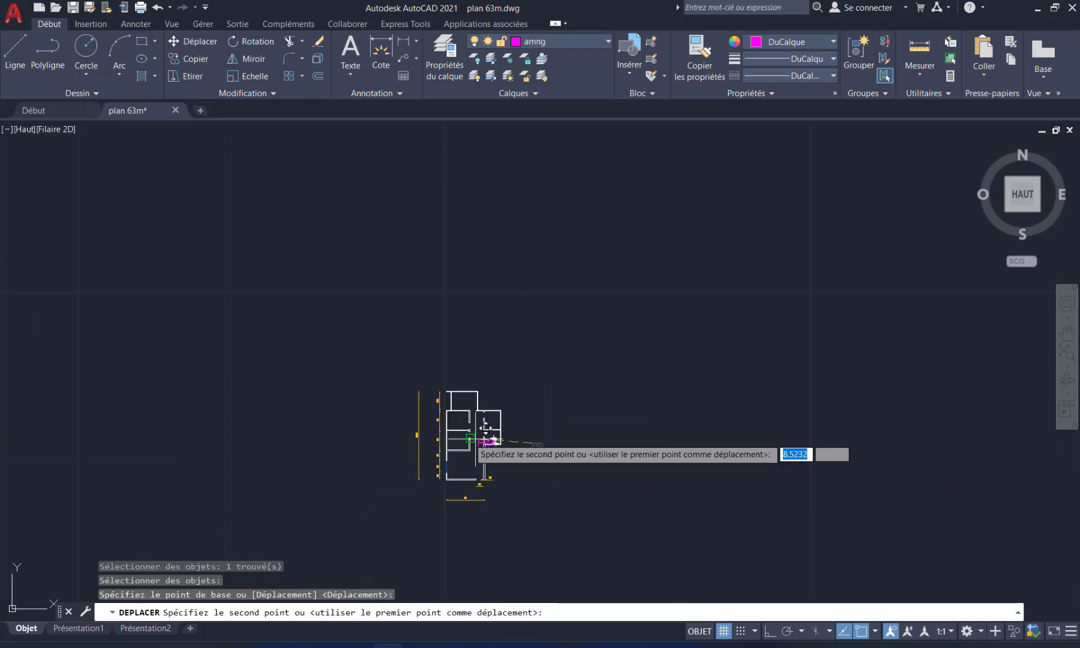
scroll(480, 435, "up", 6)
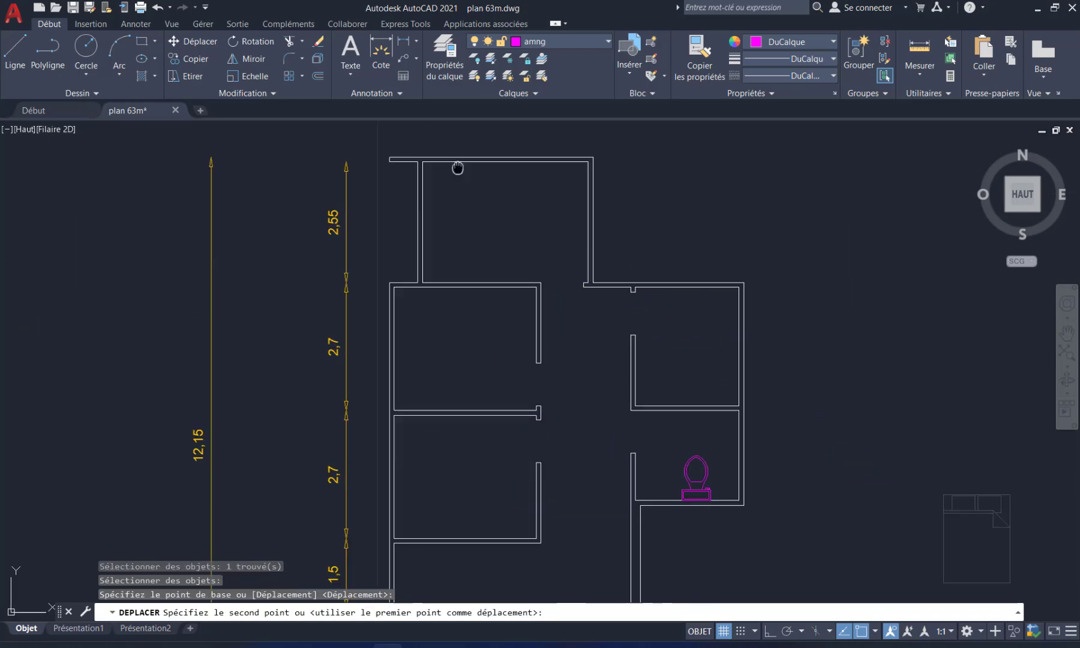
middle_click_drag(457, 166, 447, 219)
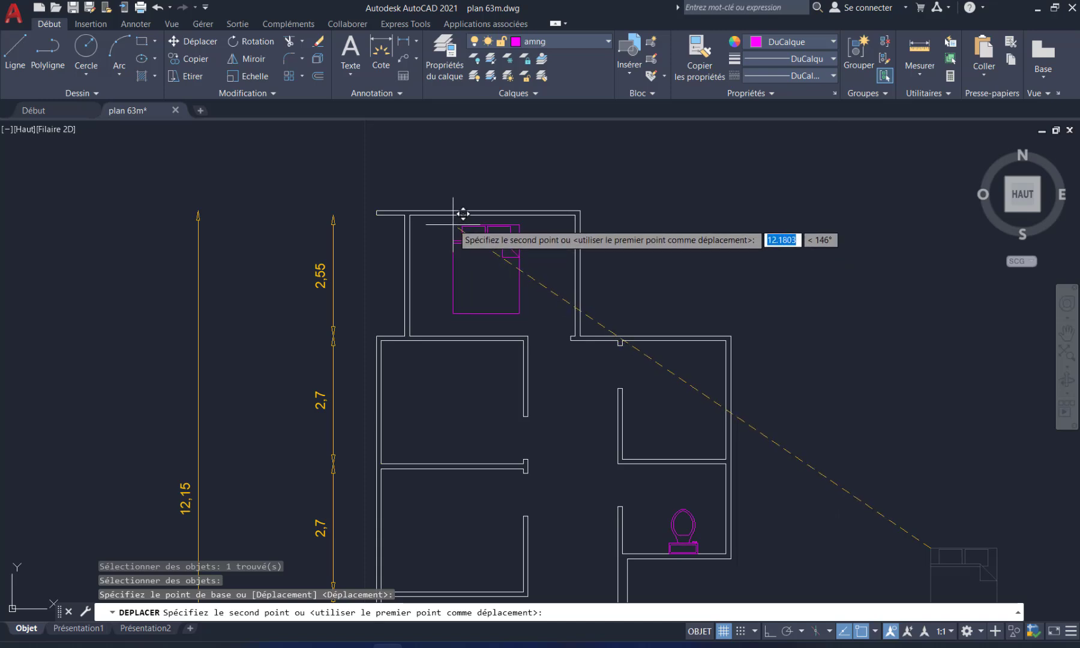
scroll(459, 211, "up", 4)
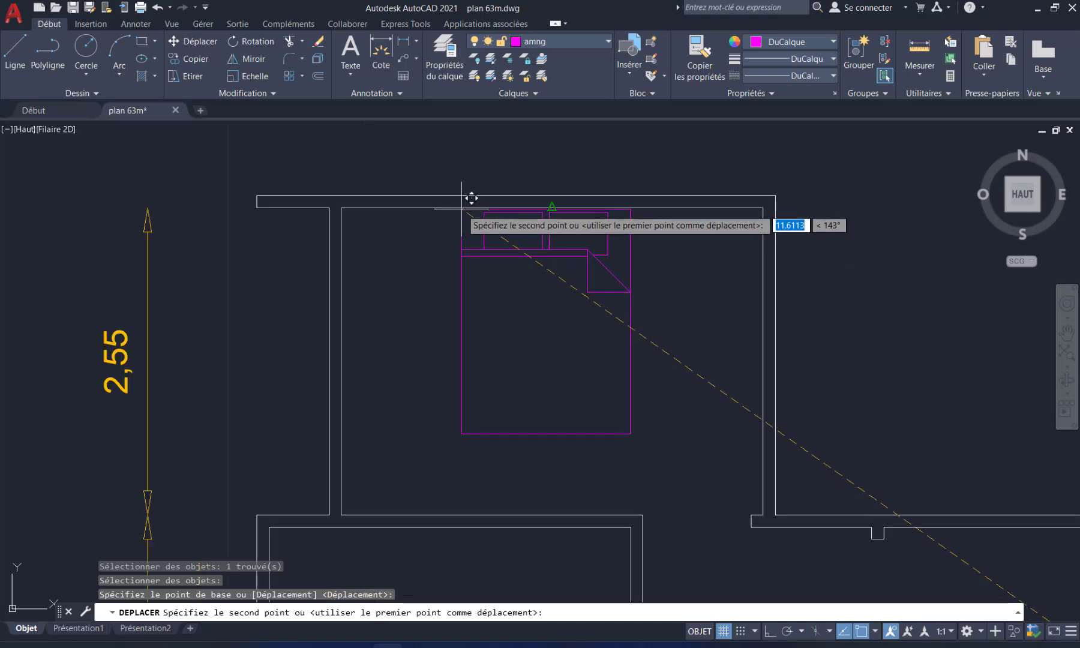
left_click(343, 196)
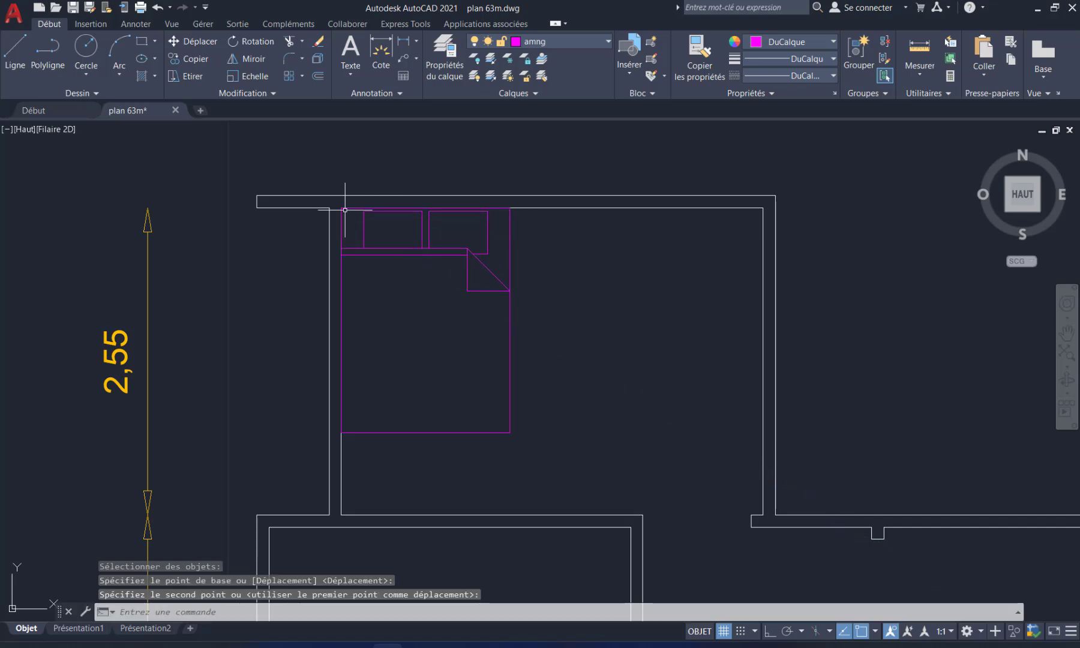
- Move the bed block 0.9 to the right along the room's upper wall
left_click(198, 40)
scroll(360, 204, "up", 5)
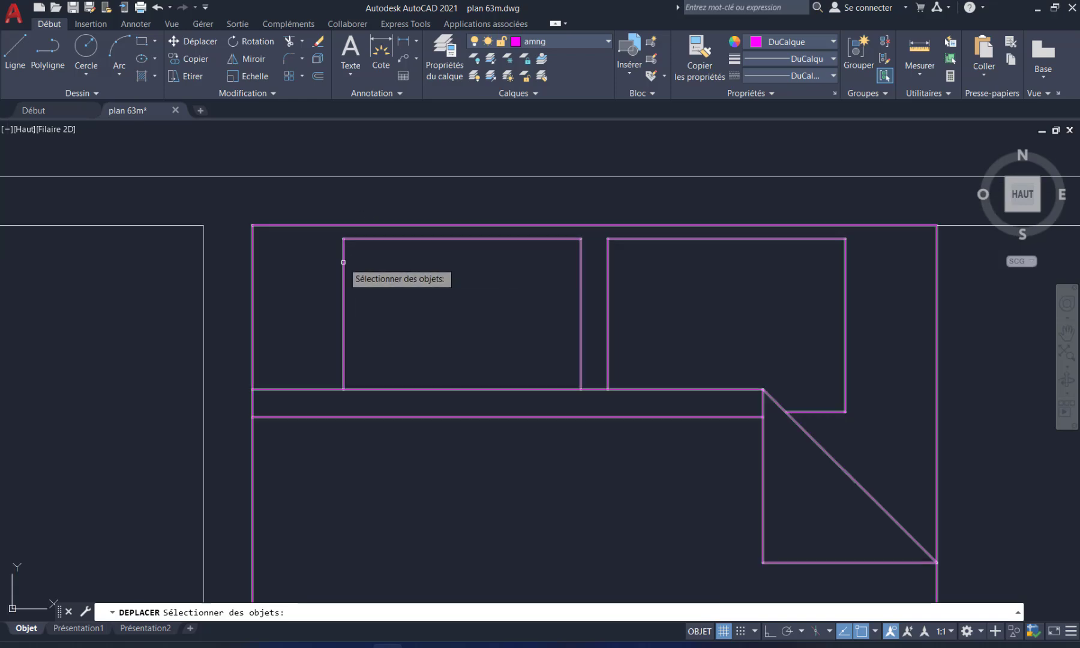
left_click(343, 255)
key("Return")
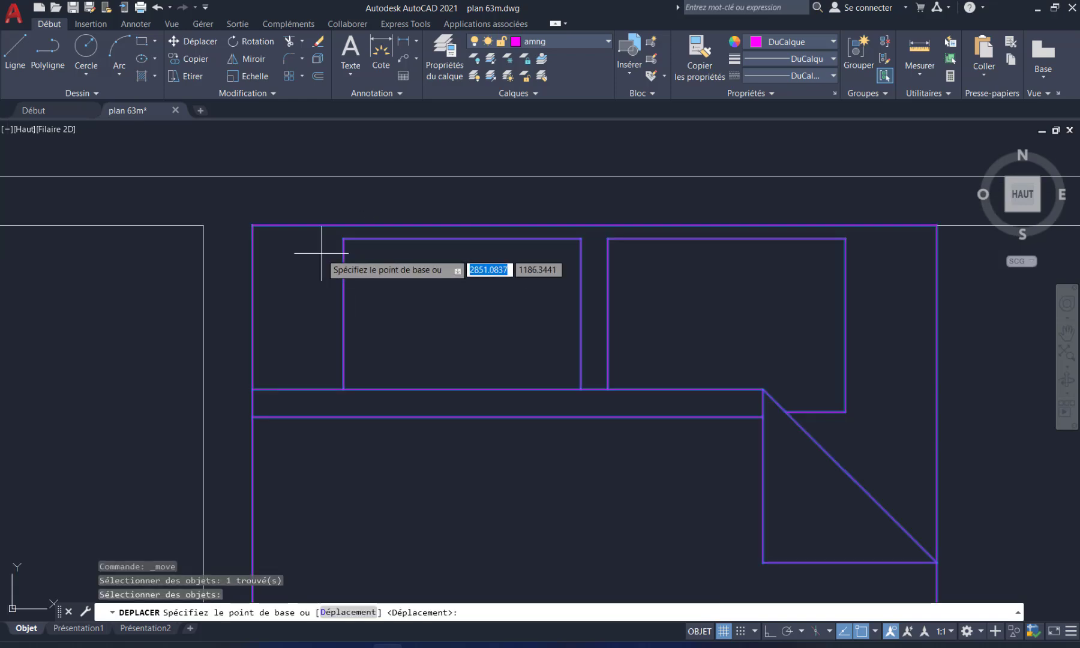
left_click(253, 225)
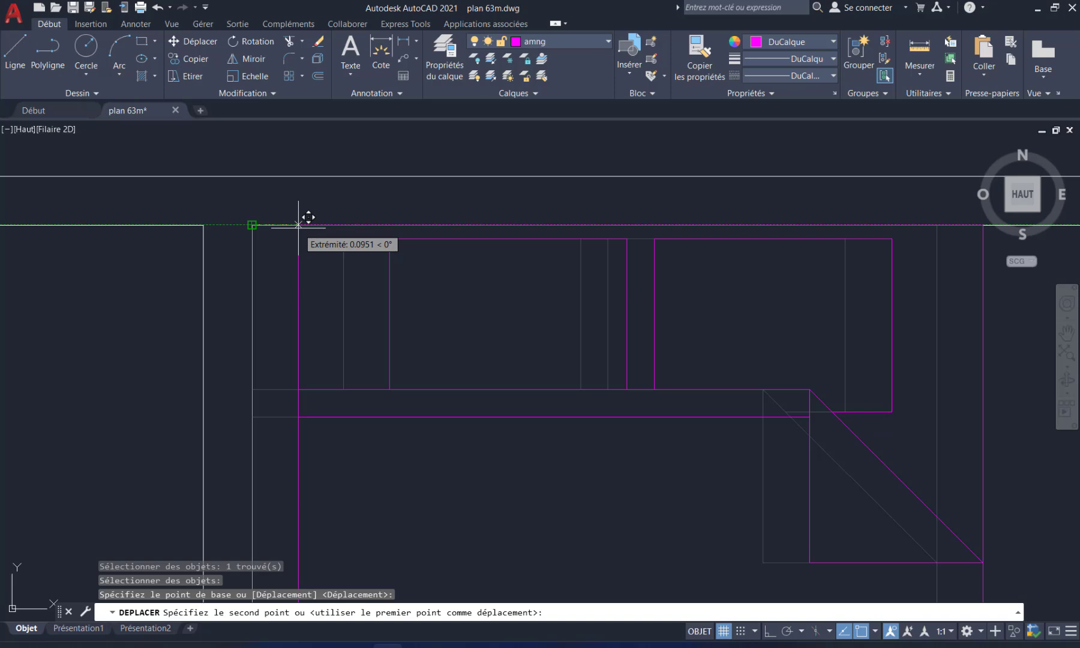
type(".9")
key("Return")
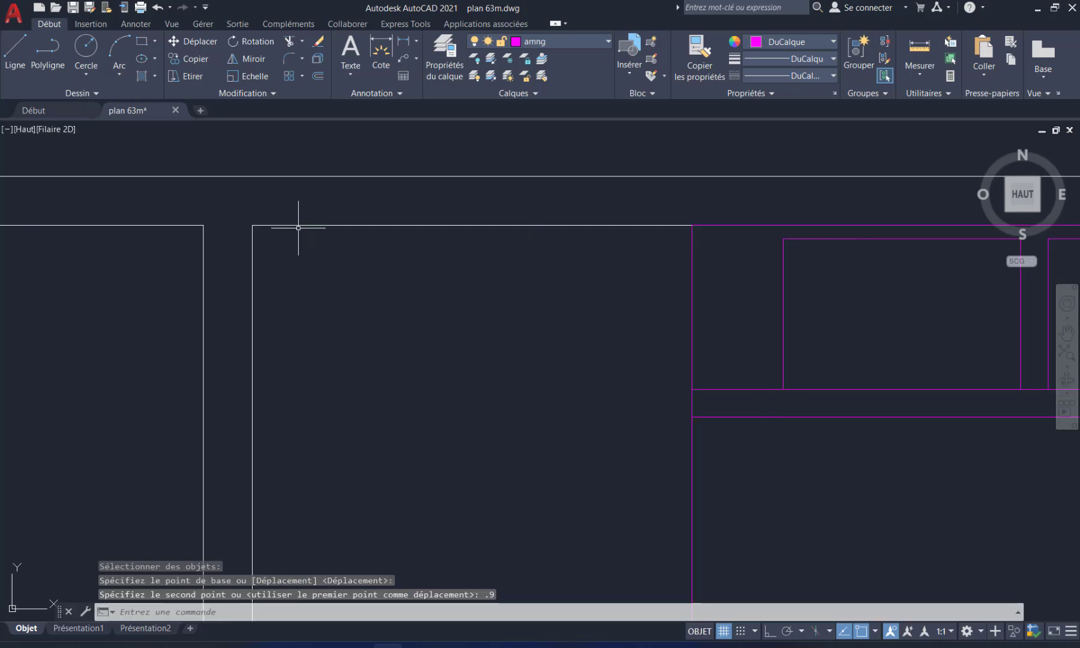
- Turn off the current amng layer to hide the furniture blocks
scroll(561, 374, "down", 8)
middle_click_drag(632, 339, 561, 336)
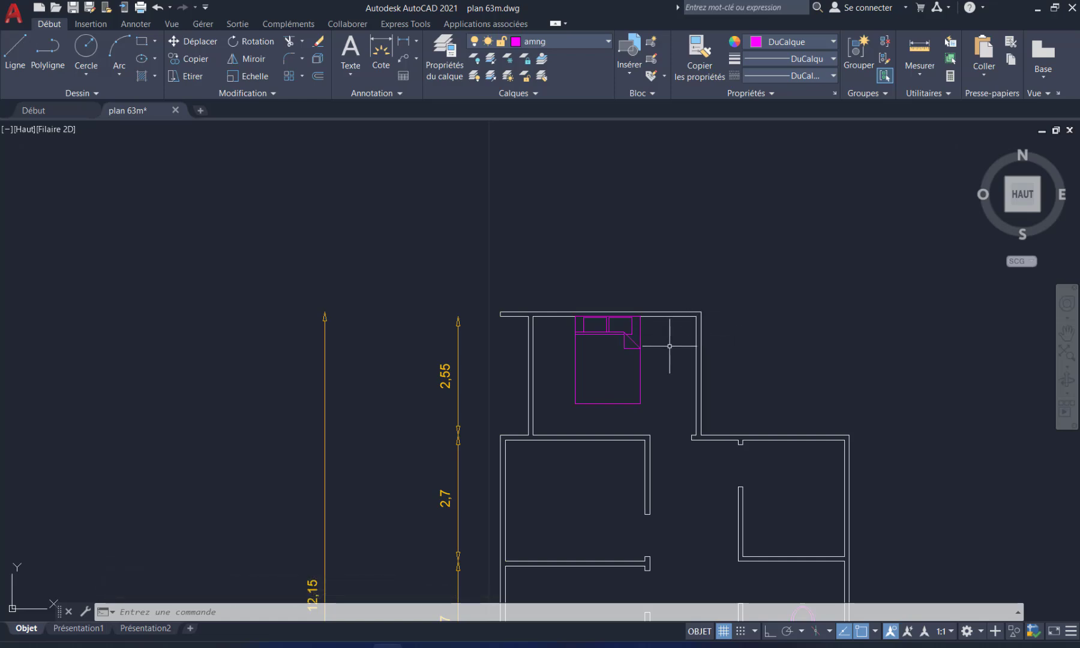
scroll(662, 366, "down", 4)
middle_click_drag(624, 384, 599, 349)
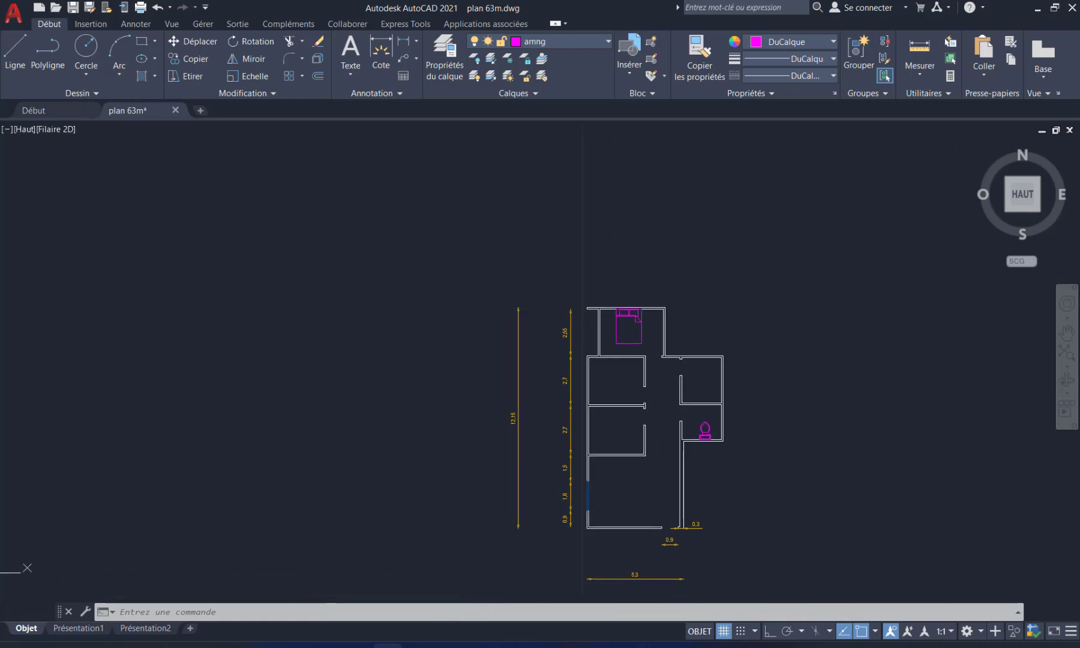
left_click(528, 42)
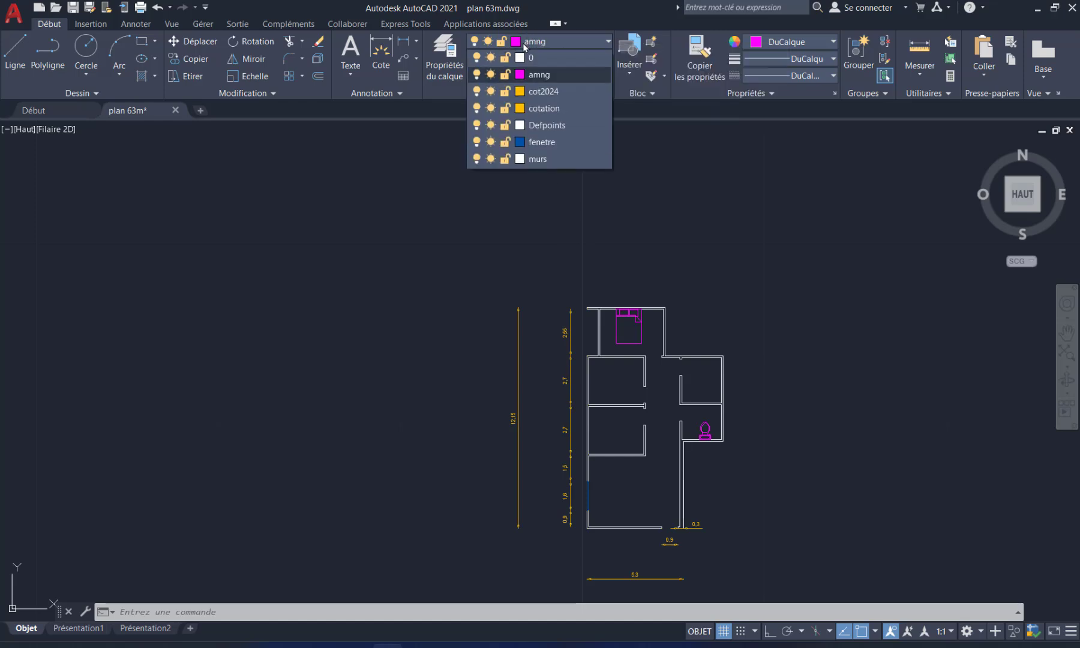
left_click(474, 75)
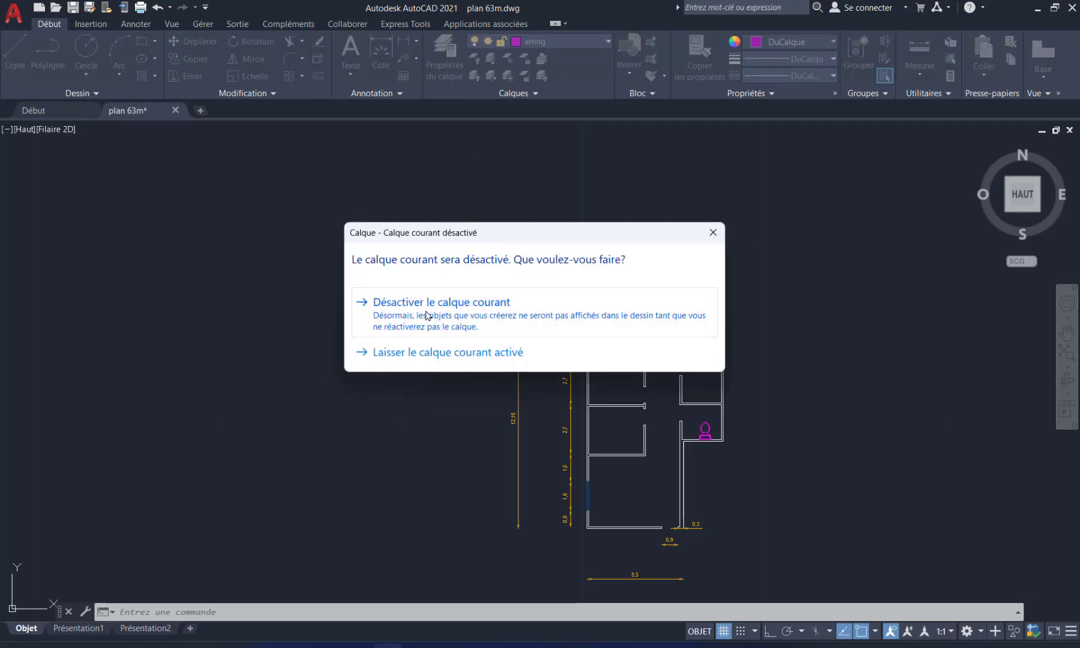
left_click(426, 315)
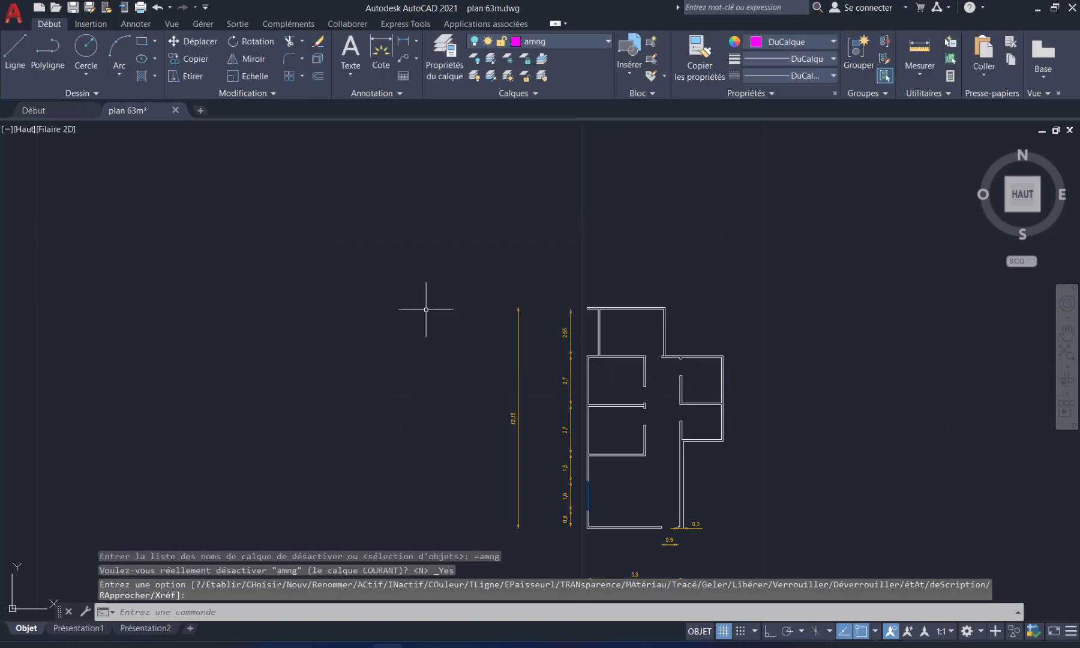
- Turn off the fenetre layer, and turn the amng and fenetre layers back on
left_click(548, 42)
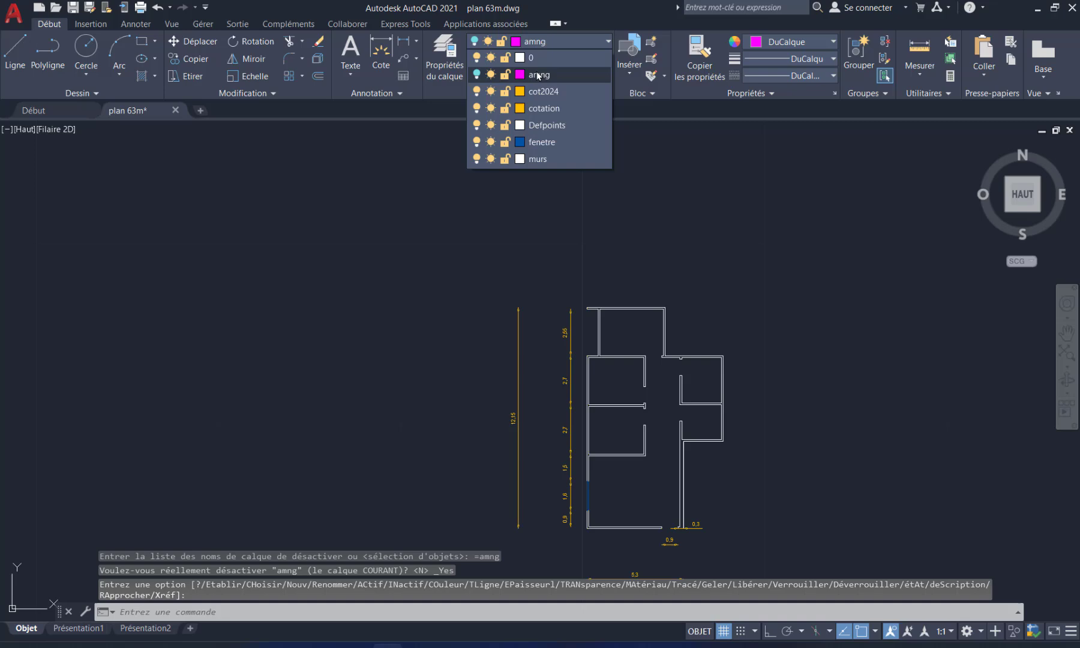
left_click(477, 141)
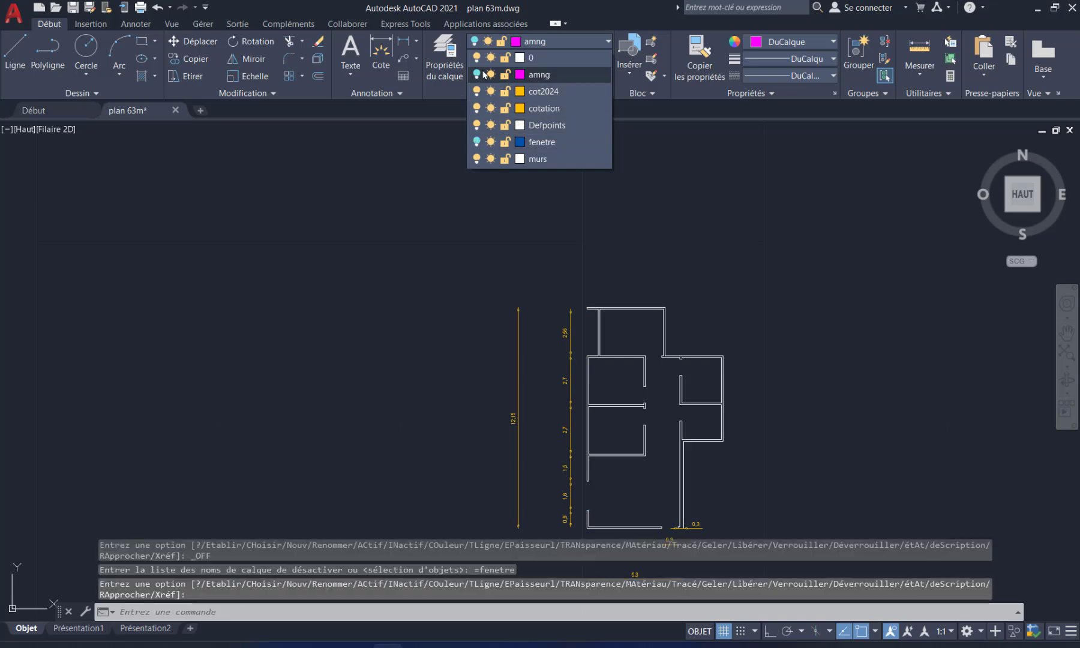
left_click(477, 74)
left_click(477, 141)
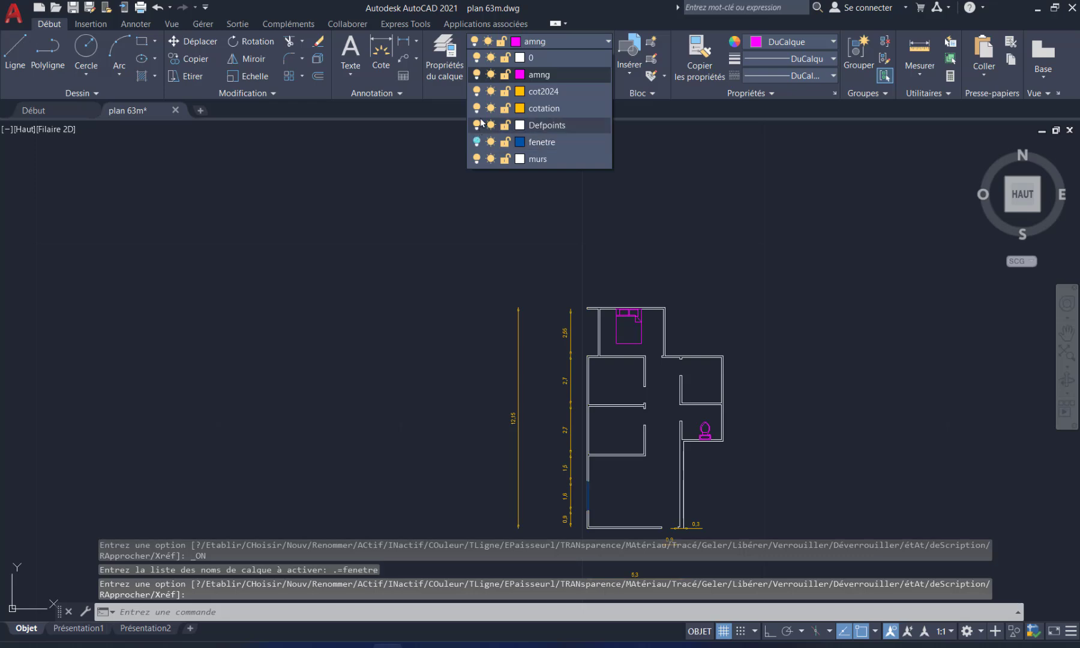
- Lock the amng layer and try to freeze it
left_click(505, 74)
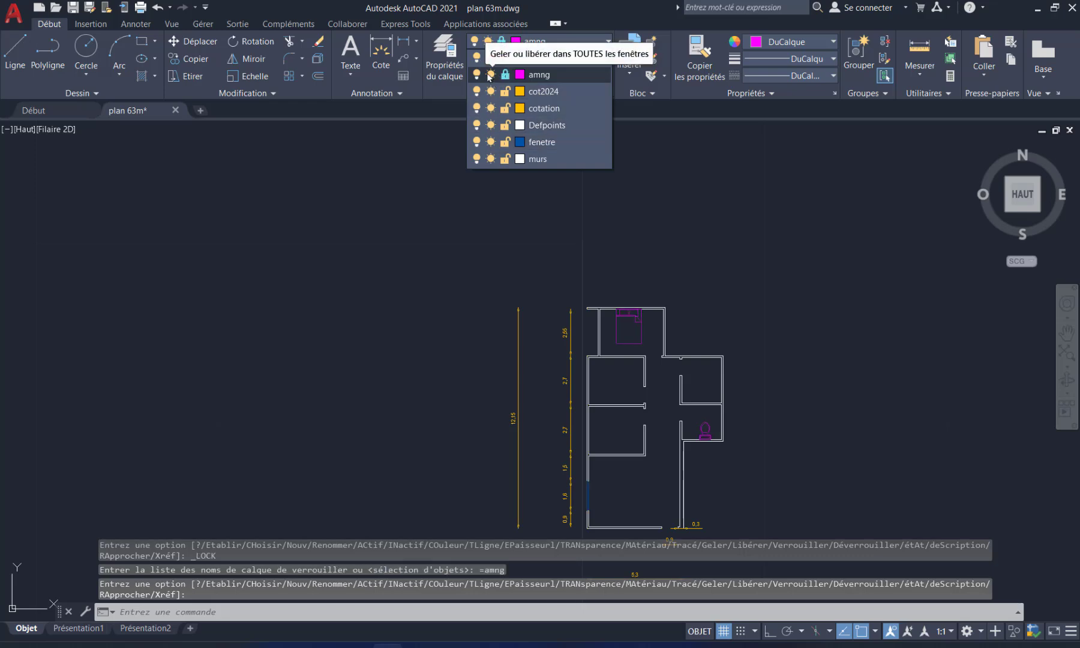
left_click(490, 74)
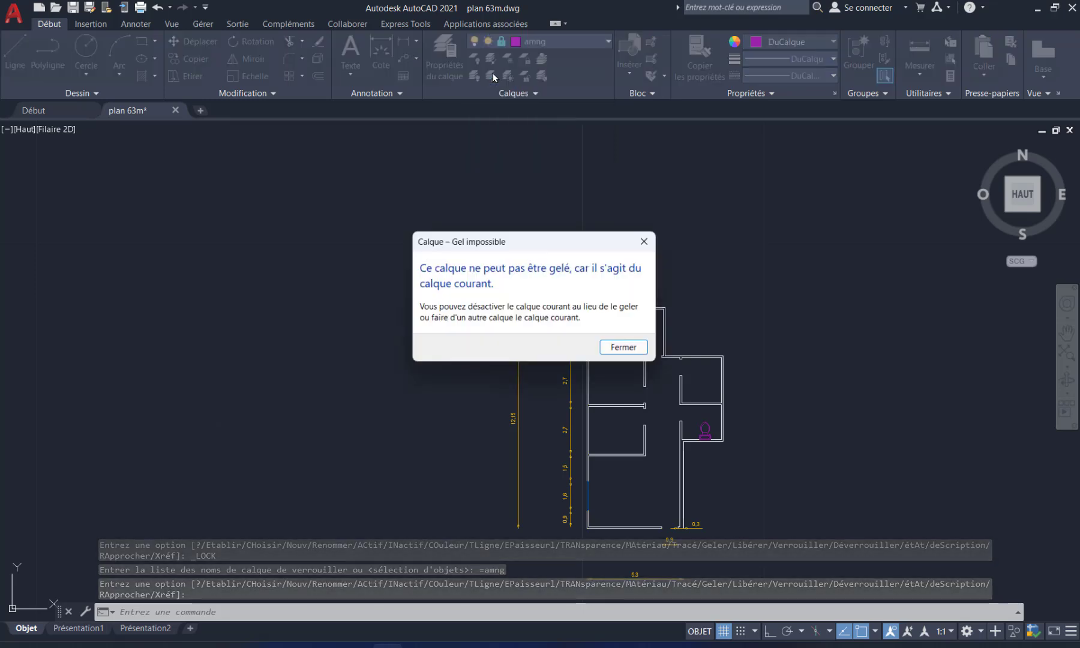
left_click(615, 350)
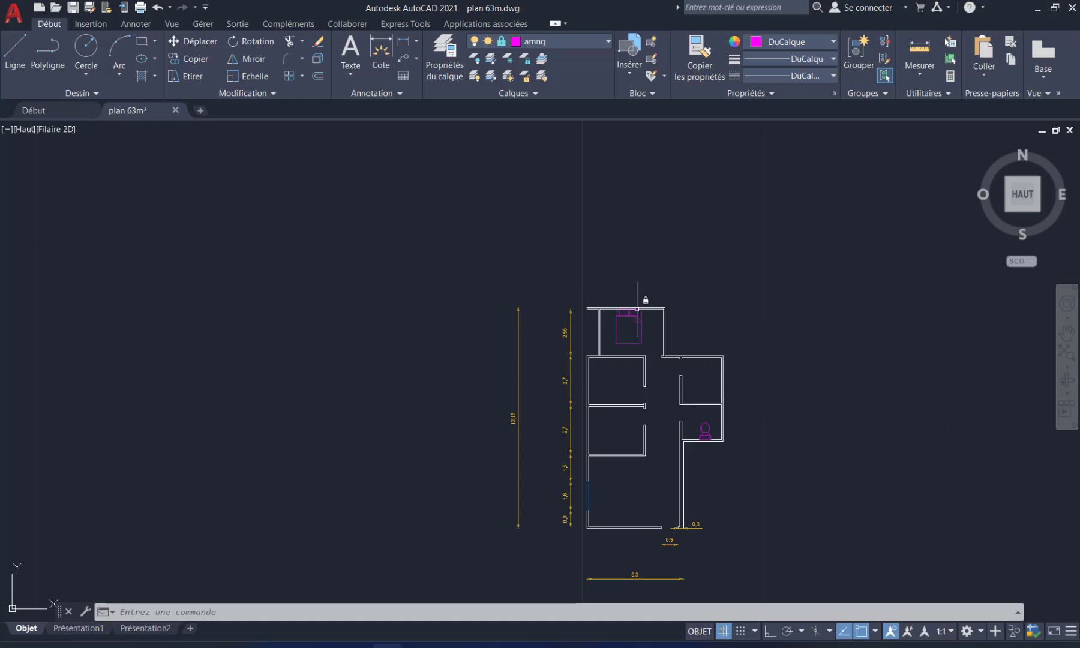
scroll(635, 324, "up", 8)
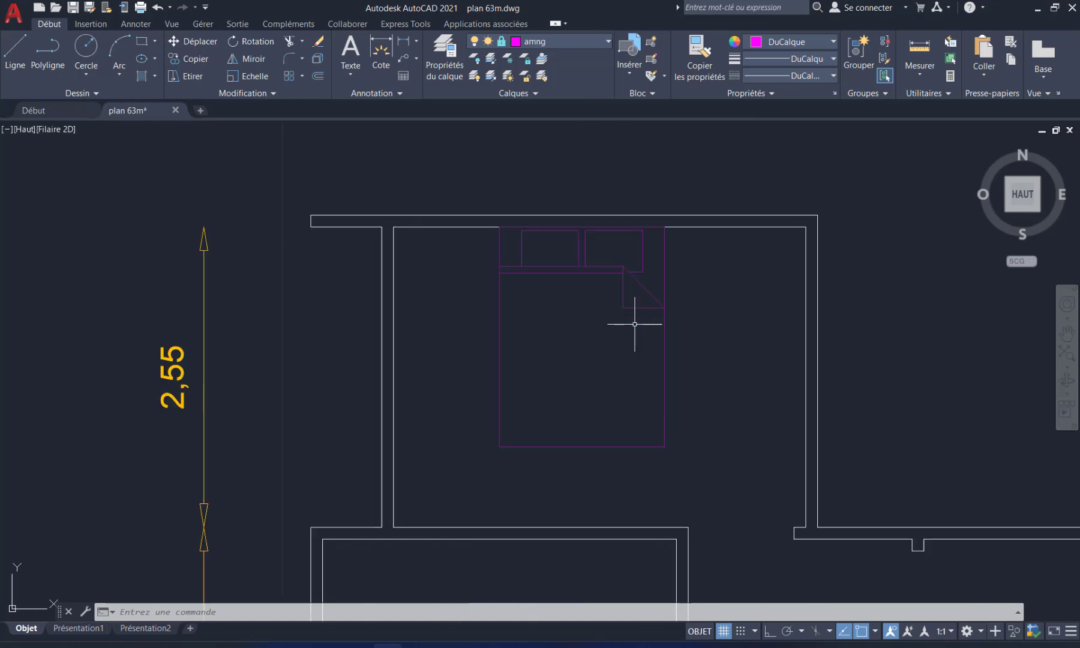
- Try to erase the bed block on the locked amng layer, including with a crossing selection over its side
mouse_move(697, 302)
left_mouse_down()
mouse_move(597, 434)
mouse_move(691, 351)
left_mouse_up()
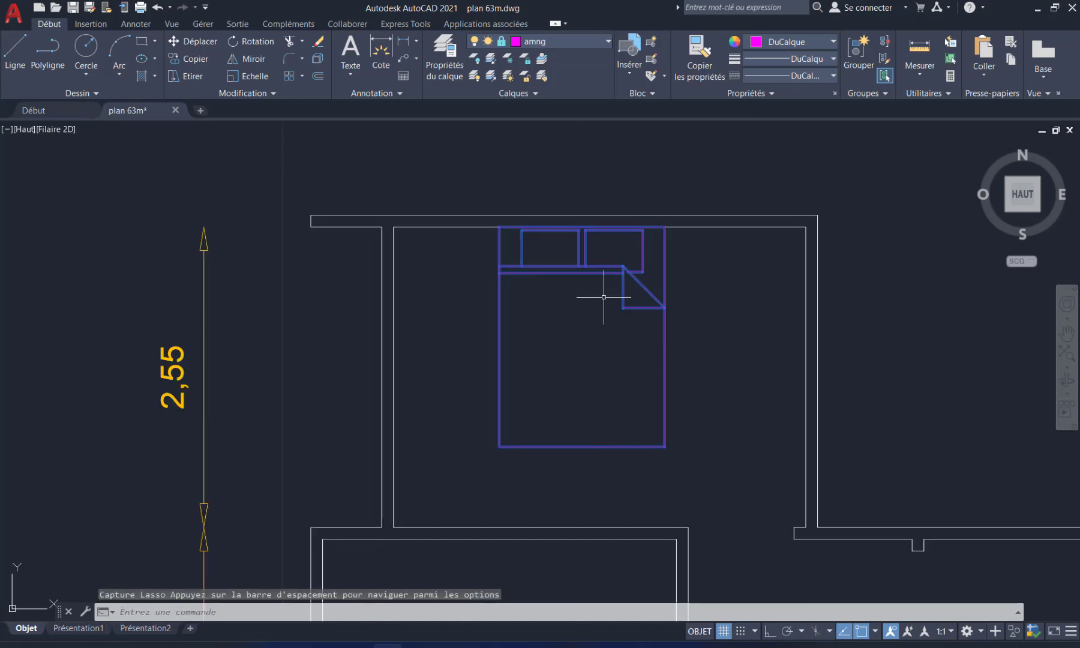
key("Delete")
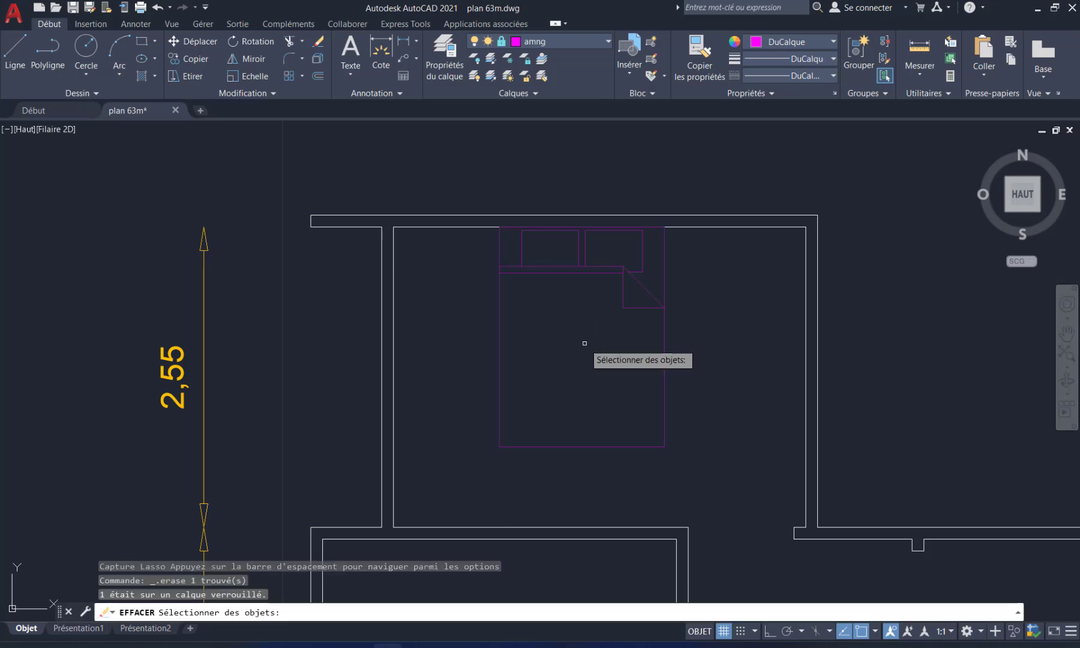
left_click(699, 318)
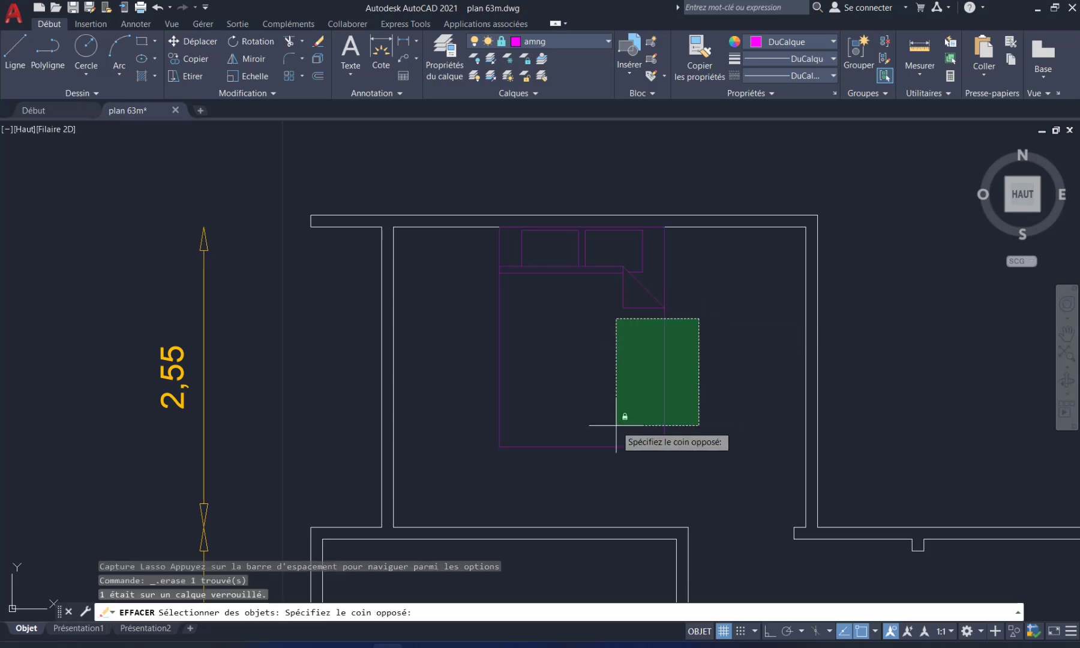
left_click(611, 427)
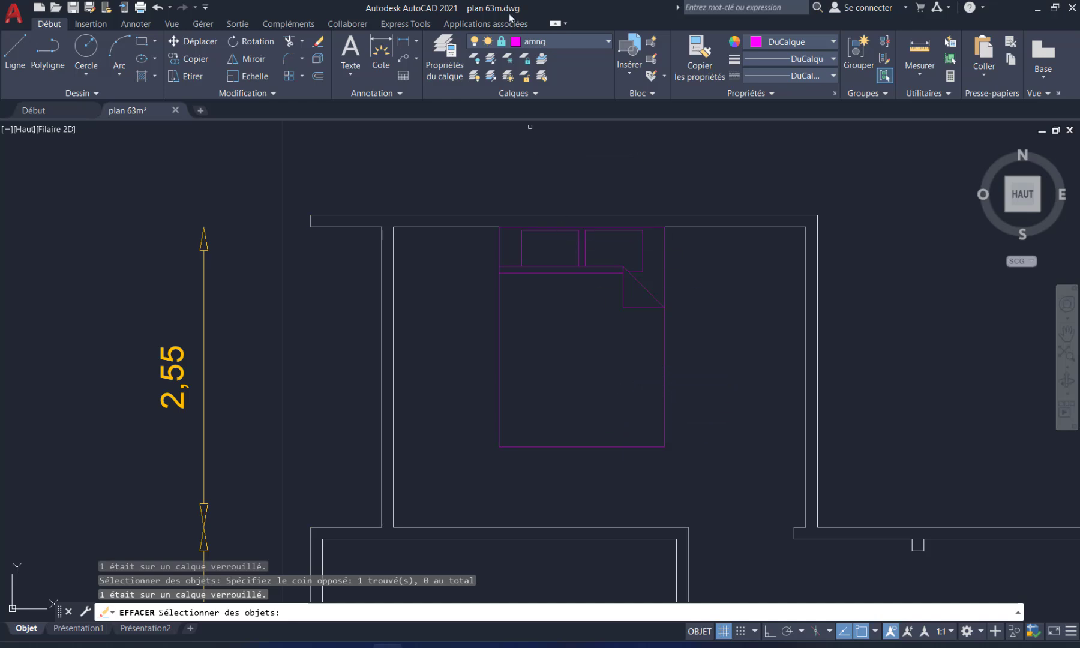
- Unlock the amng layer so its furniture blocks can be edited
left_click(539, 42)
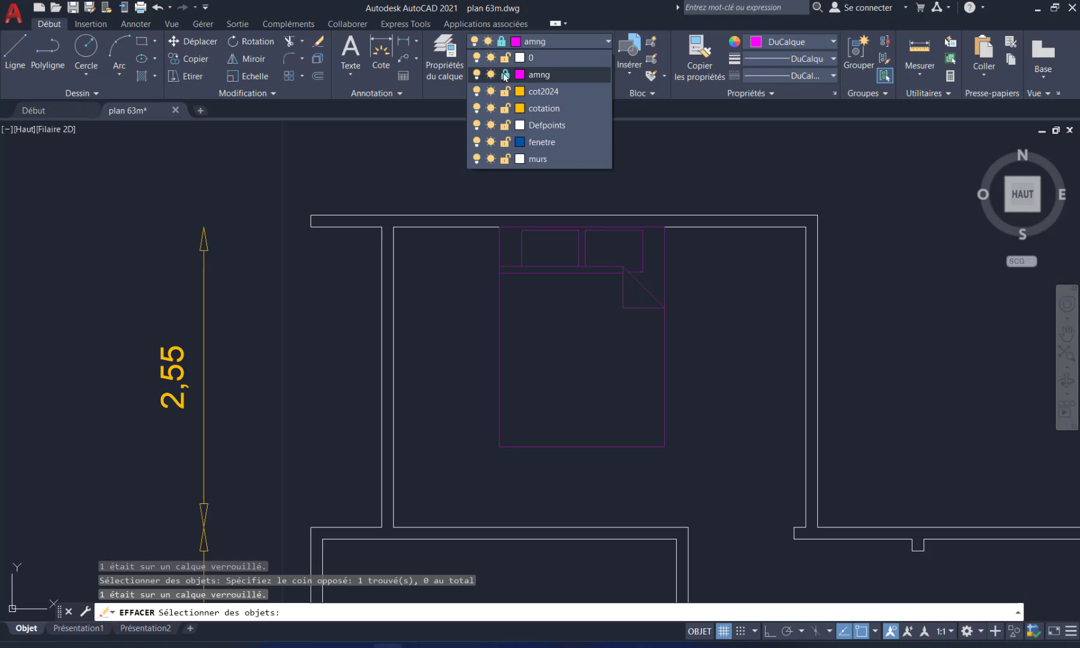
left_click(505, 75)
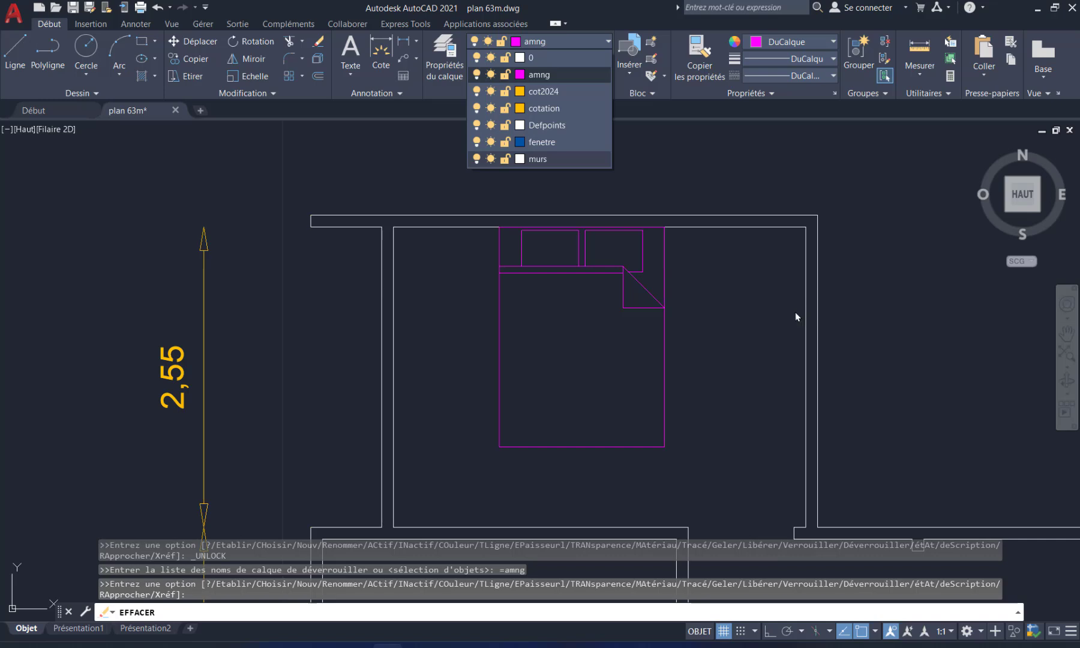
left_click(748, 397)
scroll(696, 432, "down", 5)
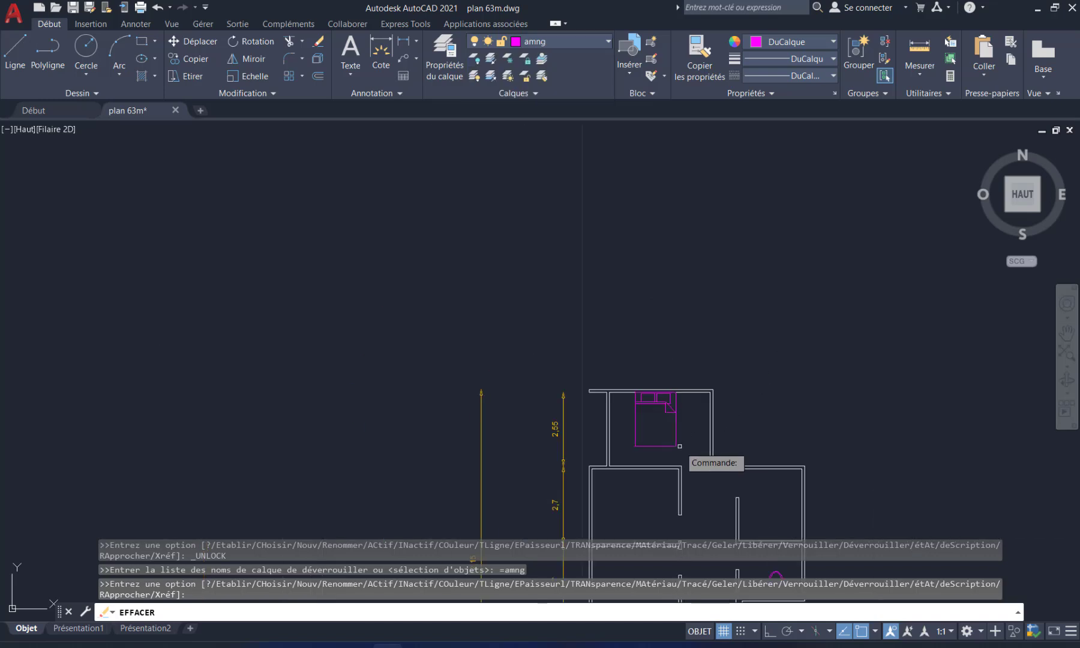
middle_click_drag(663, 585, 496, 347)
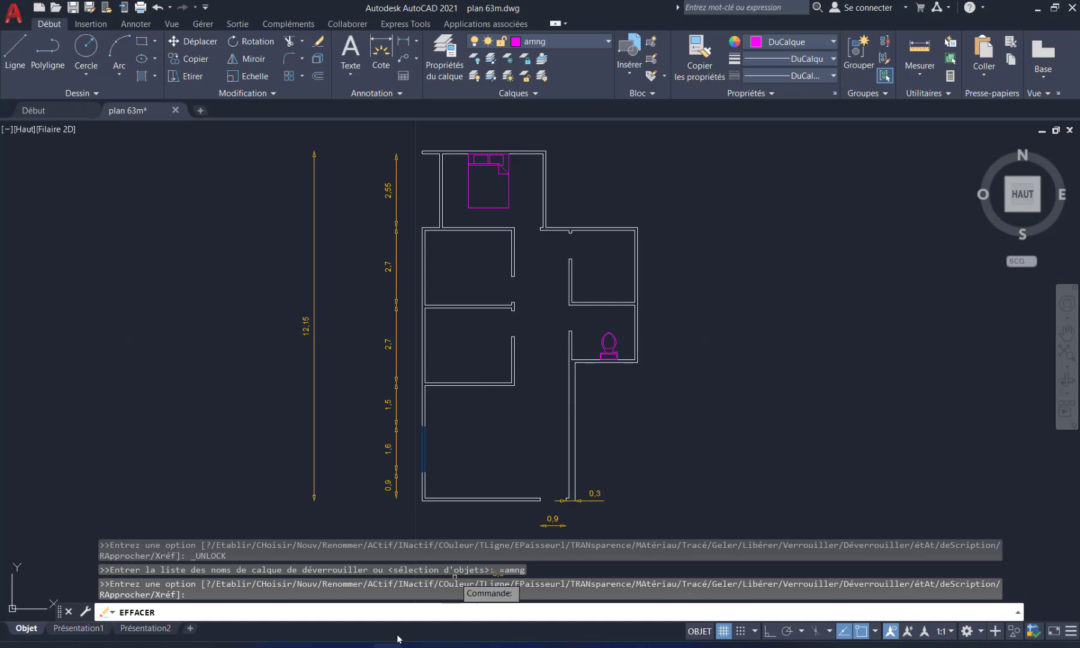
mouse_move(356, 645)
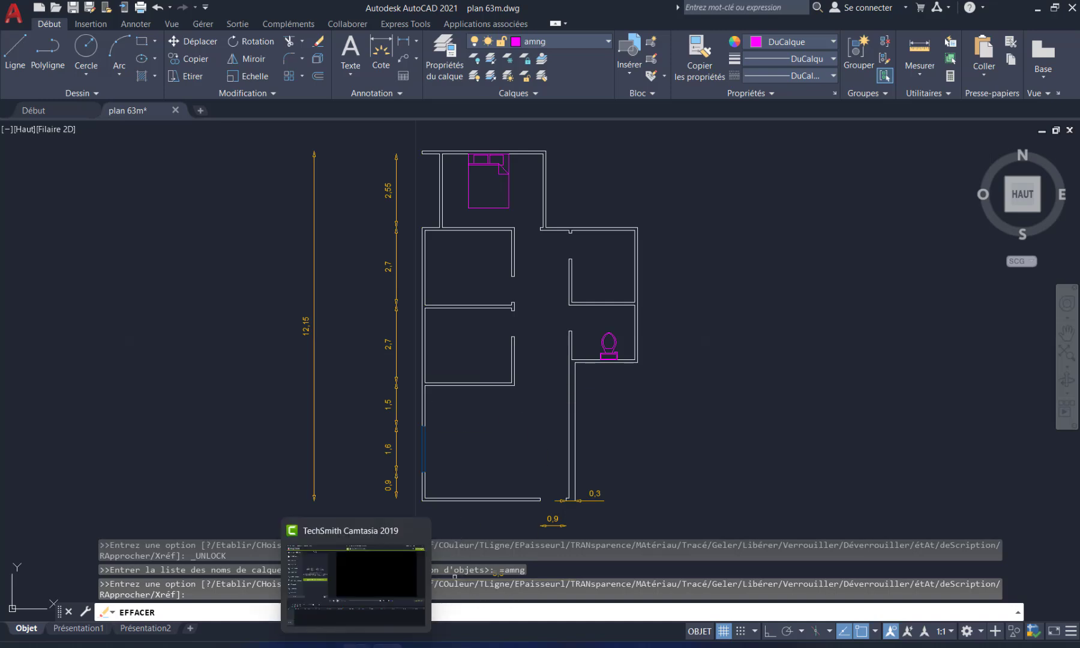
left_click(355, 576)
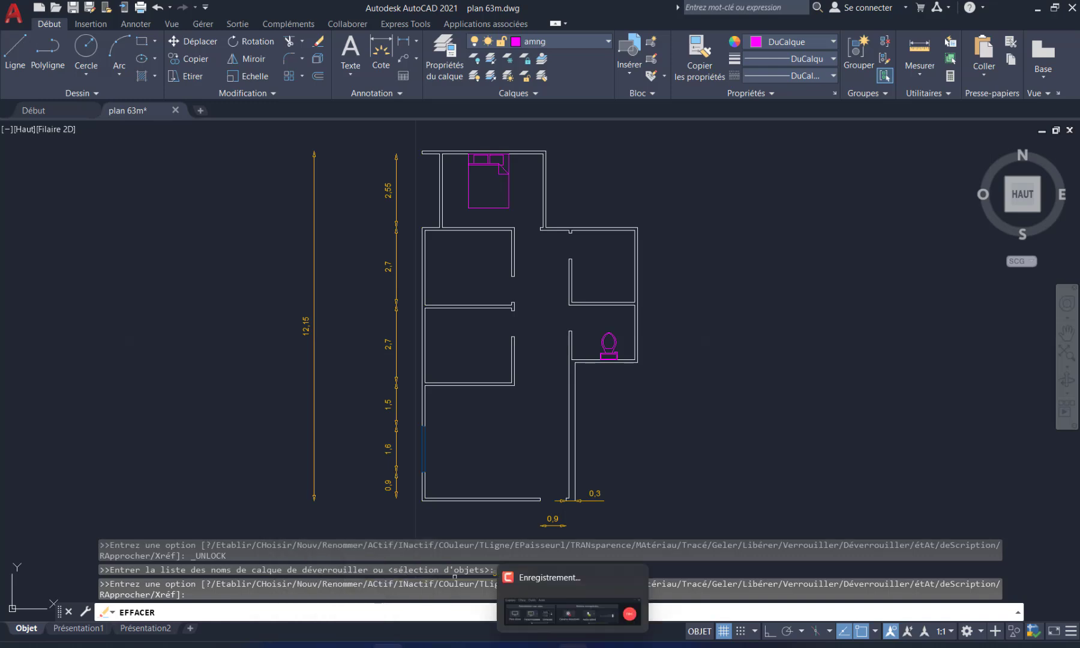